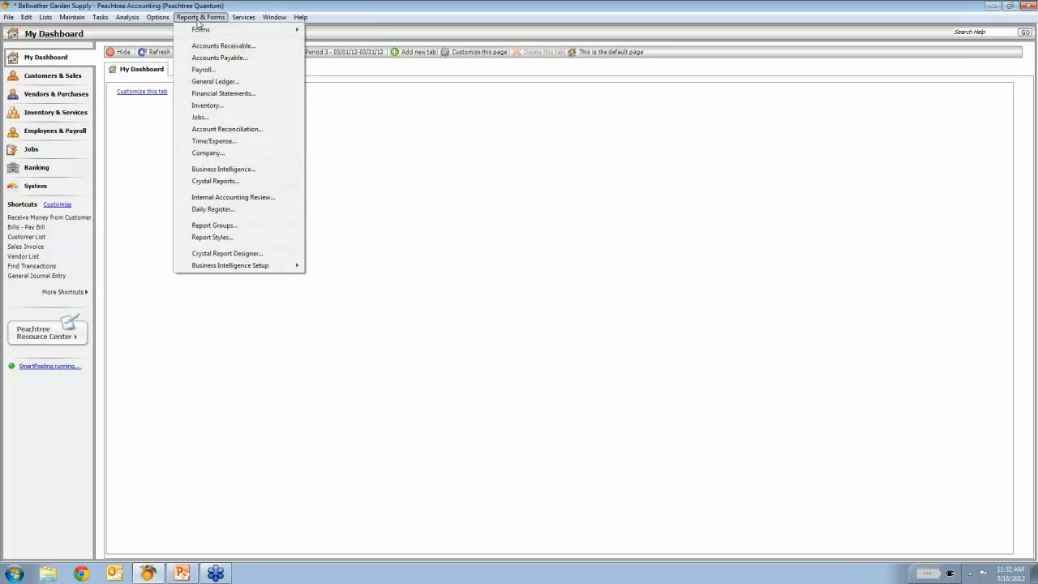
Open the Business Intelligence Report Manager for Bellwether Garden Supply.
mouse_move(215, 268)
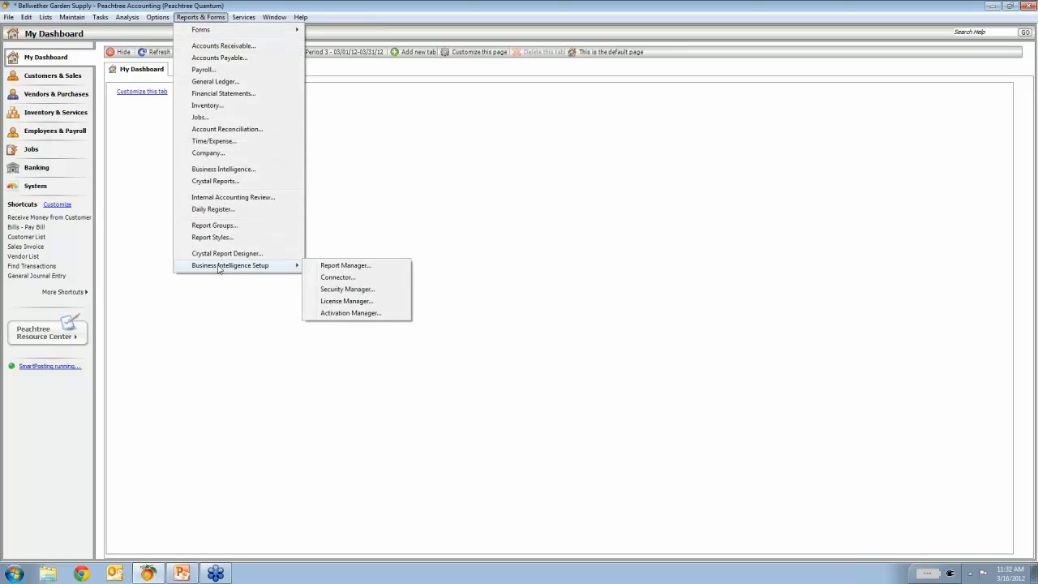
click(348, 266)
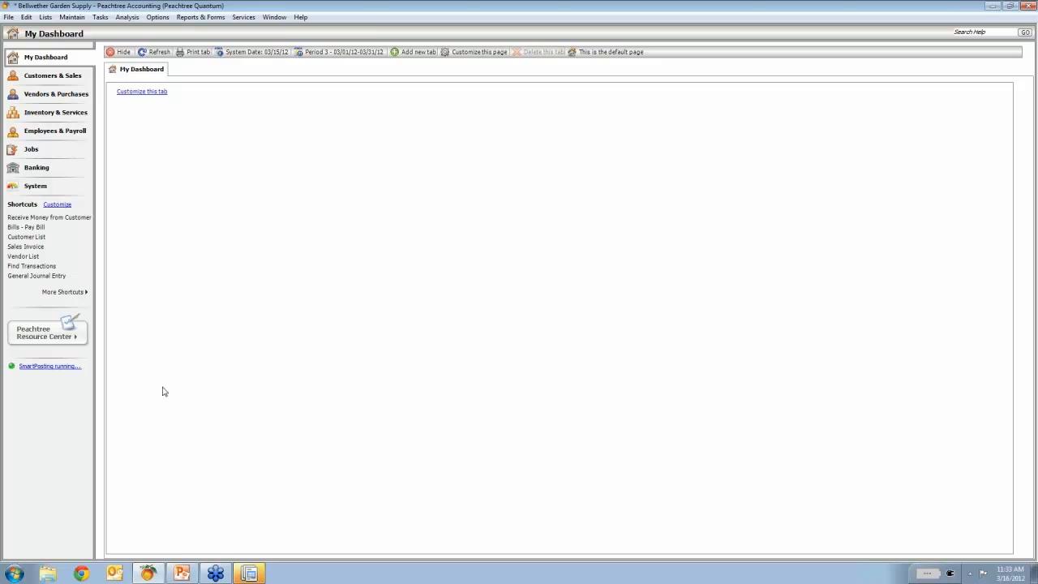
click(249, 573)
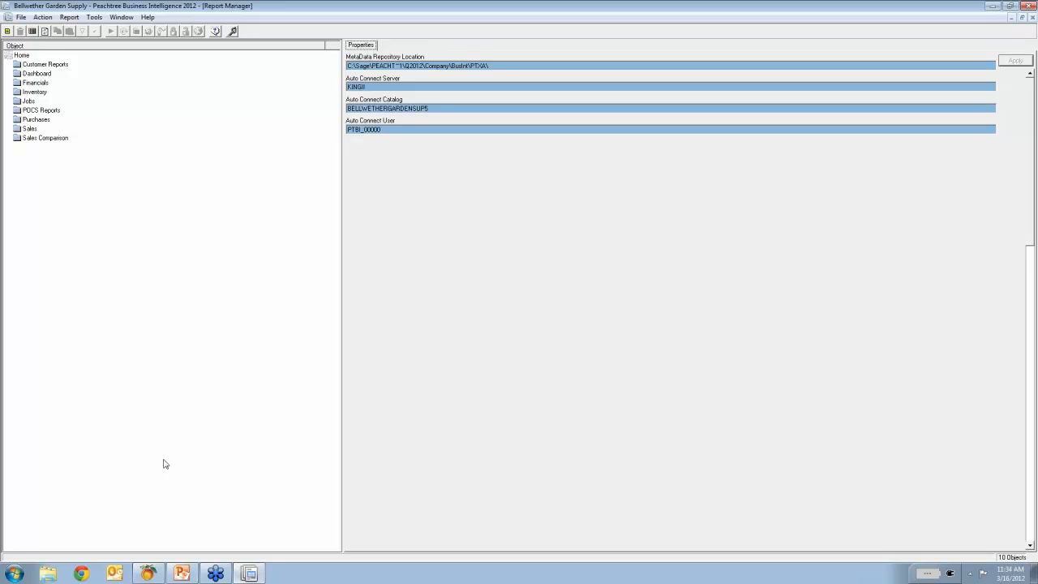
Run the Sales Comparison report from the Sales Comparison folder and output it to Excel.
double_click(24, 140)
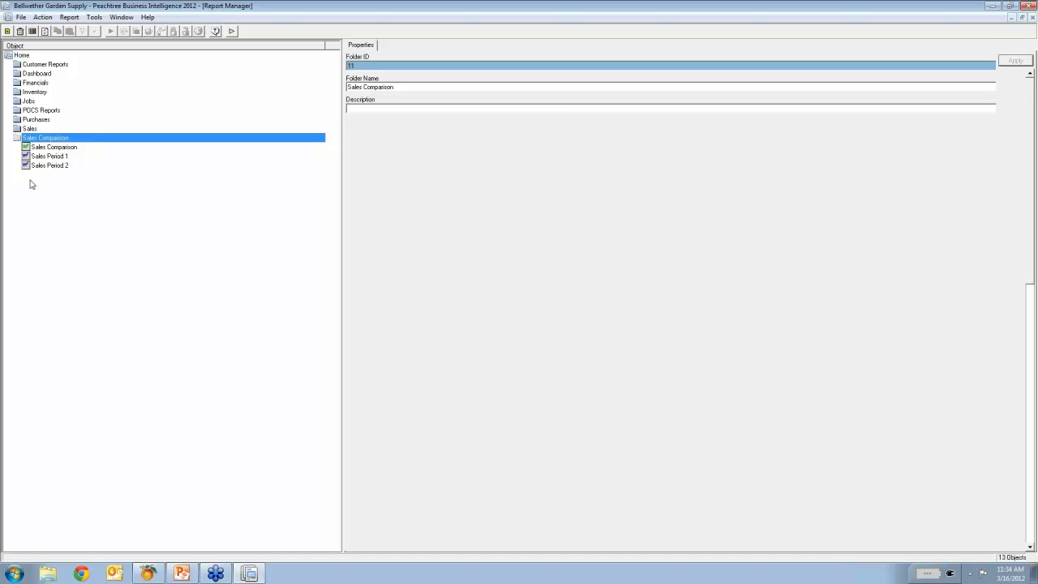
click(41, 147)
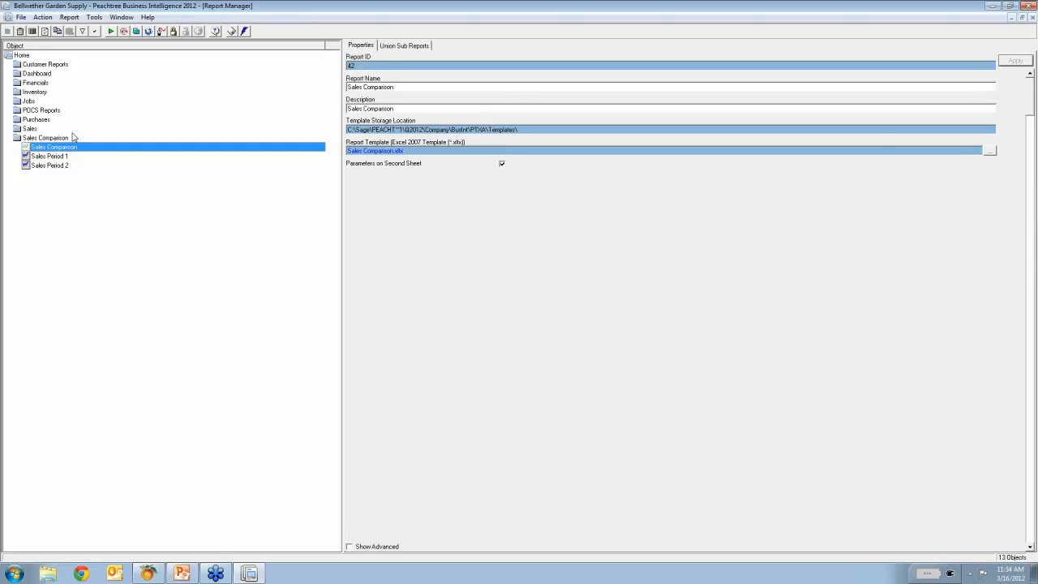
click(111, 31)
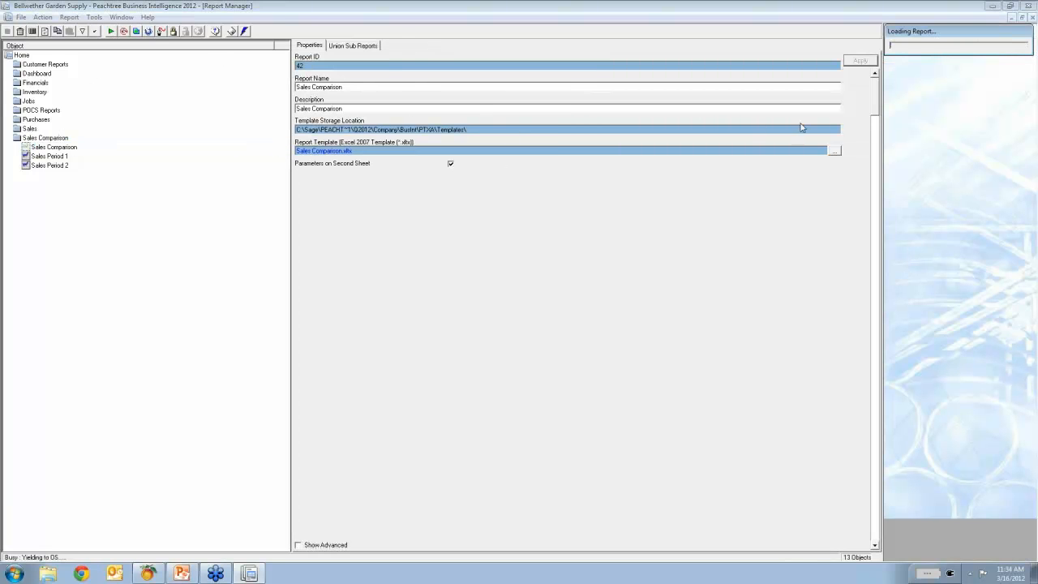
click(967, 105)
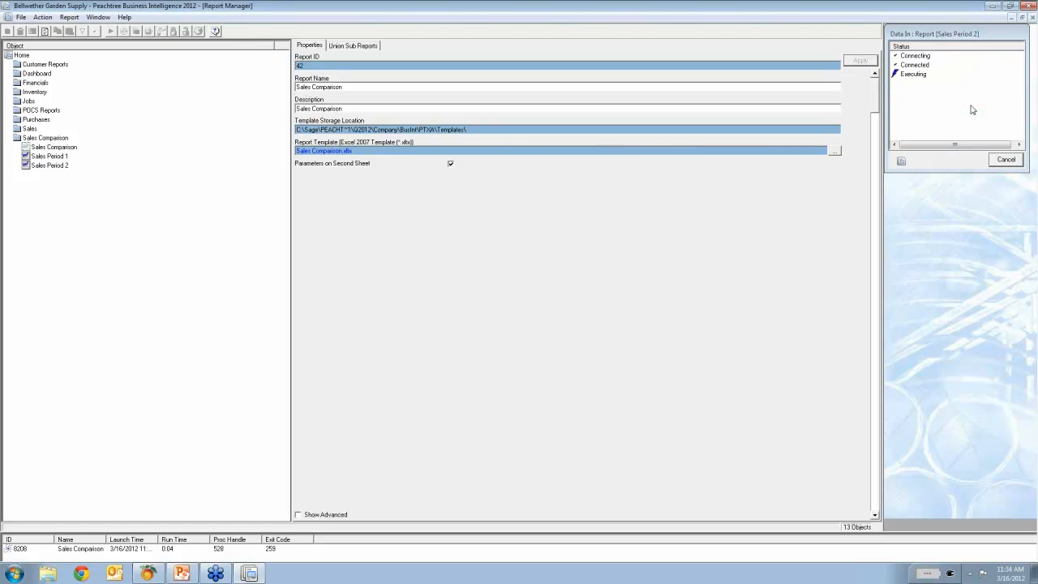
click(969, 107)
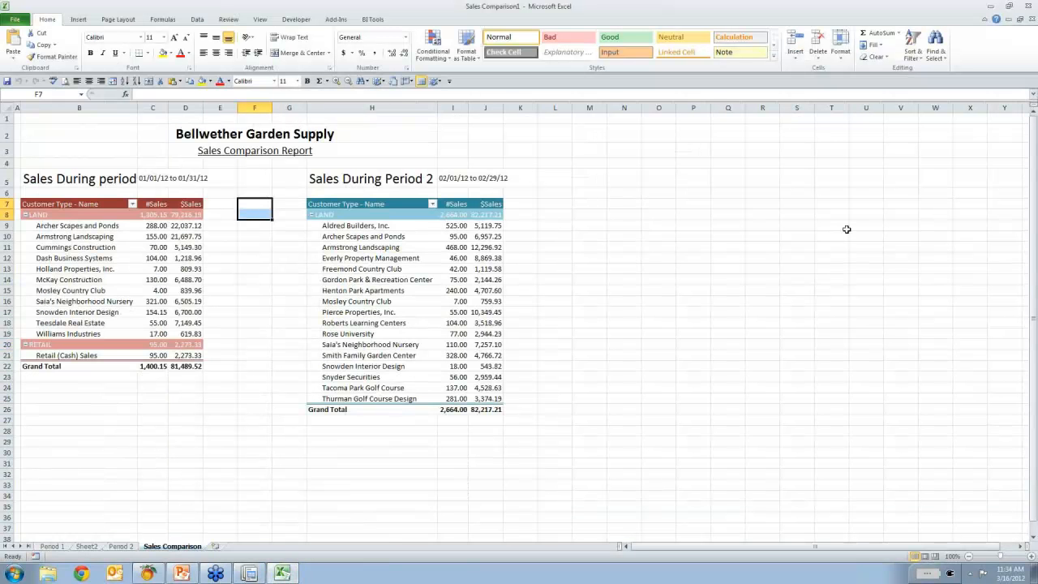
Add six blank worksheets after the Sales Comparison sheet.
click(251, 505)
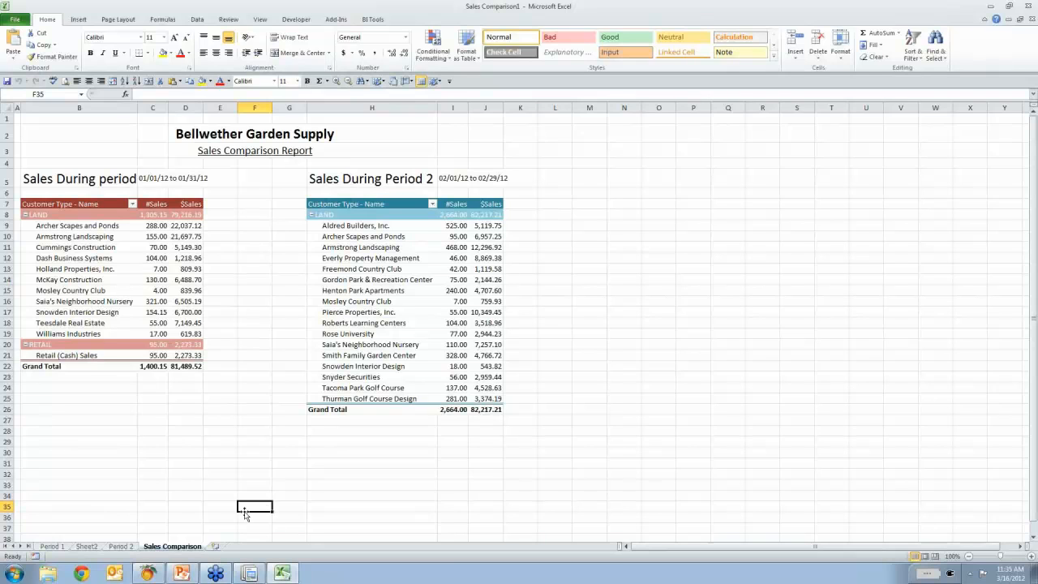
click(215, 547)
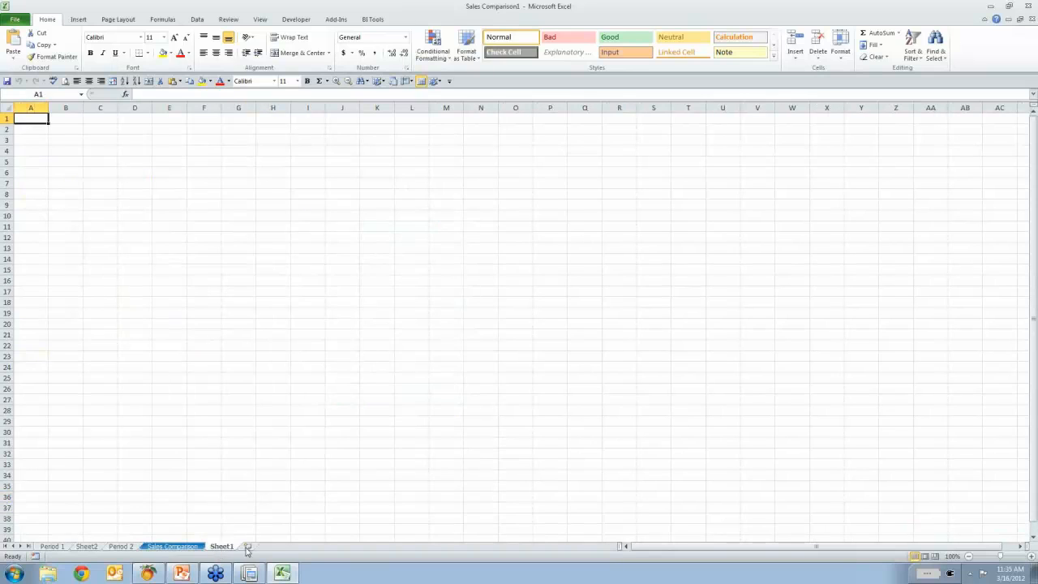
click(248, 547)
click(280, 548)
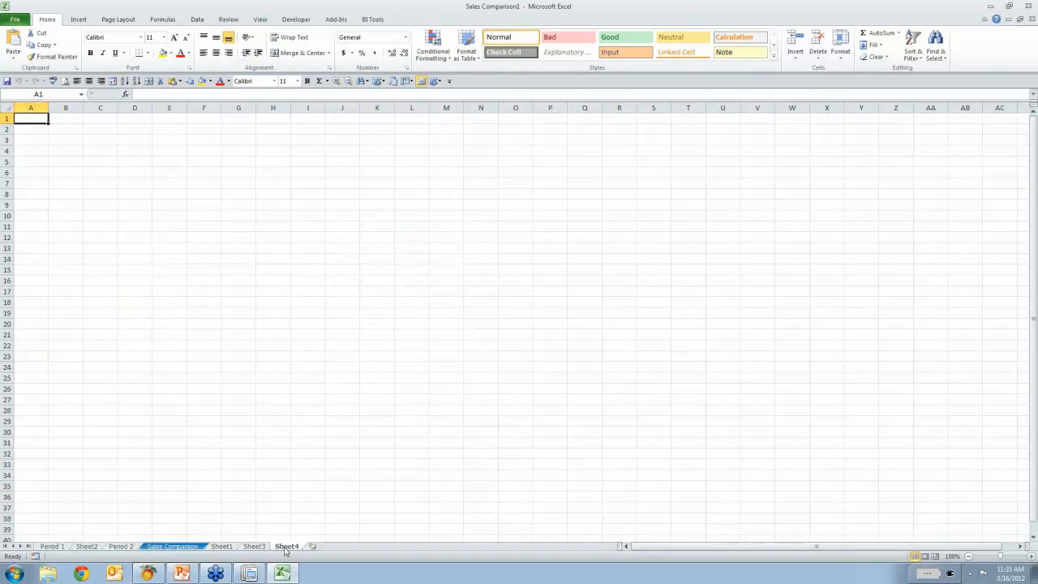
click(312, 547)
click(345, 548)
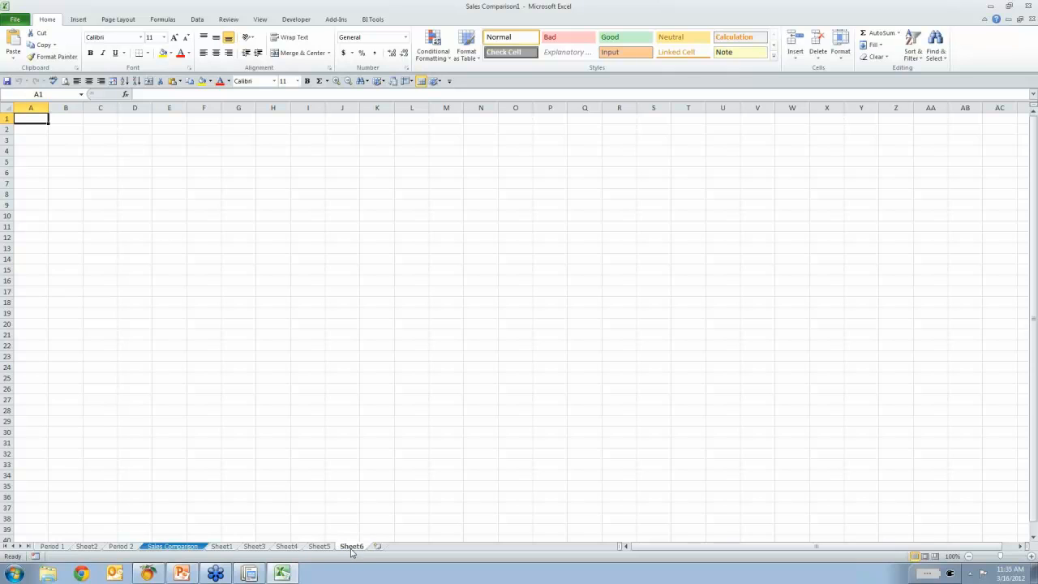
click(376, 548)
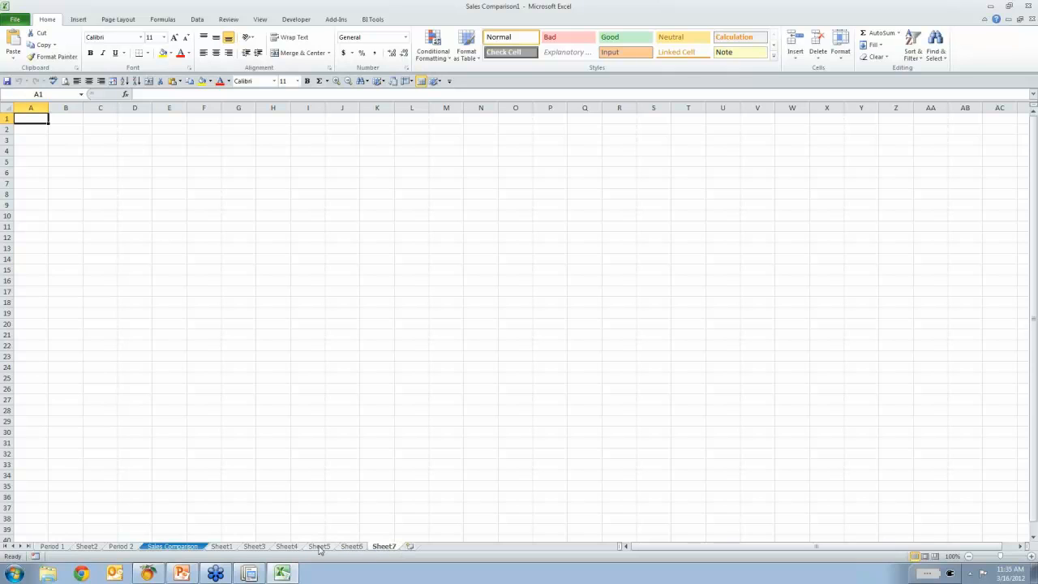
Rename the new worksheet Sheet1 as "The Good Stuff".
right_click(225, 549)
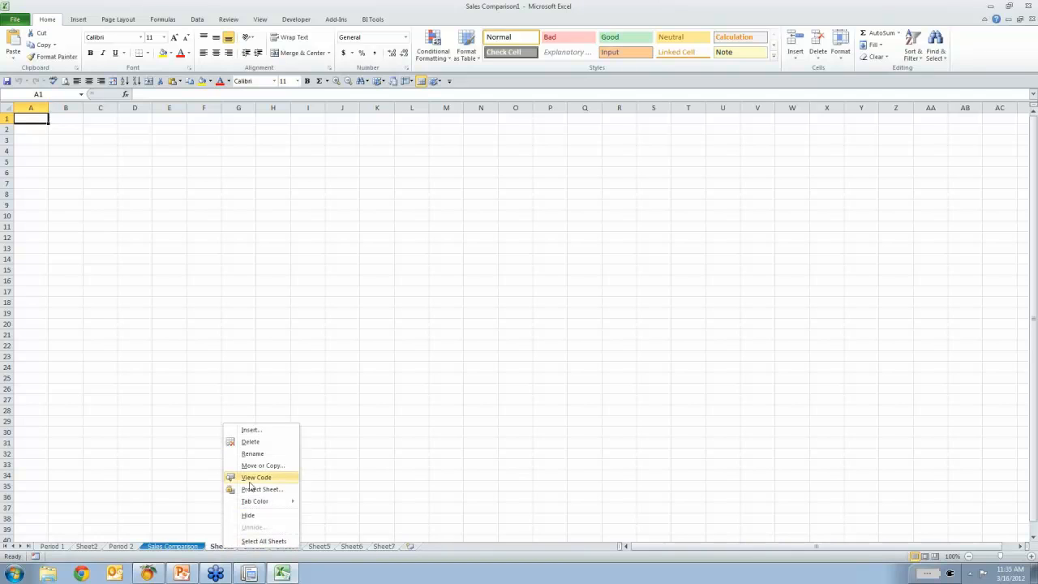
click(253, 453)
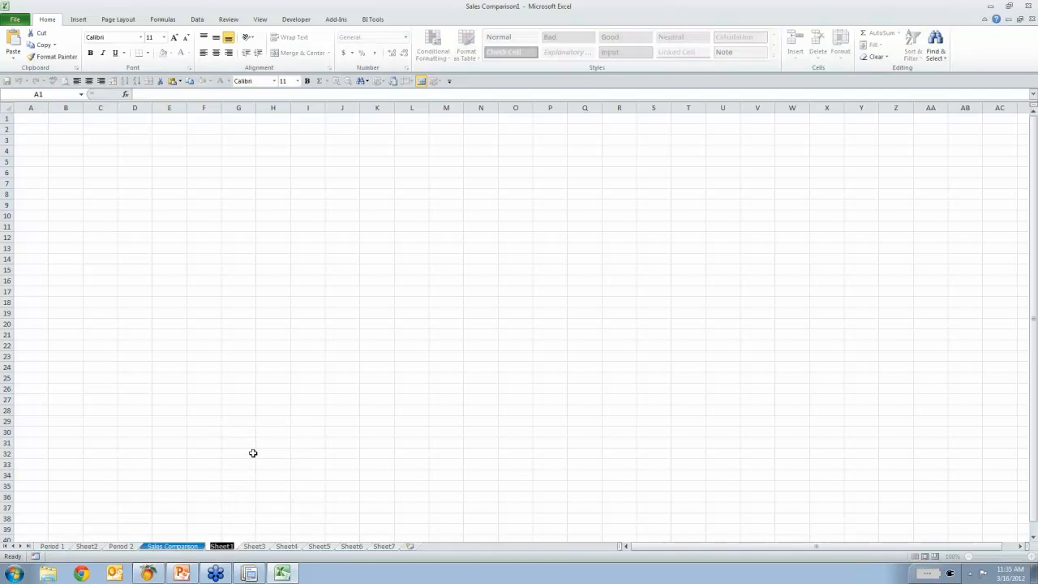
text(The Good Sh)
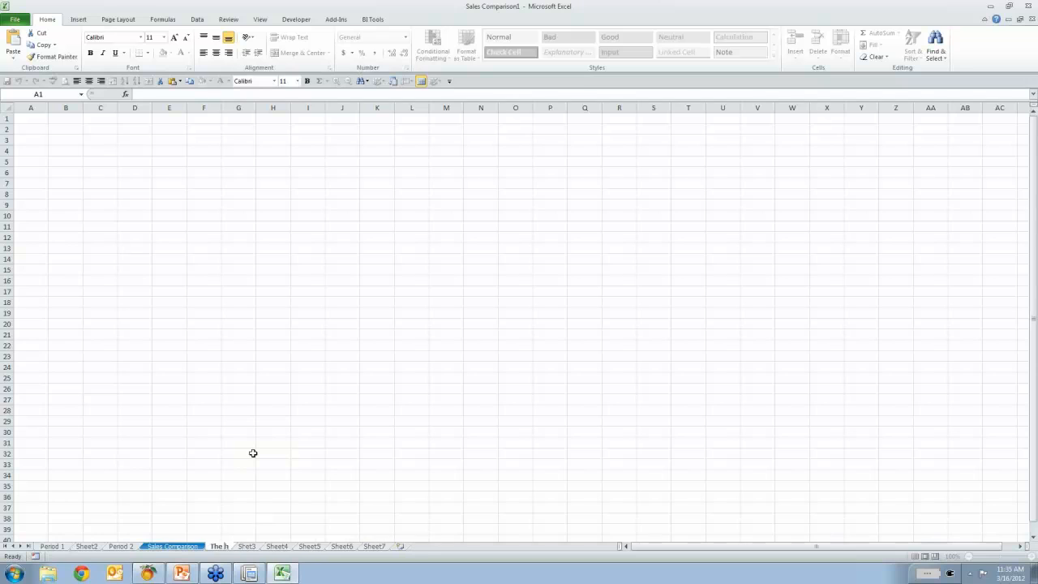
text(tuff)
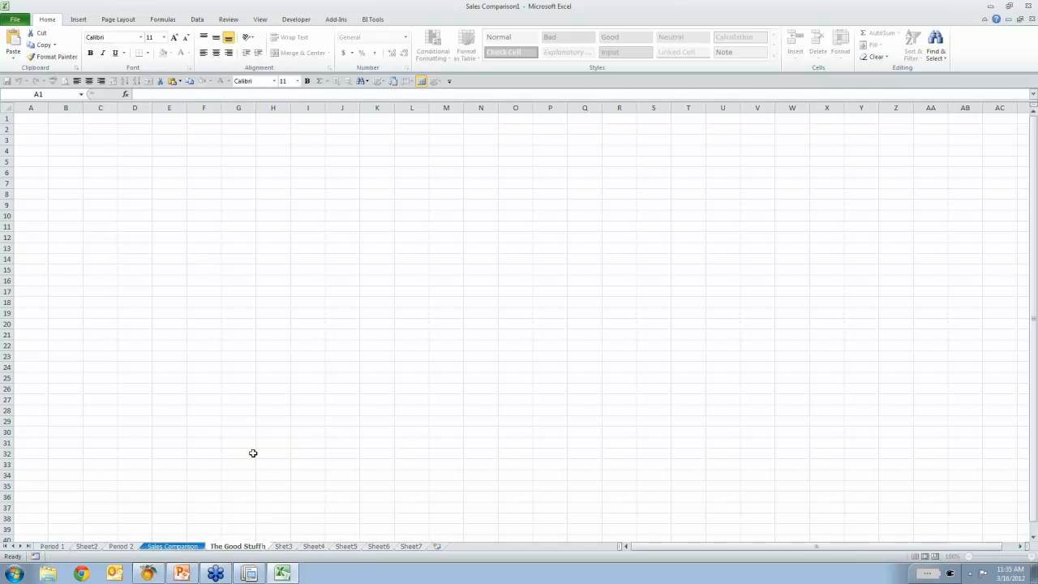
key(Return)
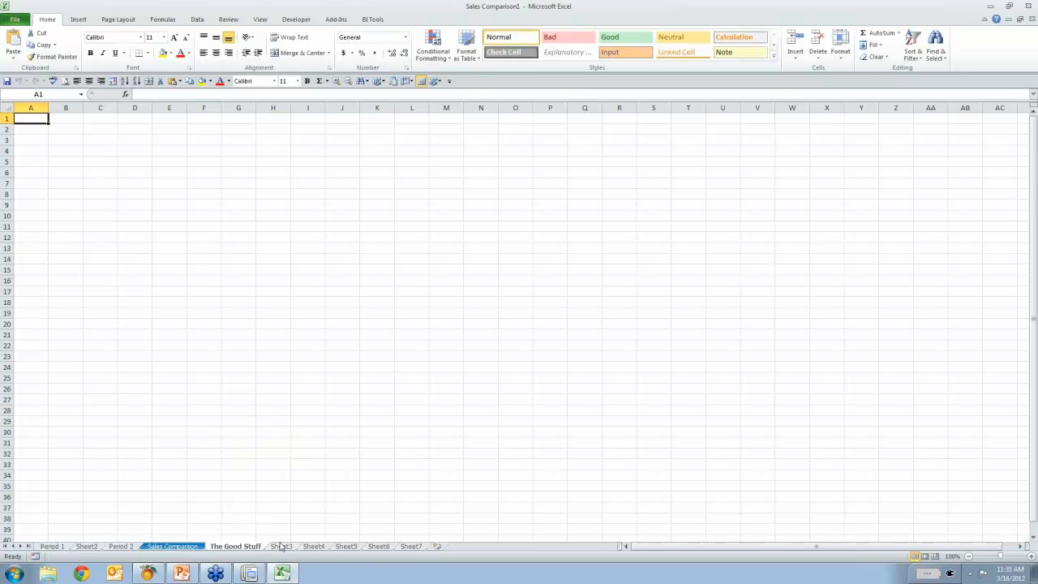
Rename worksheet Sheet3 as "The Bad Stuff".
right_click(282, 548)
click(311, 450)
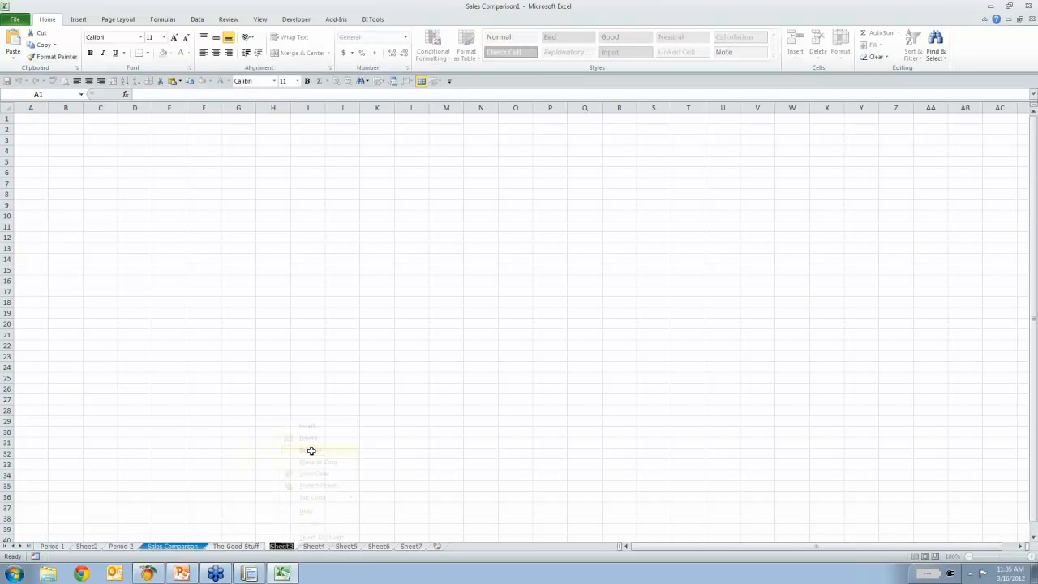
text(The B)
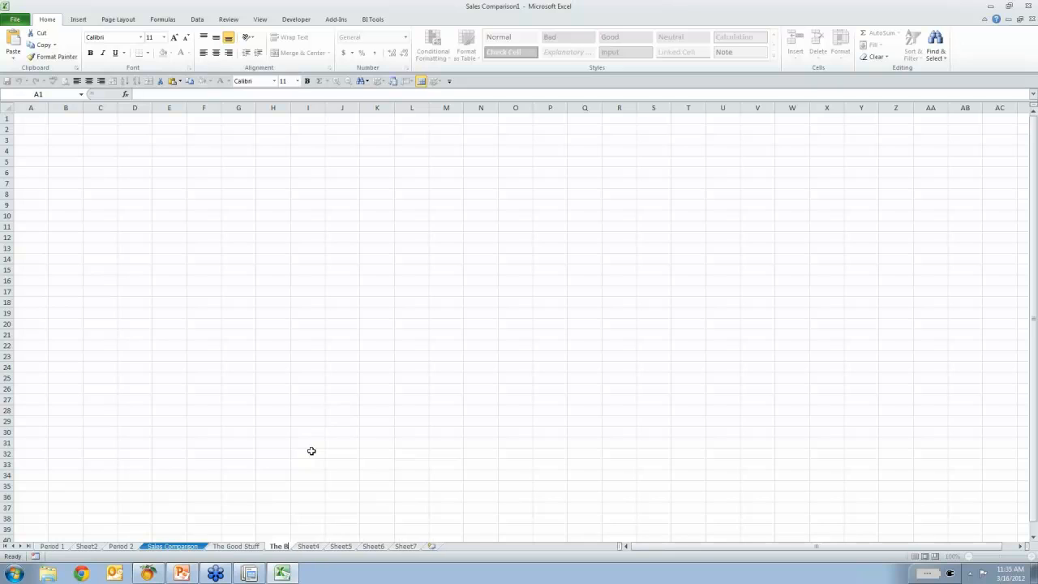
text(ad Stuff)
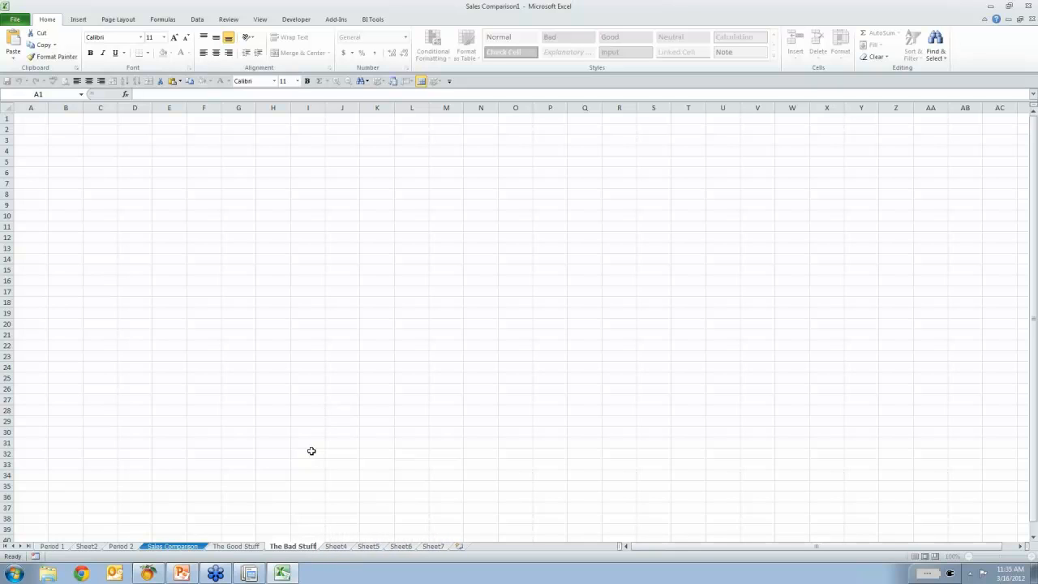
key(Return)
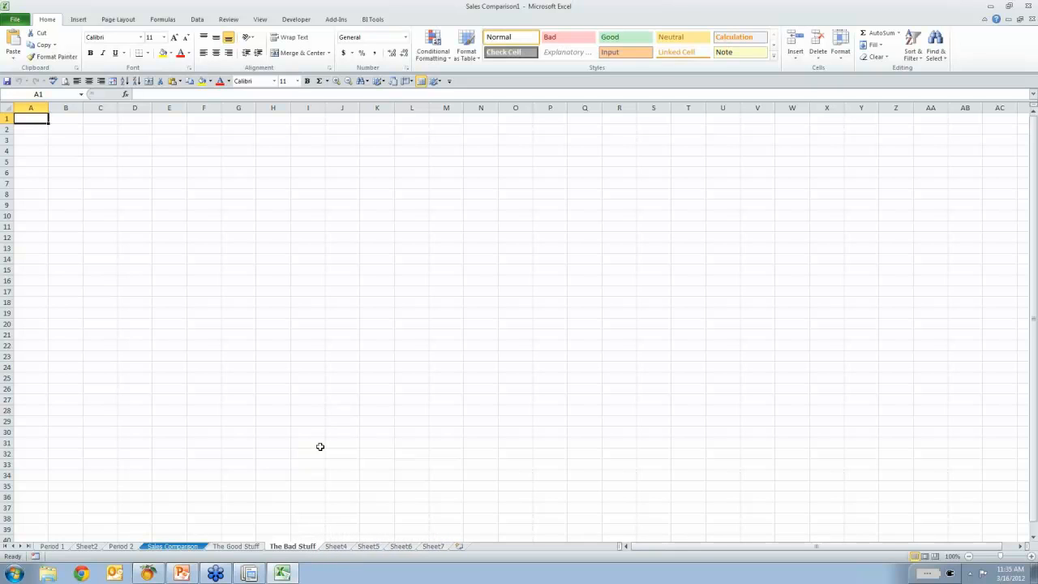
Rename worksheet Sheet4 as "Top 5 Customers".
right_click(338, 548)
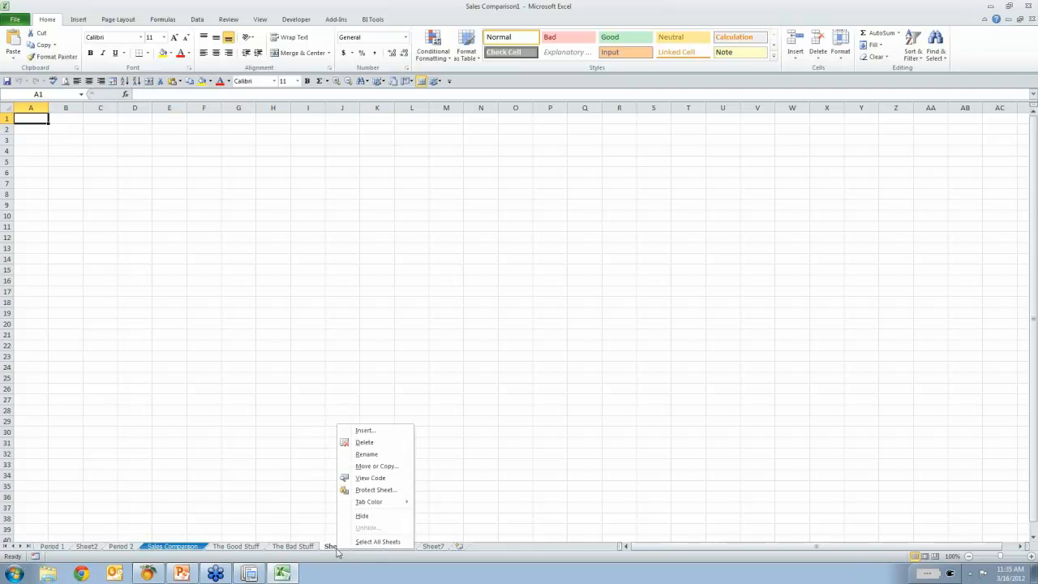
click(368, 454)
text(Top 5 Customers)
key(Return)
Rename worksheet Sheet5 as "Bottom 5 Customers".
right_click(403, 549)
click(438, 457)
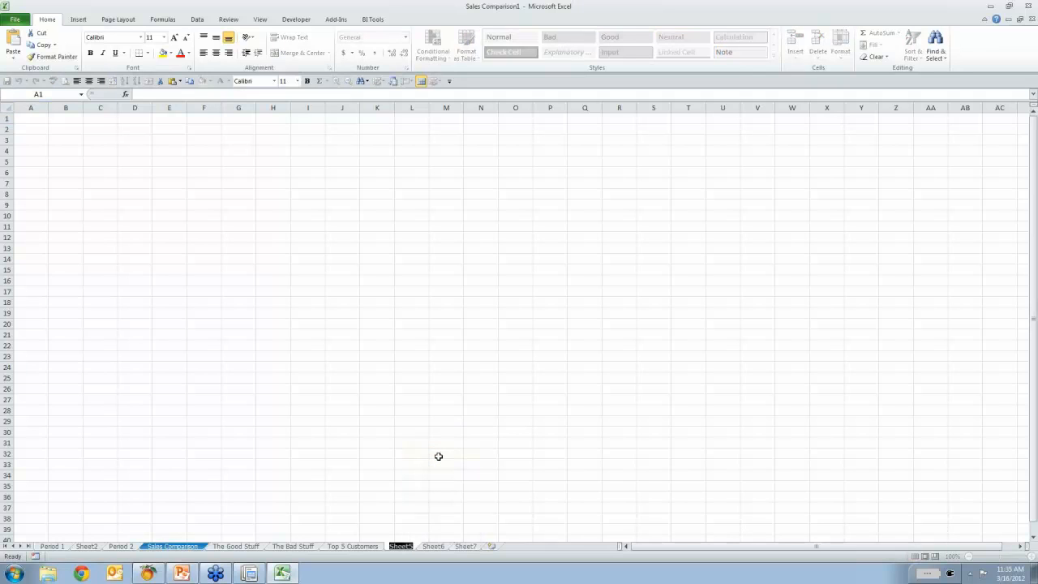
text(Bottom 5 Customers)
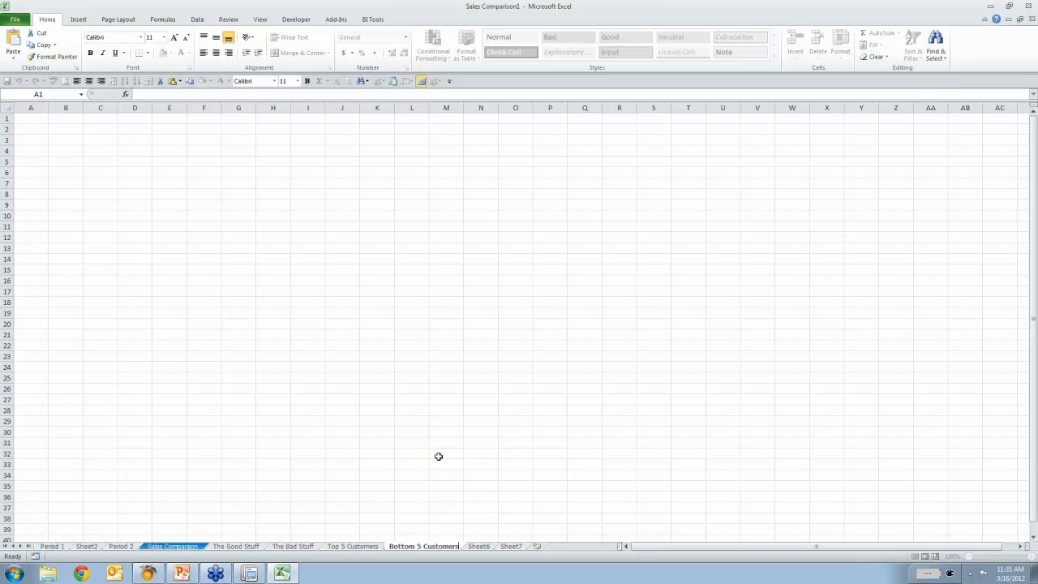
key(Return)
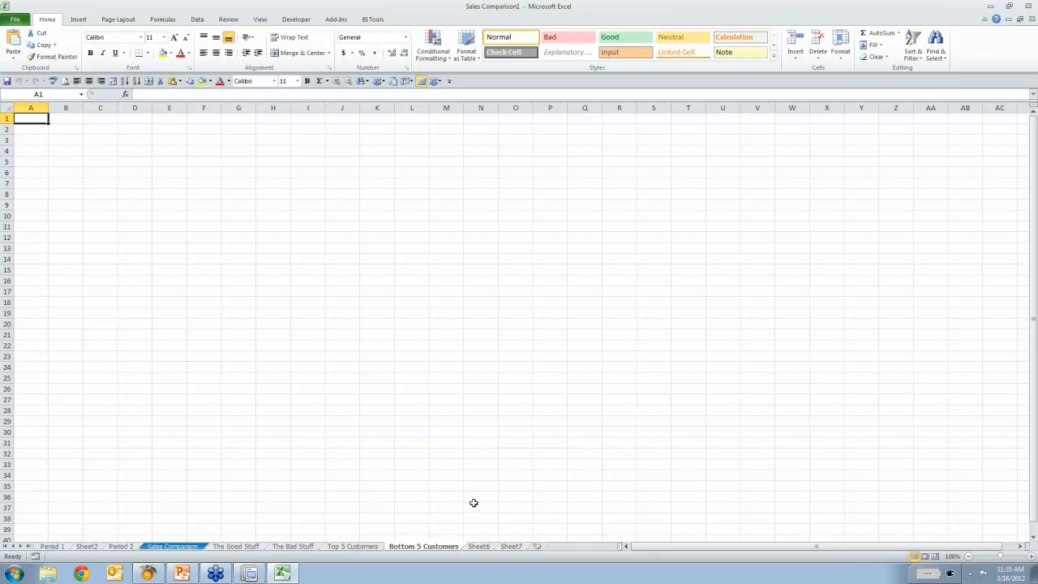
Rename worksheet Sheet6 as "Top 5 Items".
right_click(481, 547)
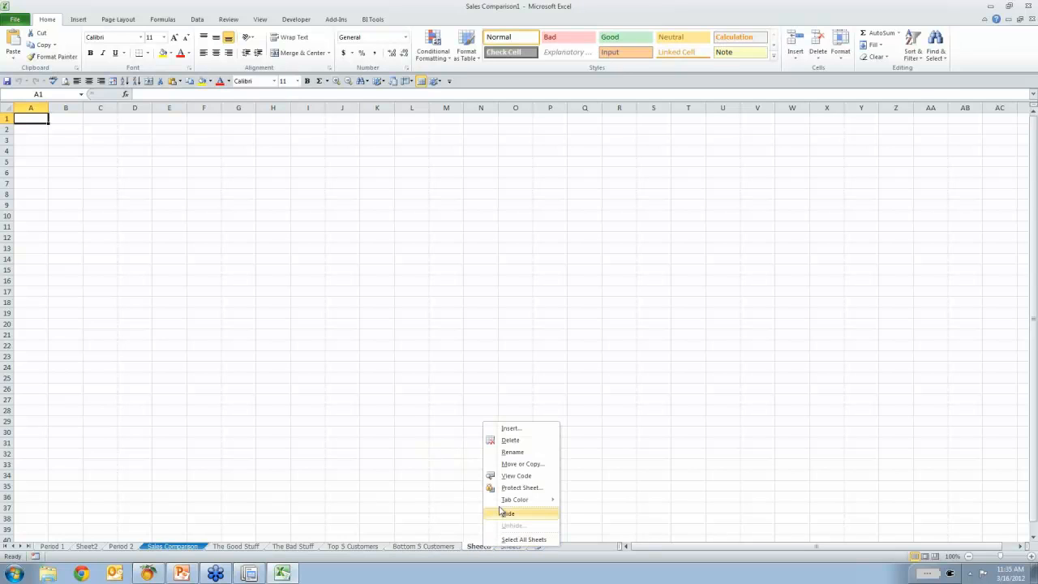
mouse_move(500, 503)
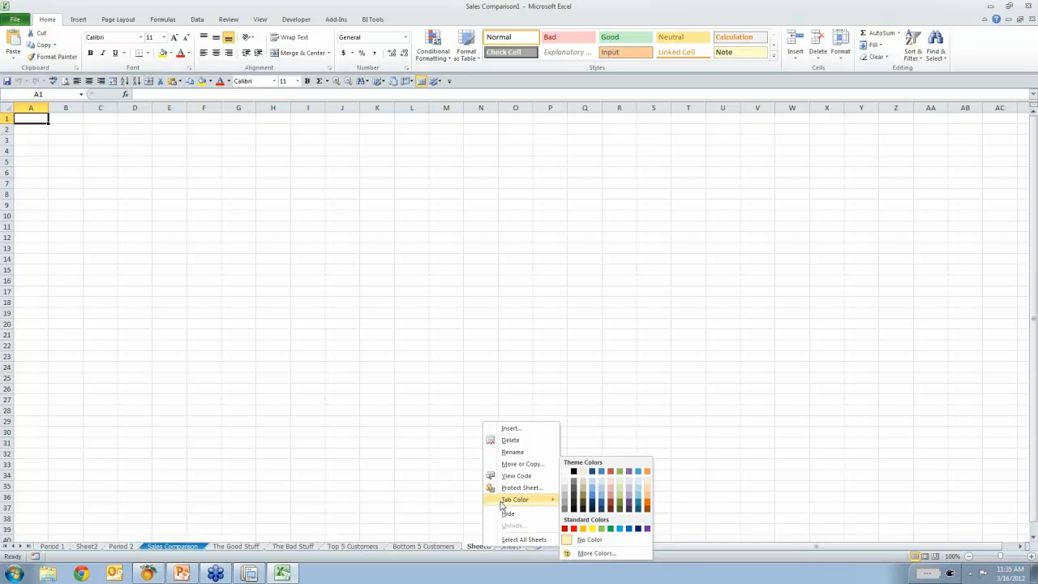
click(508, 452)
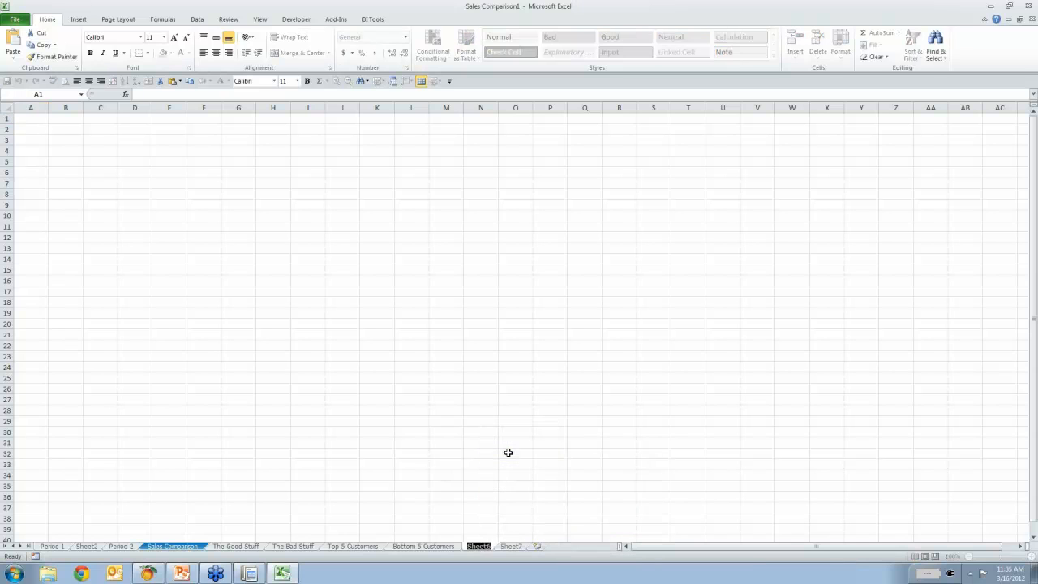
text(Top 5 Items)
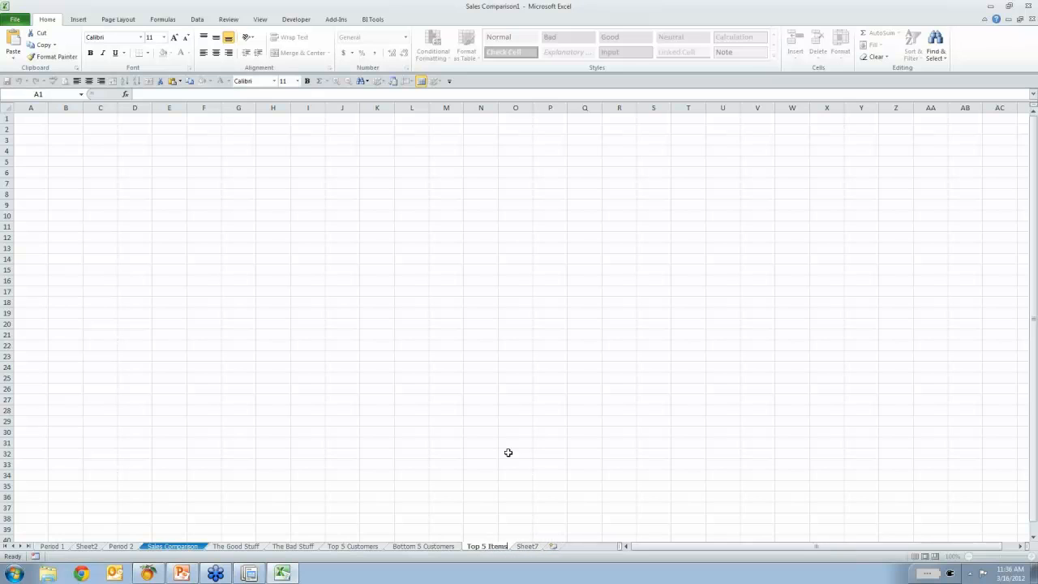
key(Return)
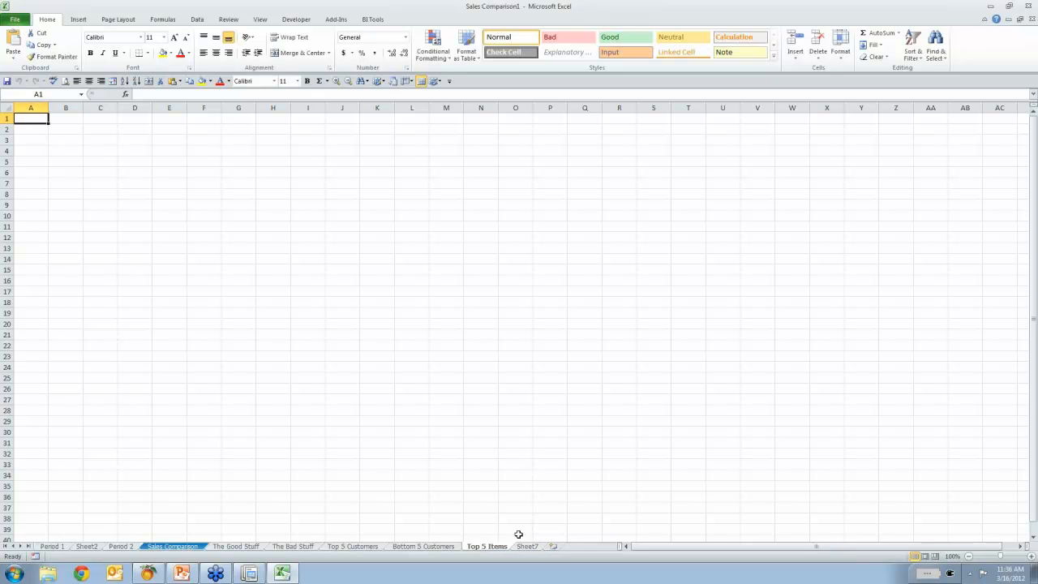
Rename worksheet Sheet7 as "Bottom 5 Items".
right_click(528, 549)
click(556, 451)
text(Bot)
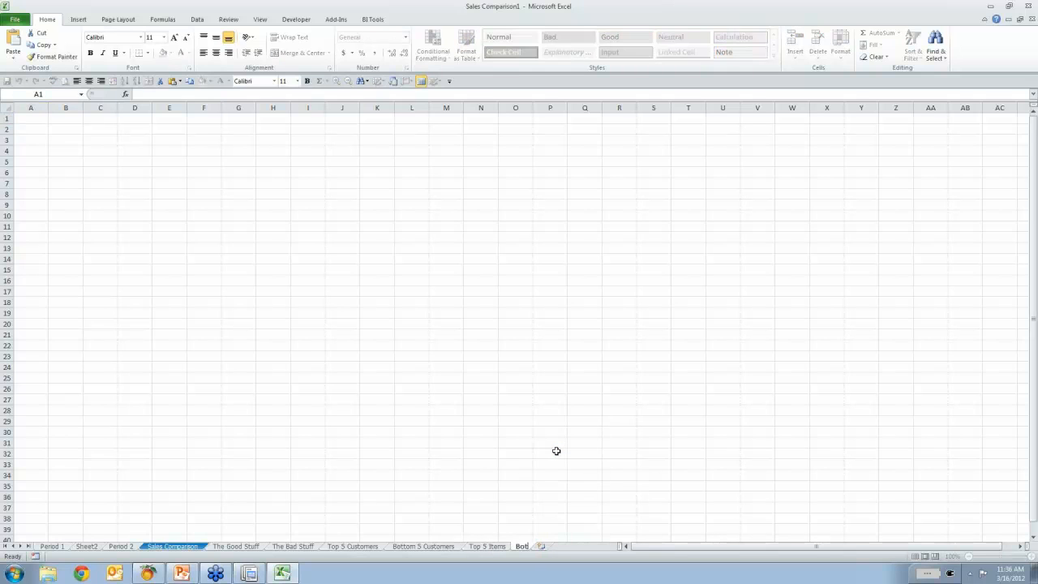
text(tom 5 Items)
key(Return)
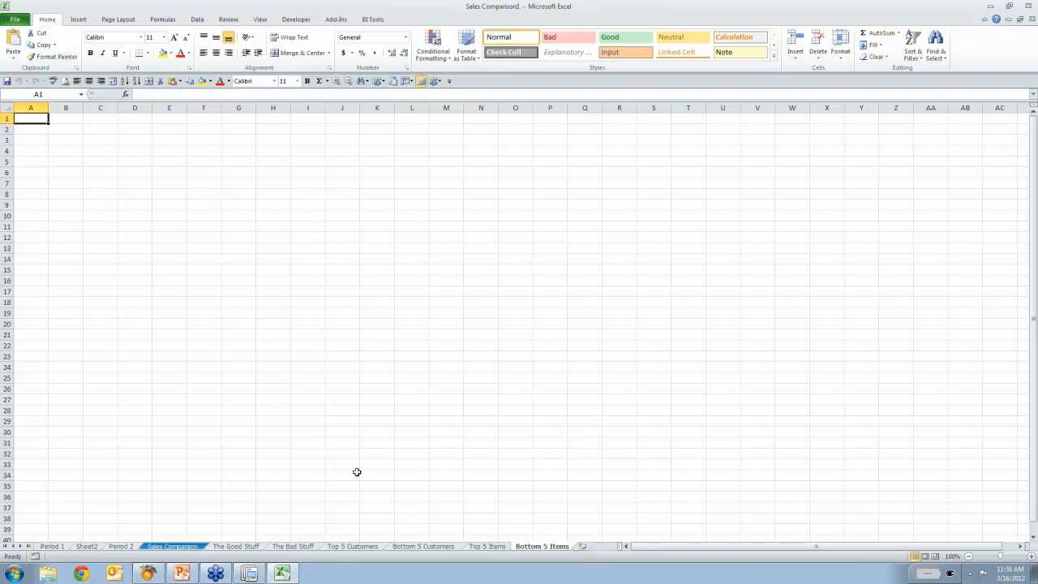
Create a PivotTable from the Period 1 sheet's RawData named range, placed on the existing Top 5 Customers worksheet at cell B4.
click(52, 547)
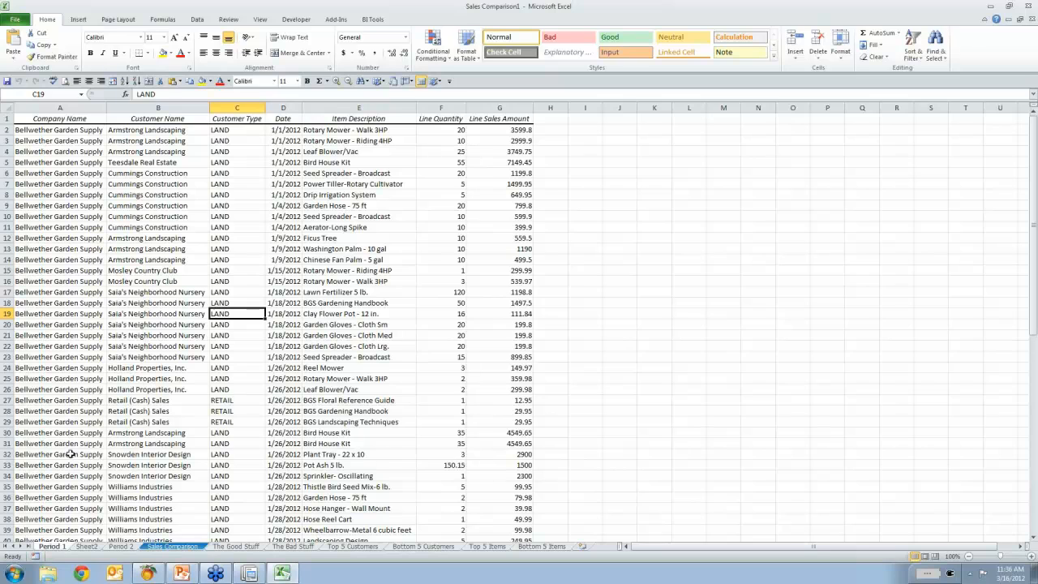
click(130, 251)
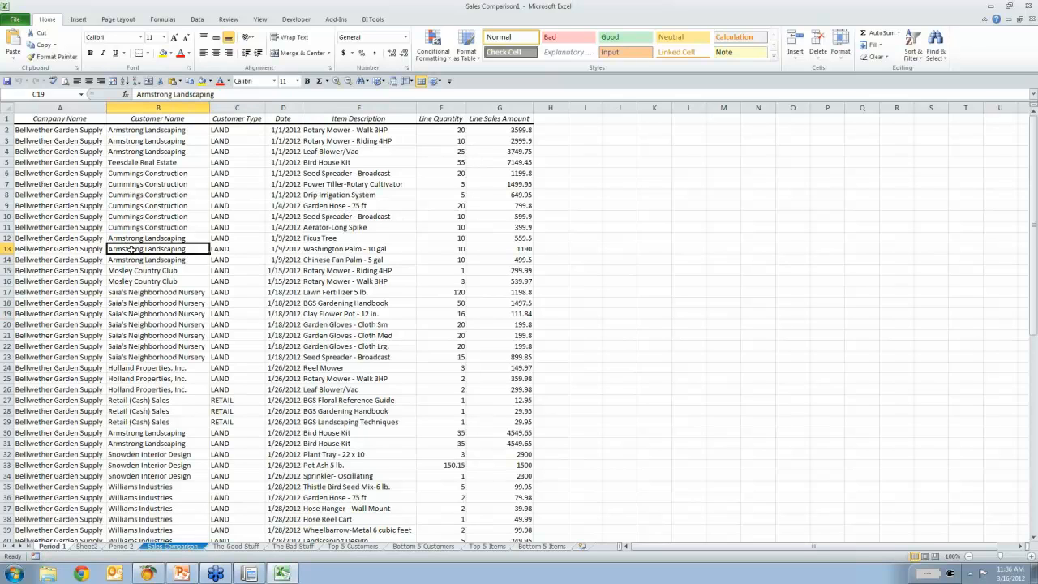
click(78, 19)
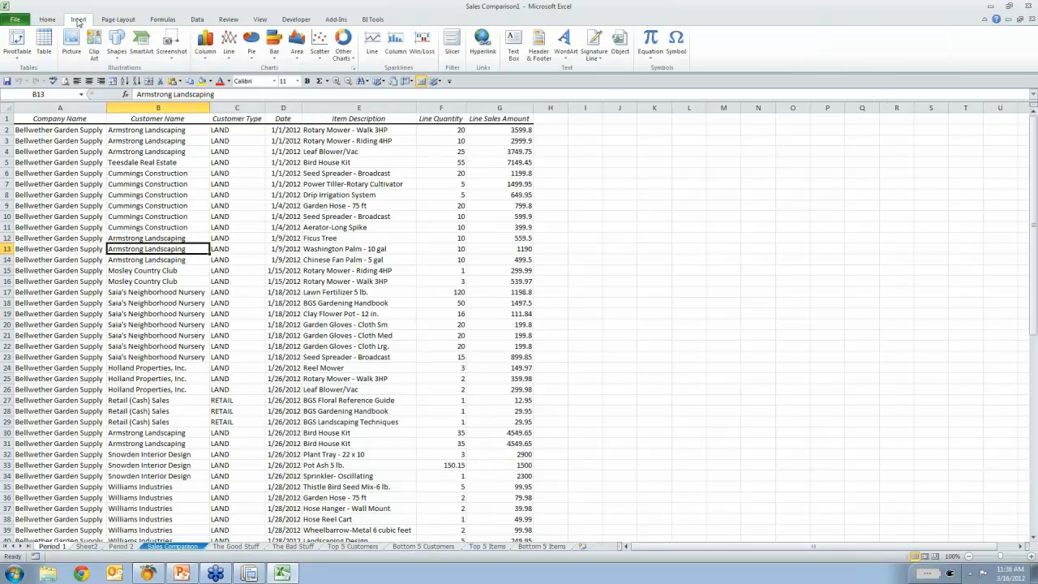
click(16, 40)
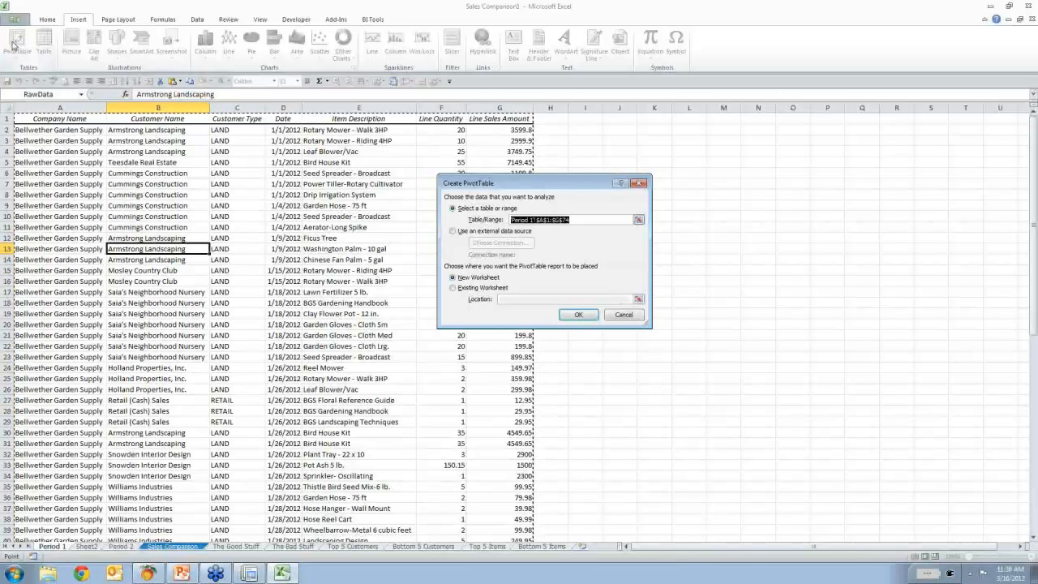
key(F3)
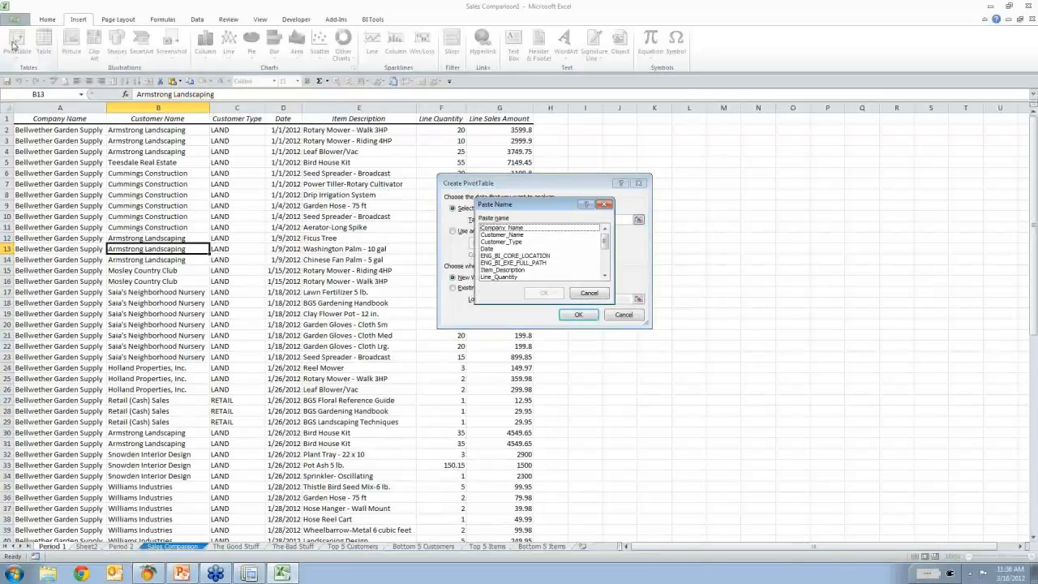
click(604, 271)
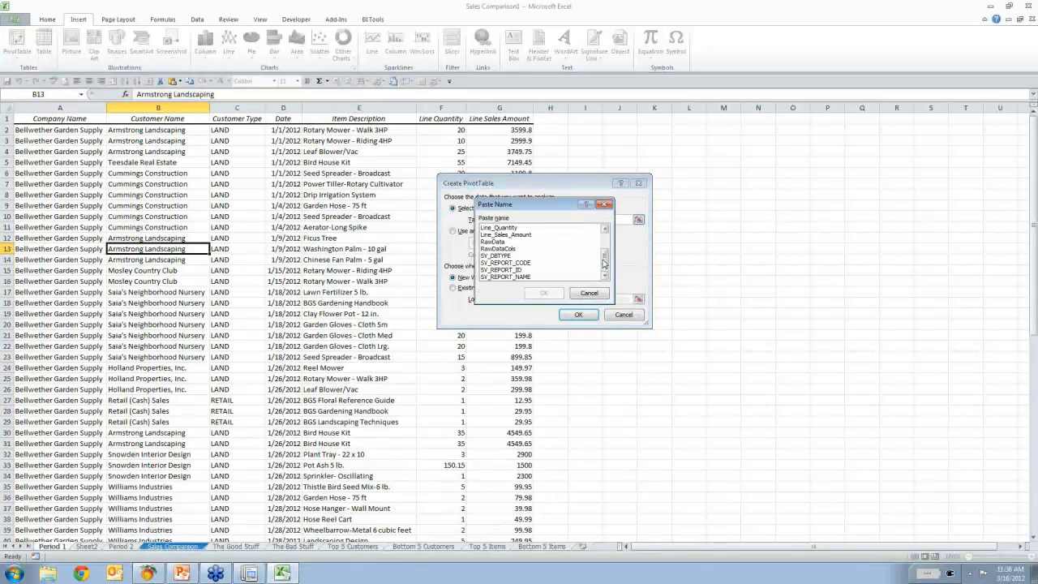
click(495, 243)
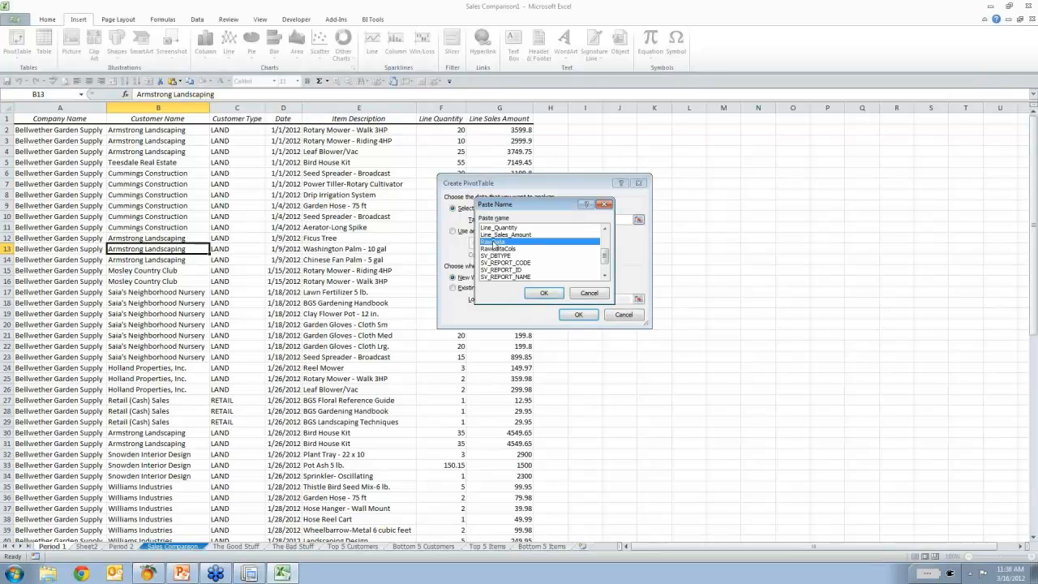
click(552, 295)
click(453, 289)
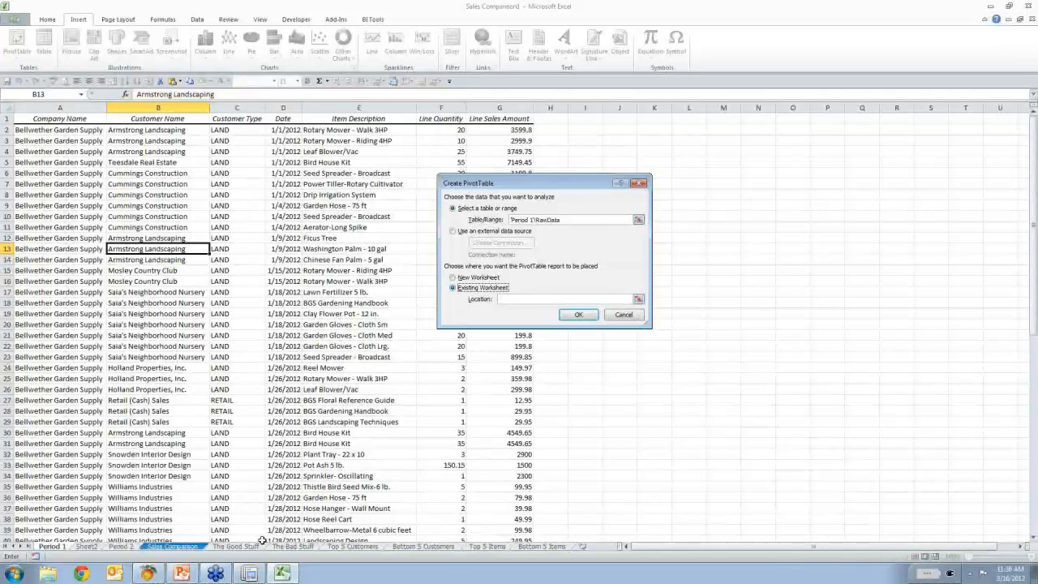
click(353, 546)
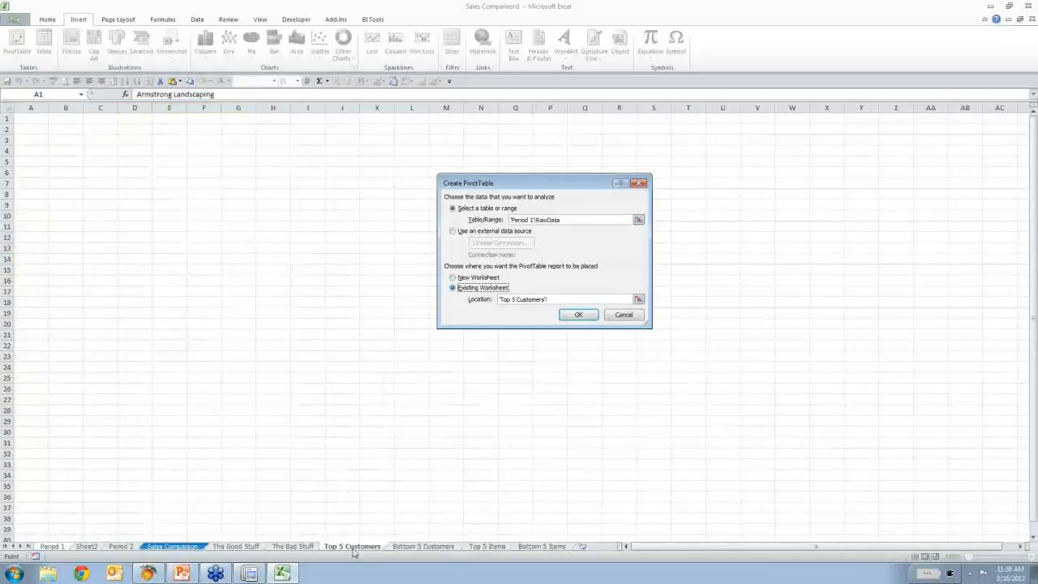
click(64, 152)
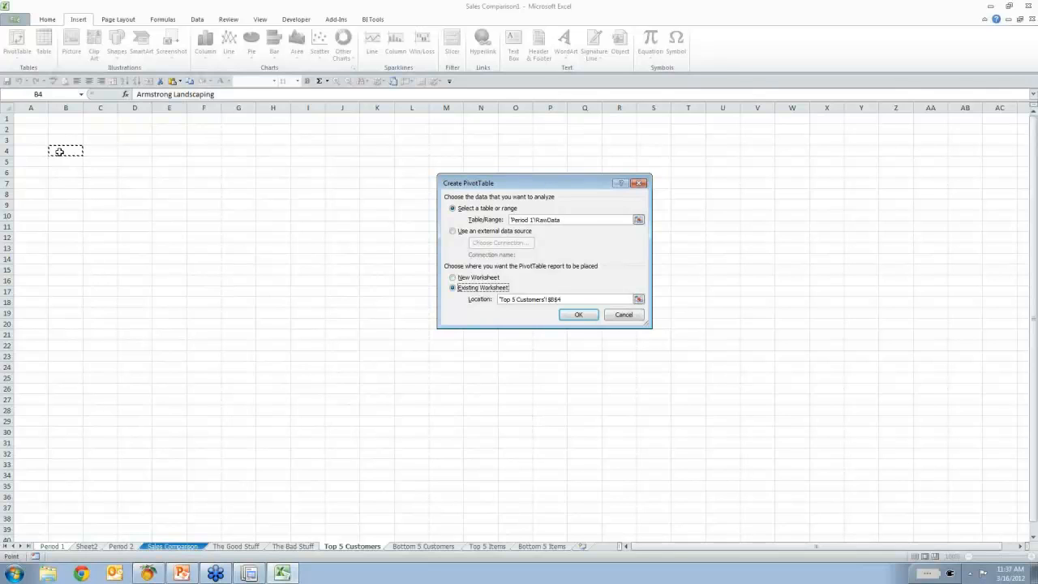
click(581, 316)
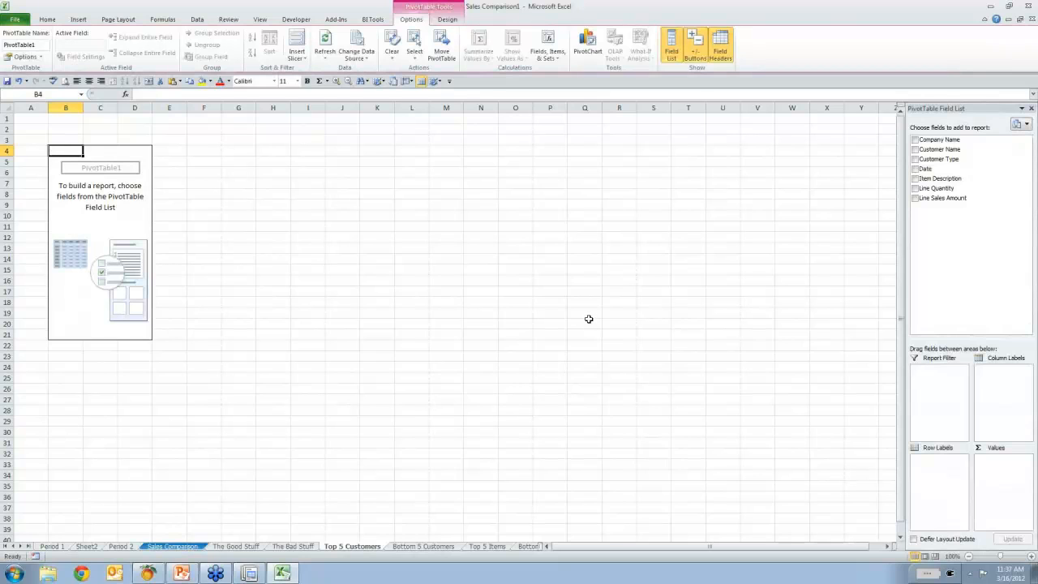
Use Customer Name as row labels and Line Sales Amount as summed values, and enter the heading "Period 1" in cell B2.
drag(929, 149, 945, 466)
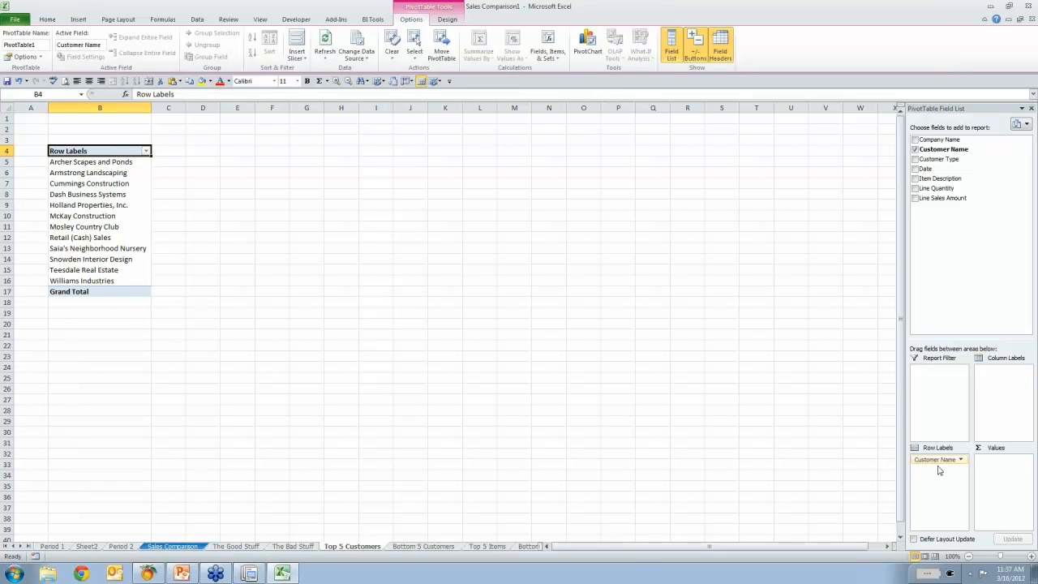
drag(946, 198, 1008, 463)
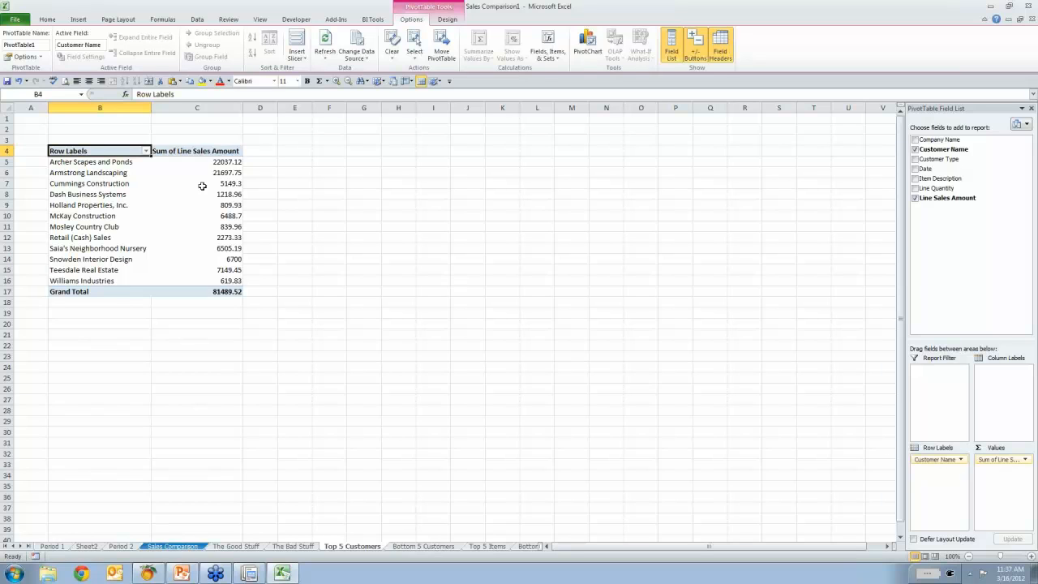
click(78, 127)
text(Period)
key(Return)
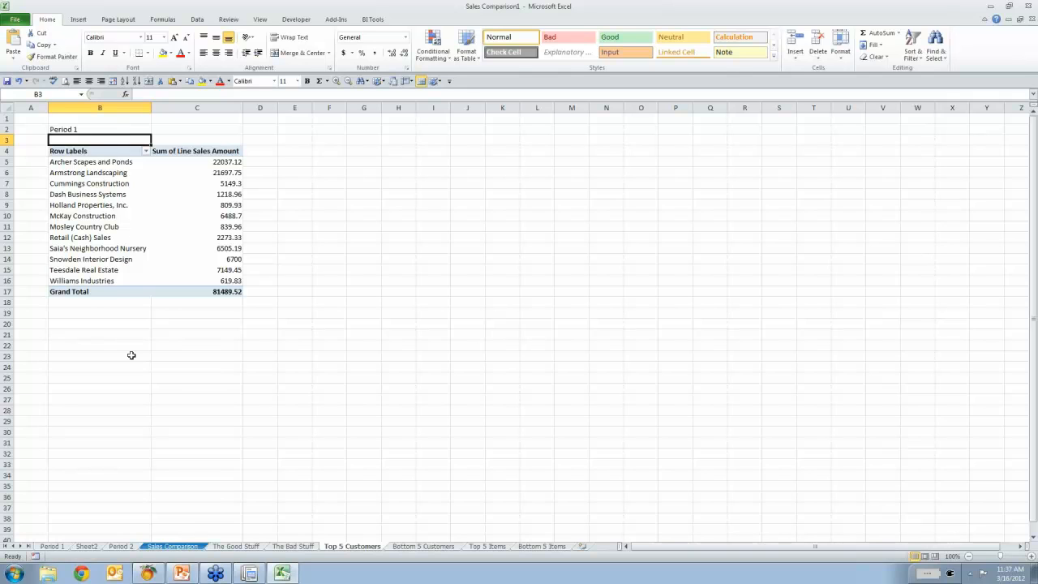
Create a second PivotTable from the Period 2 sheet's RawData named range, placed on the existing Top 5 Customers worksheet at cell F4.
click(121, 545)
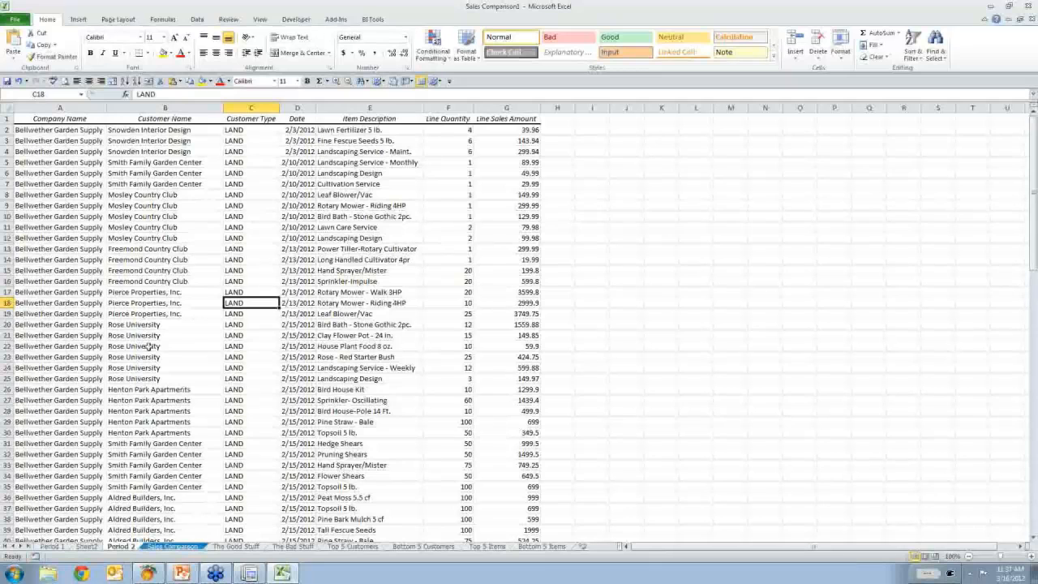
click(77, 19)
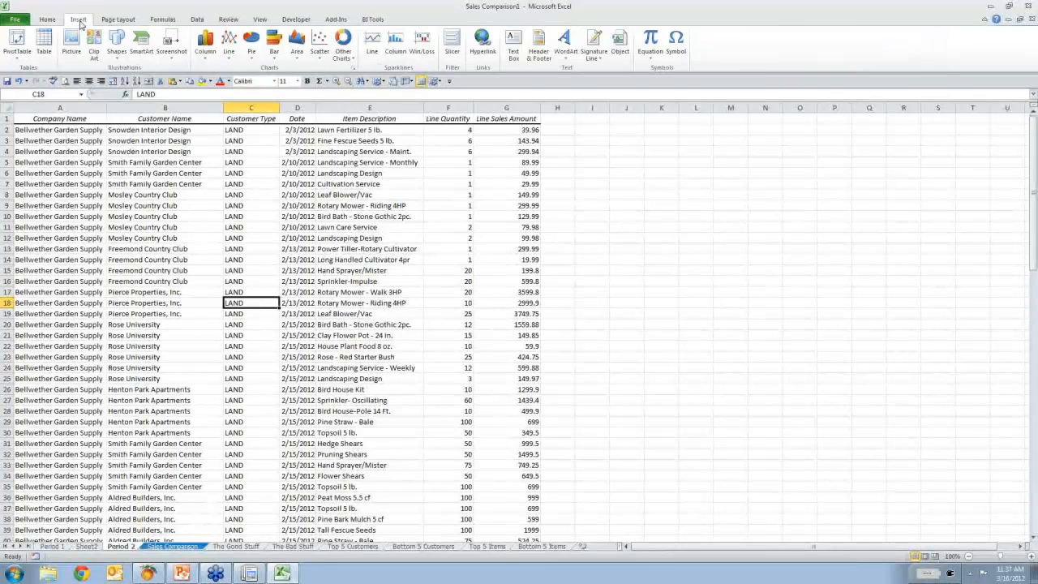
click(18, 41)
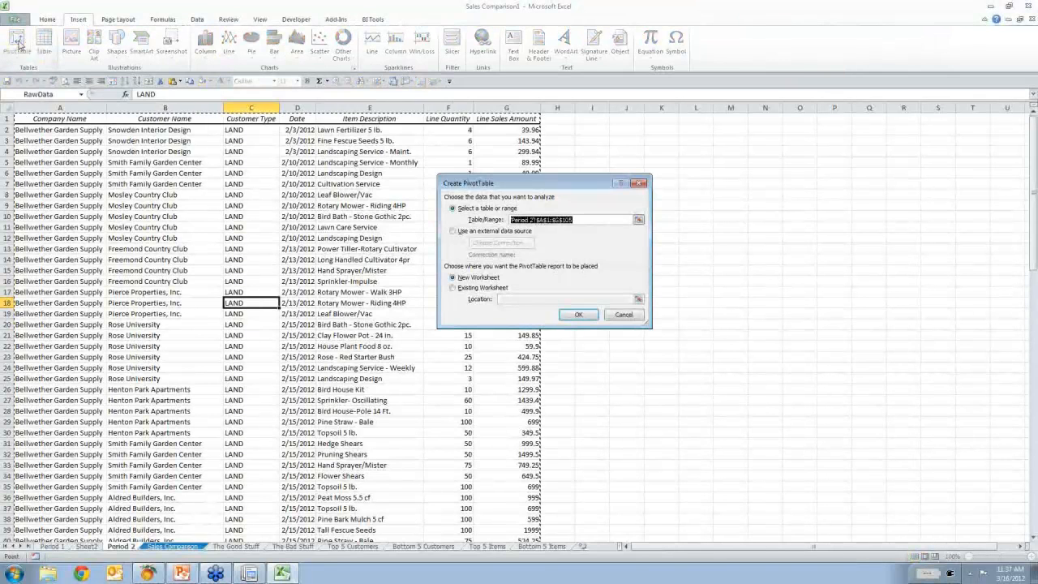
key(F3)
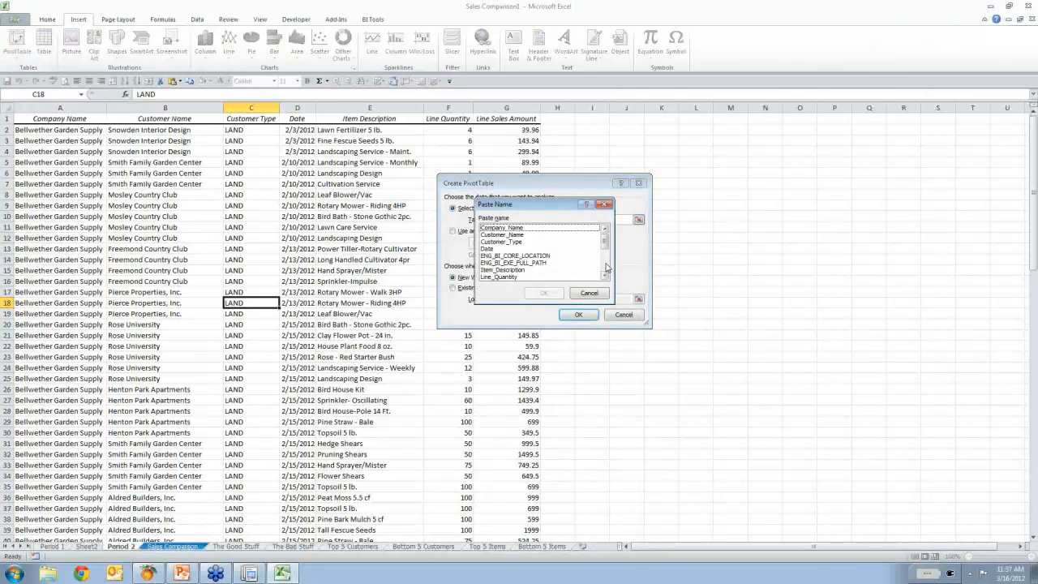
click(606, 266)
click(503, 242)
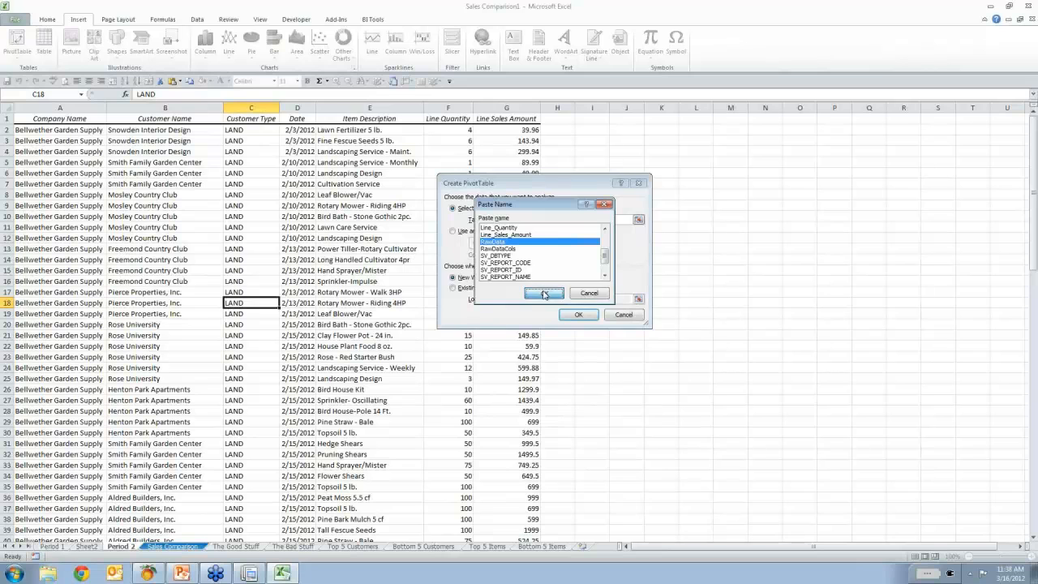
click(543, 293)
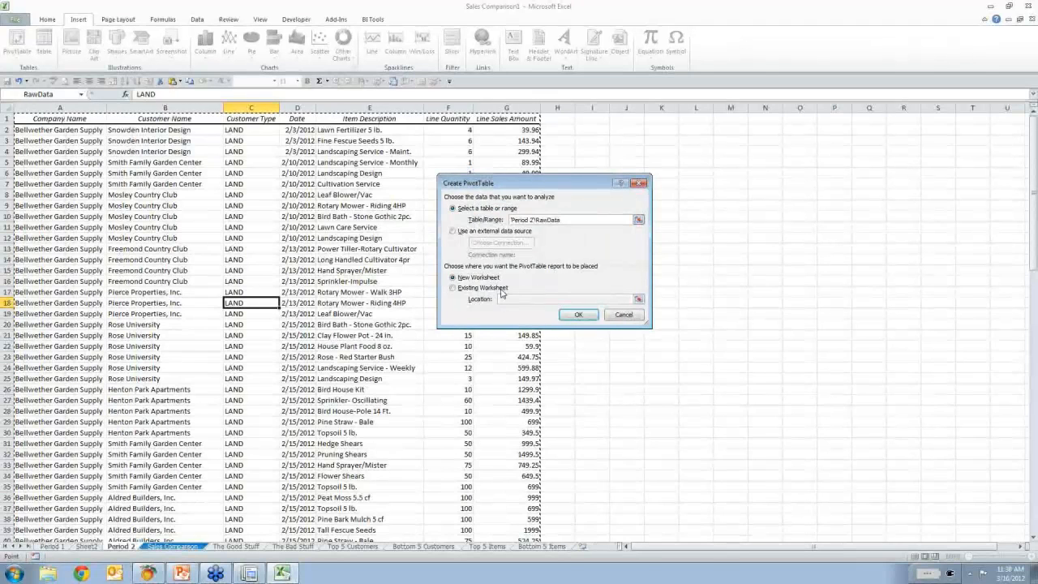
click(452, 288)
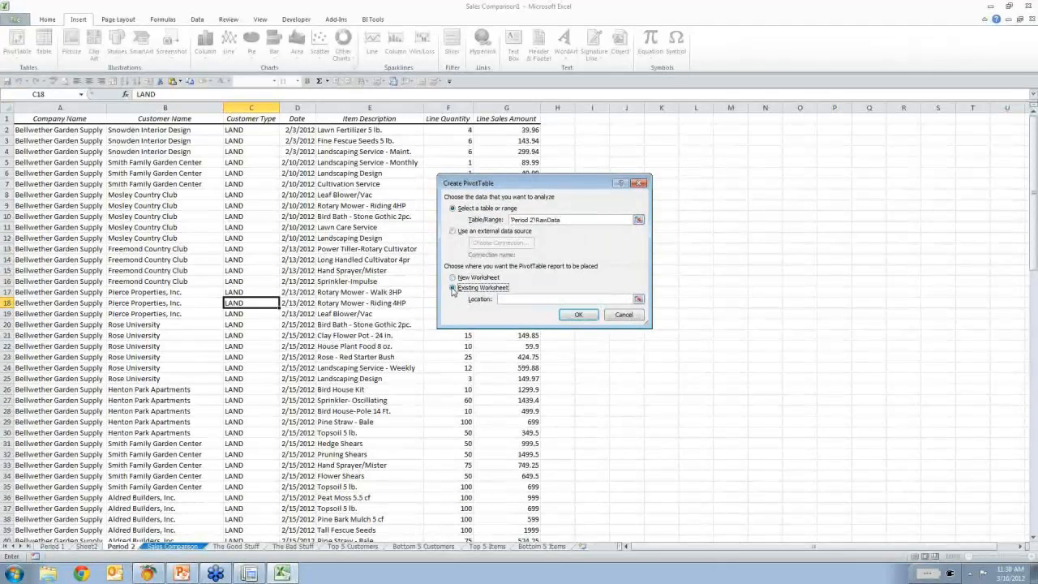
click(353, 546)
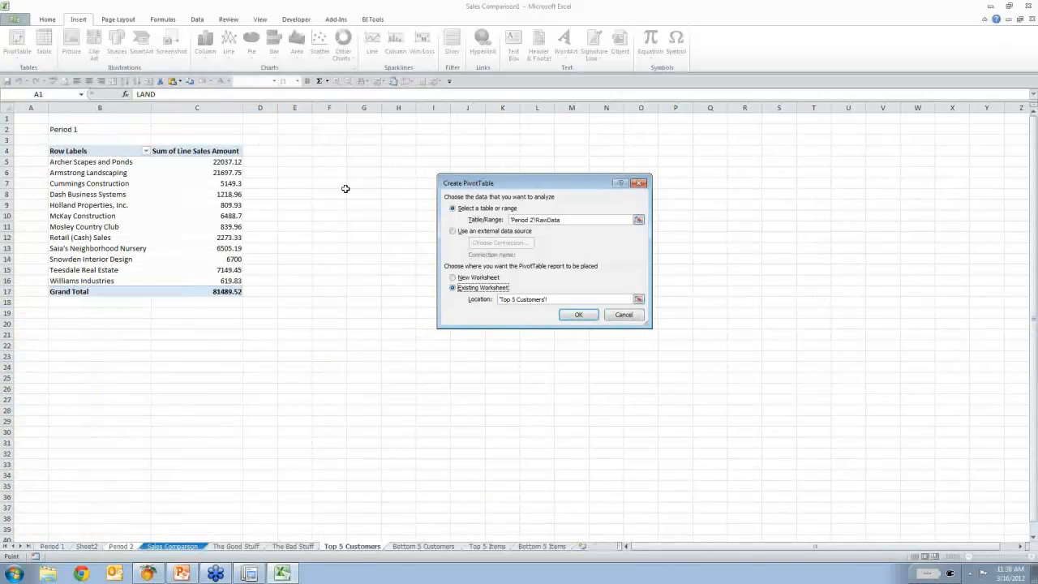
click(329, 150)
click(575, 315)
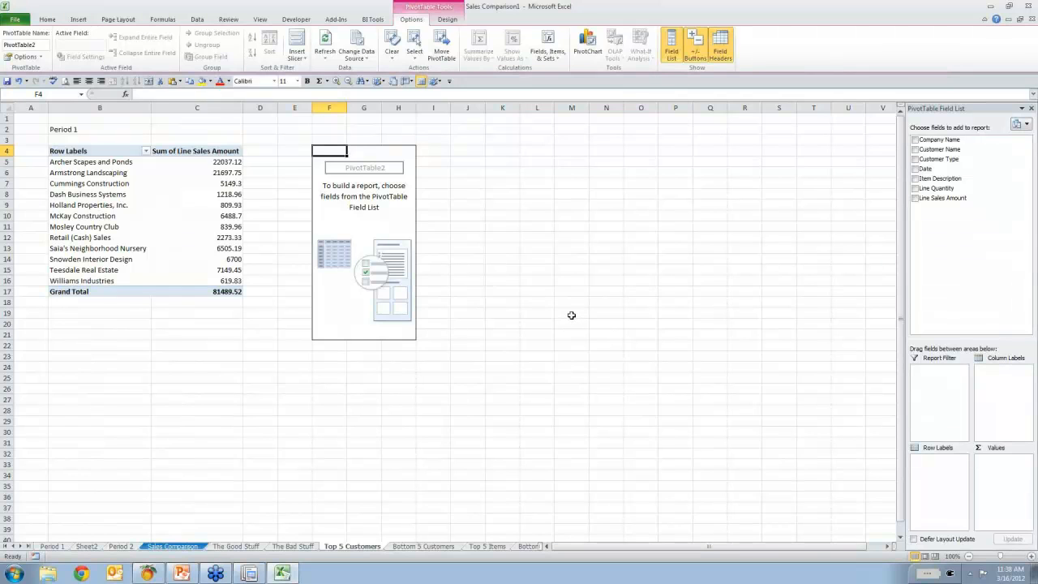
Enter the heading "Period 2" in cell F2 above the second PivotTable.
click(331, 130)
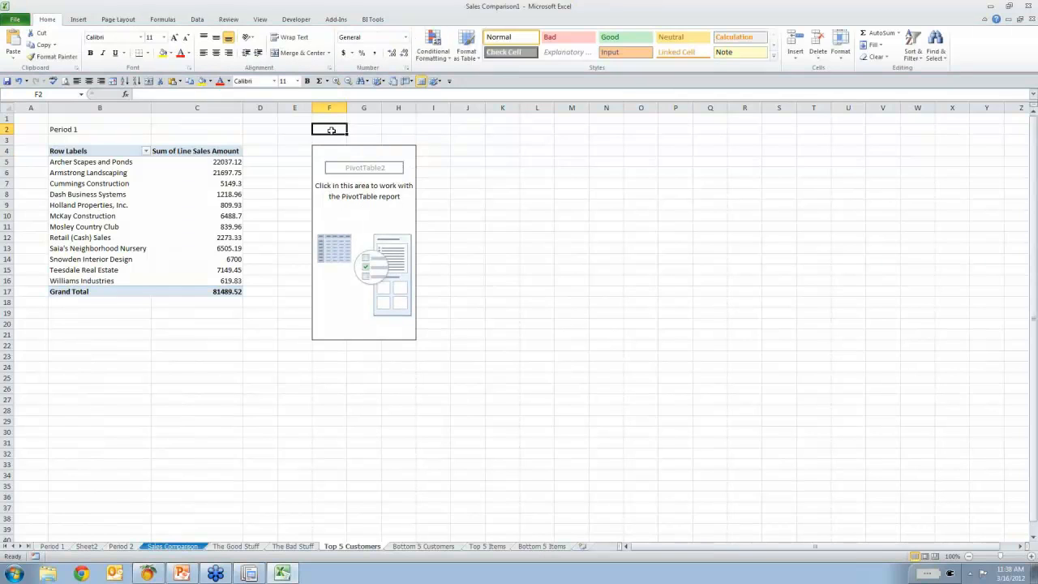
text(Period 2)
key(Return)
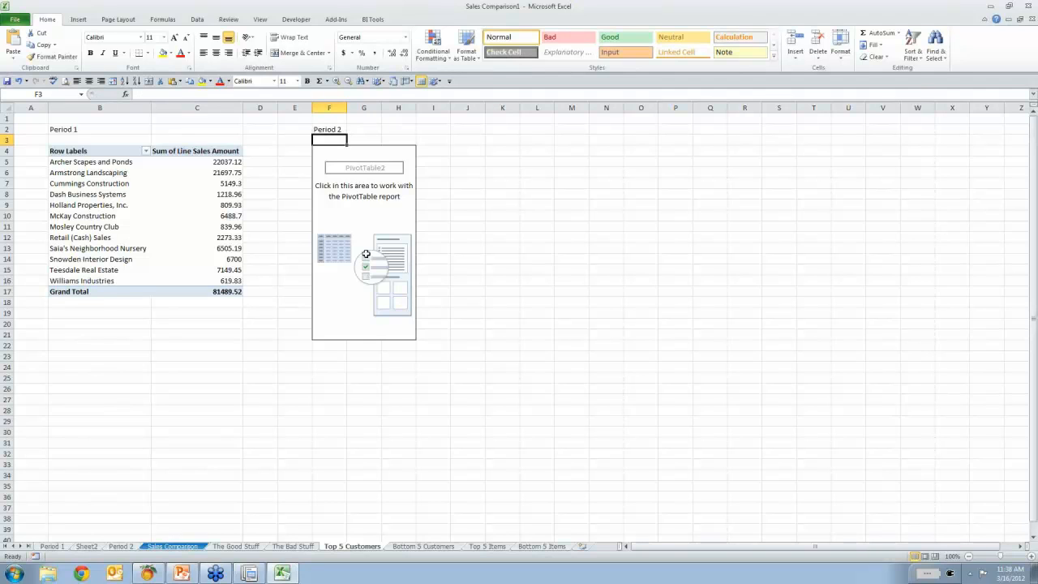
Set up the Period 2 PivotTable with Customer Name as row labels and Line Sales Amount as summed values.
click(344, 237)
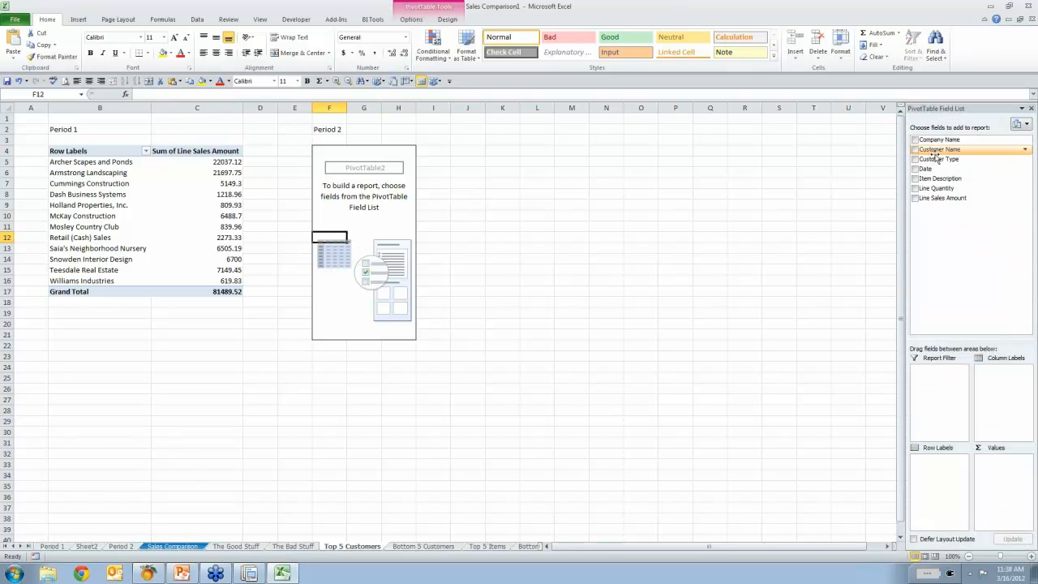
drag(937, 152, 938, 464)
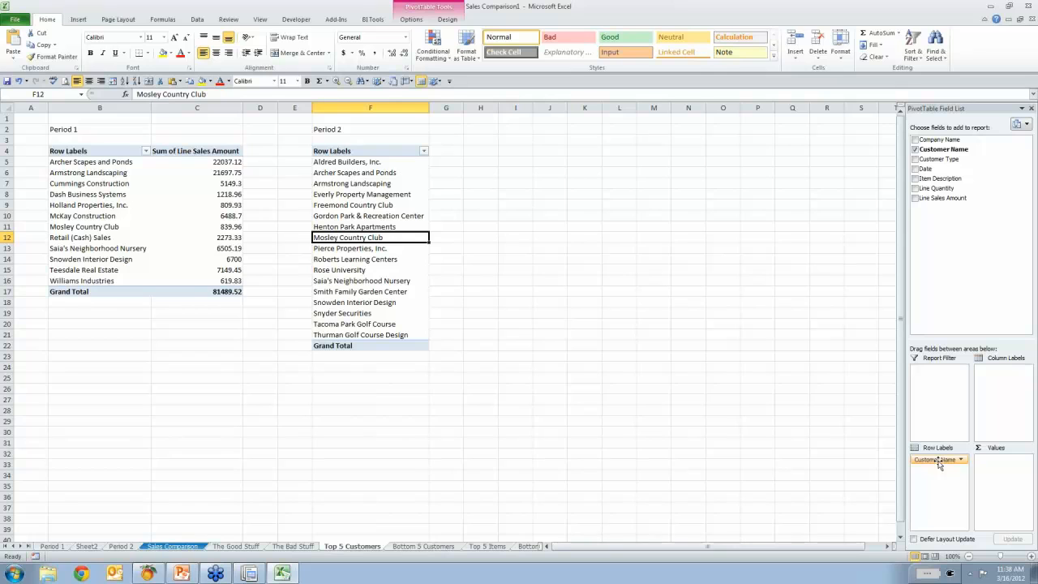
drag(952, 198, 1003, 468)
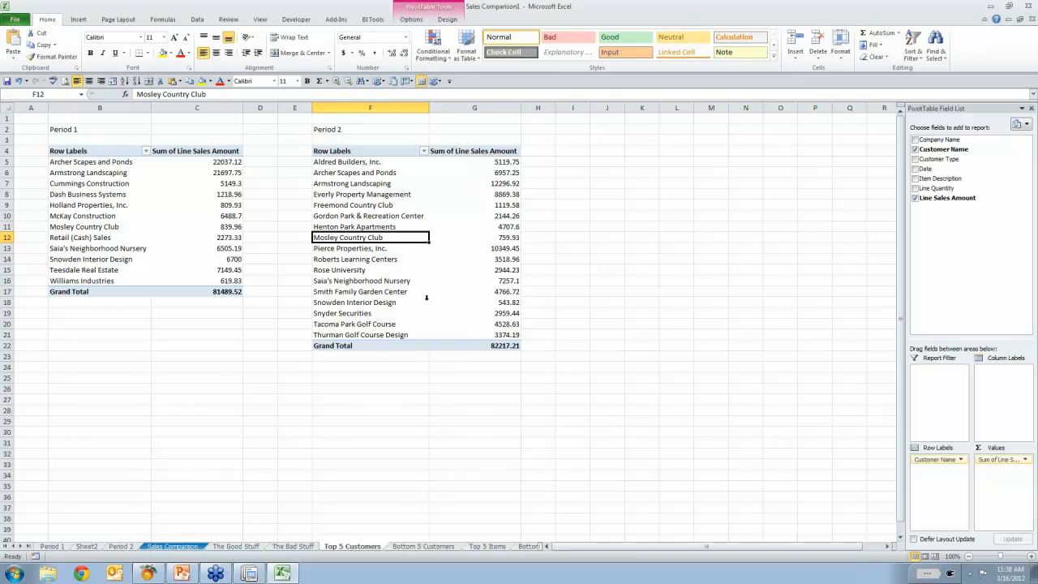
Sort the Period 1 PivotTable's customers in descending order by Sum of Line Sales Amount.
click(146, 151)
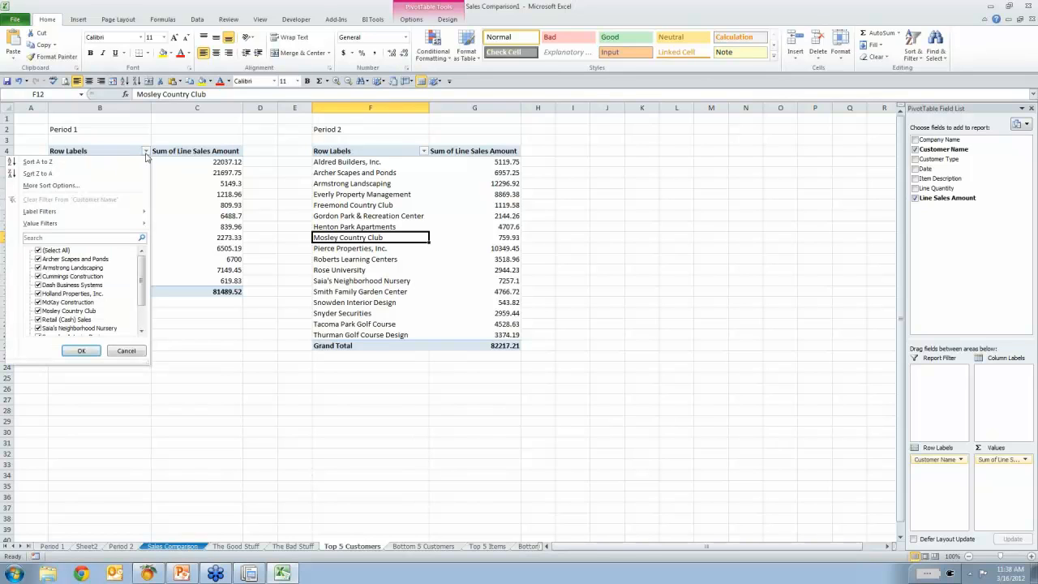
click(67, 187)
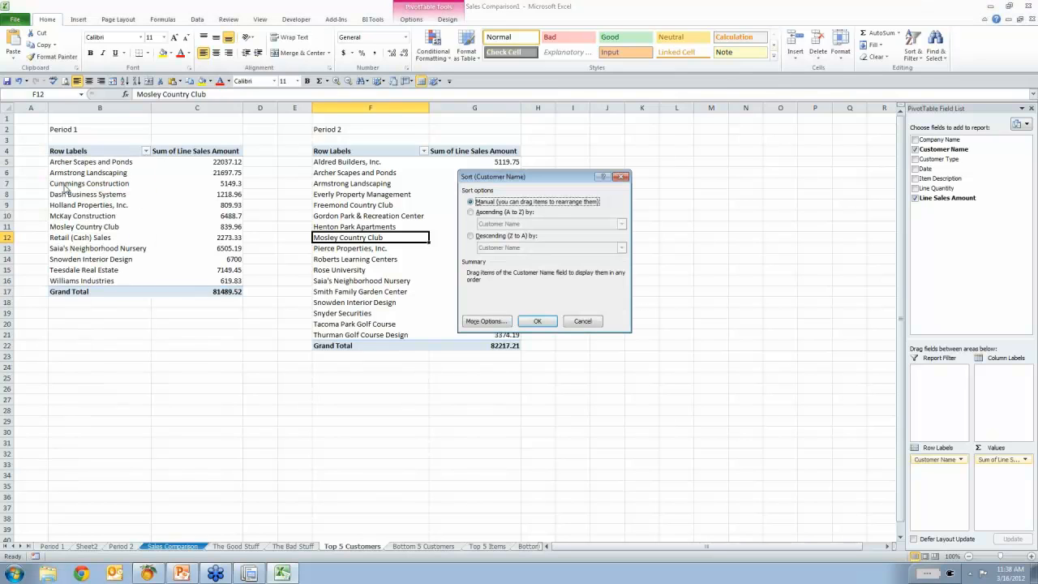
click(471, 236)
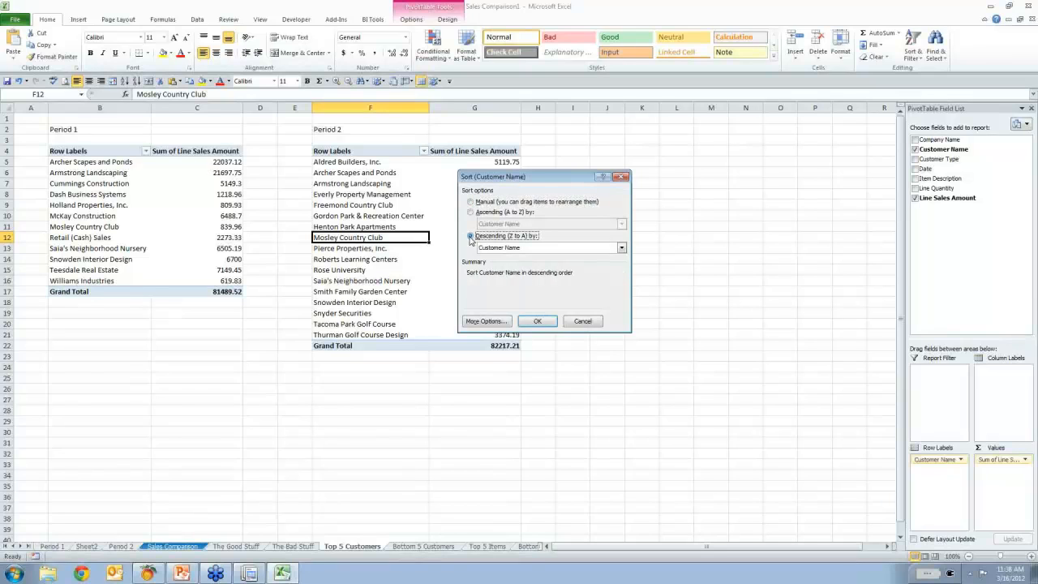
click(621, 247)
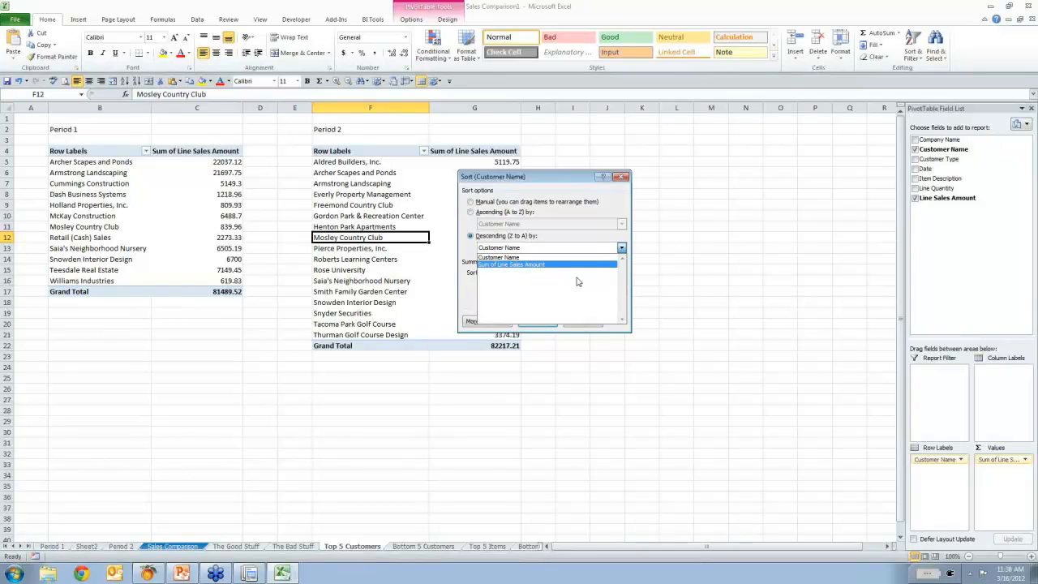
click(536, 266)
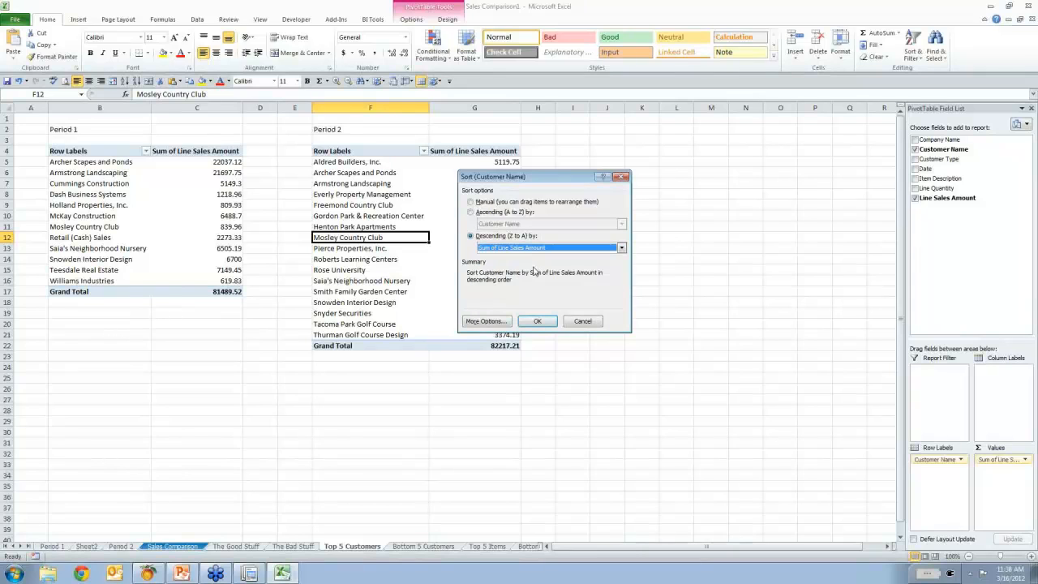
click(538, 321)
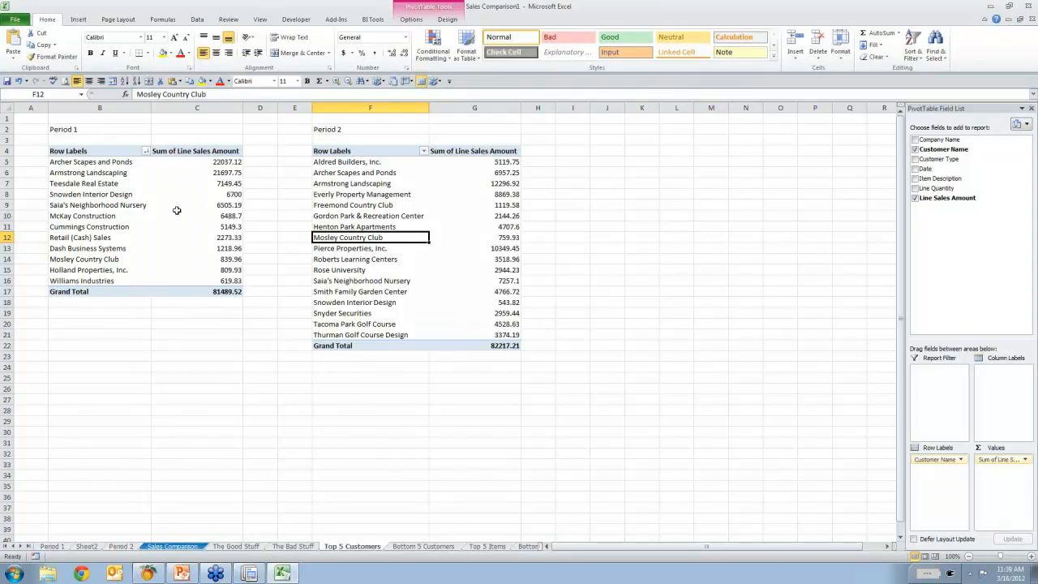
Filter the Period 1 PivotTable's customers to the top 5 items by Sum of Line Sales Amount.
click(146, 152)
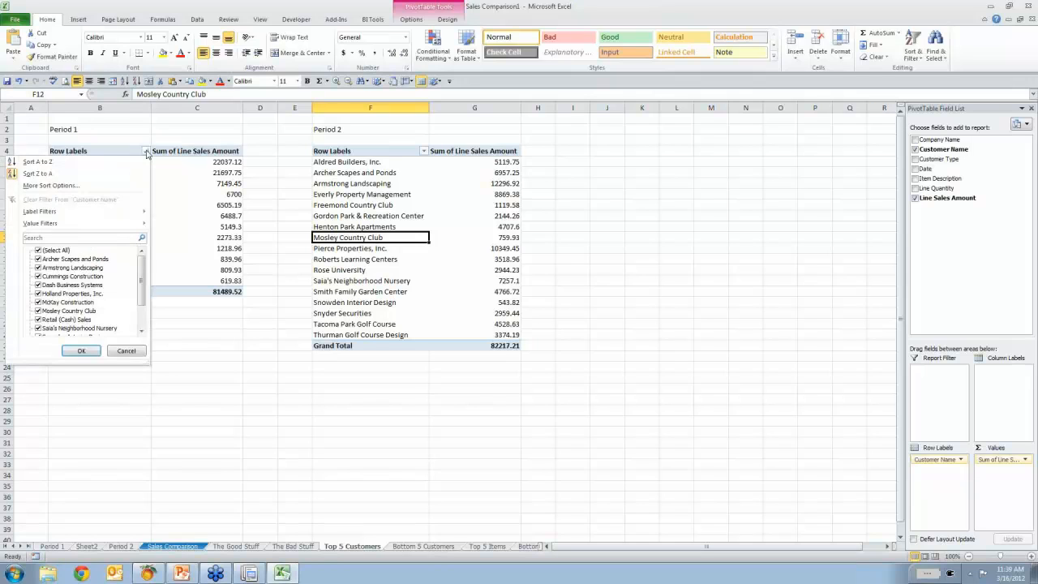
mouse_move(71, 227)
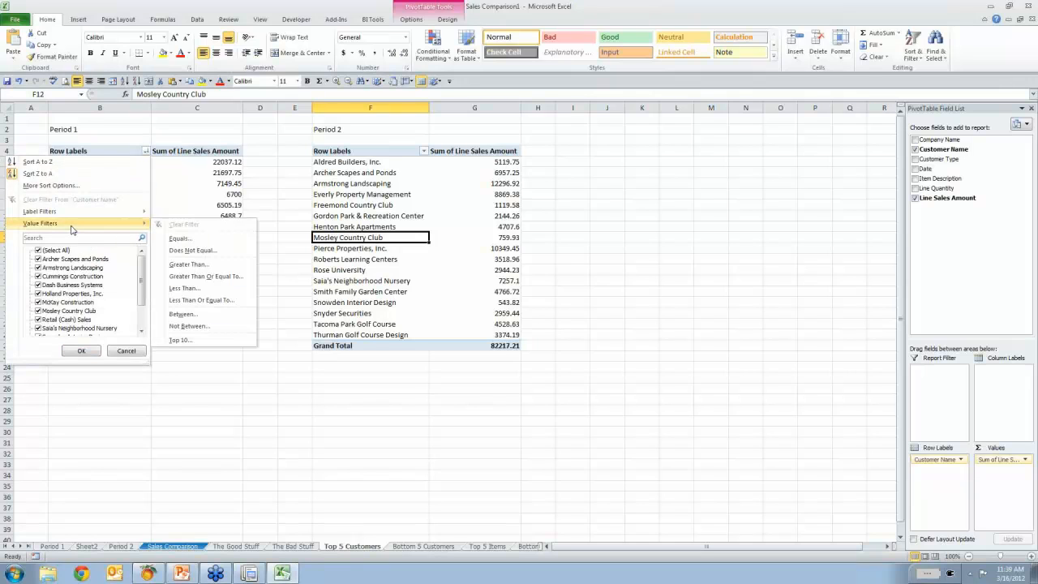
click(181, 339)
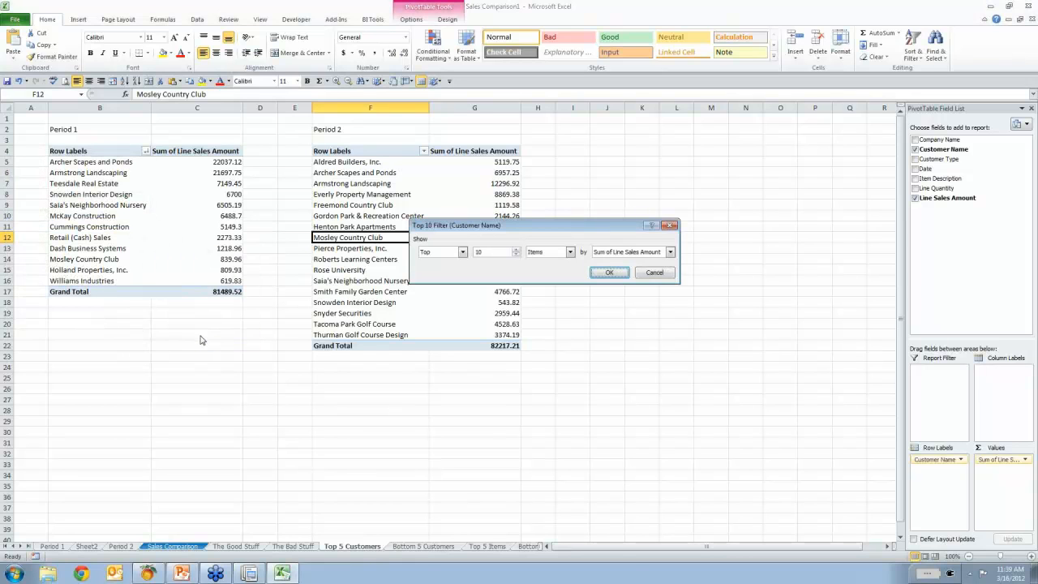
click(516, 256)
click(609, 275)
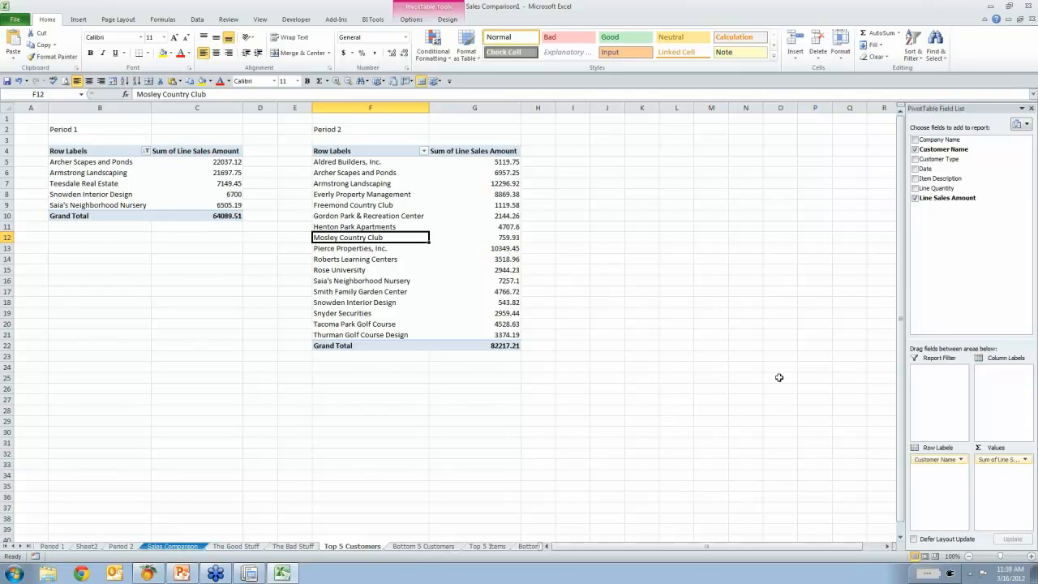
Format the Period 2 PivotTable's Sum of Line Sales Amount field as Number with two decimal places and a thousands separator.
click(1005, 459)
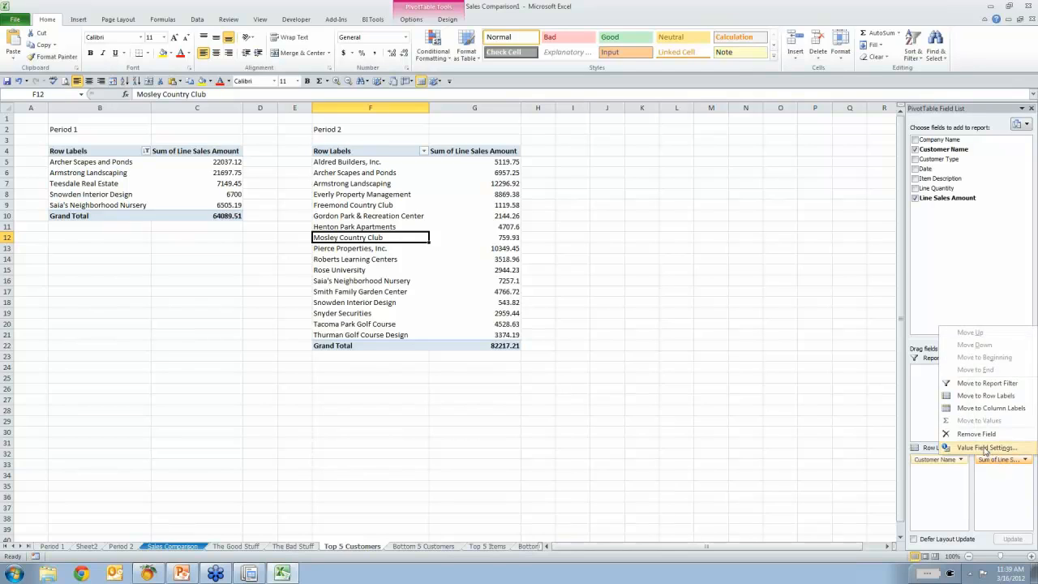
click(985, 447)
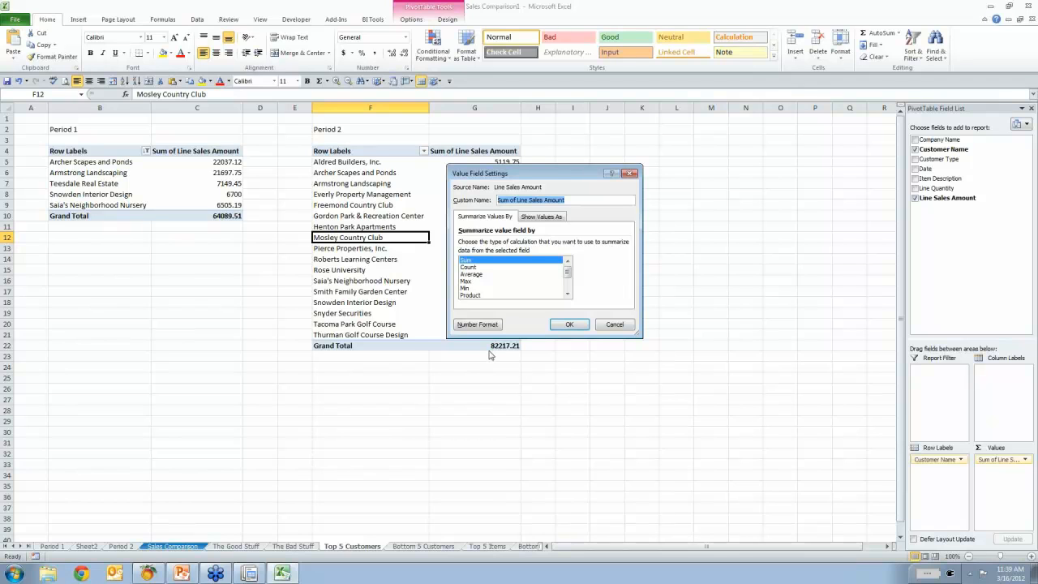
click(477, 324)
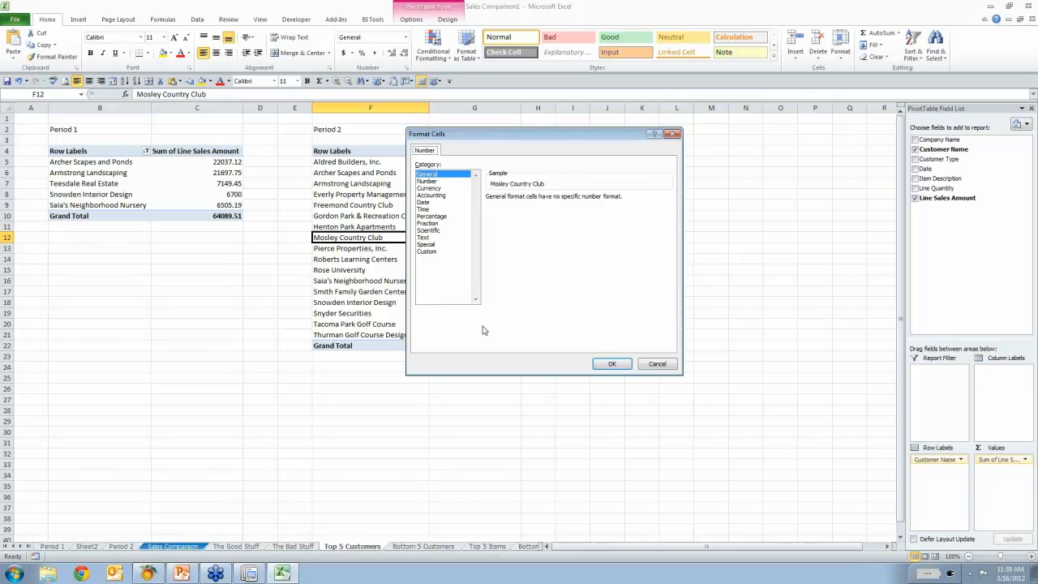
click(433, 181)
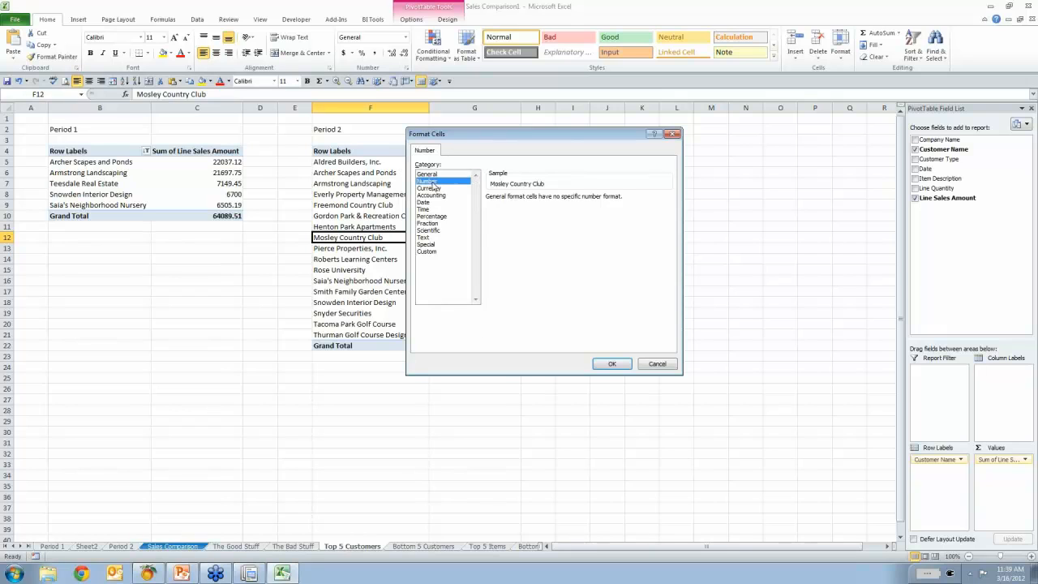
click(490, 212)
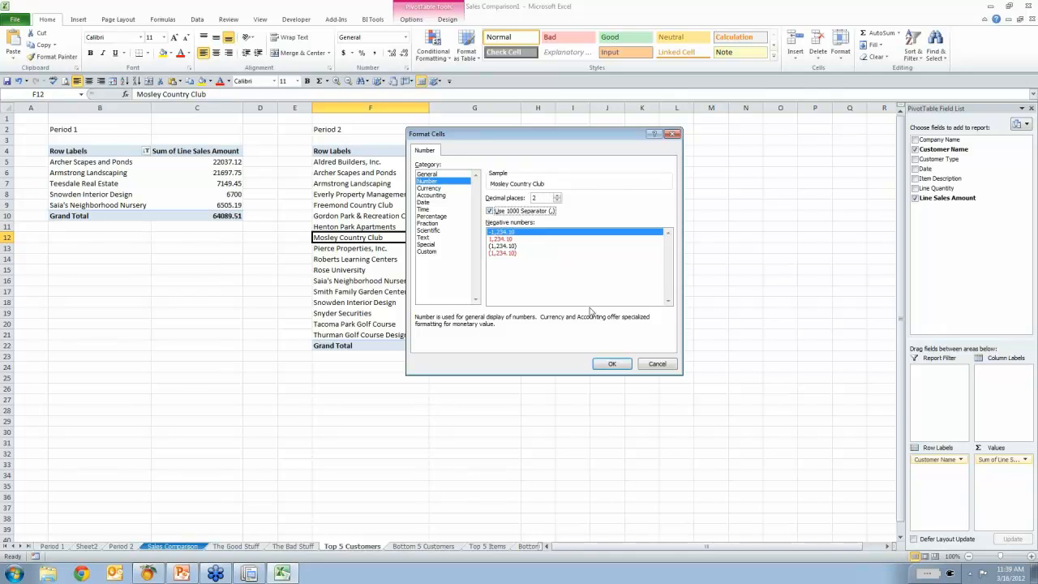
click(613, 364)
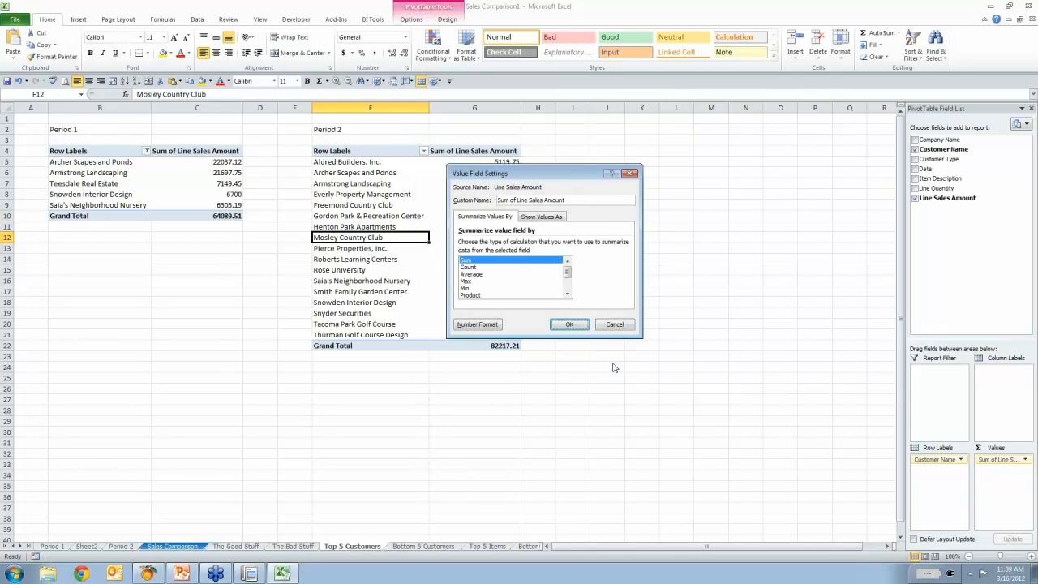
click(572, 327)
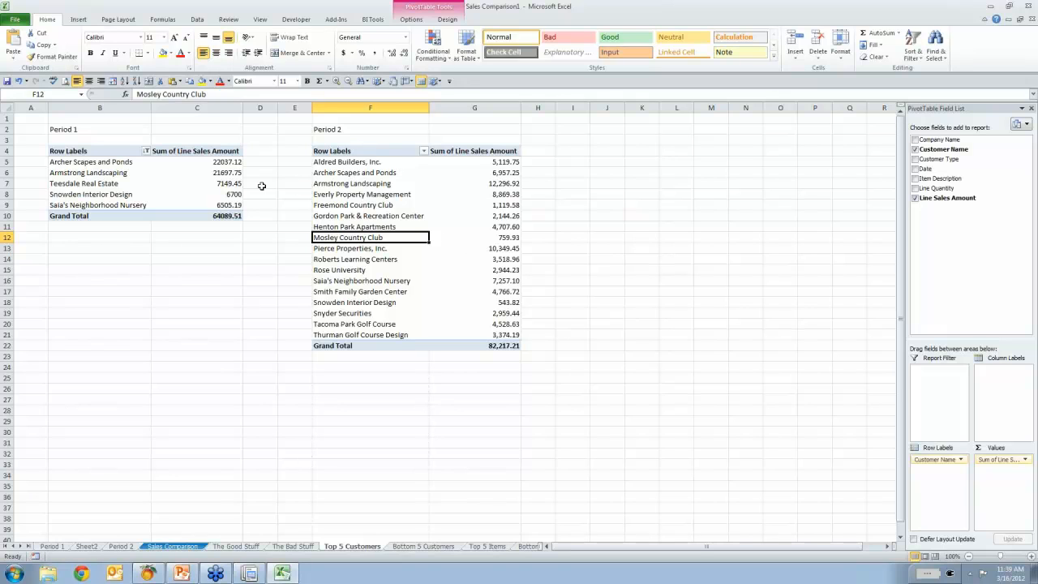
Sort the Period 2 PivotTable's customers in descending order by Sum of Line Sales Amount.
click(184, 182)
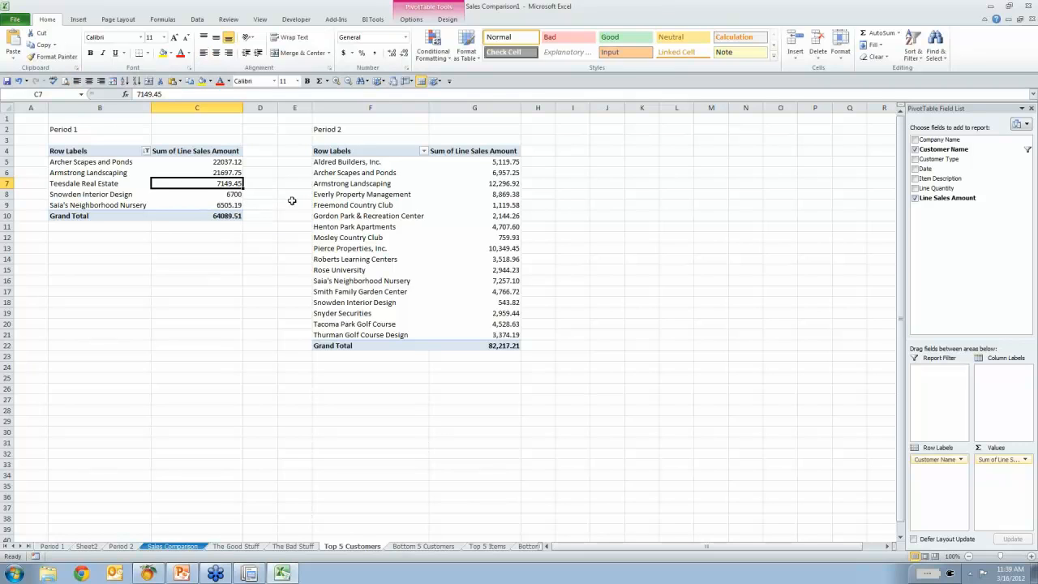
click(423, 151)
click(350, 186)
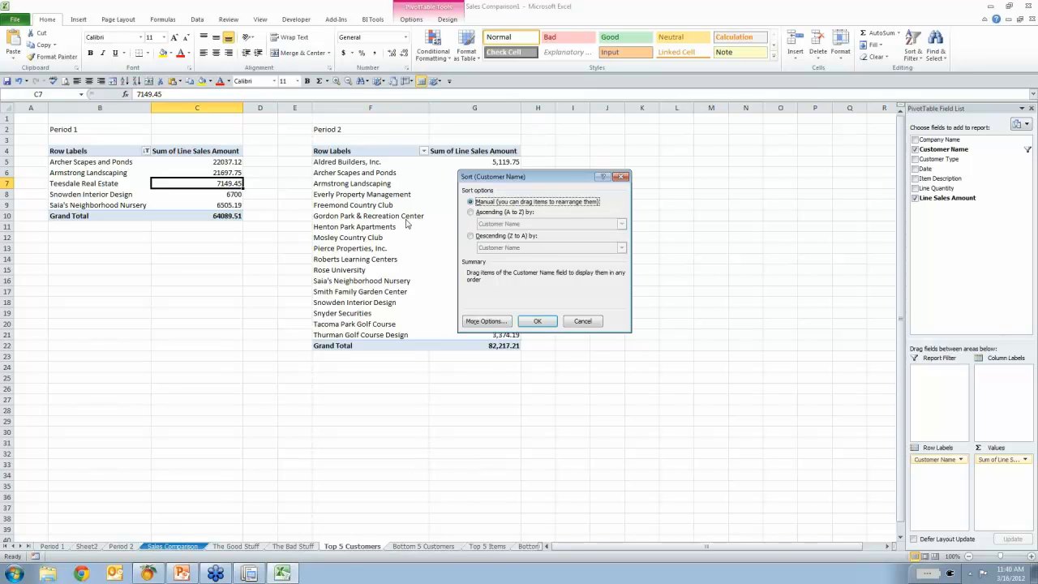
click(470, 236)
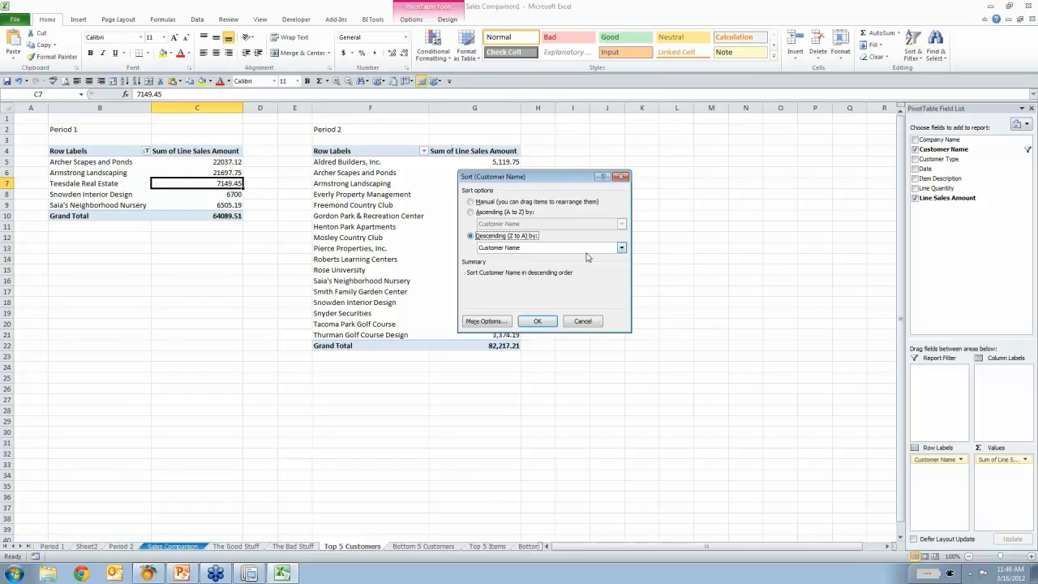
click(621, 248)
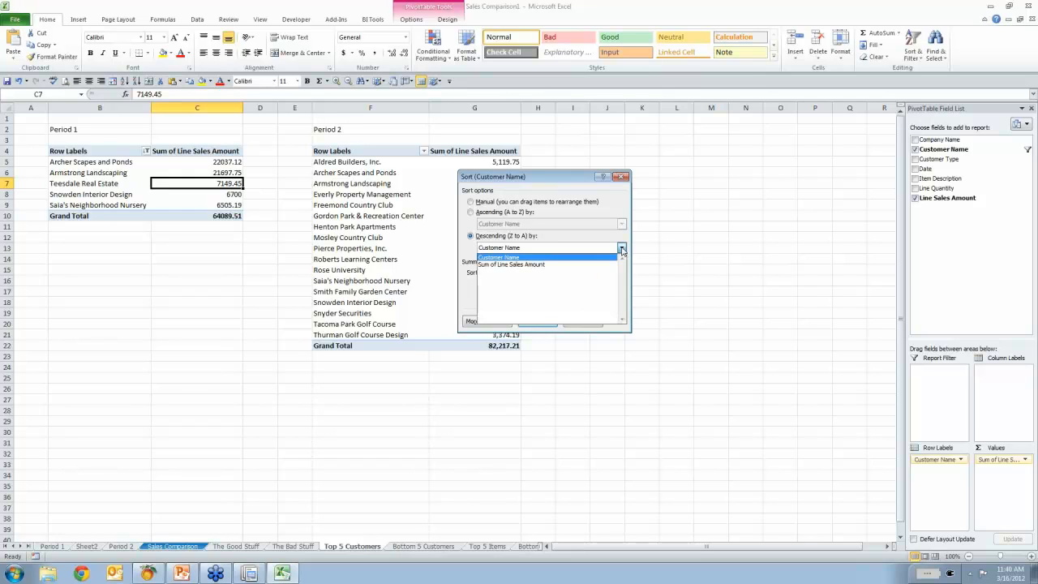
click(543, 265)
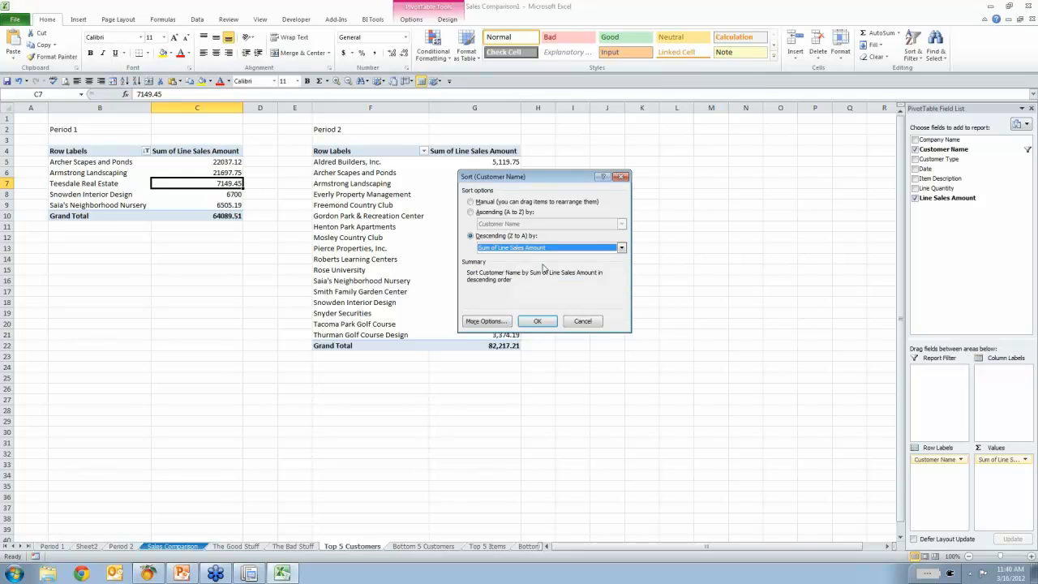
click(538, 322)
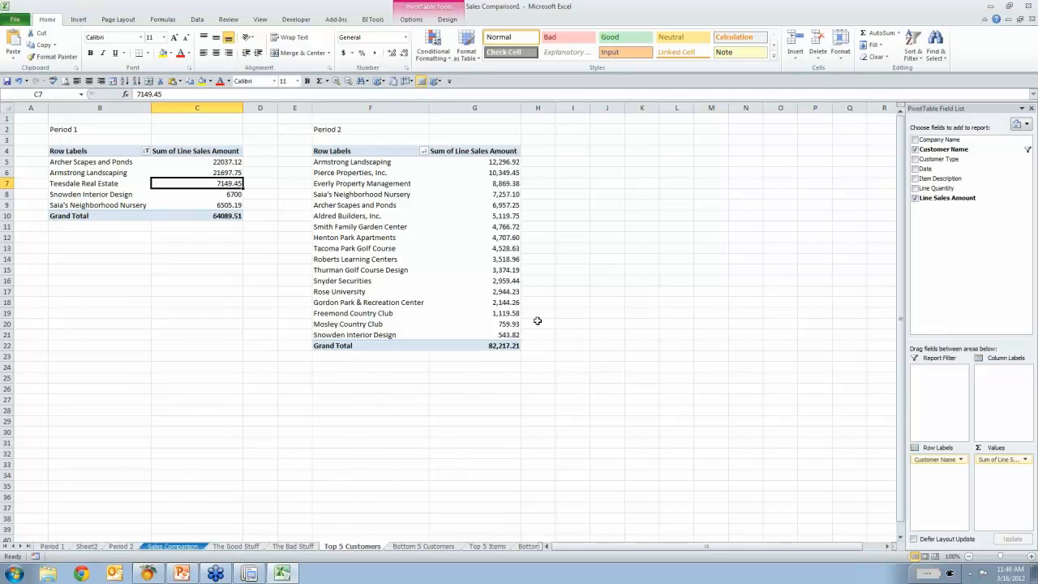
Filter the Period 2 PivotTable's customers to the top 5 items by Sum of Line Sales Amount.
click(424, 153)
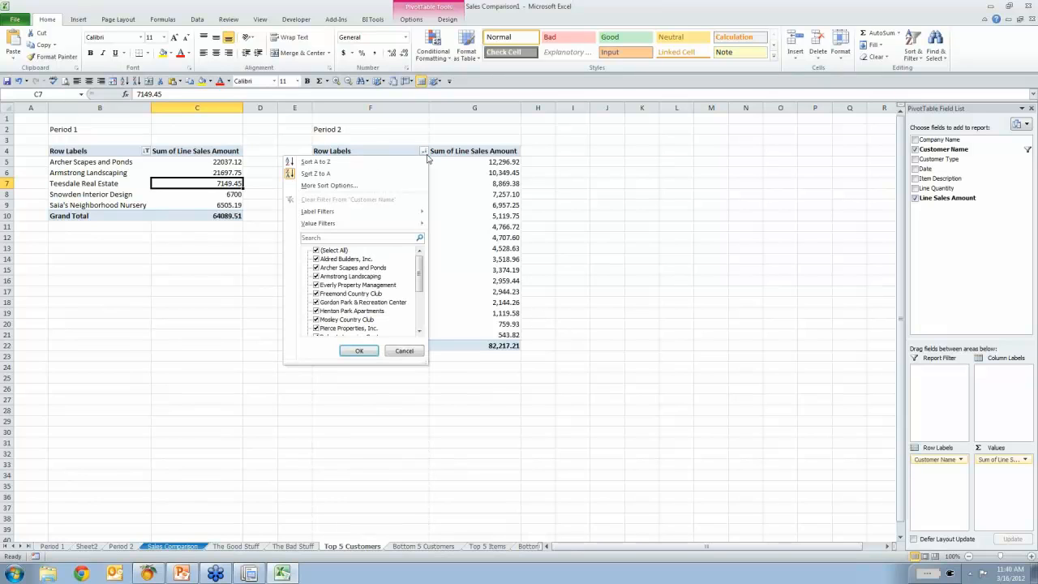
mouse_move(351, 227)
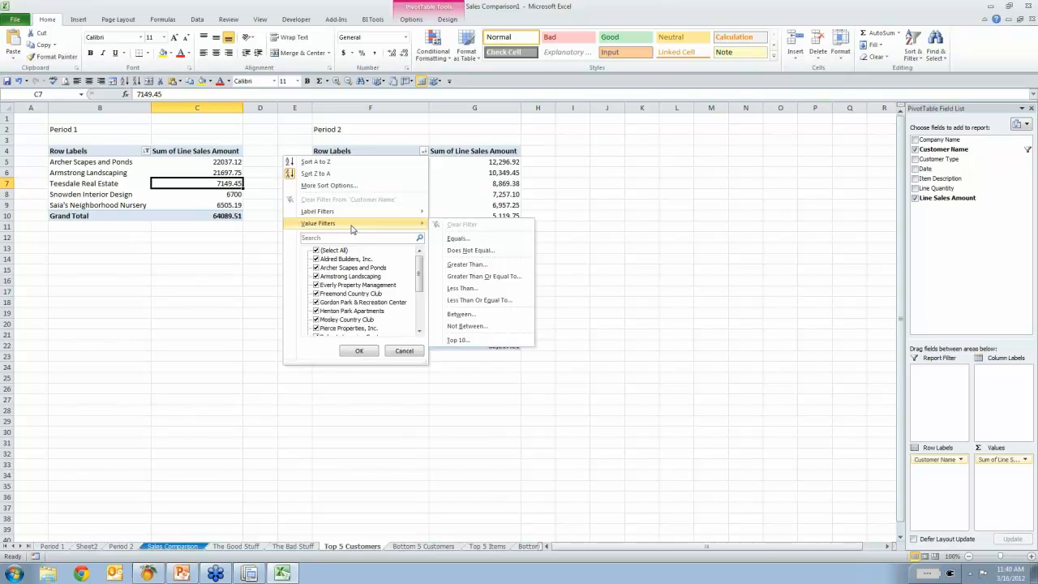
click(472, 340)
click(516, 255)
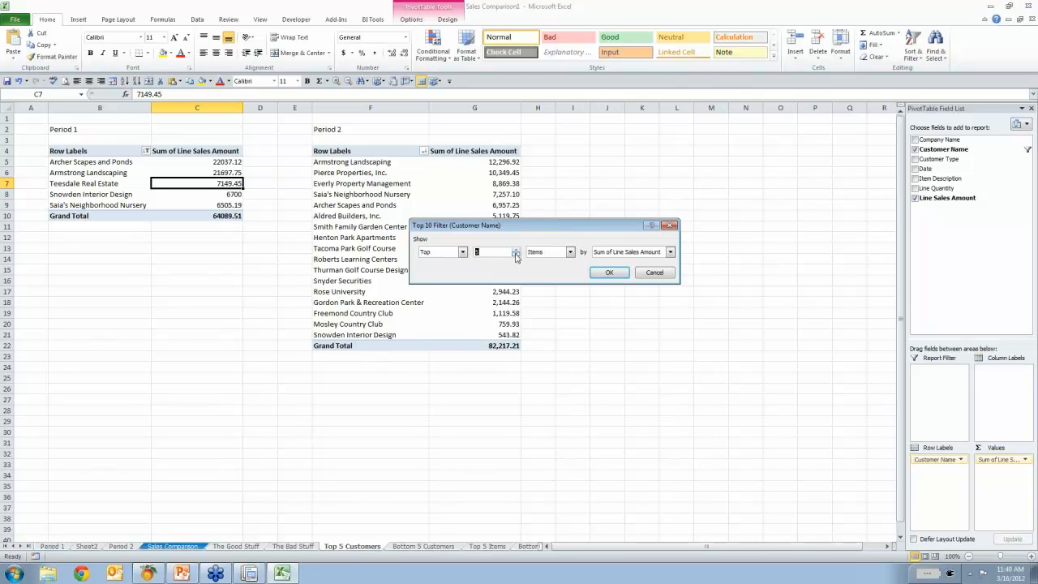
click(613, 272)
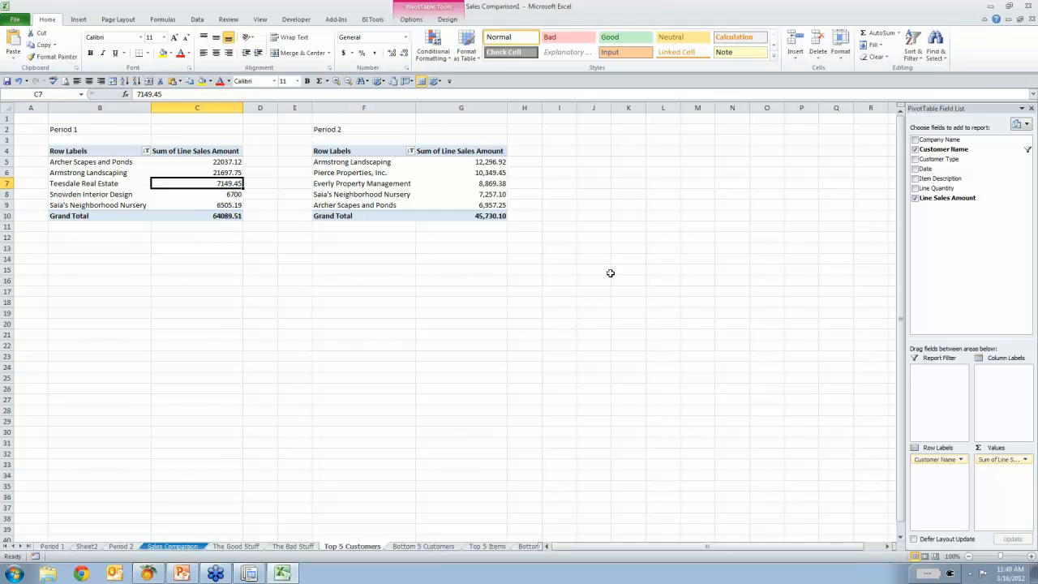
Format the Period 1 PivotTable's Sum of Line Sales Amount field as Number with two decimal places and a thousands separator.
click(989, 460)
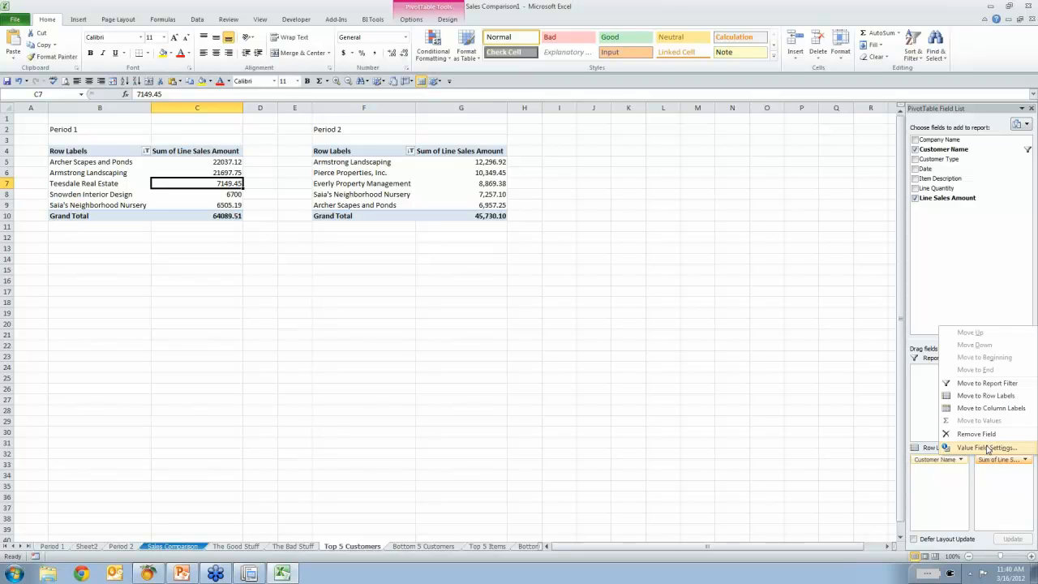
click(988, 448)
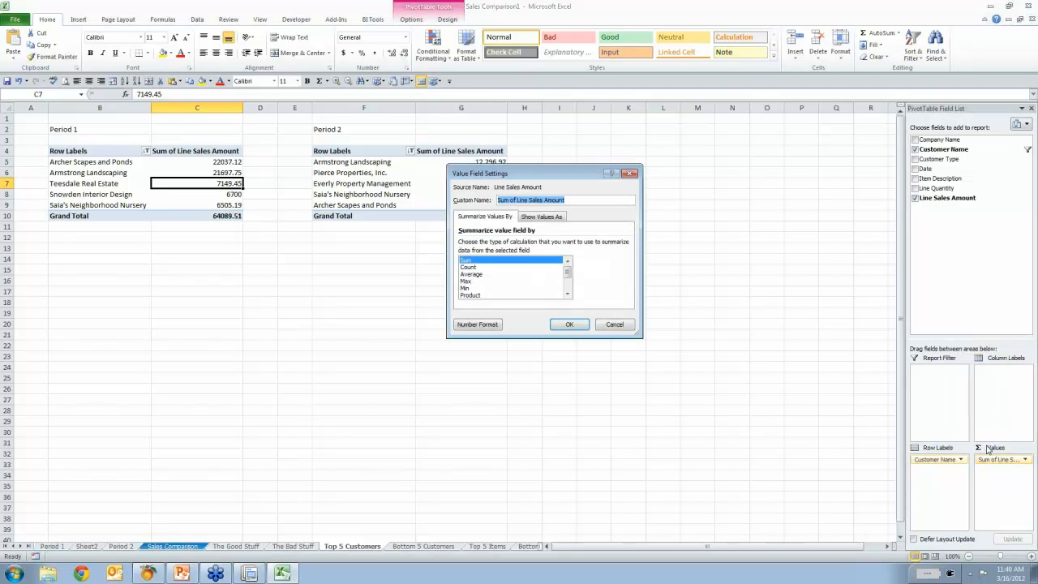
click(480, 325)
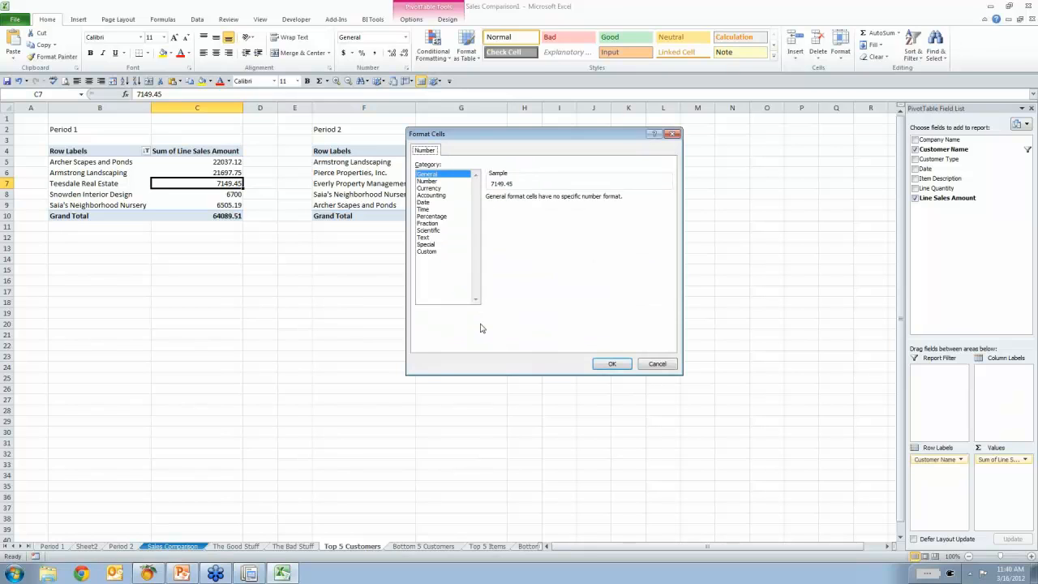
click(429, 181)
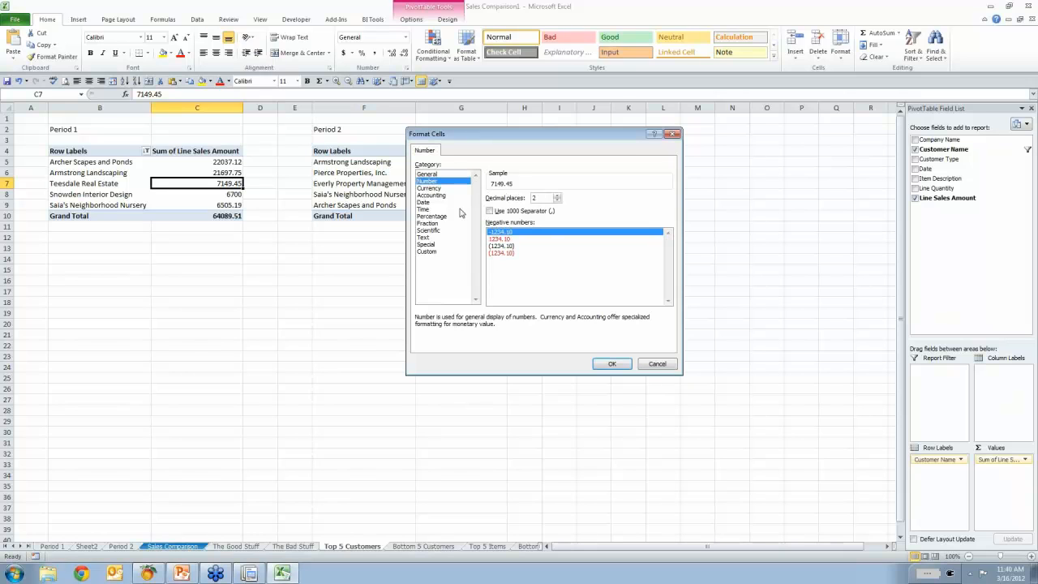
click(491, 212)
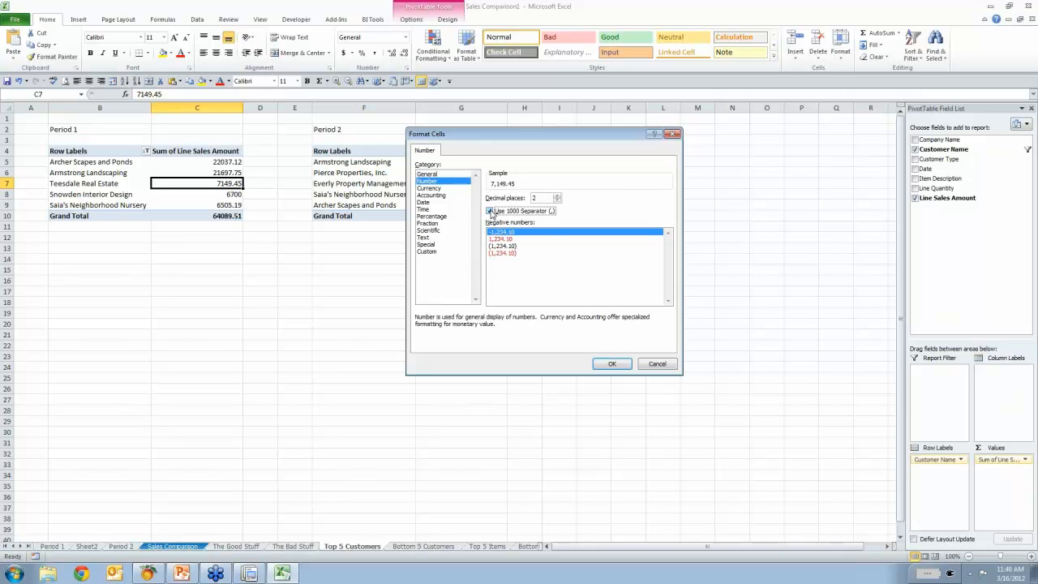
click(620, 364)
click(570, 324)
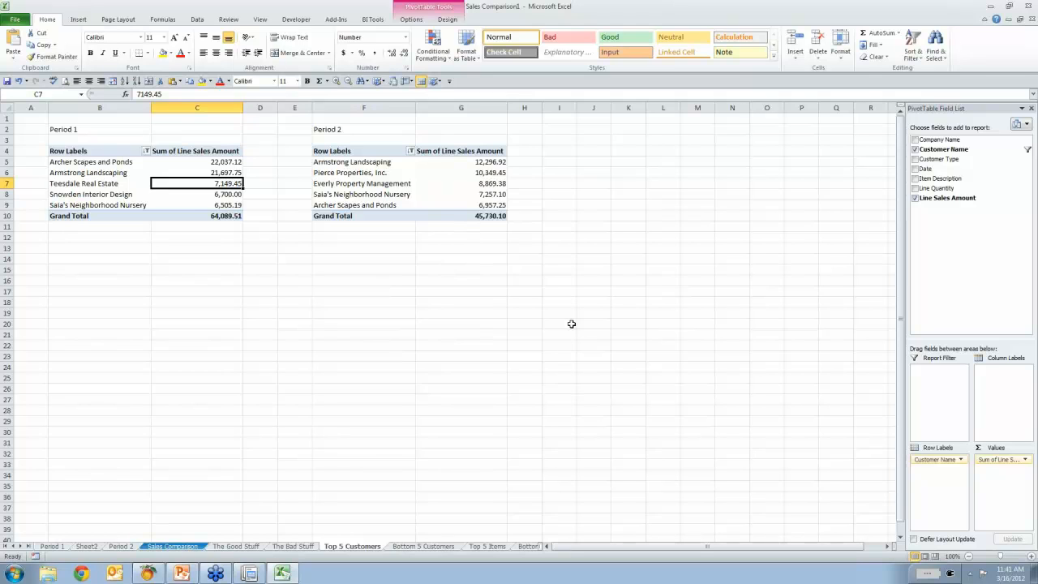
click(572, 324)
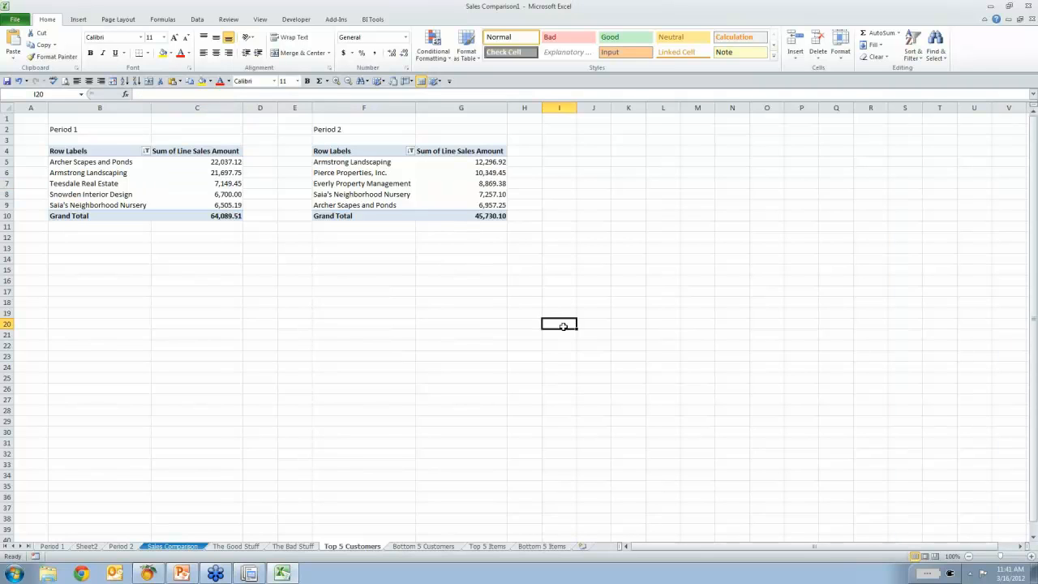
Copy the entire contents of the Top 5 Customers worksheet and paste them over the whole Bottom 5 Customers worksheet.
click(6, 107)
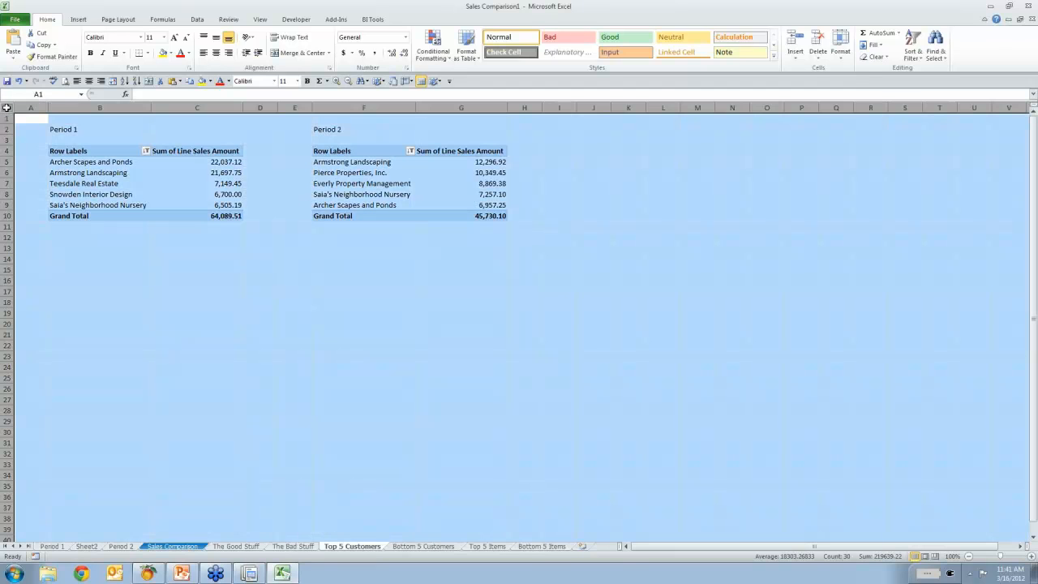
right_click(143, 288)
click(175, 306)
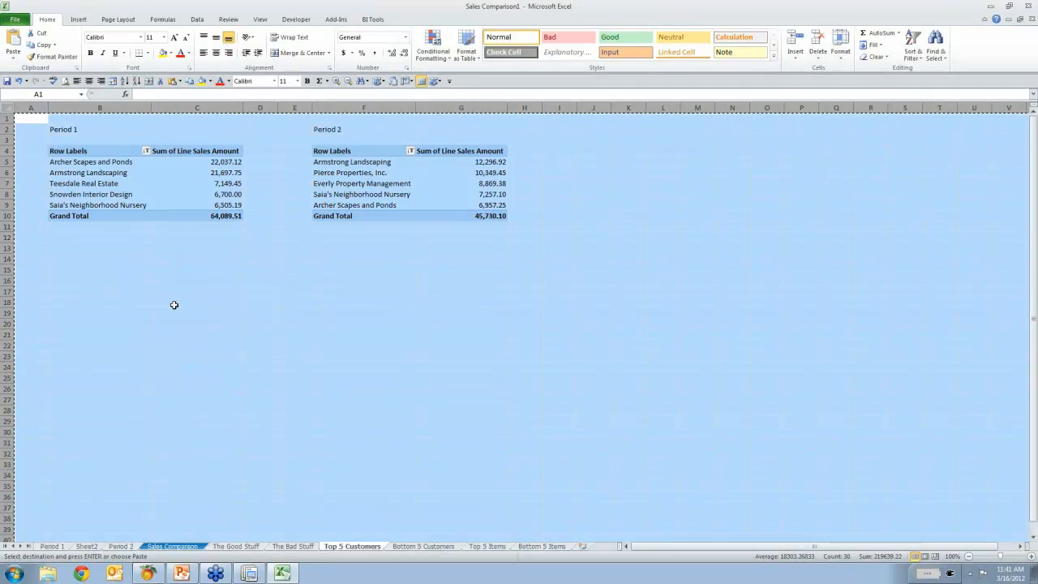
click(424, 547)
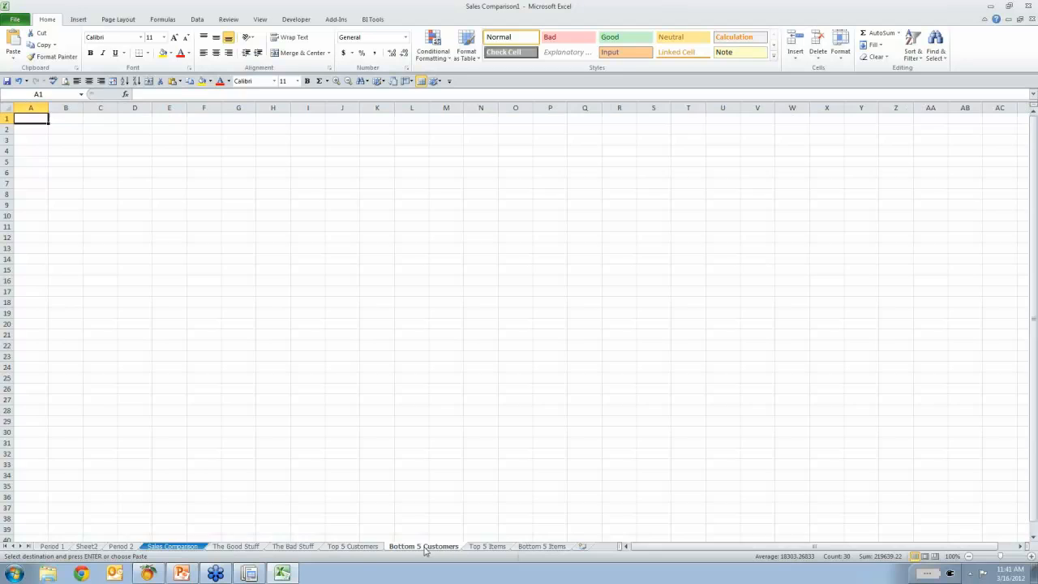
click(9, 107)
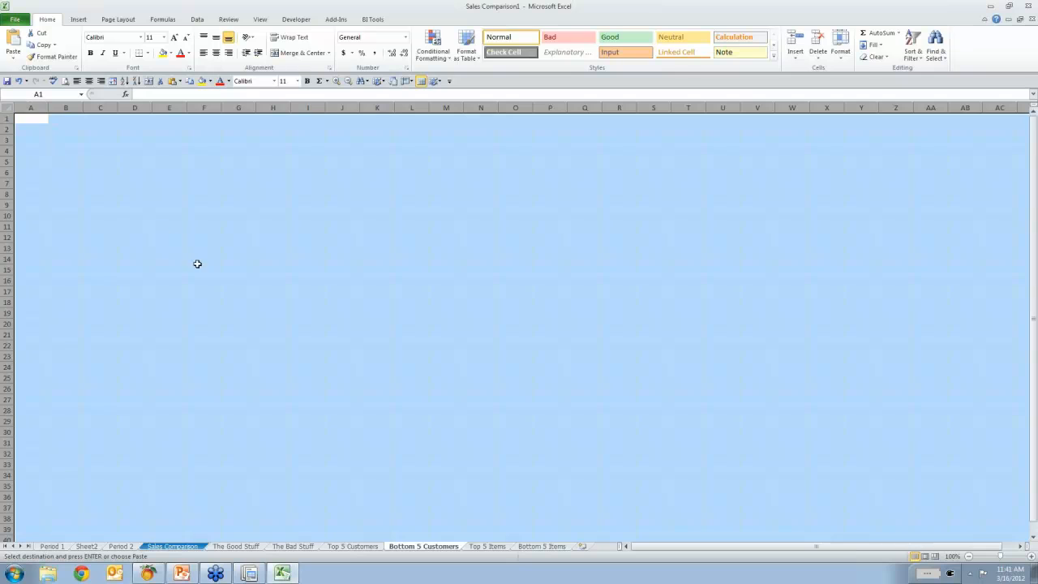
right_click(228, 282)
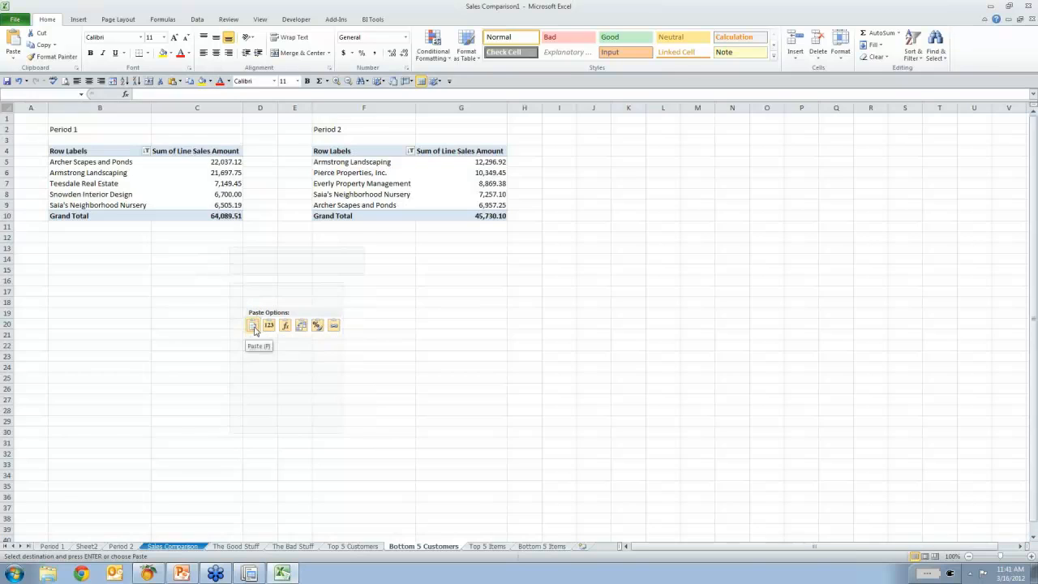
click(252, 326)
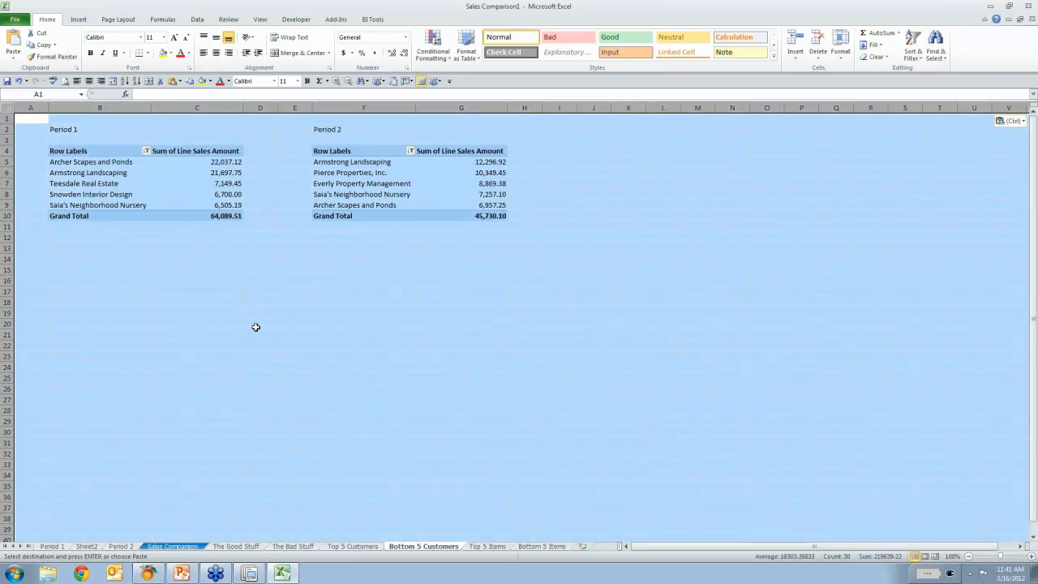
click(256, 326)
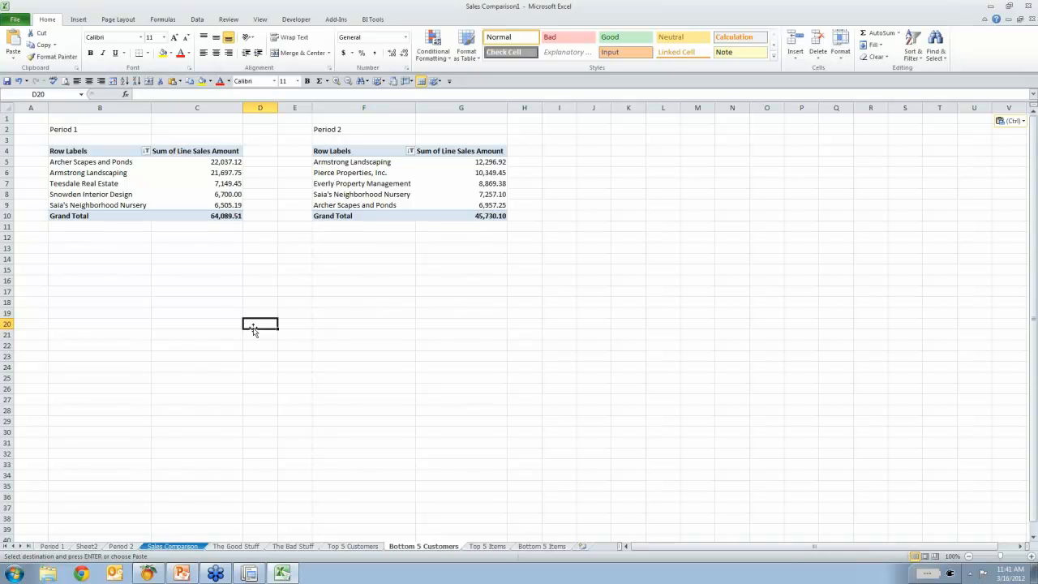
Filter the Period 1 PivotTable on the Bottom 5 Customers worksheet to the bottom 5 items by Sum of Line Sales Amount.
click(146, 151)
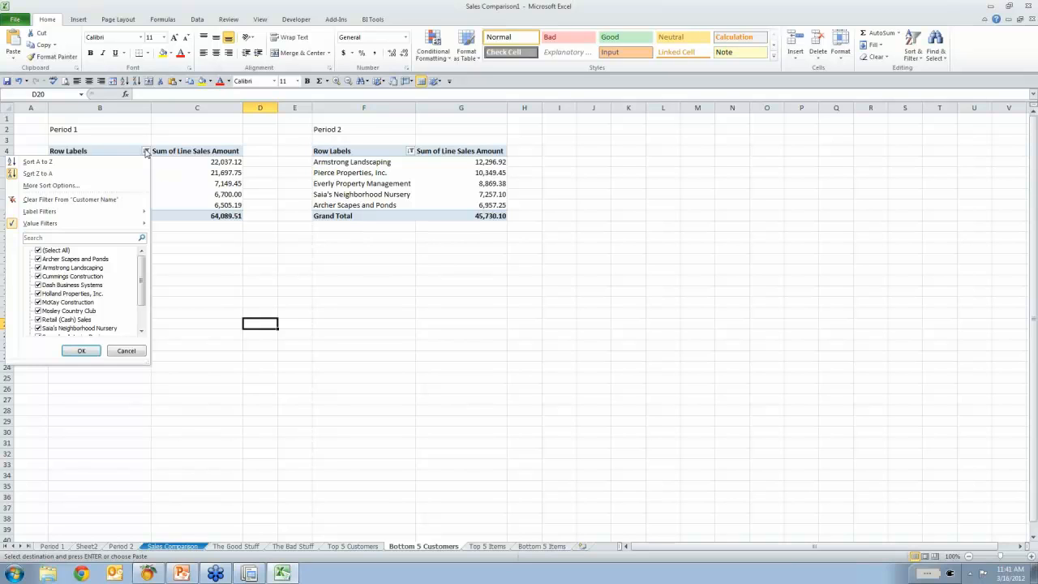
mouse_move(92, 227)
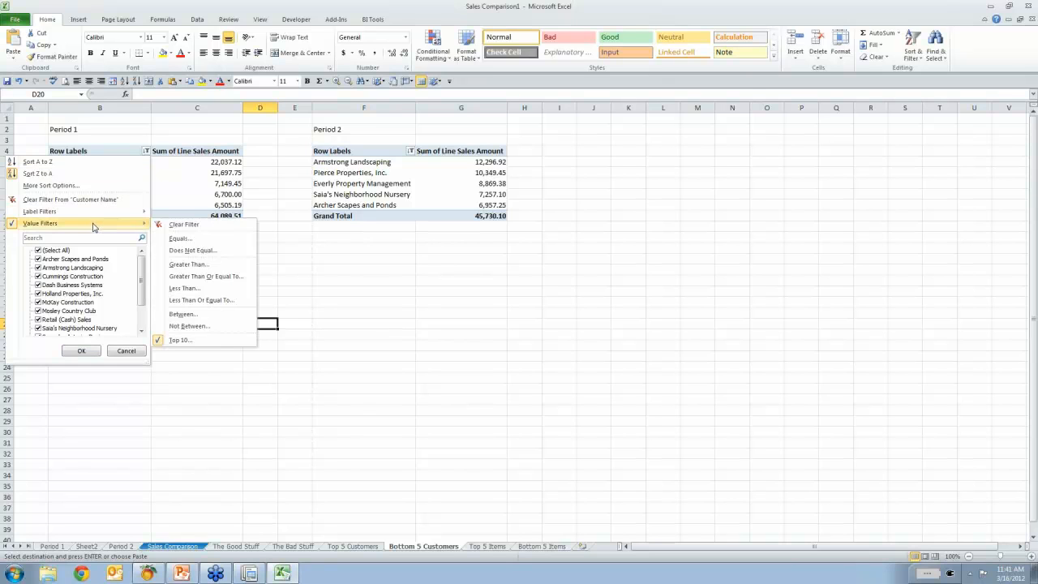
click(202, 344)
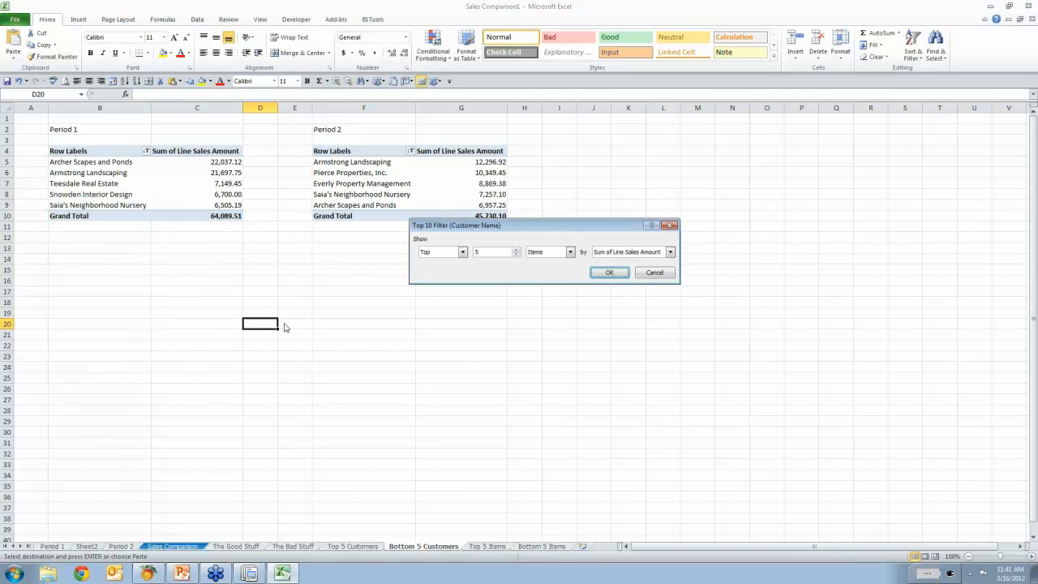
click(462, 253)
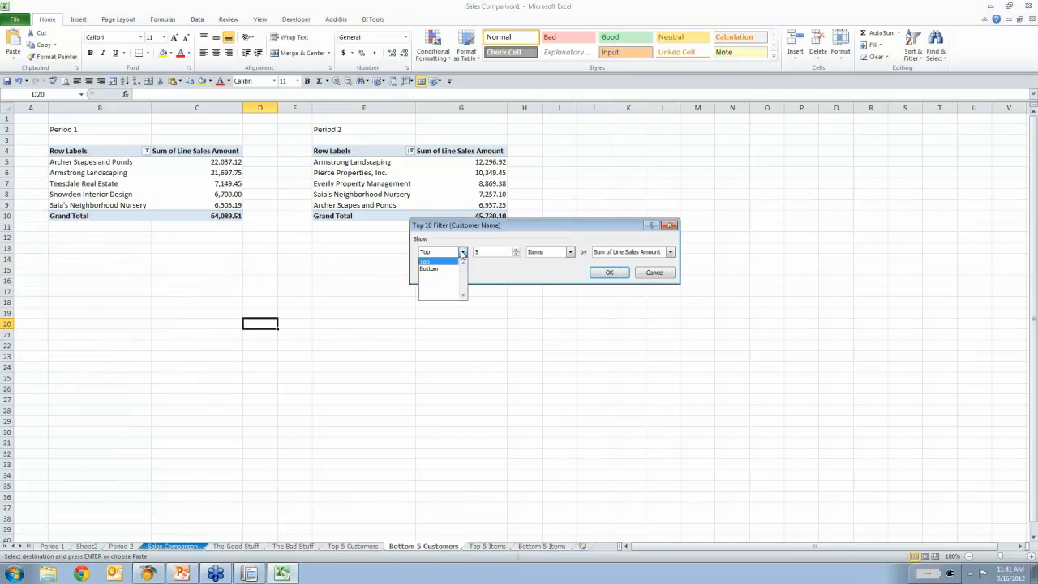
click(446, 273)
click(608, 273)
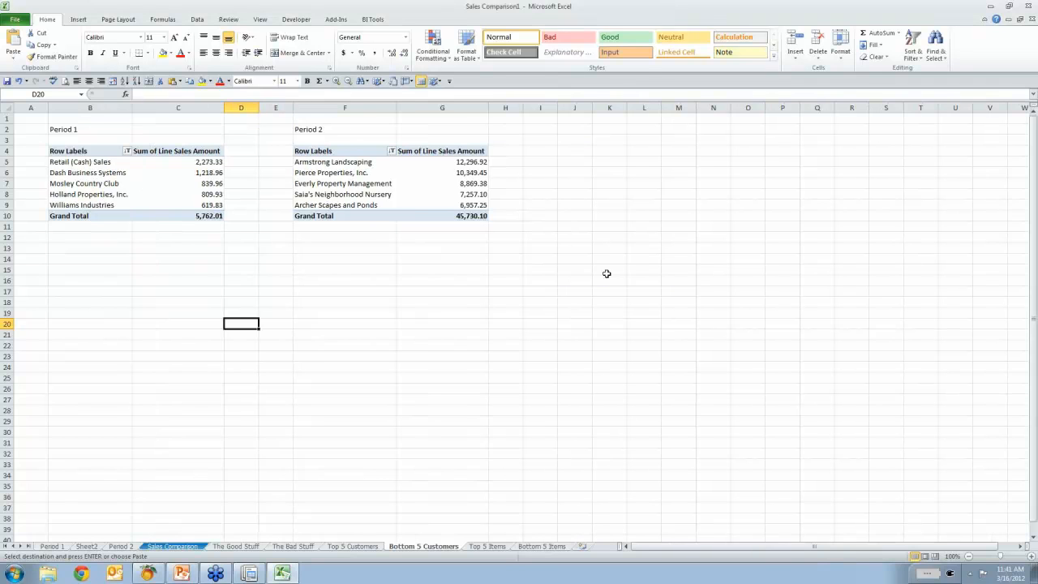
Filter the Period 2 PivotTable on the Bottom 5 Customers worksheet to the bottom 5 items by Sum of Line Sales Amount.
click(391, 152)
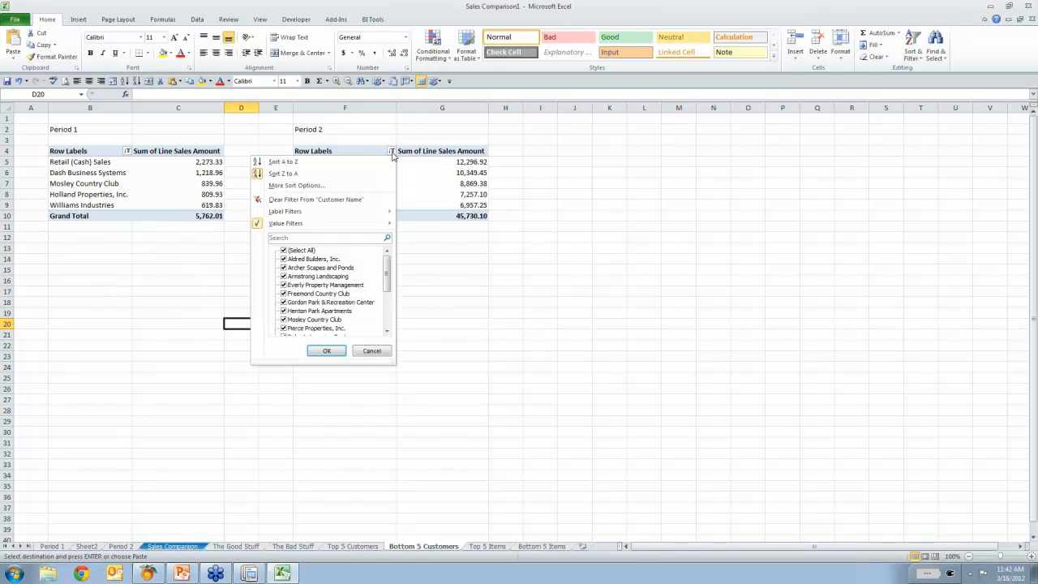
mouse_move(335, 224)
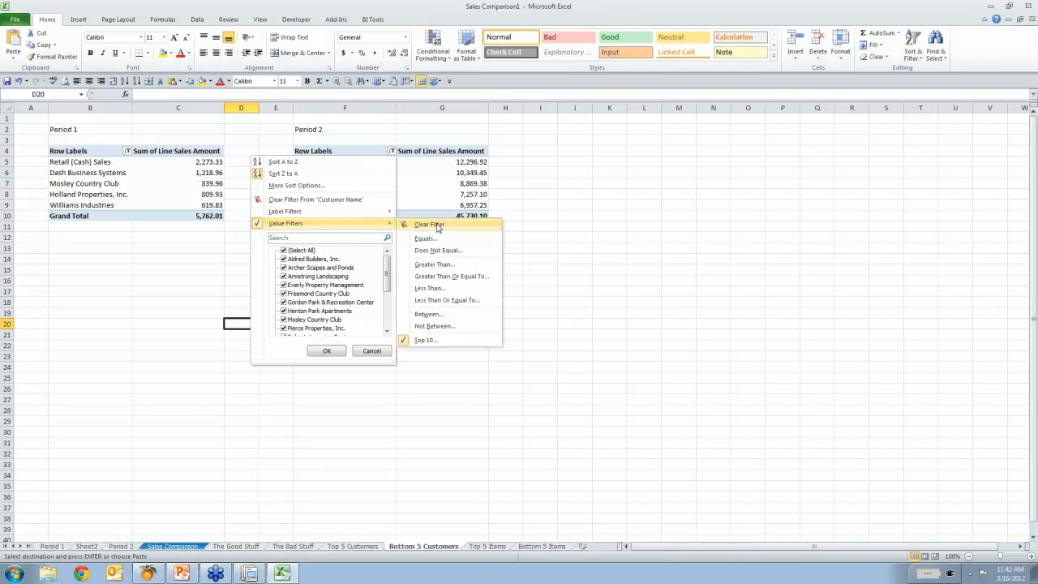
click(443, 340)
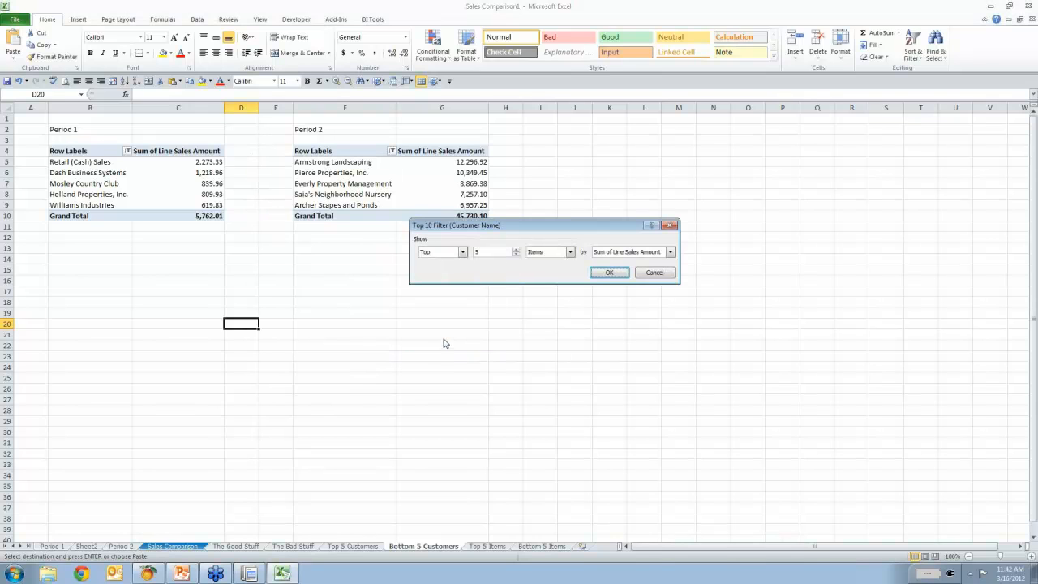
click(463, 252)
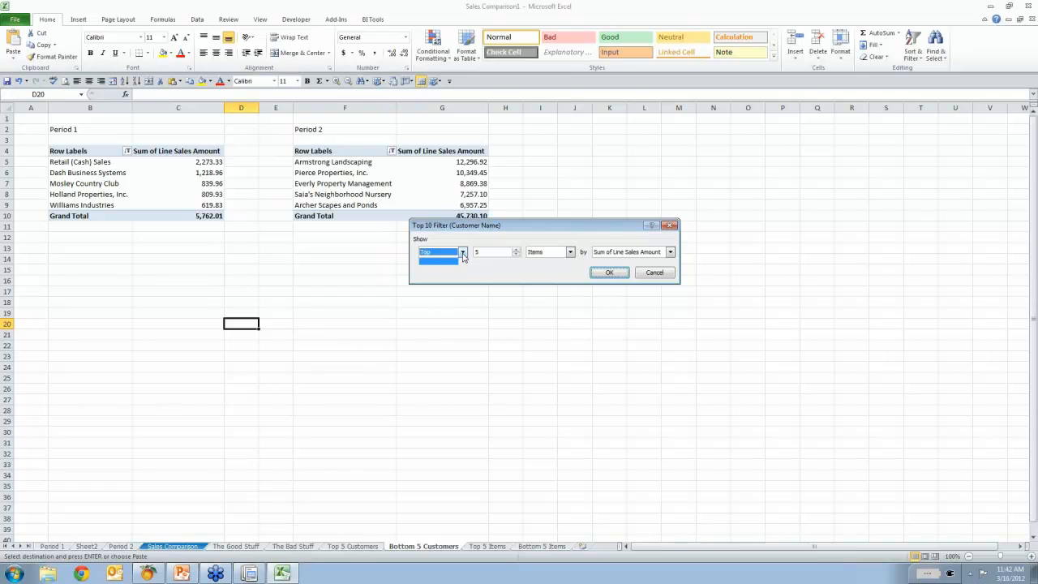
click(448, 271)
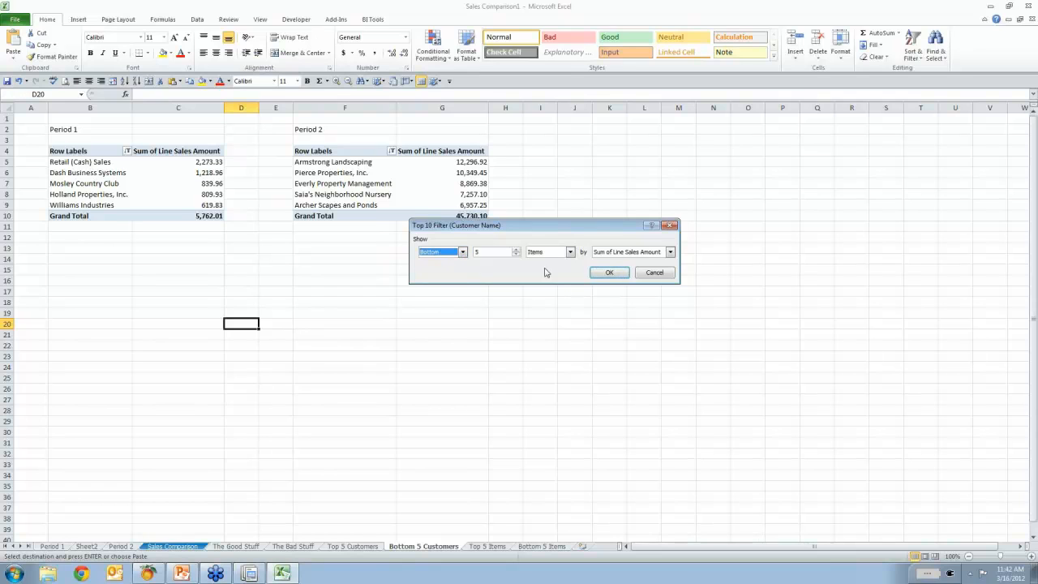
click(609, 273)
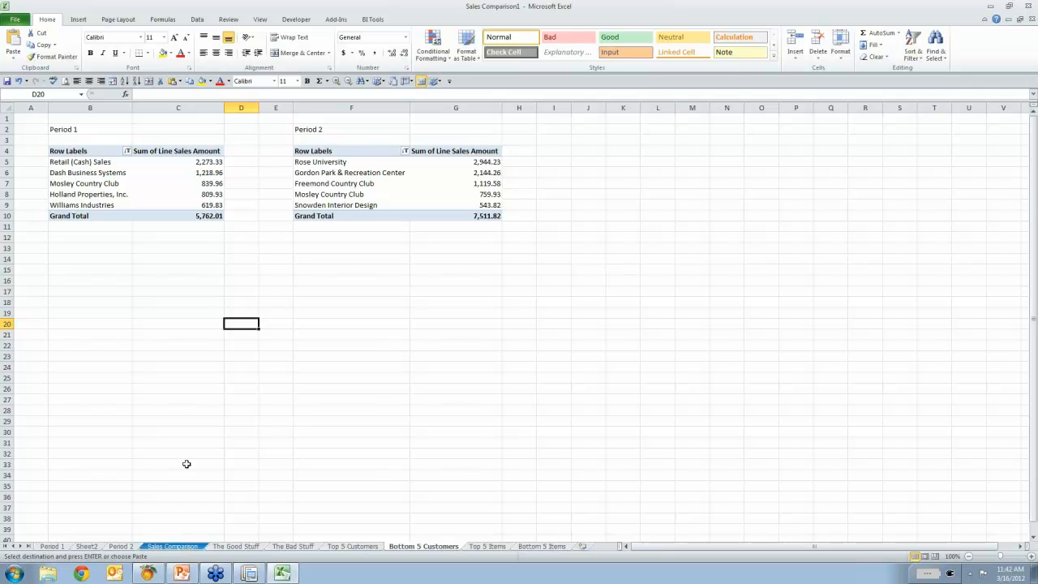
Create a PivotTable from the Period 1 worksheet's RawData named range, placed at cell B4 of the Top 5 Items worksheet.
click(51, 546)
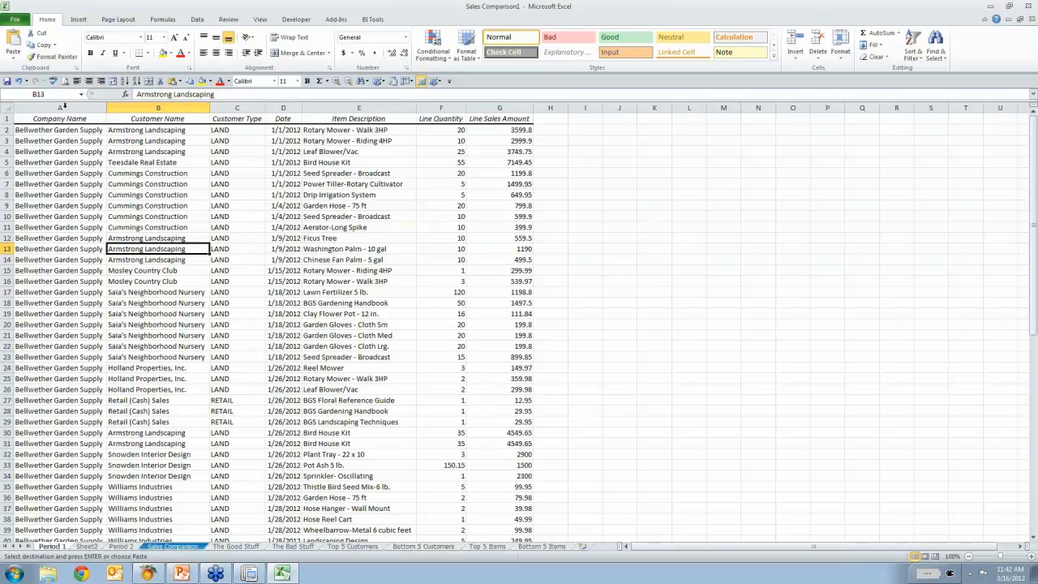
click(79, 21)
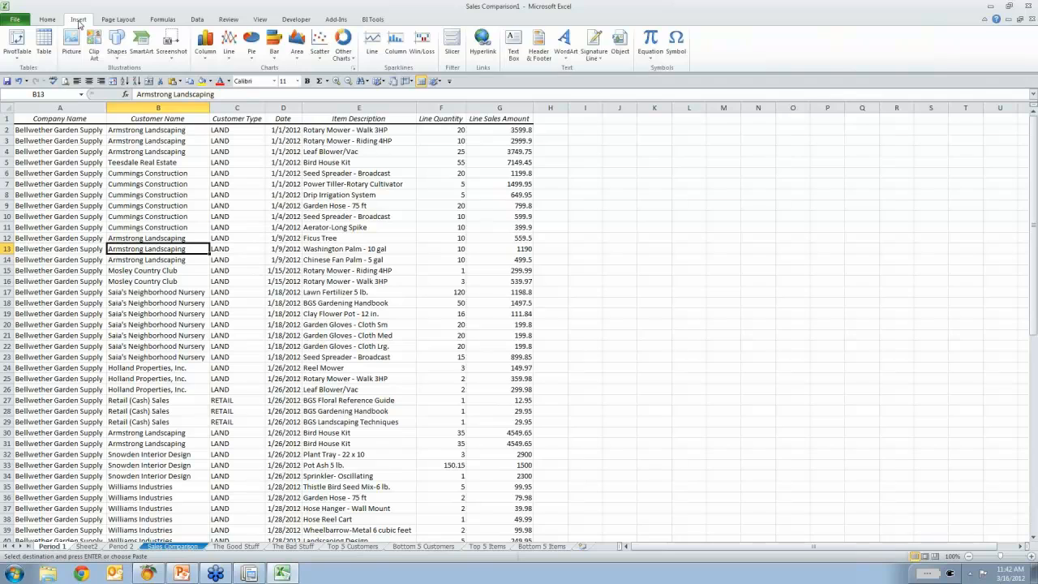
click(16, 40)
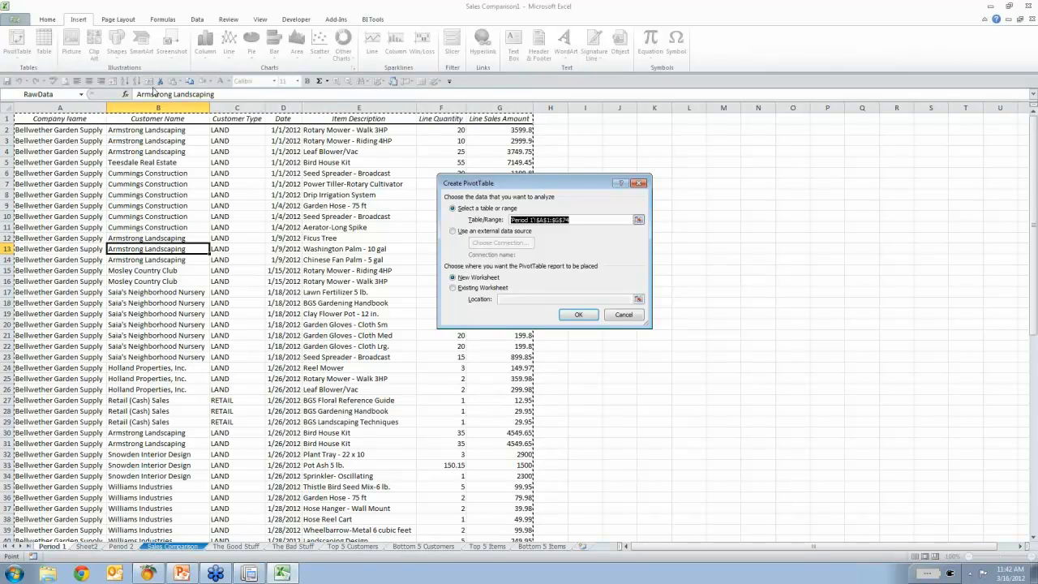
key(F3)
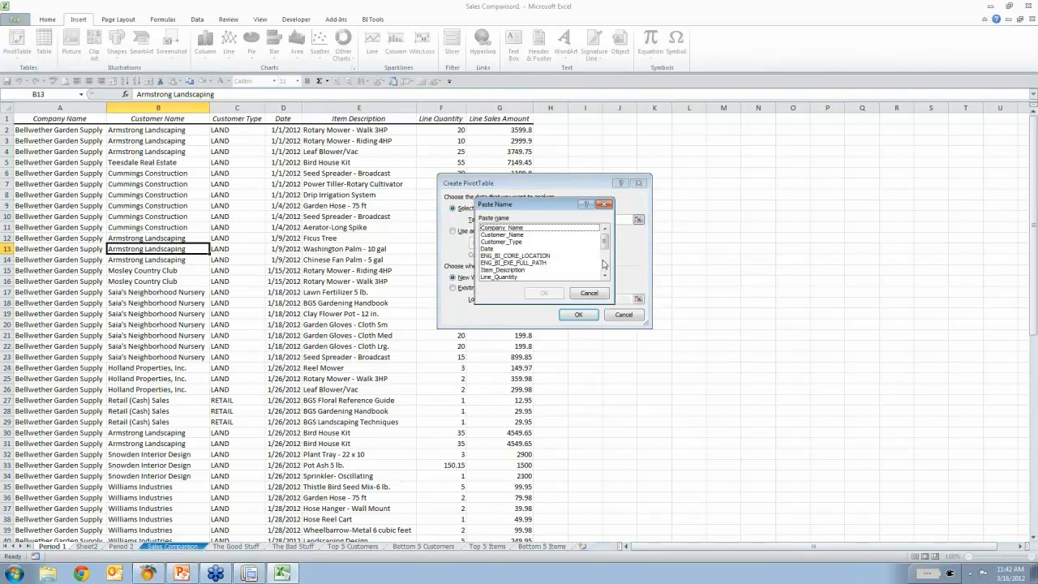
click(606, 265)
click(493, 241)
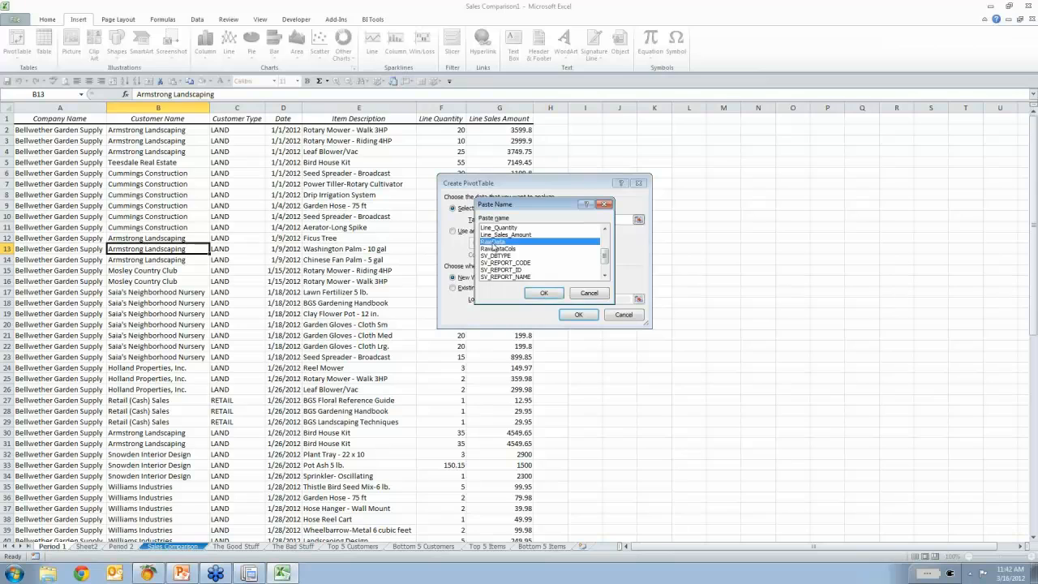
click(544, 293)
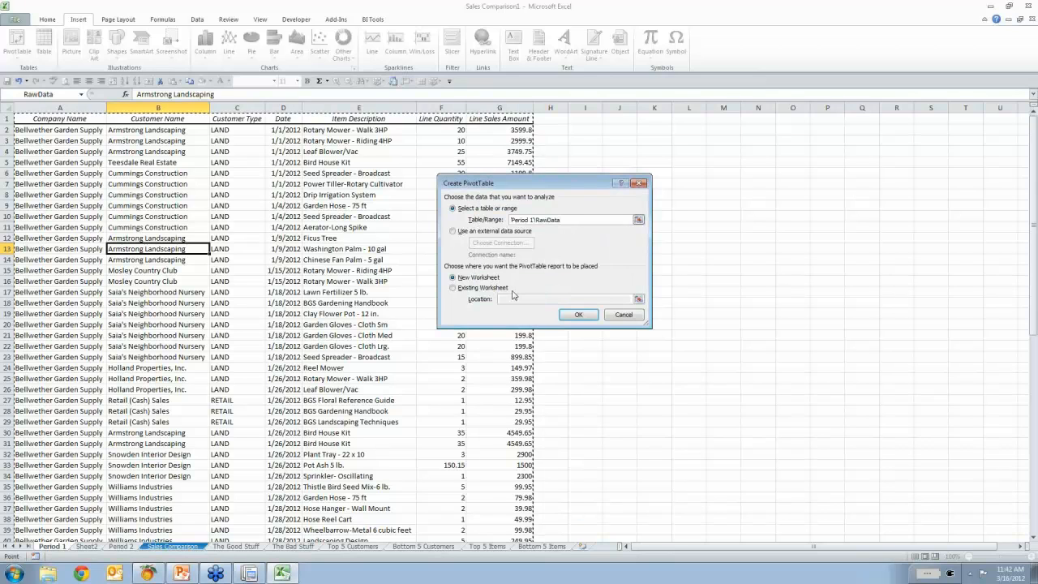
click(453, 289)
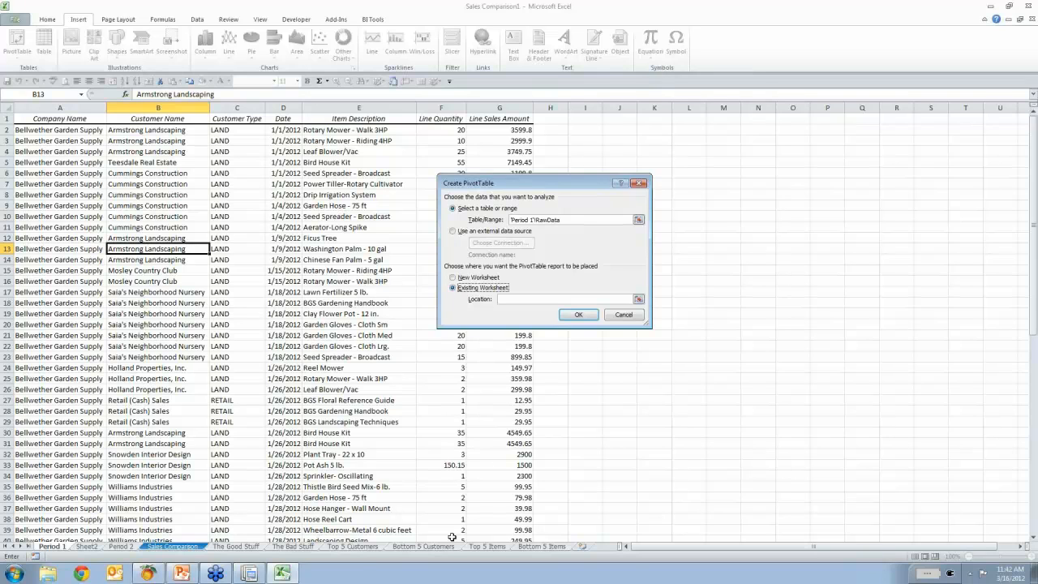
click(483, 546)
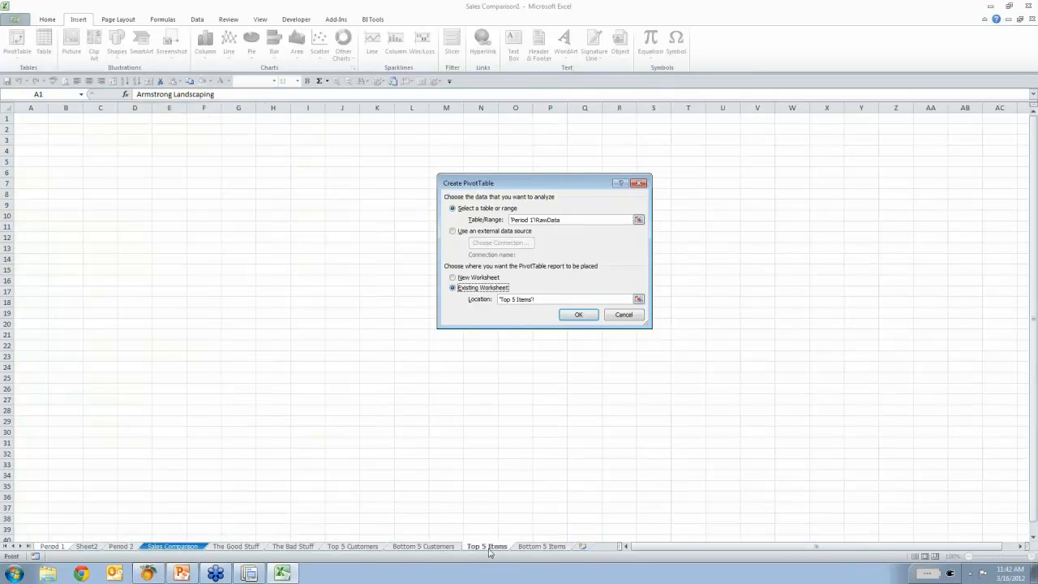
click(62, 151)
click(578, 314)
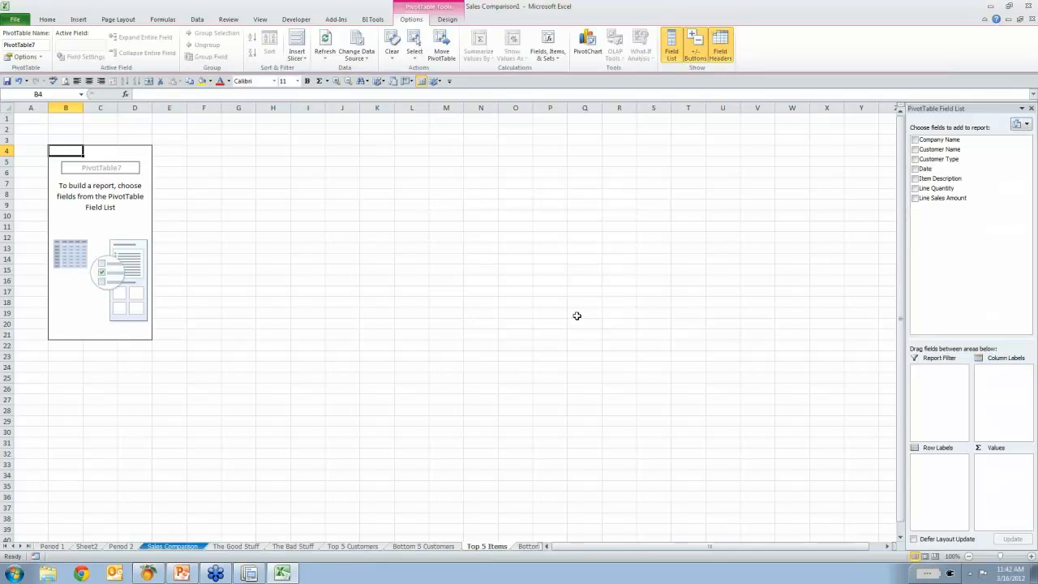
Set Item Description as row labels and Line Sales Amount as values in the new PivotTable, and label it Period 1 in cell B2.
drag(939, 179, 947, 462)
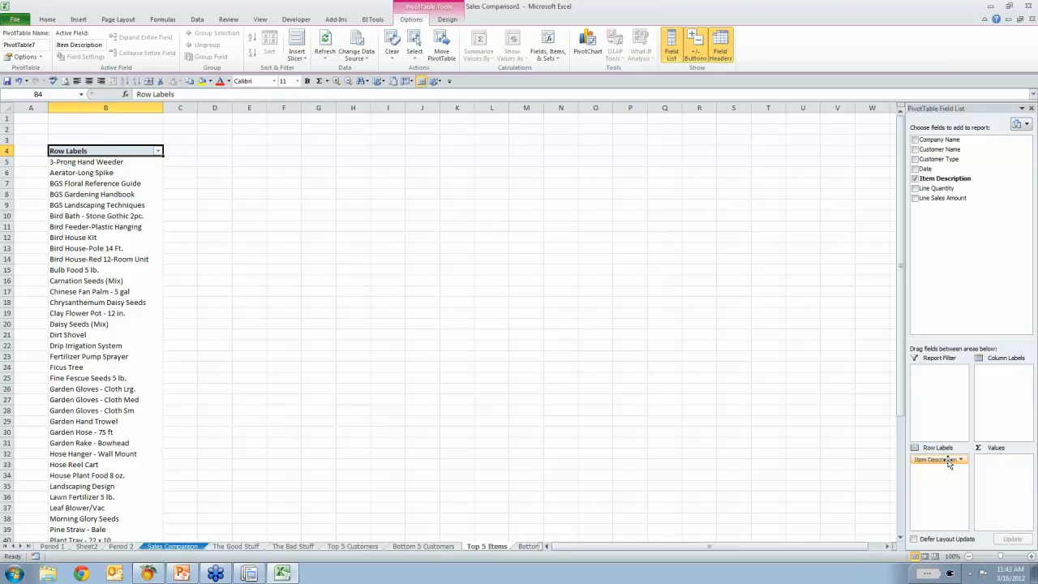
drag(934, 199, 1003, 466)
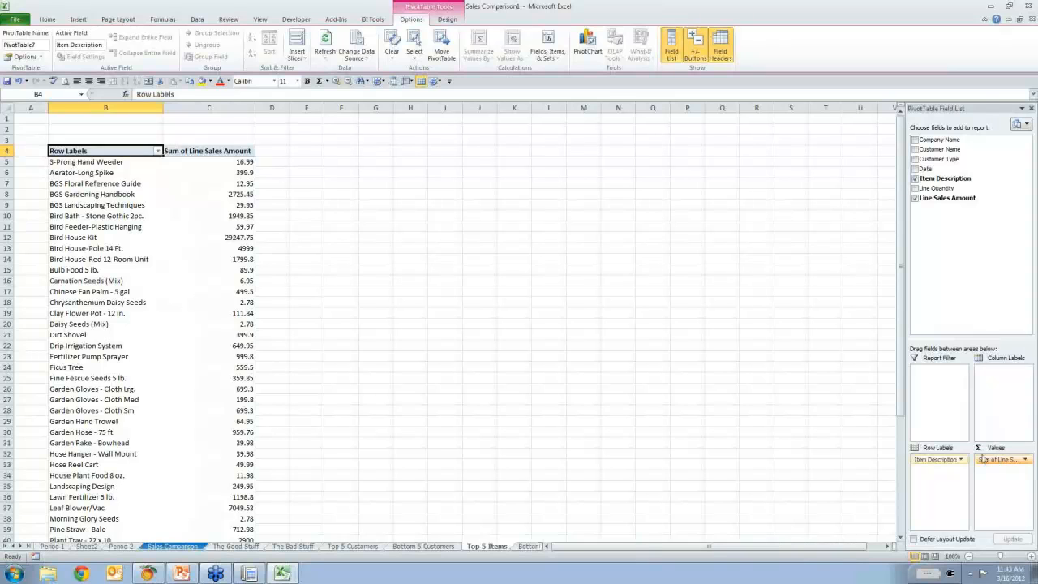
click(86, 129)
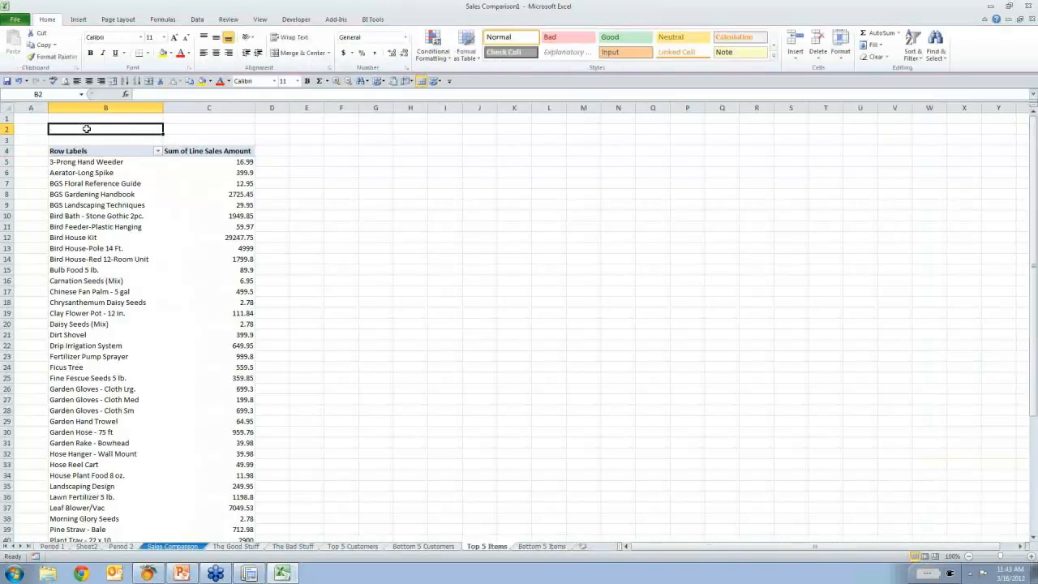
text(Period)
key(Return)
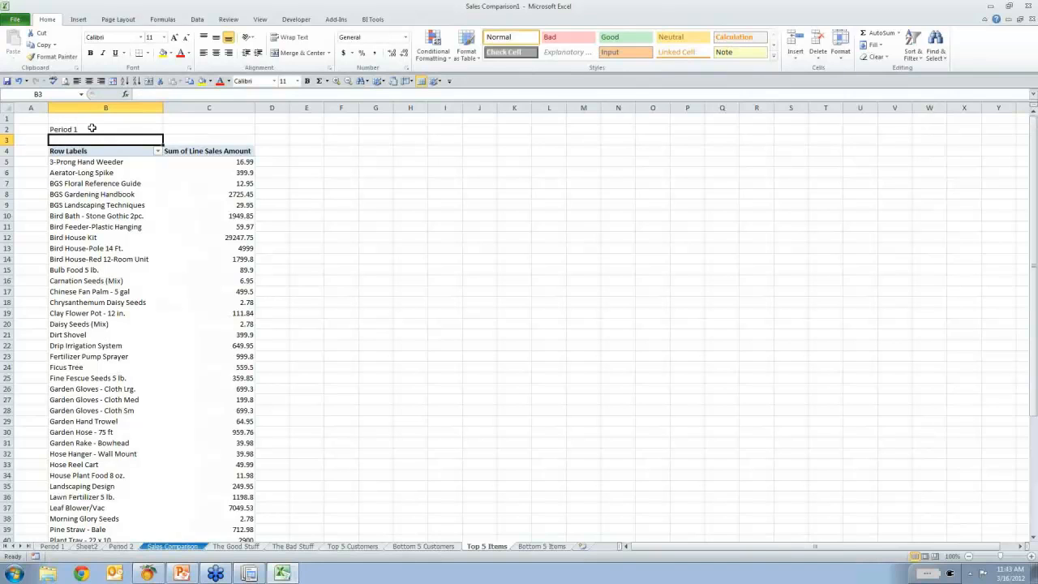
Create a PivotTable from the Period 2 worksheet's RawData named range, placed at cell F4 of the Top 5 Items worksheet.
click(120, 546)
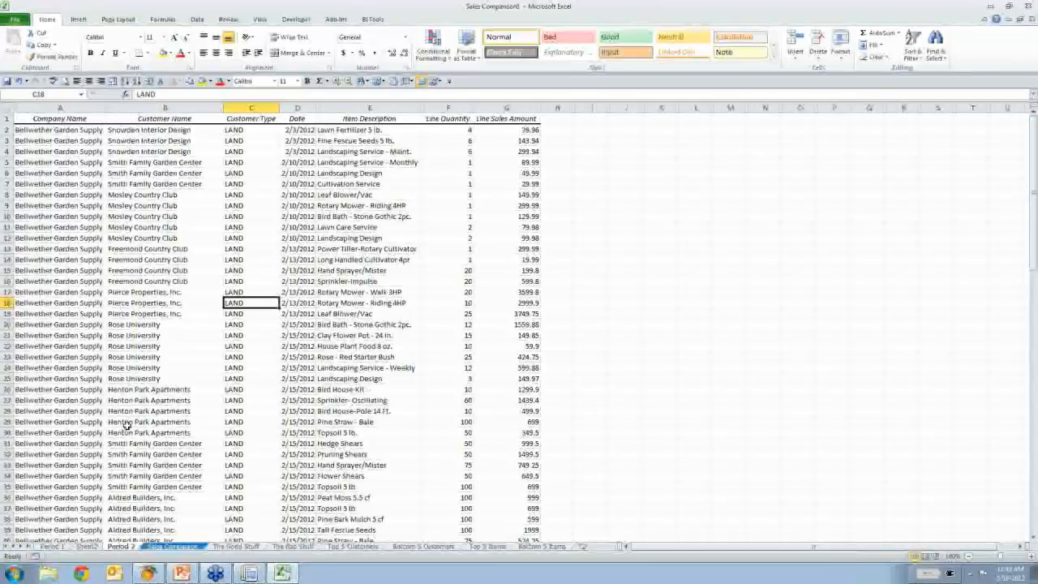
click(78, 19)
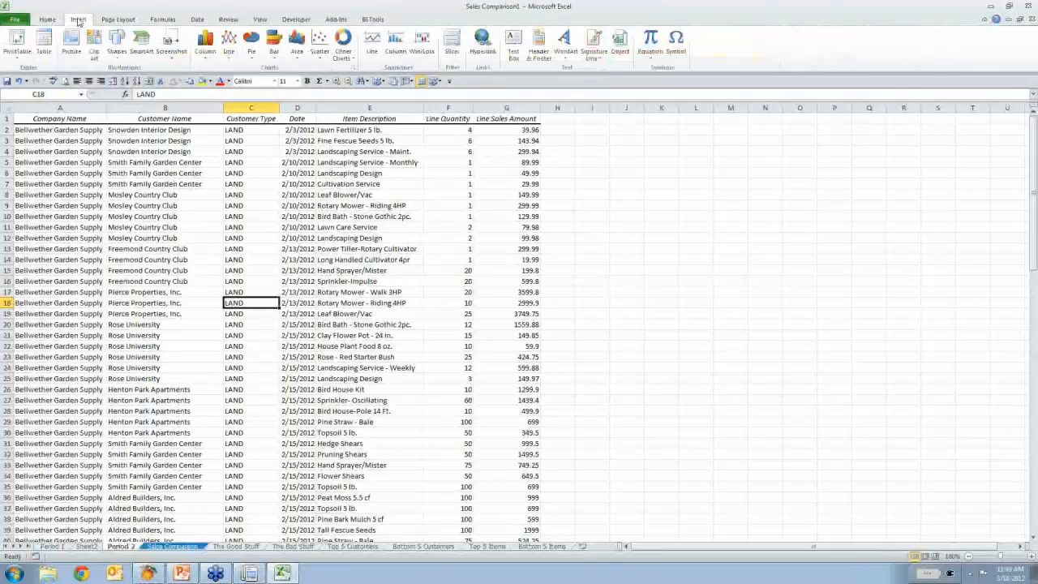
click(16, 41)
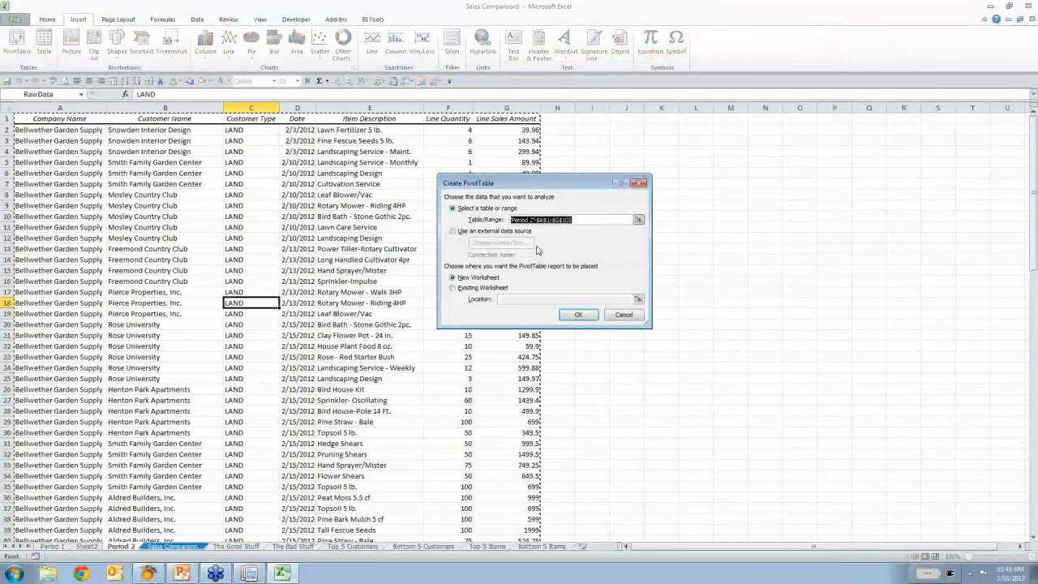
key(F3)
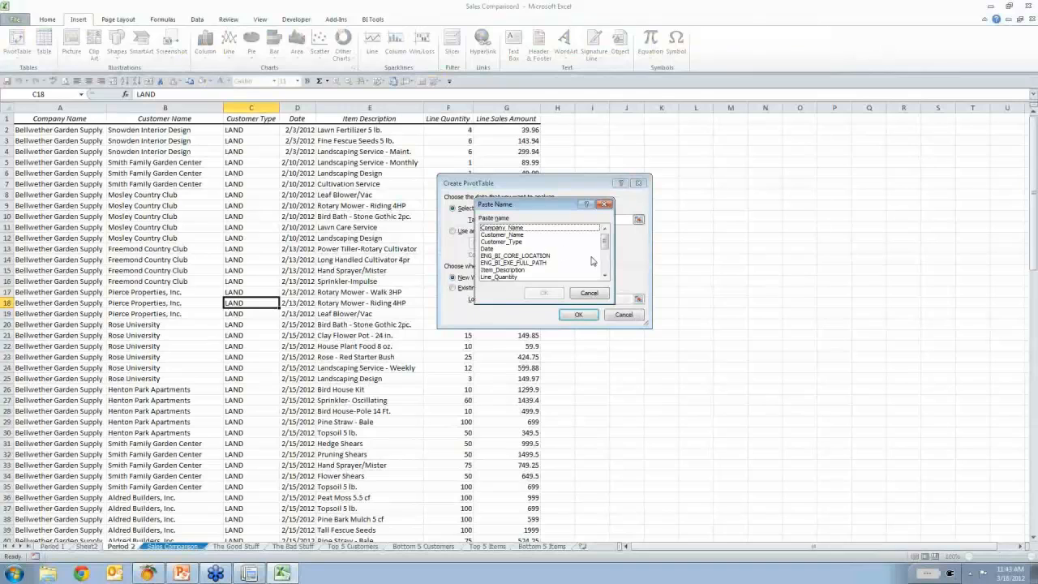
click(604, 265)
click(499, 242)
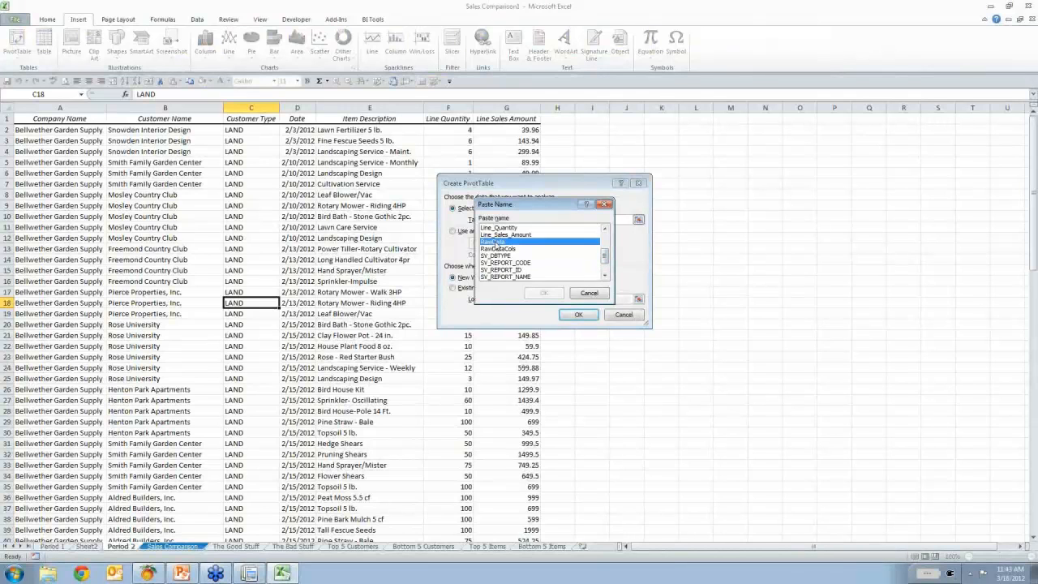
click(544, 293)
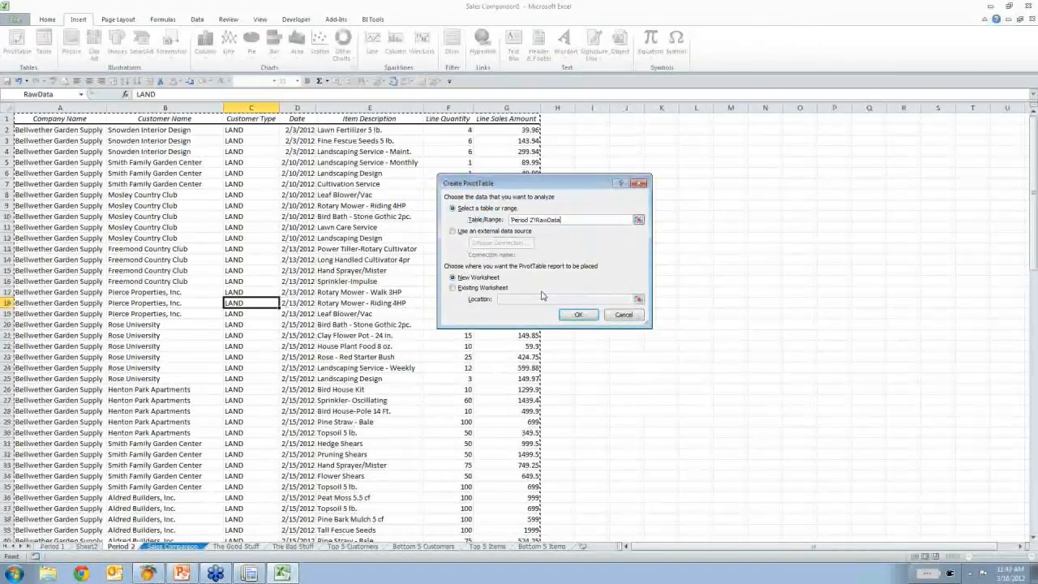
click(454, 288)
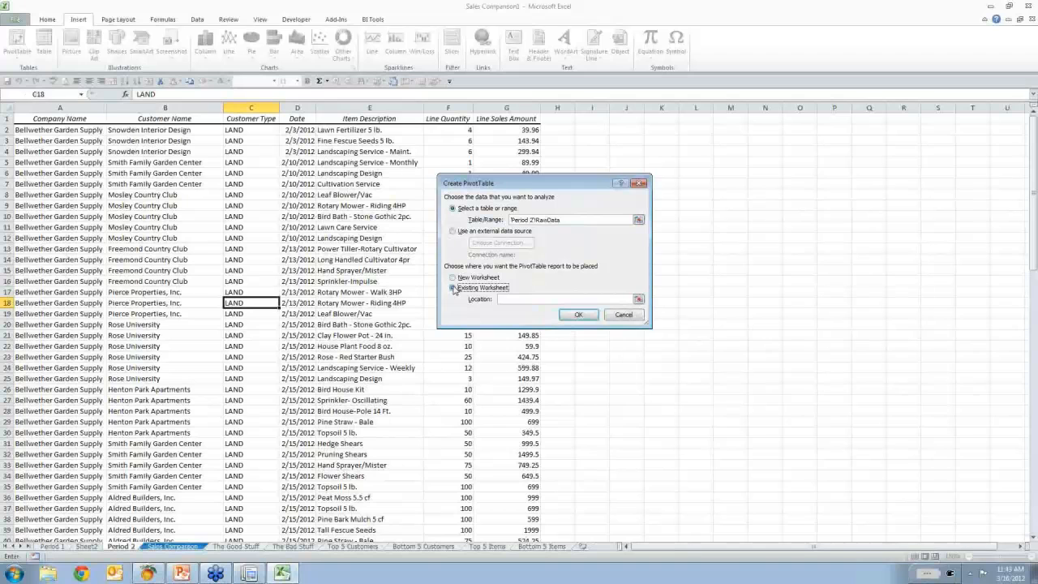
click(487, 547)
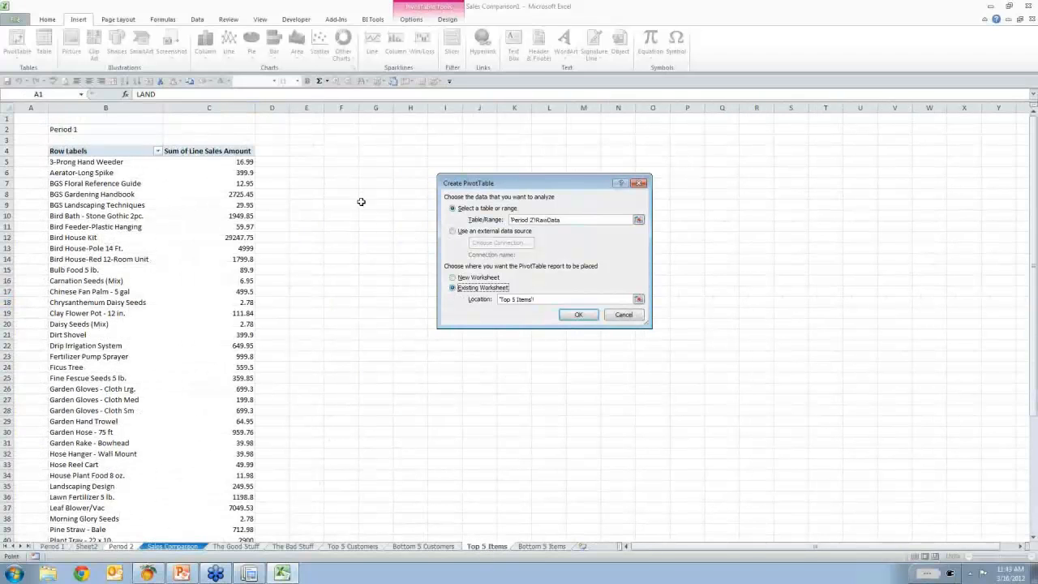
click(341, 152)
click(579, 315)
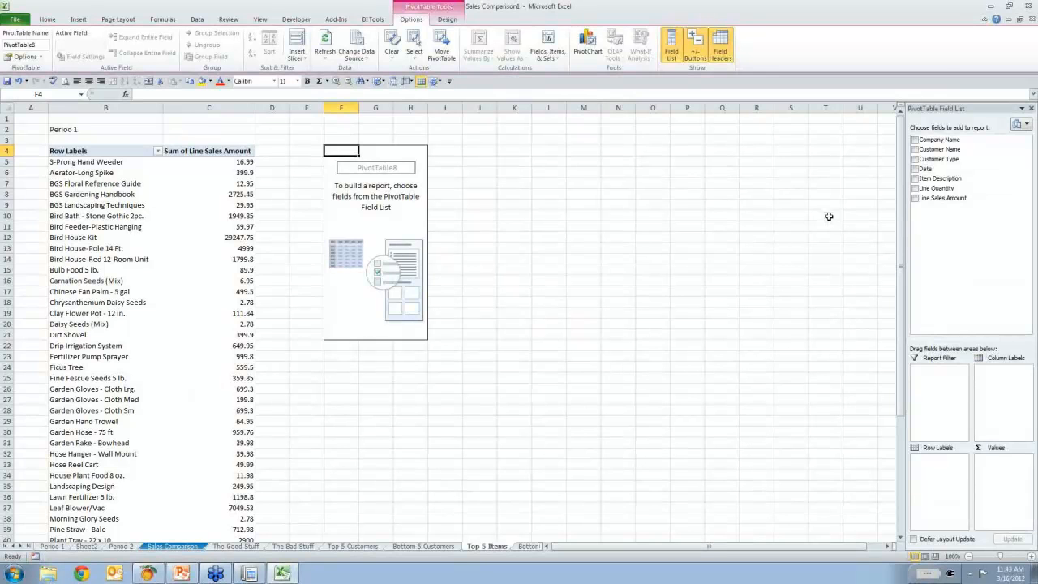
Set Item Description as row labels and Line Sales Amount as values in the PivotTable at cell F4.
drag(934, 179, 938, 468)
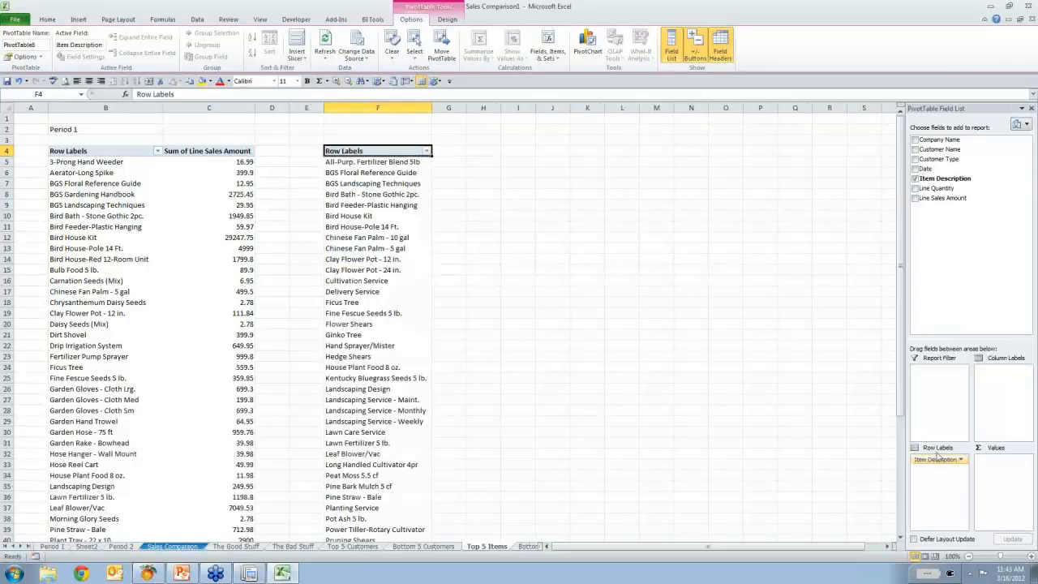
drag(932, 200, 995, 469)
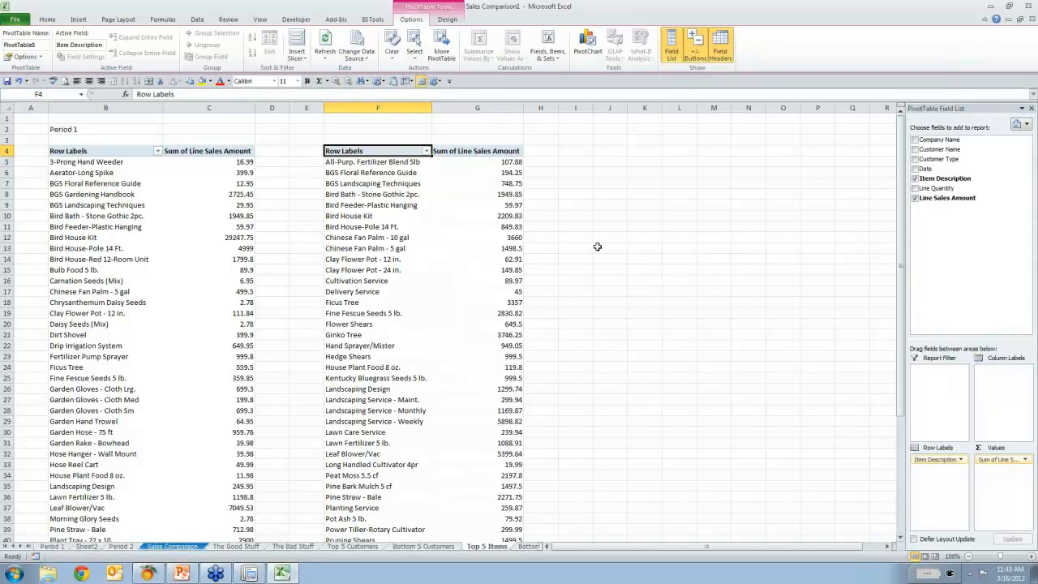
Label the second PivotTable Period 2 in cell F2 of the Top 5 Items worksheet.
click(364, 130)
text(P)
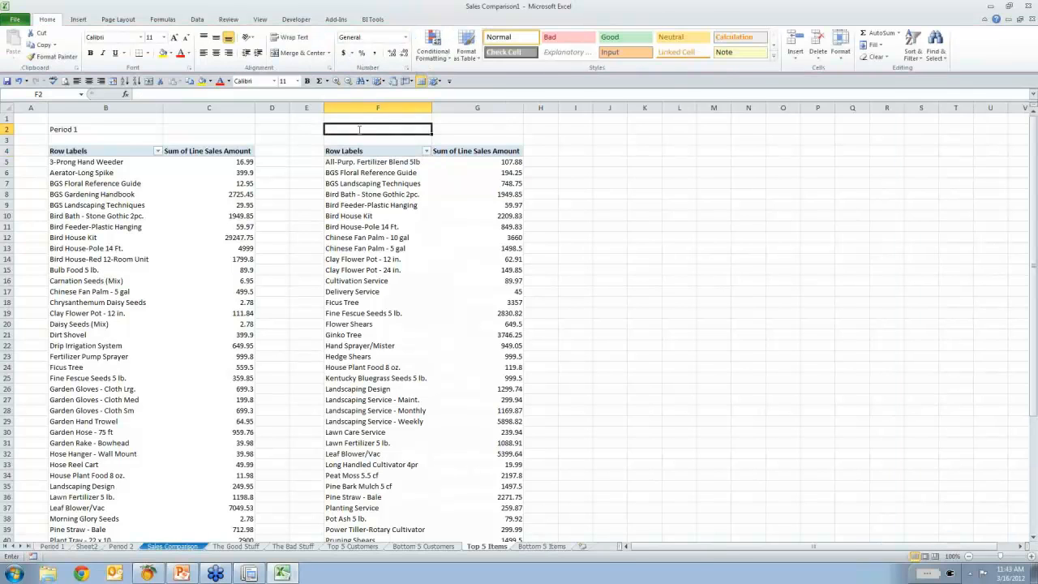
text(eriod 2)
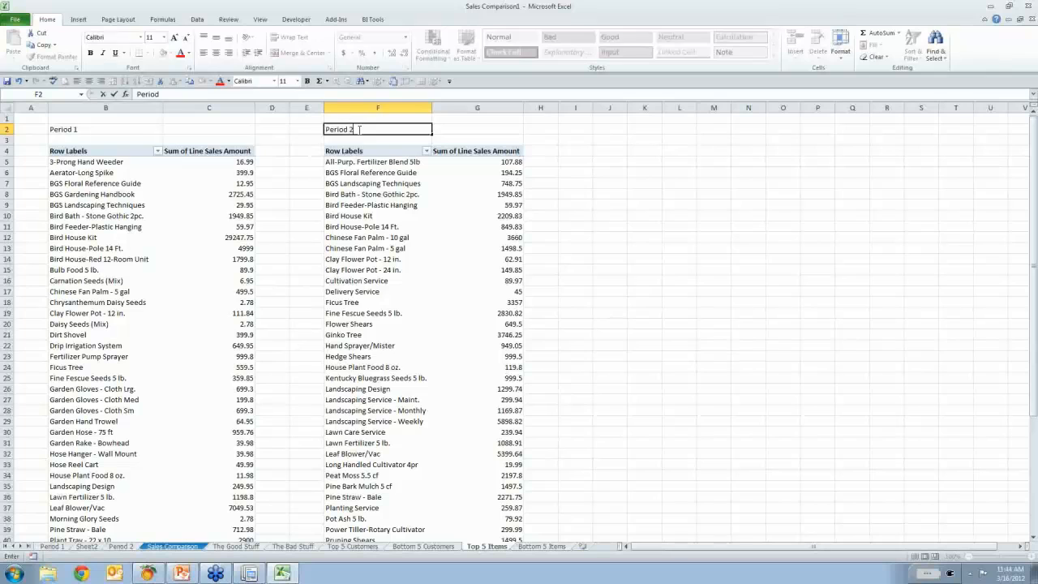
key(Return)
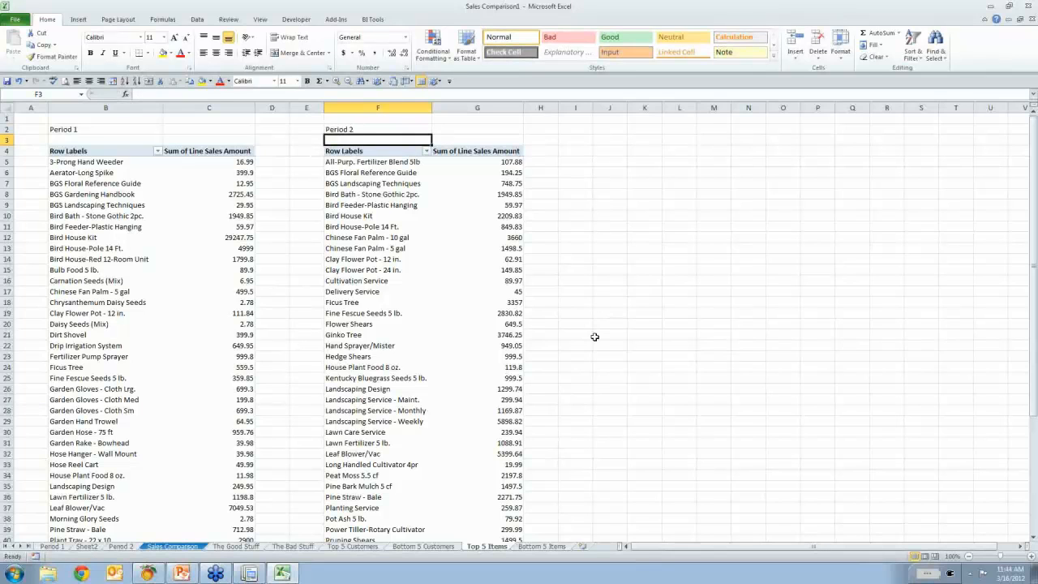
Sort the Period 1 PivotTable's item descriptions in descending order by Sum of Line Sales Amount.
click(157, 151)
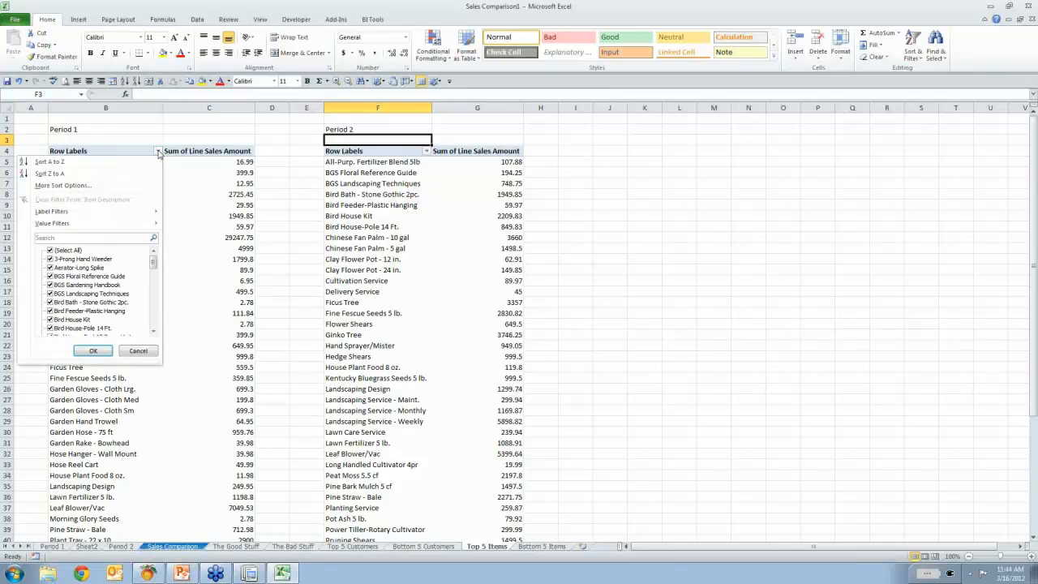
click(71, 186)
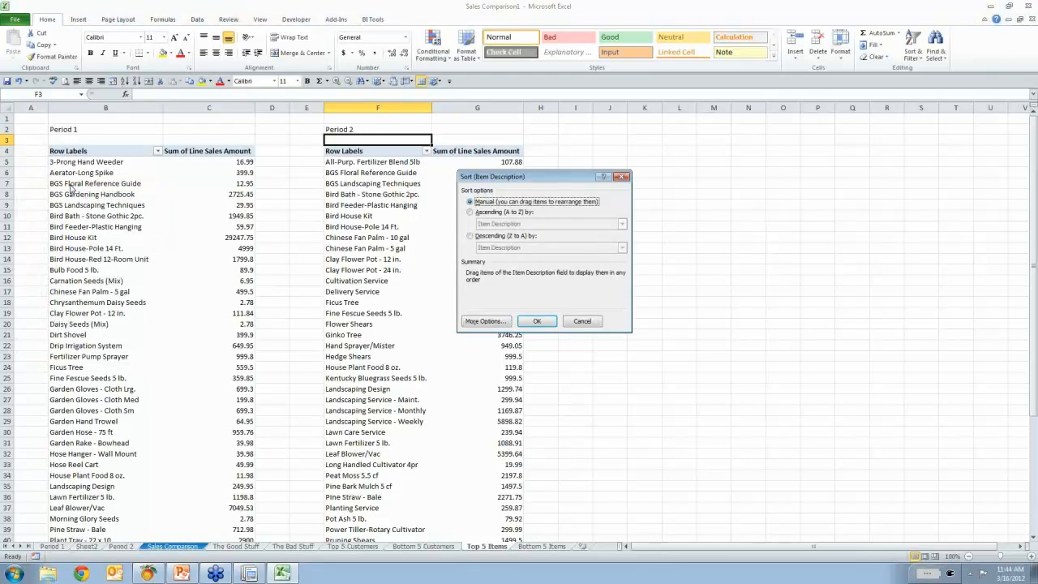
click(469, 236)
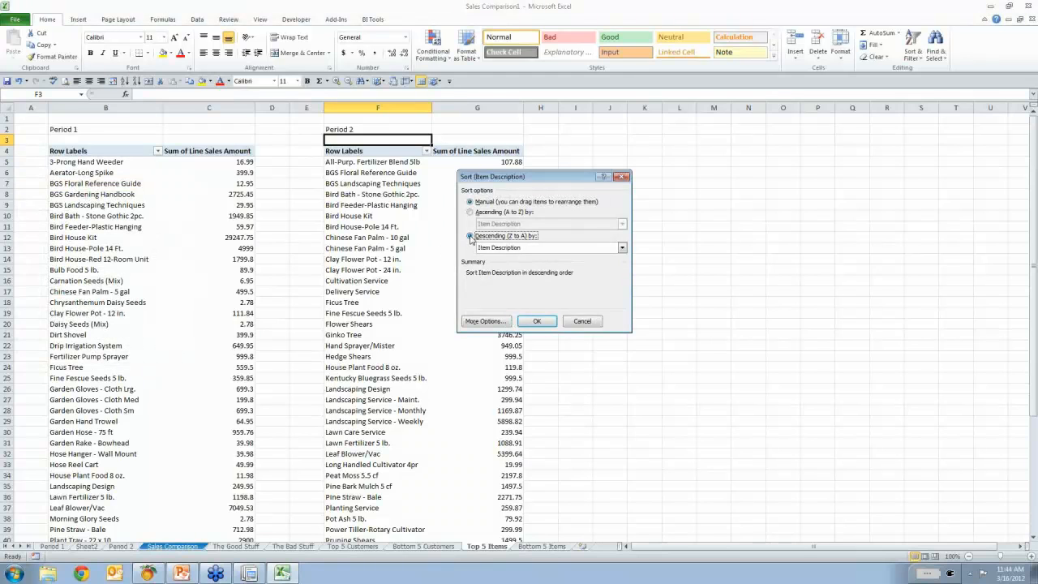
click(622, 247)
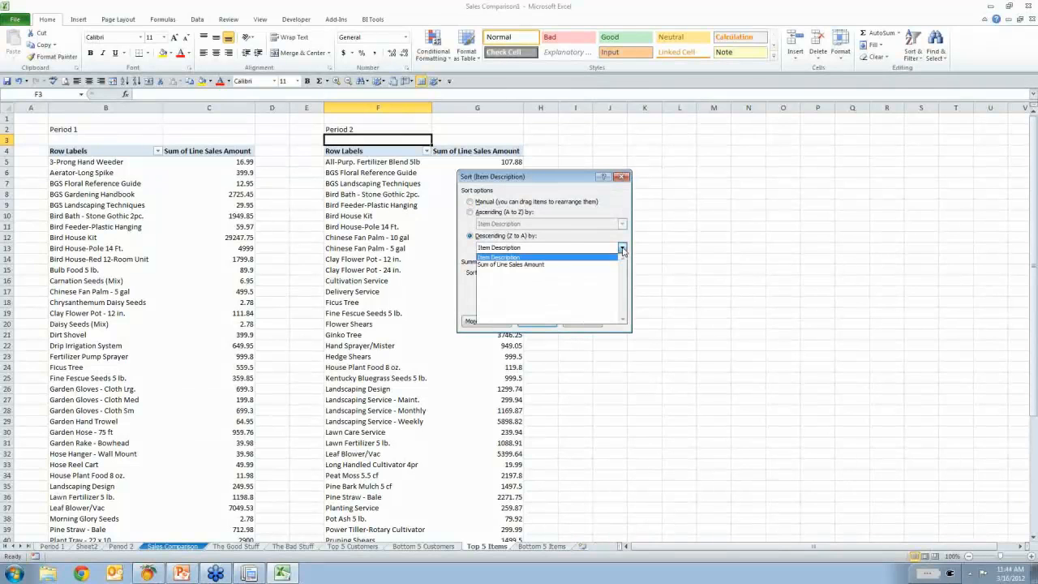
click(589, 266)
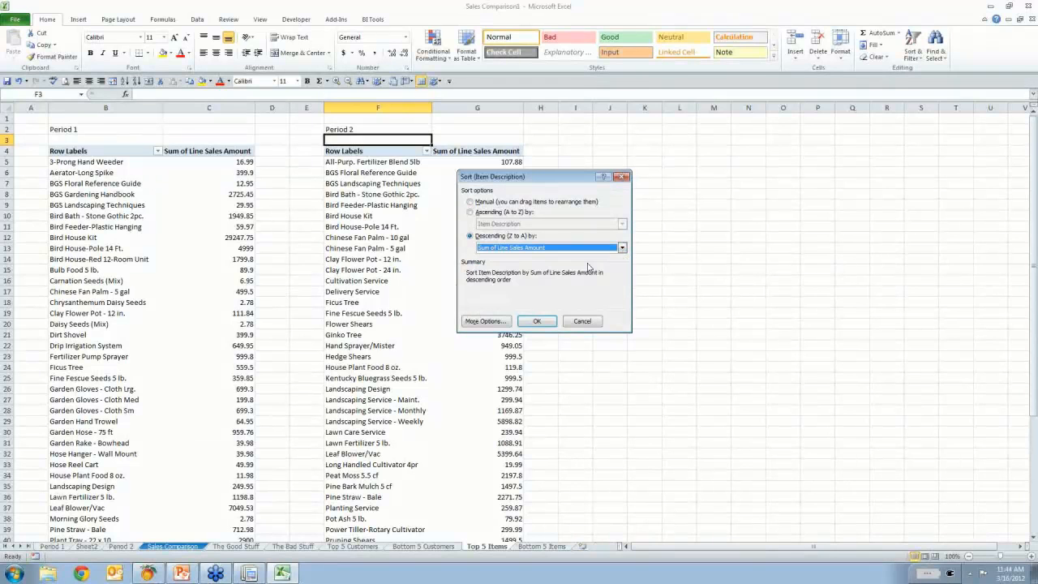
click(537, 322)
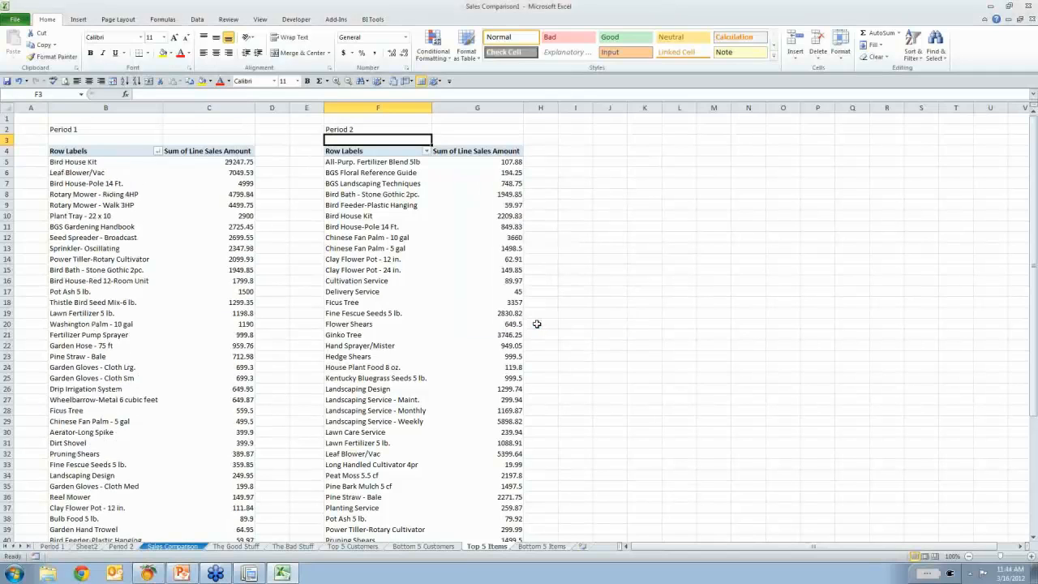
Filter the Period 1 PivotTable to the top 5 items by Sum of Line Sales Amount.
click(157, 151)
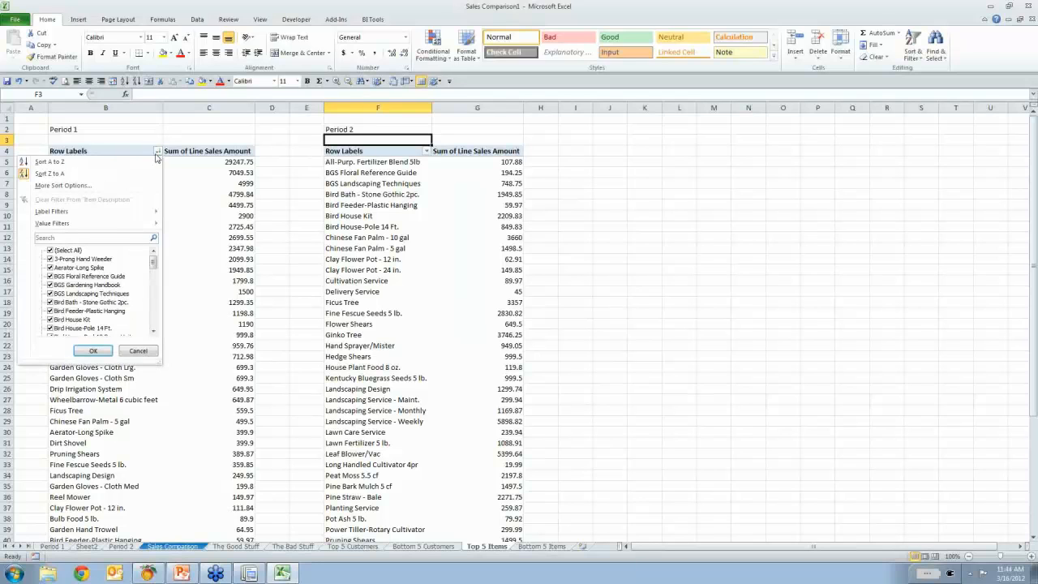
mouse_move(104, 225)
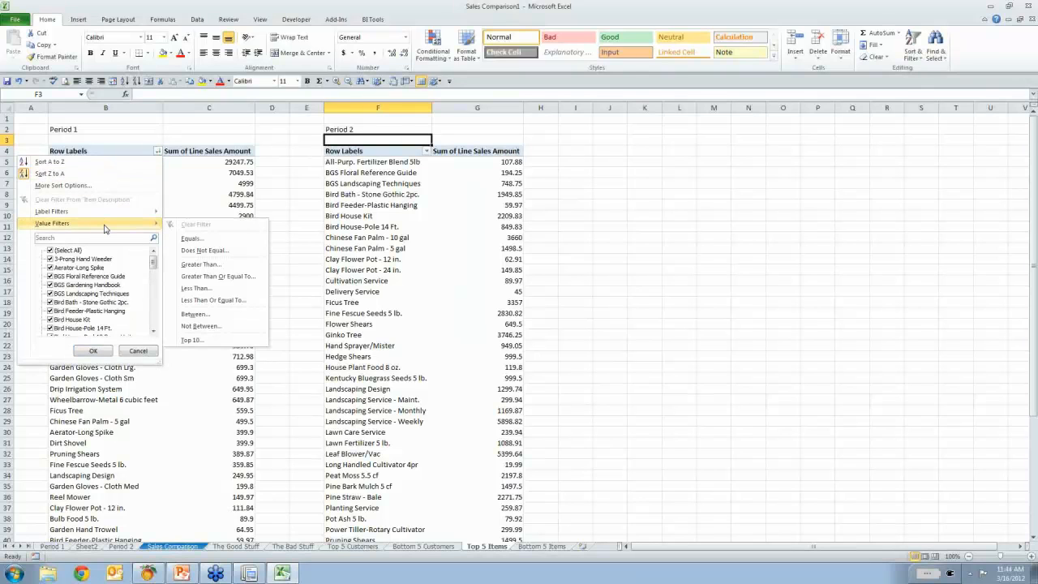
click(201, 341)
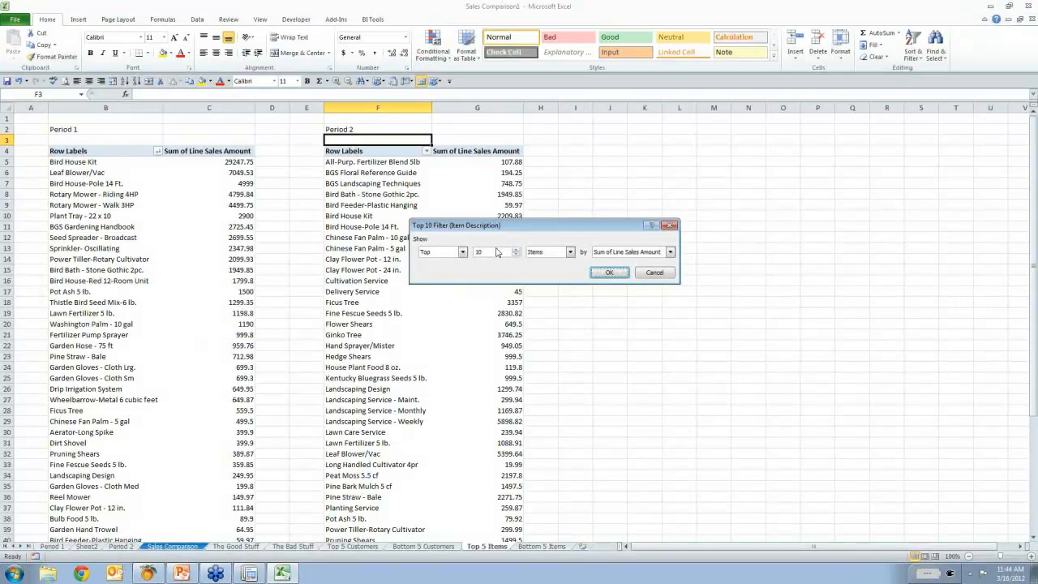
click(516, 255)
click(610, 272)
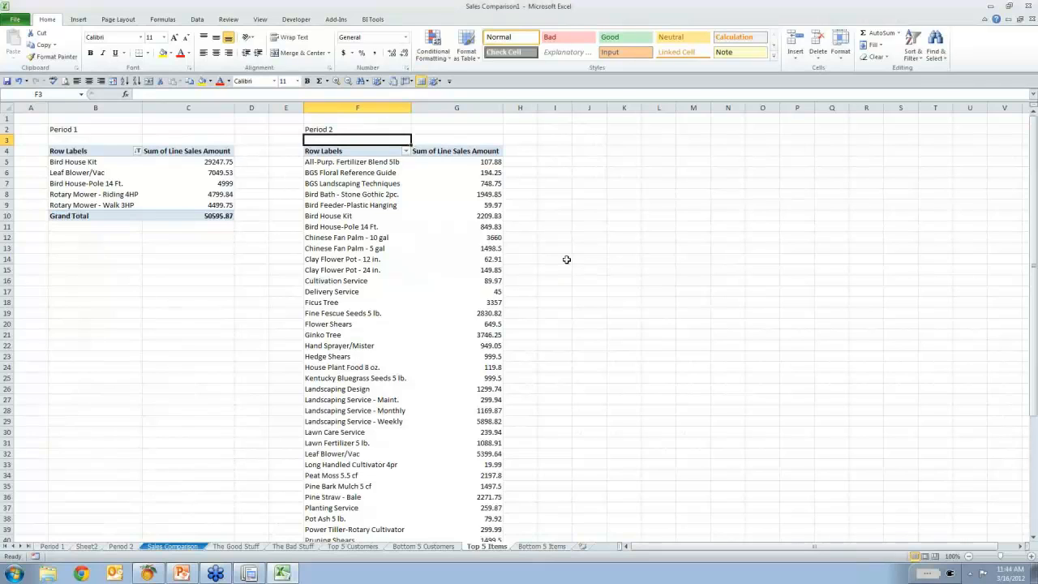
Format the Period 1 PivotTable's Sum of Line Sales Amount field as Number with two decimal places and the 1000 separator.
click(186, 193)
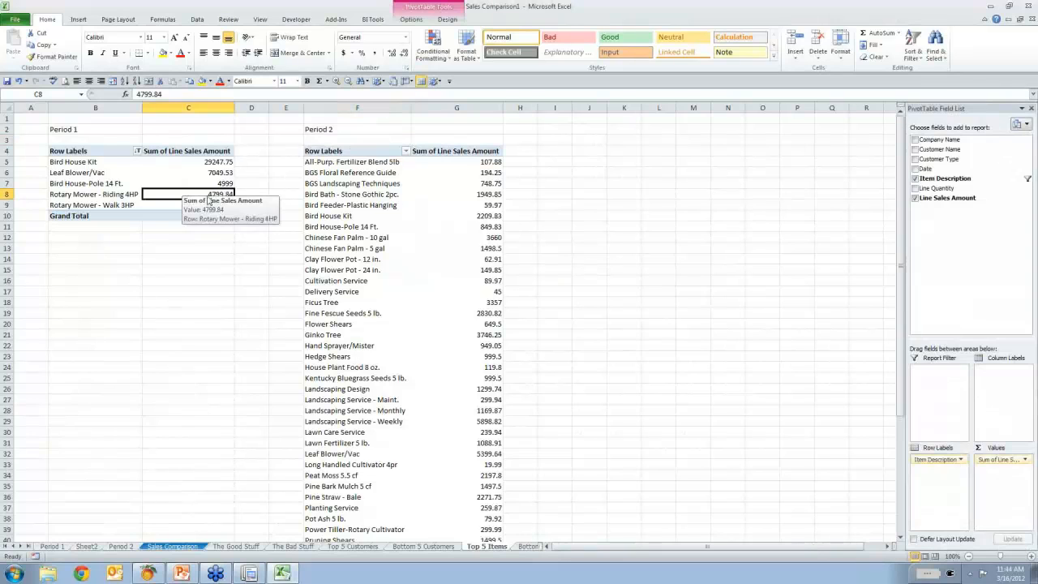
click(996, 460)
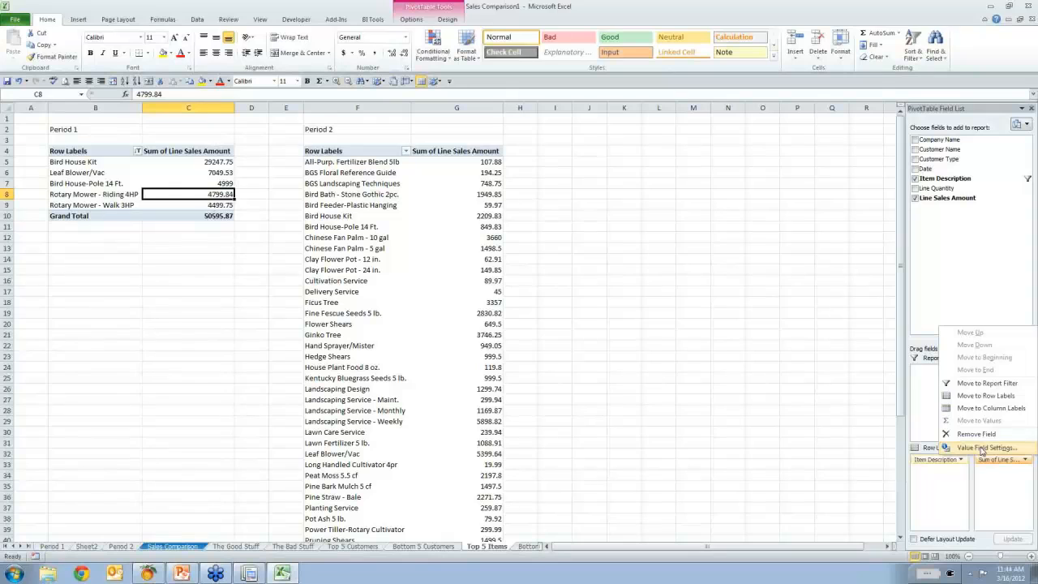
click(983, 447)
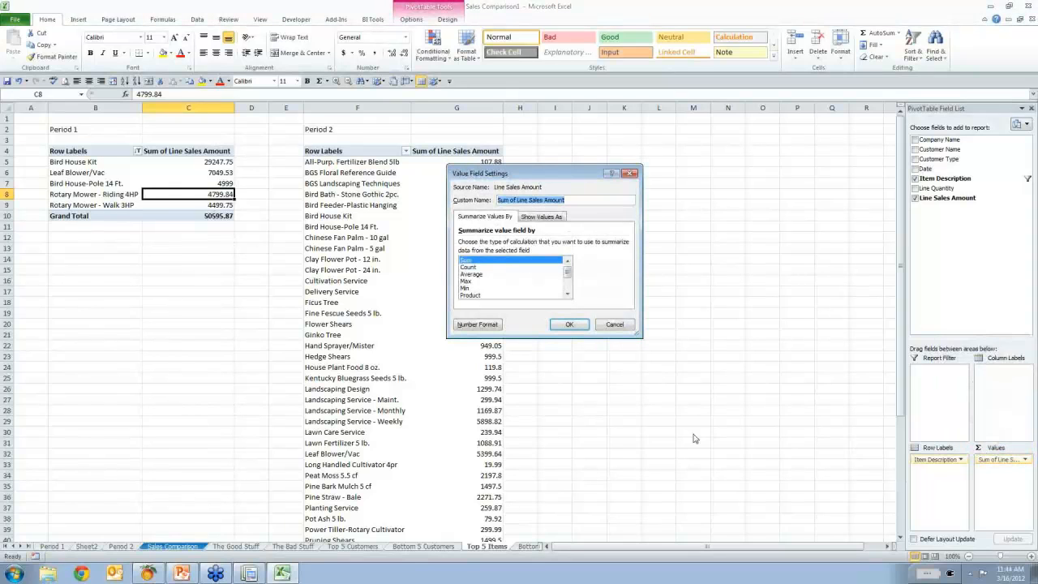
click(477, 325)
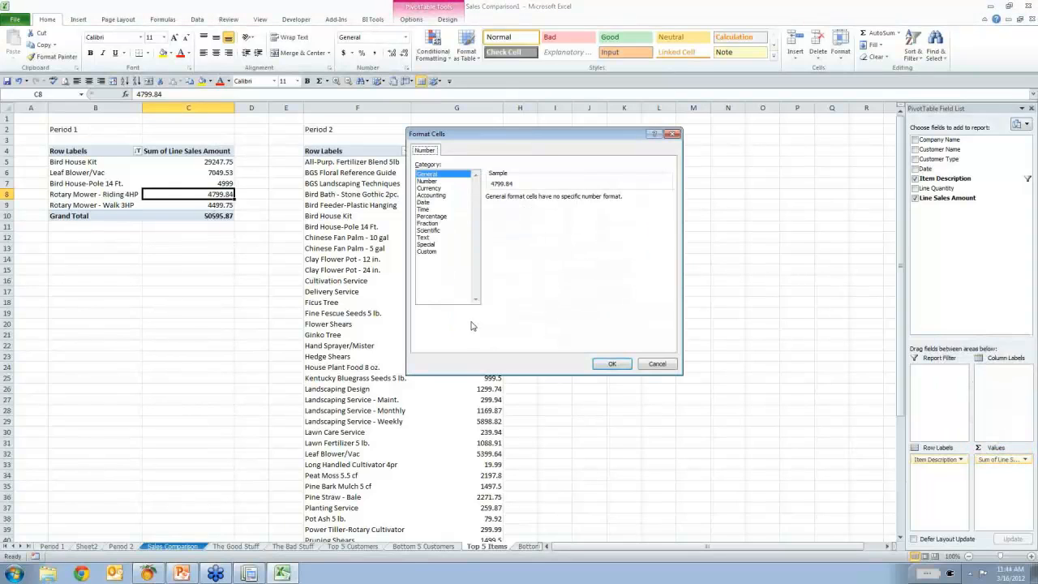
click(432, 182)
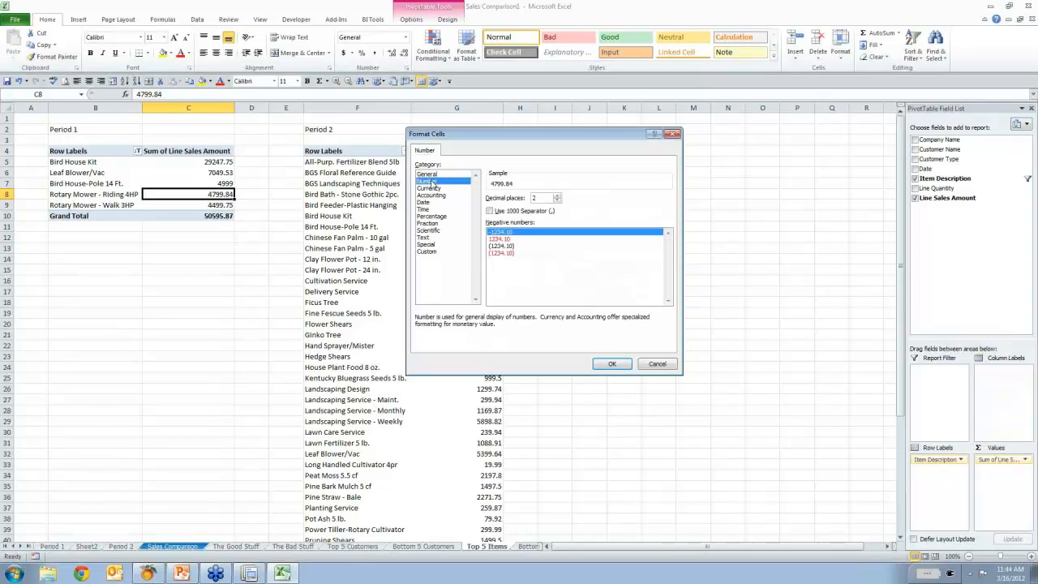
click(498, 211)
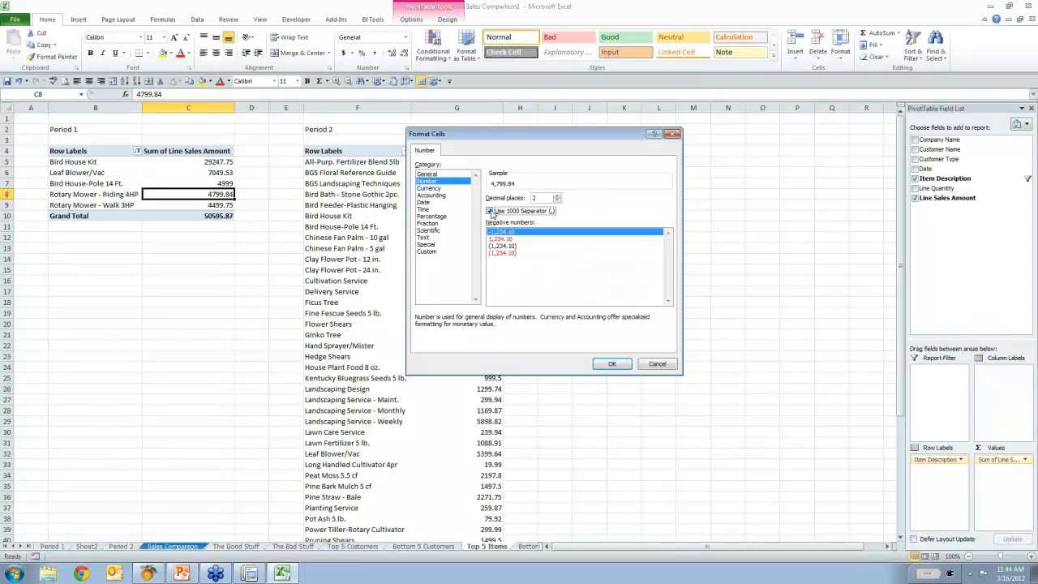
click(613, 364)
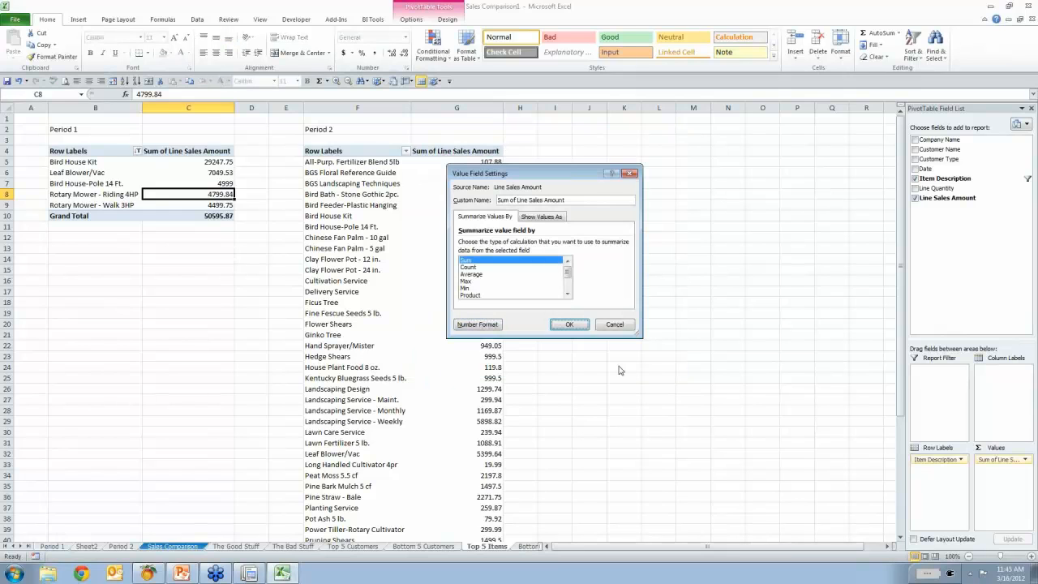
click(570, 324)
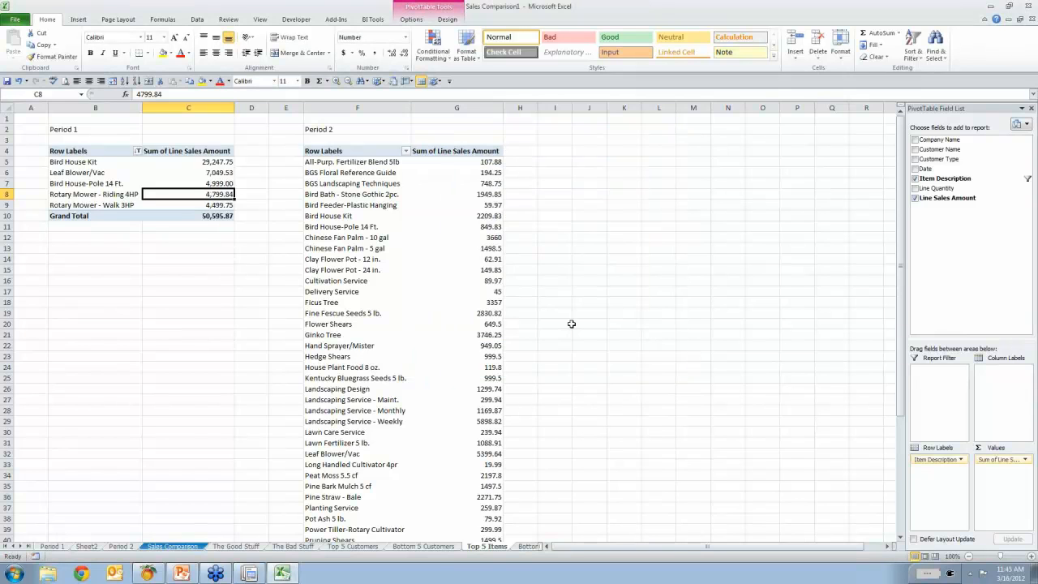
Sort the Period 2 PivotTable's item descriptions in descending order by Sum of Line Sales Amount.
click(413, 268)
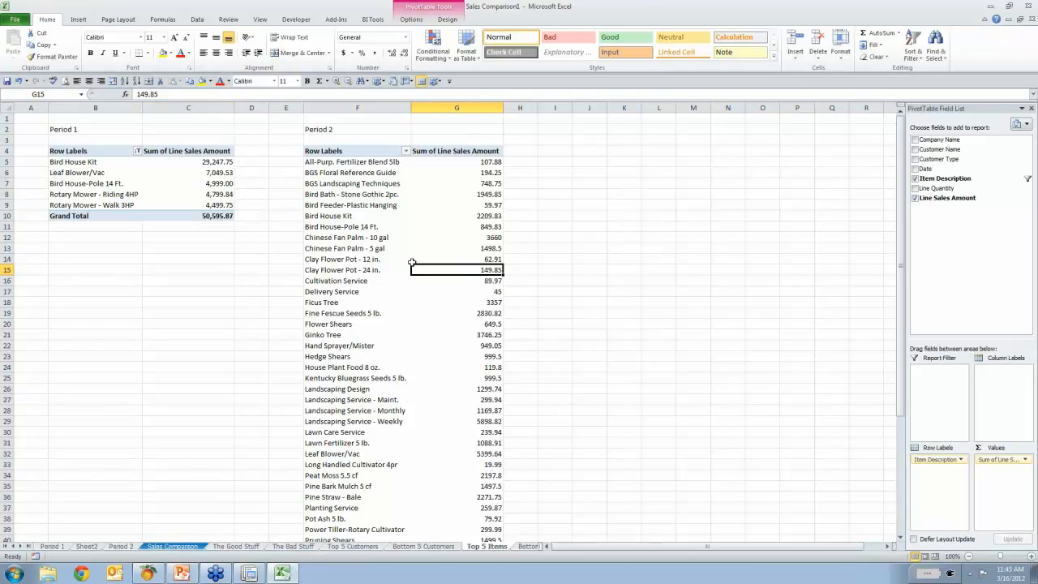
click(405, 151)
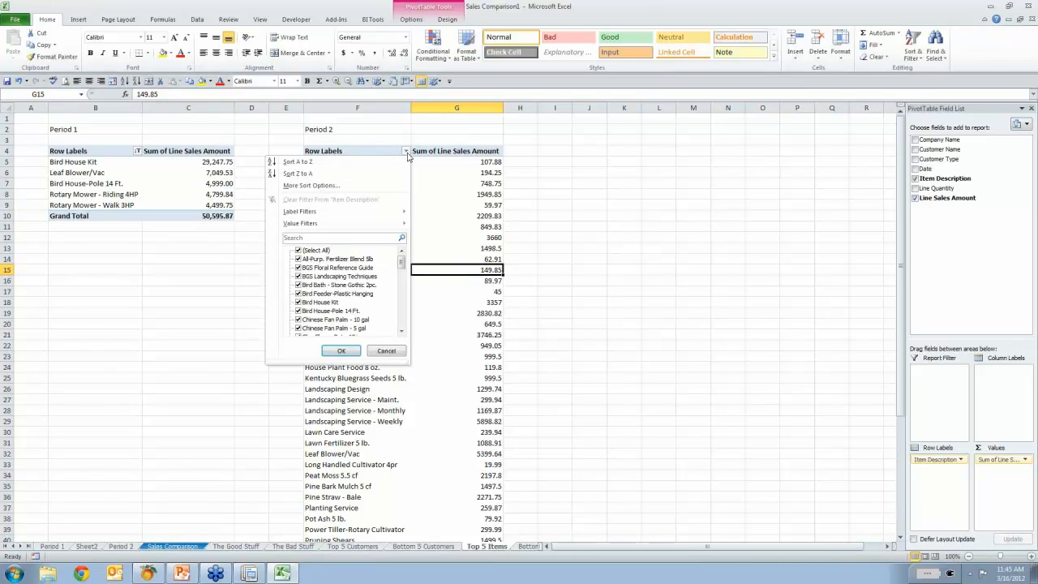
click(341, 187)
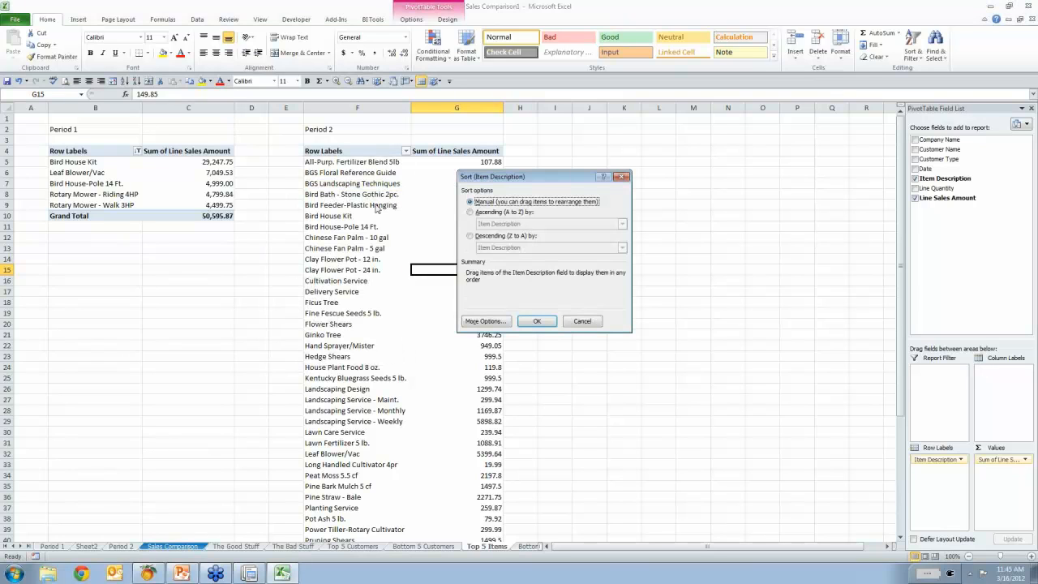
click(470, 236)
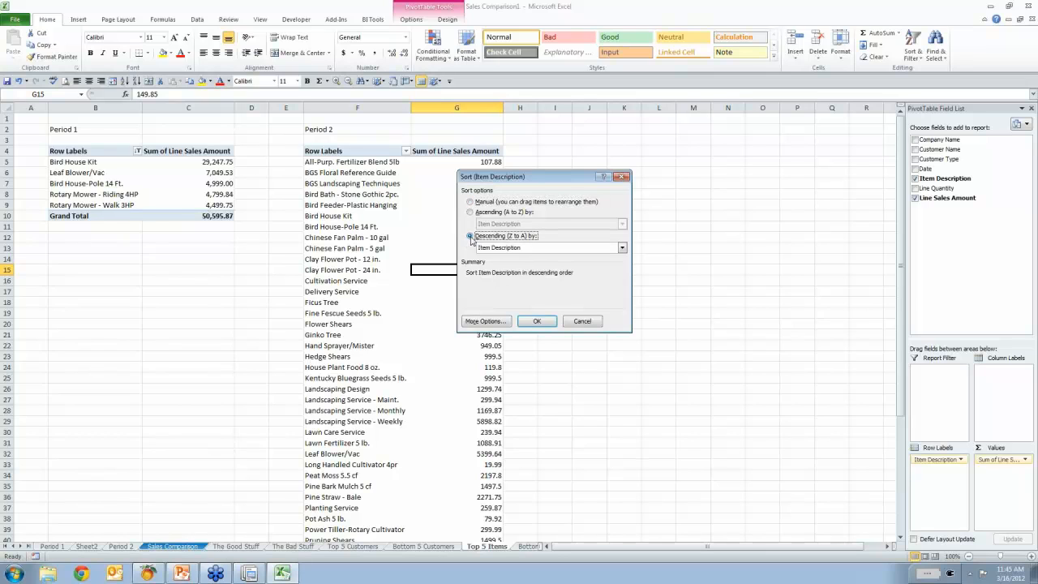
click(622, 249)
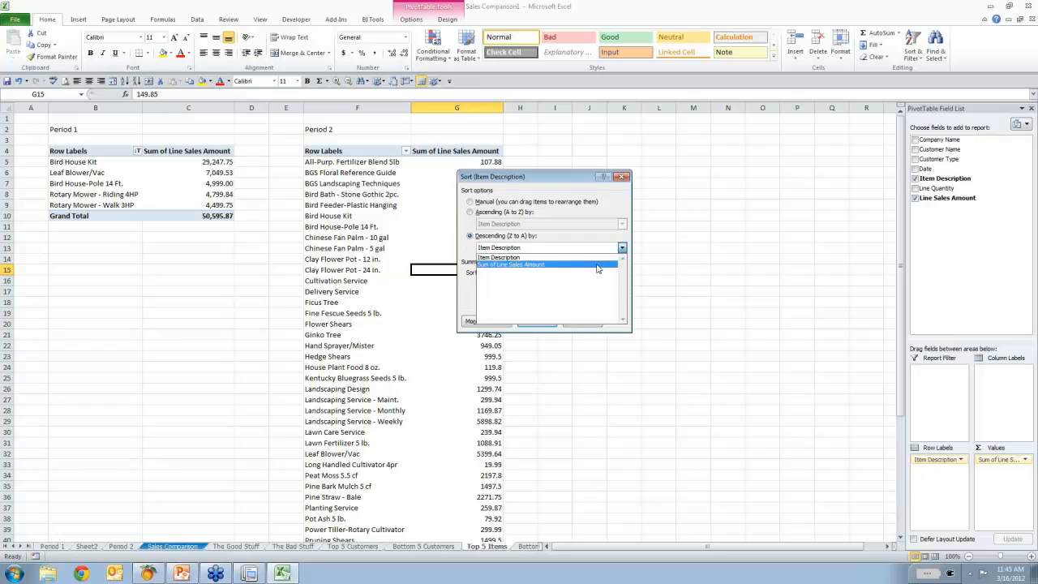
click(598, 265)
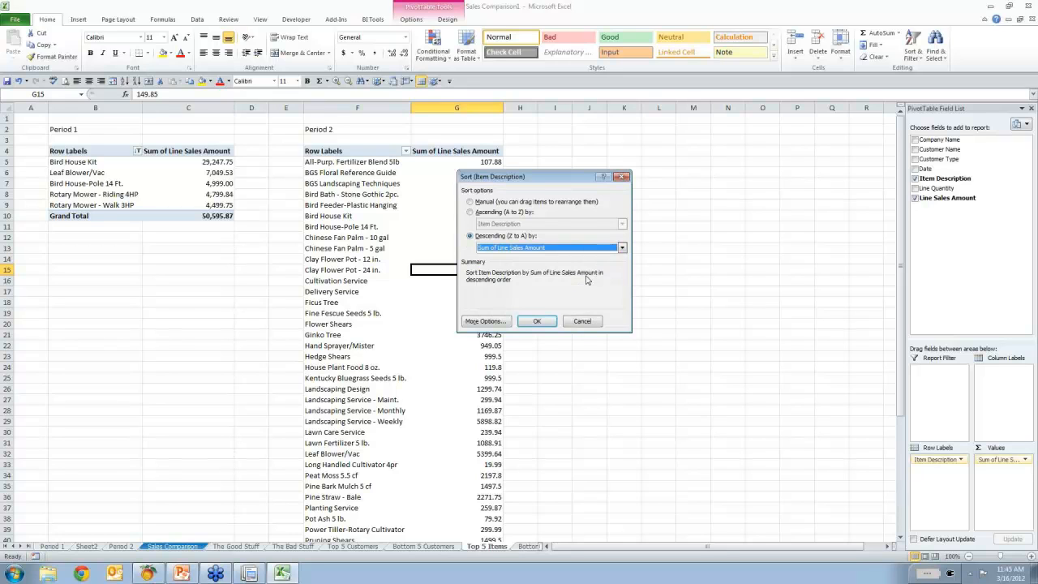
click(545, 321)
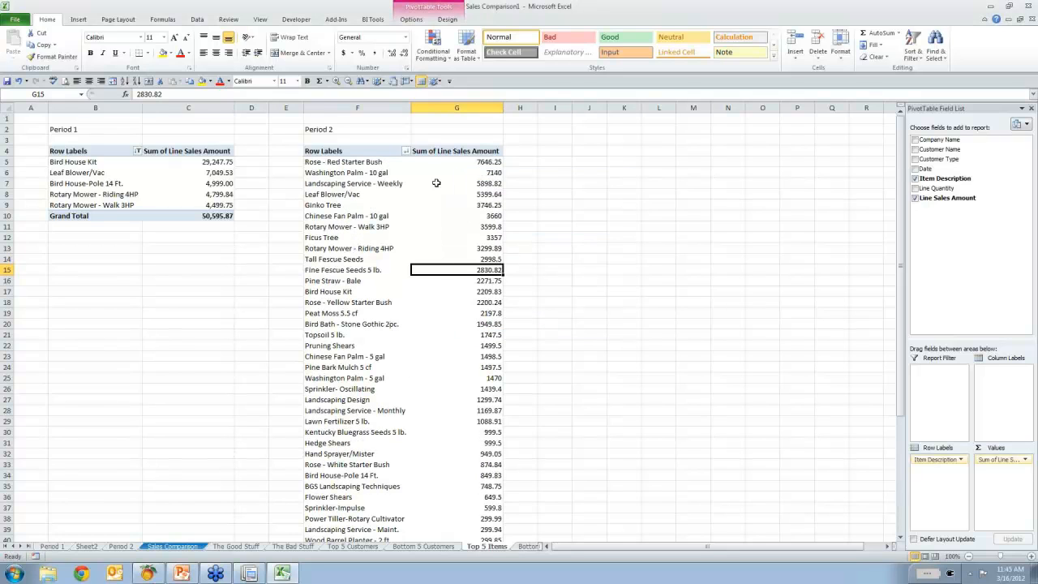
Filter the Period 2 PivotTable to the top 5 items by Sum of Line Sales Amount.
click(406, 152)
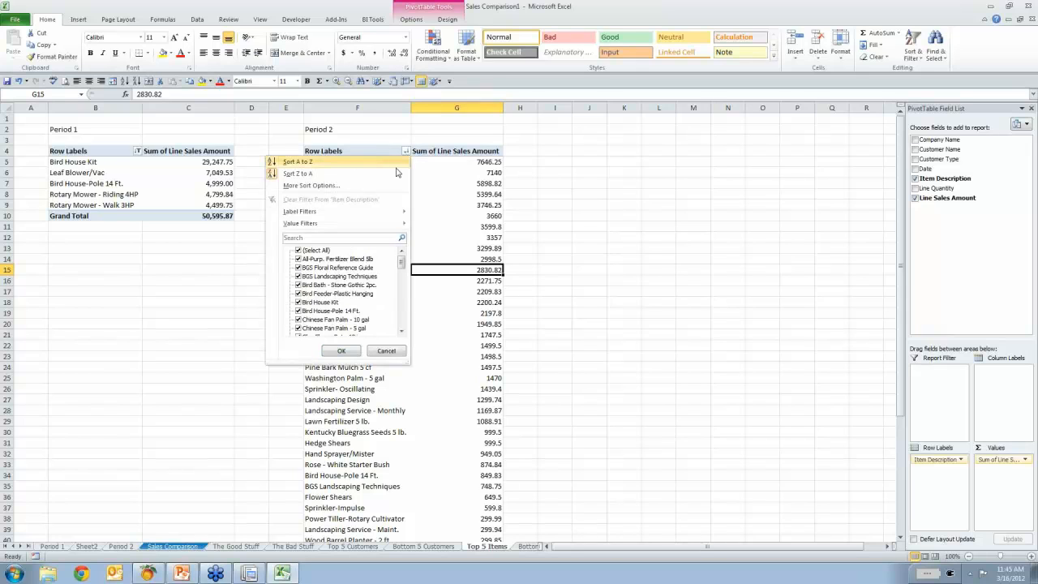
mouse_move(373, 223)
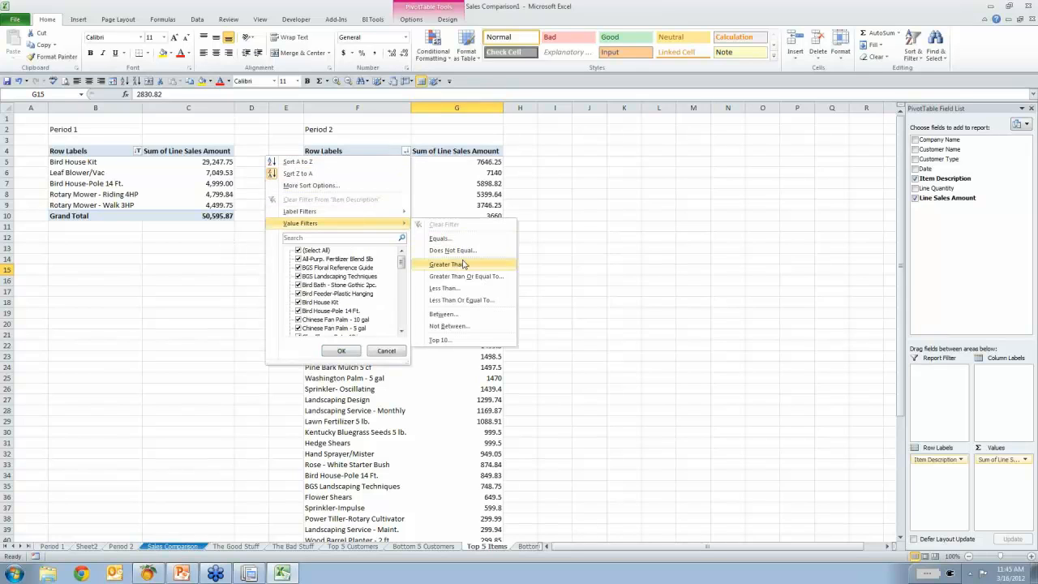
click(461, 341)
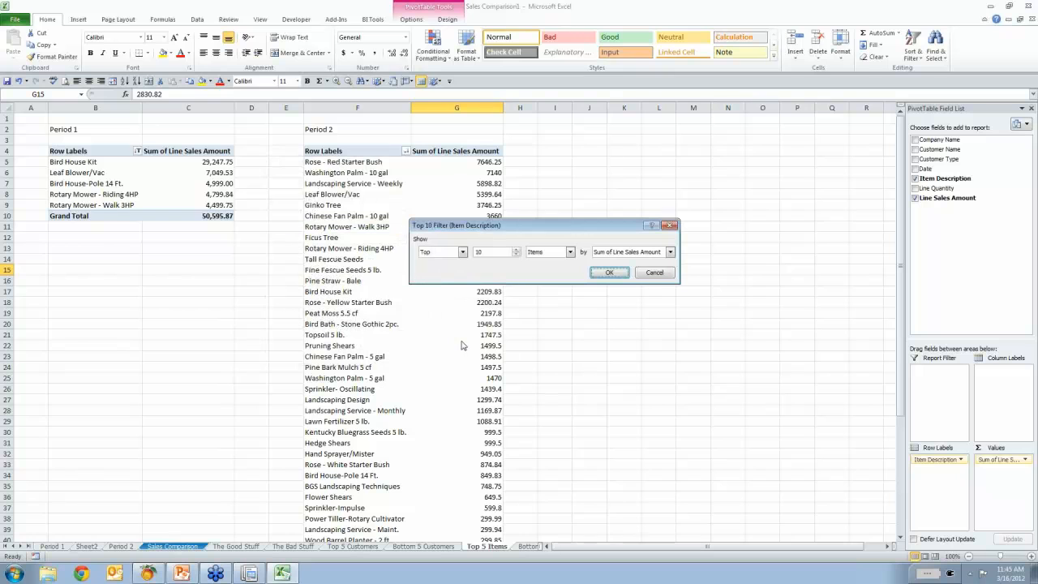
click(516, 255)
click(517, 255)
click(517, 256)
click(517, 255)
click(609, 273)
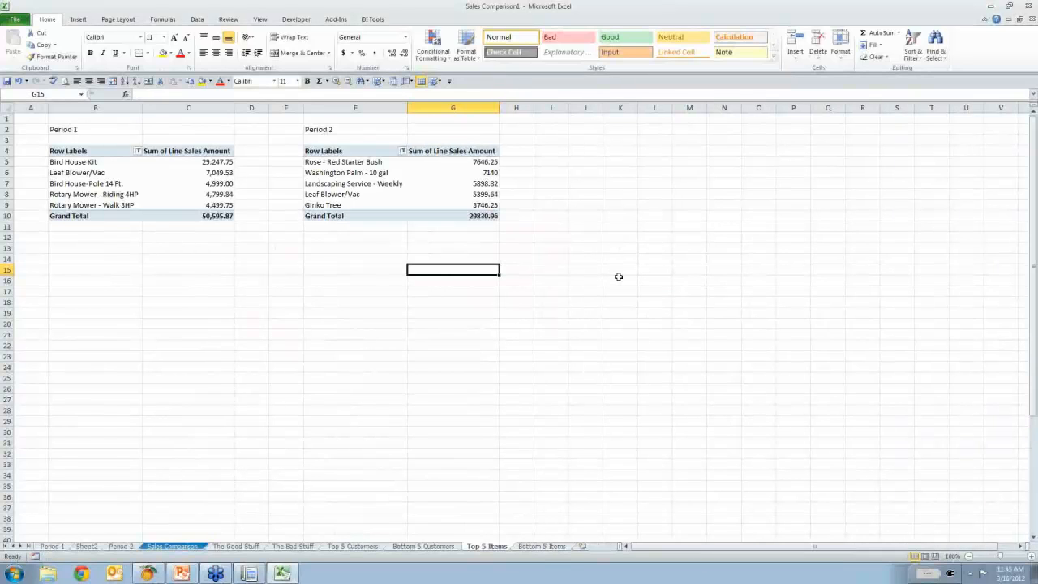
Format the Period 2 PivotTable's Sum of Line Sales Amount field as Number with two decimal places and the 1000 separator.
mouse_move(433, 189)
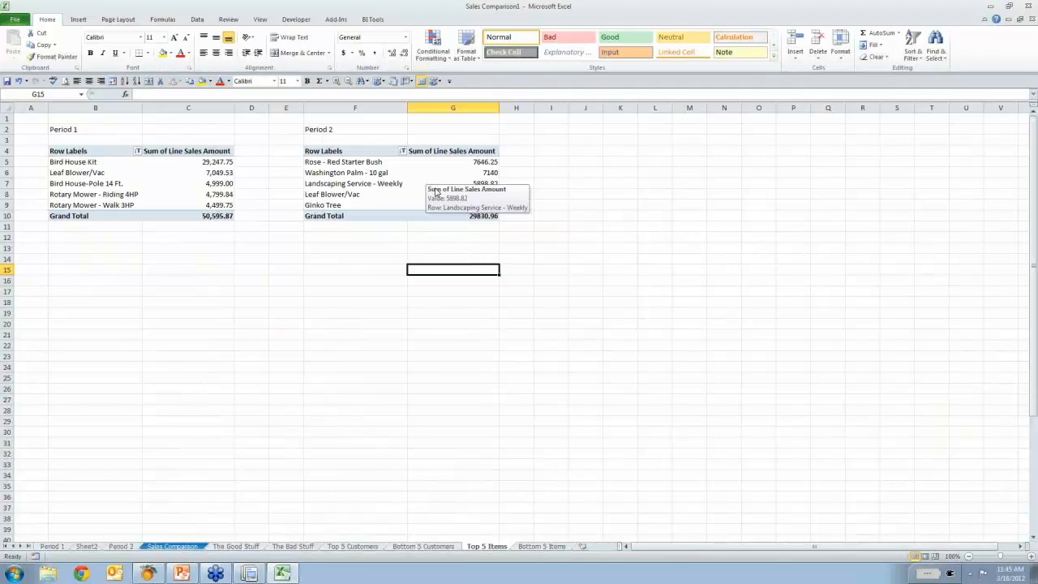
click(431, 172)
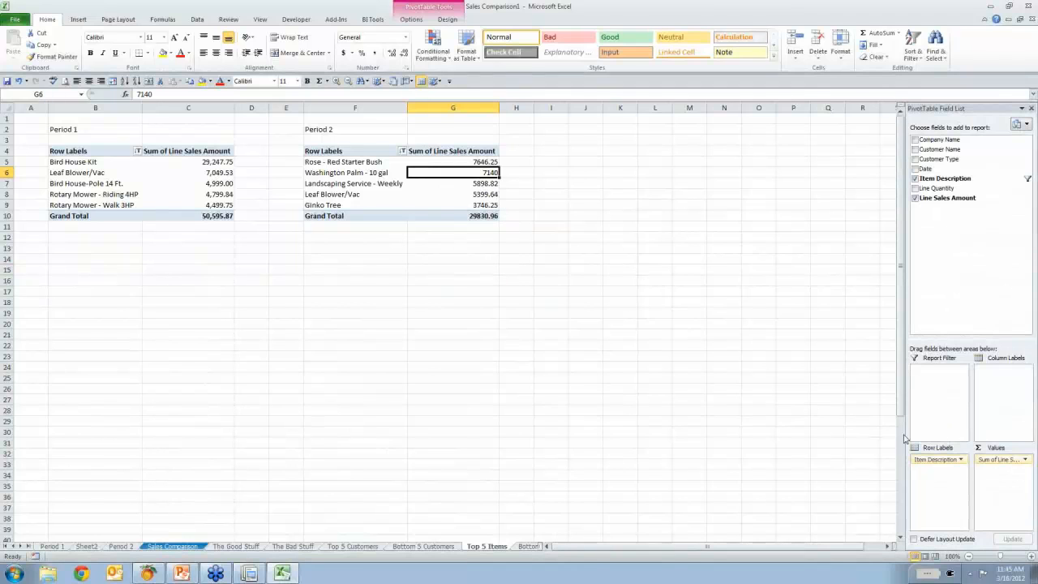
click(999, 460)
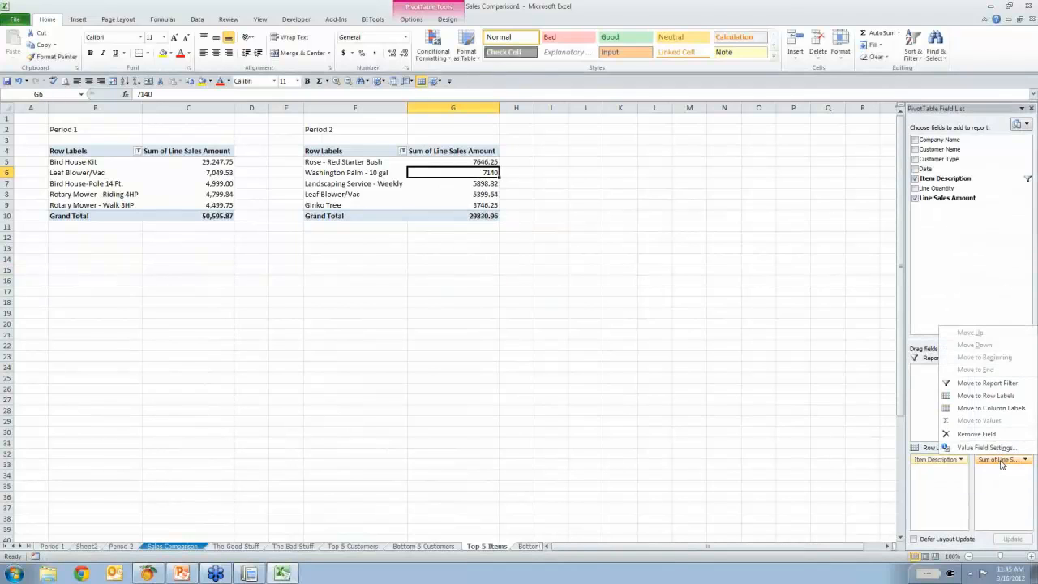
click(975, 448)
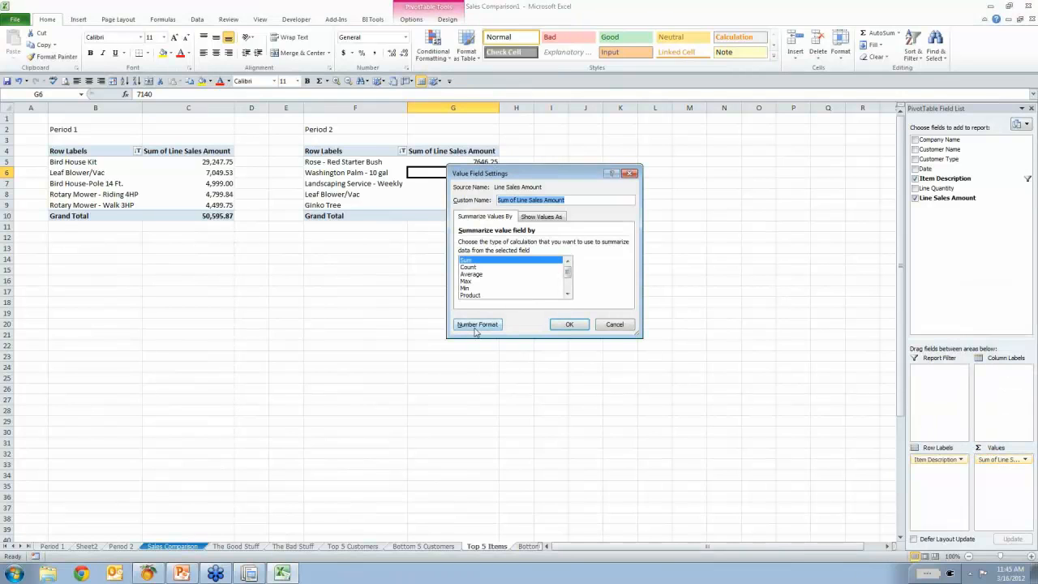
click(477, 325)
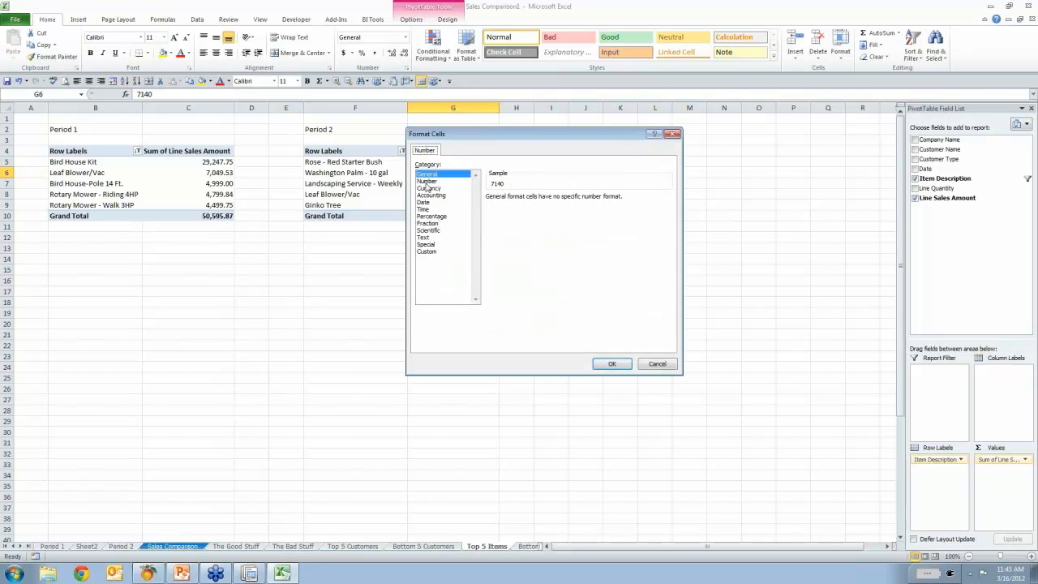
click(427, 181)
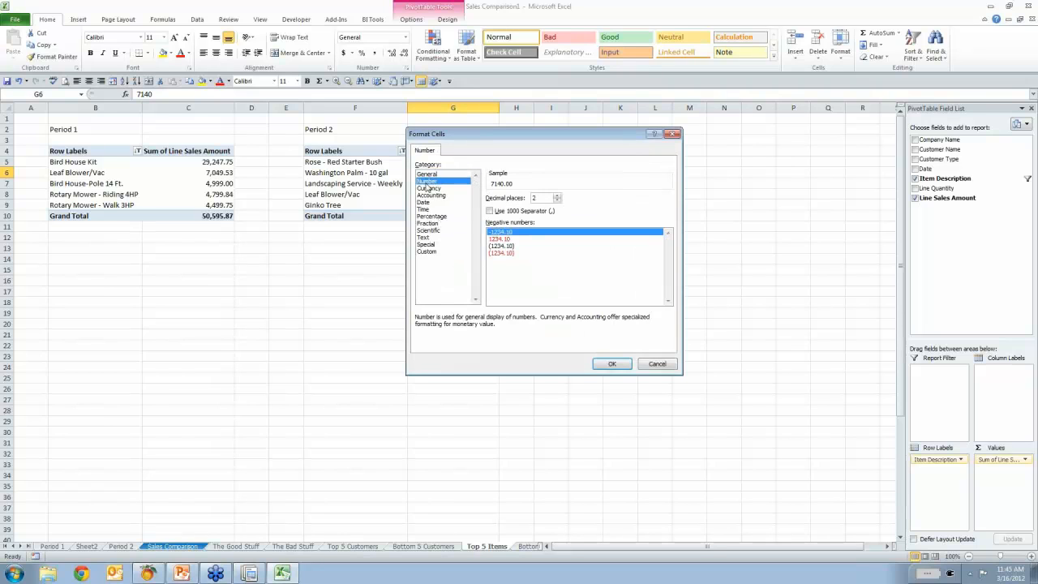
click(490, 211)
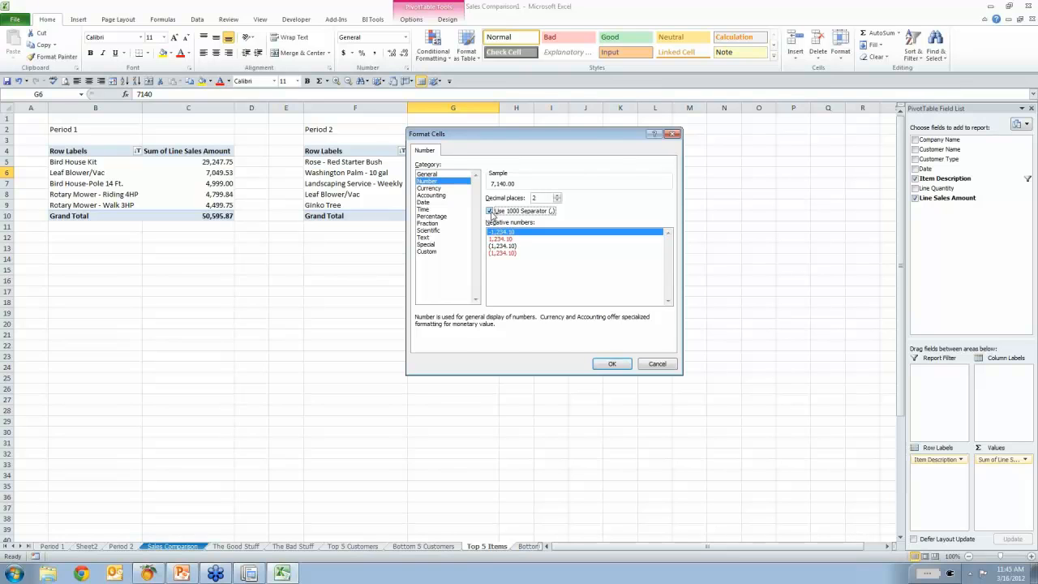
click(612, 364)
click(568, 325)
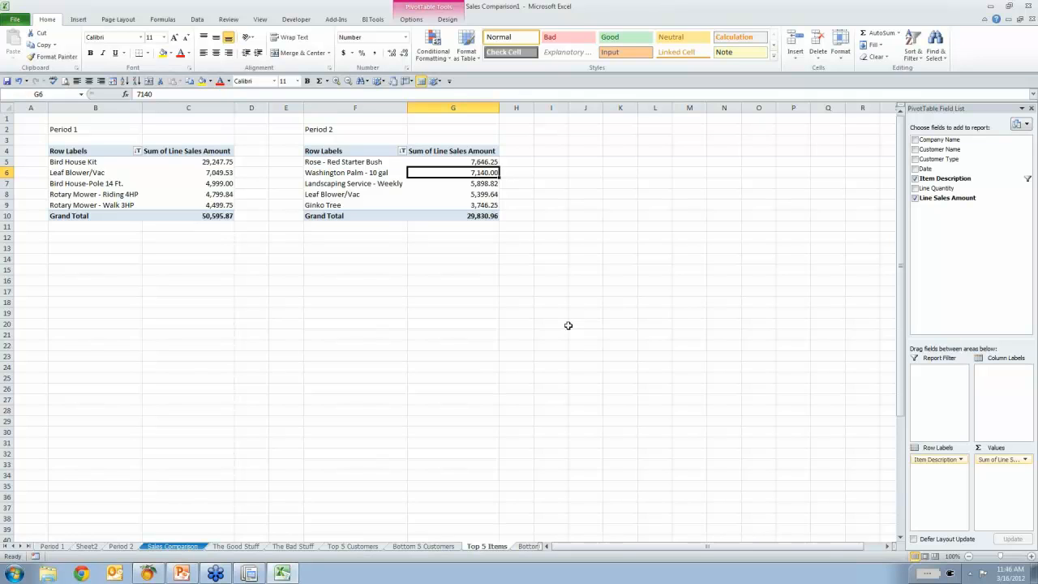
click(567, 328)
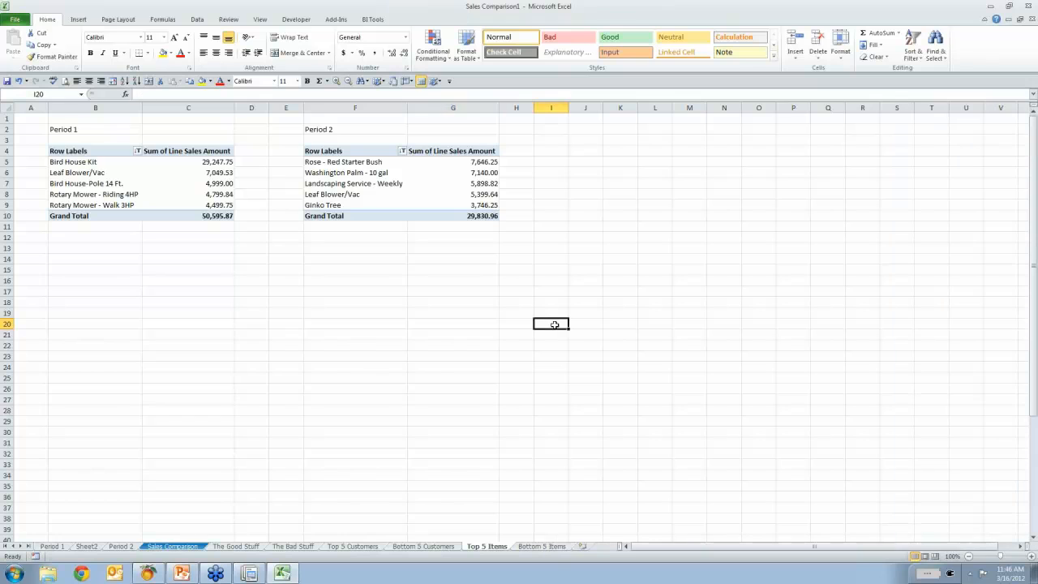
Copy the entire Top 5 Items worksheet contents and paste them into the Bottom 5 Items worksheet.
click(13, 109)
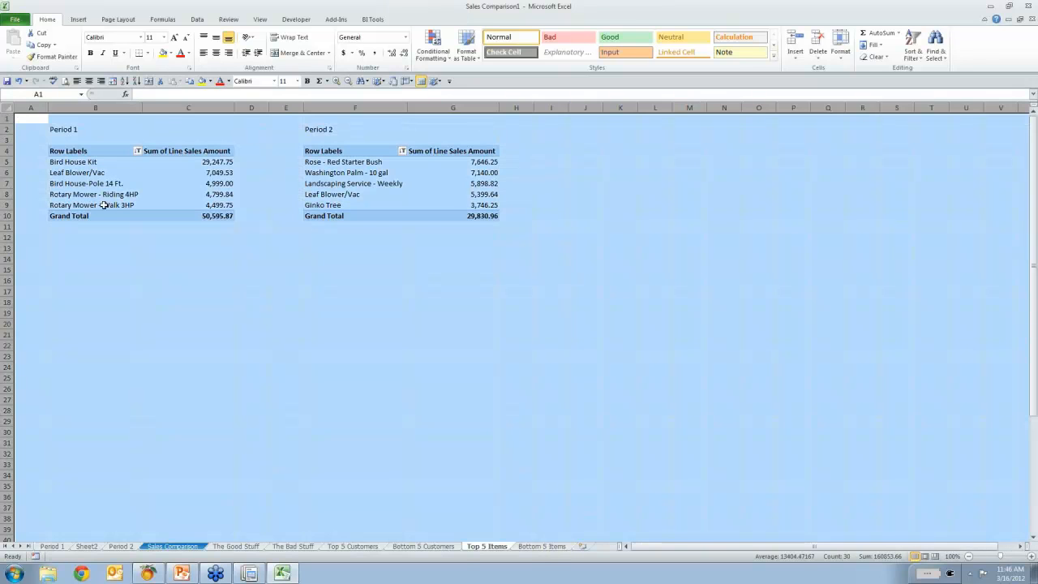
right_click(149, 277)
click(176, 298)
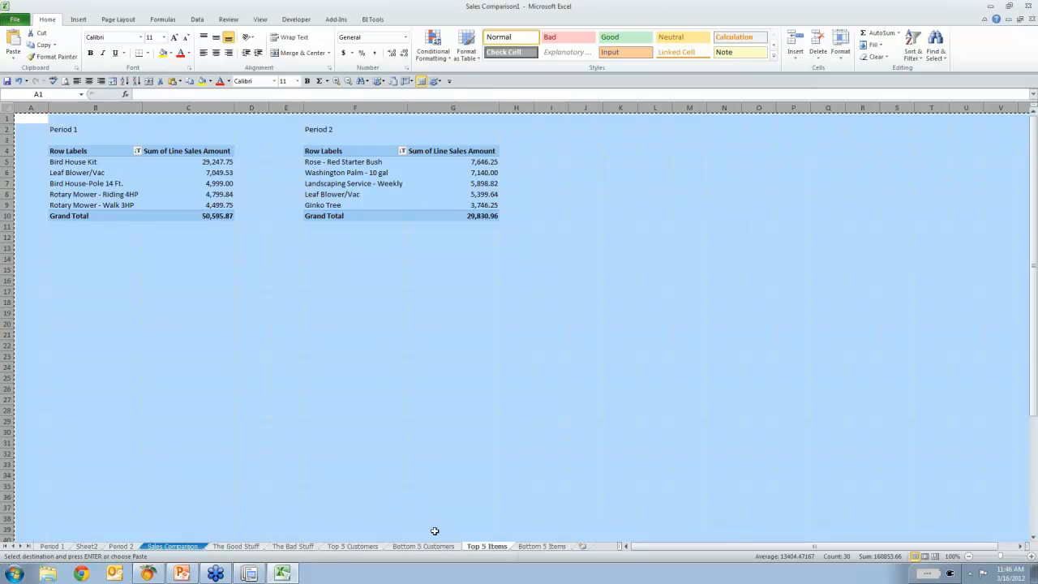
click(546, 550)
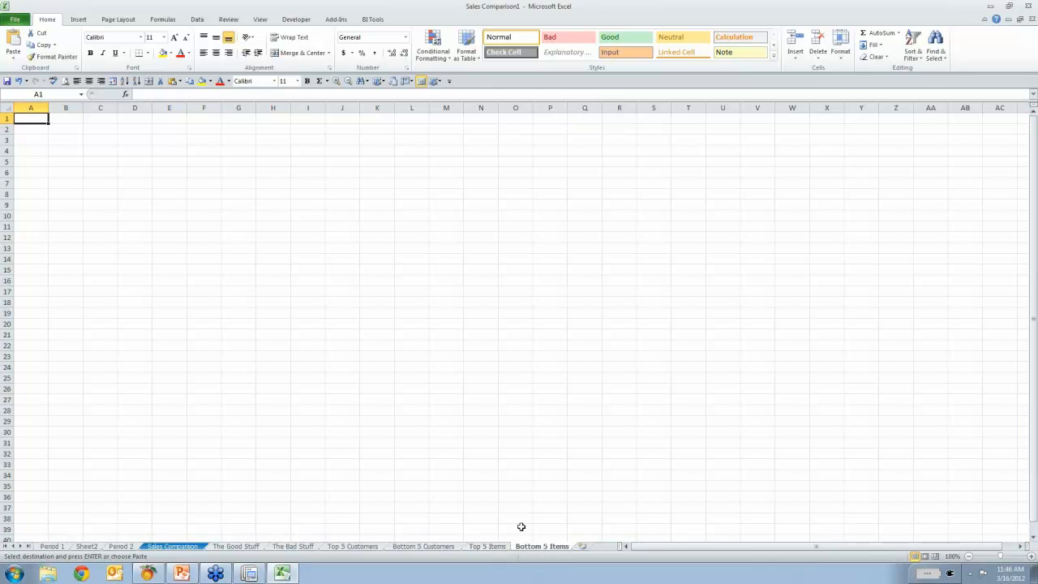
click(7, 108)
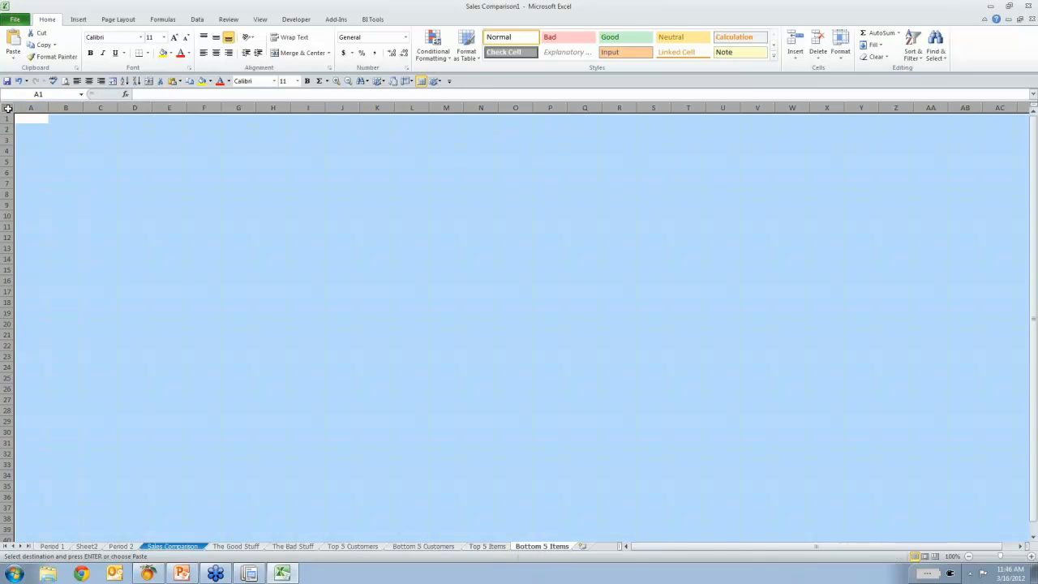
right_click(130, 234)
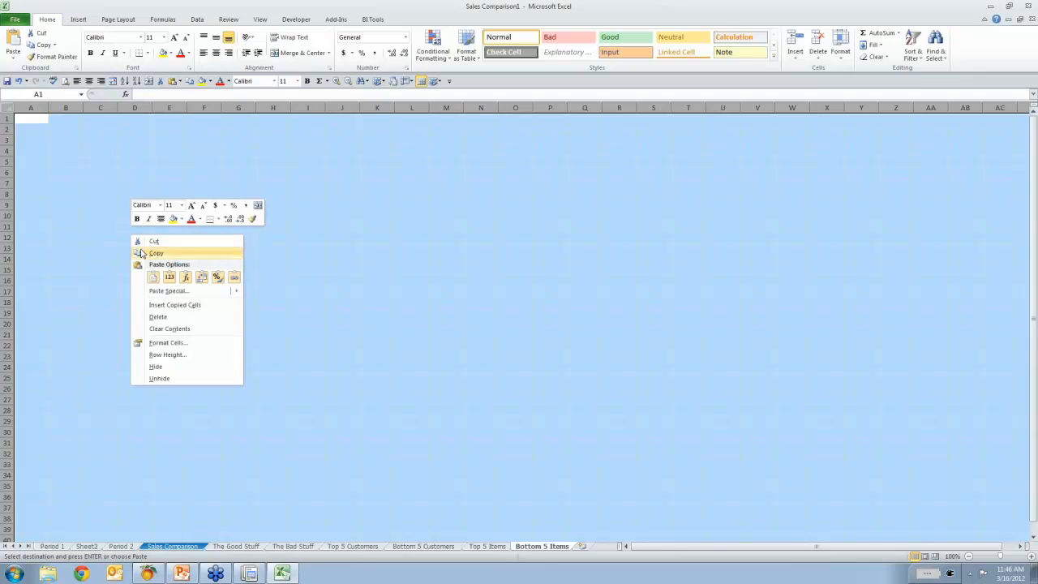
click(153, 274)
click(153, 274)
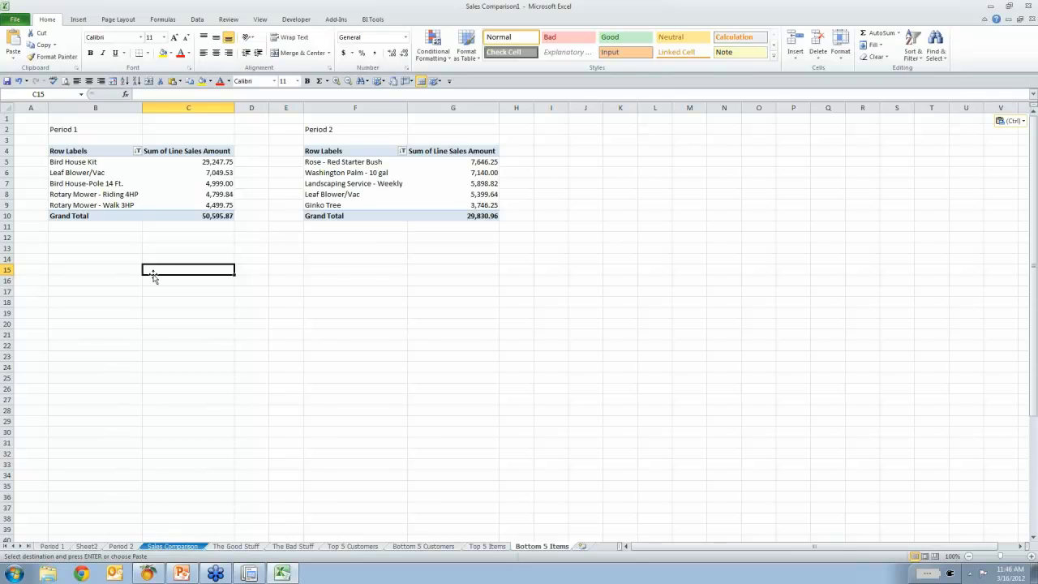
Change the Period 1 PivotTable's value filter on Bottom 5 Items to the bottom 5 items by Sum of Line Sales Amount.
click(137, 152)
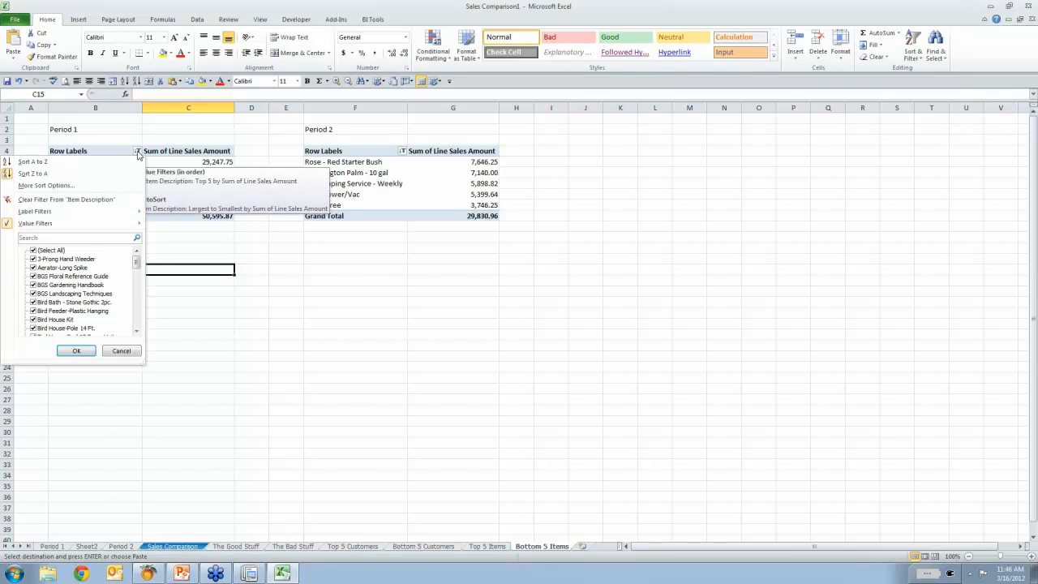
mouse_move(106, 223)
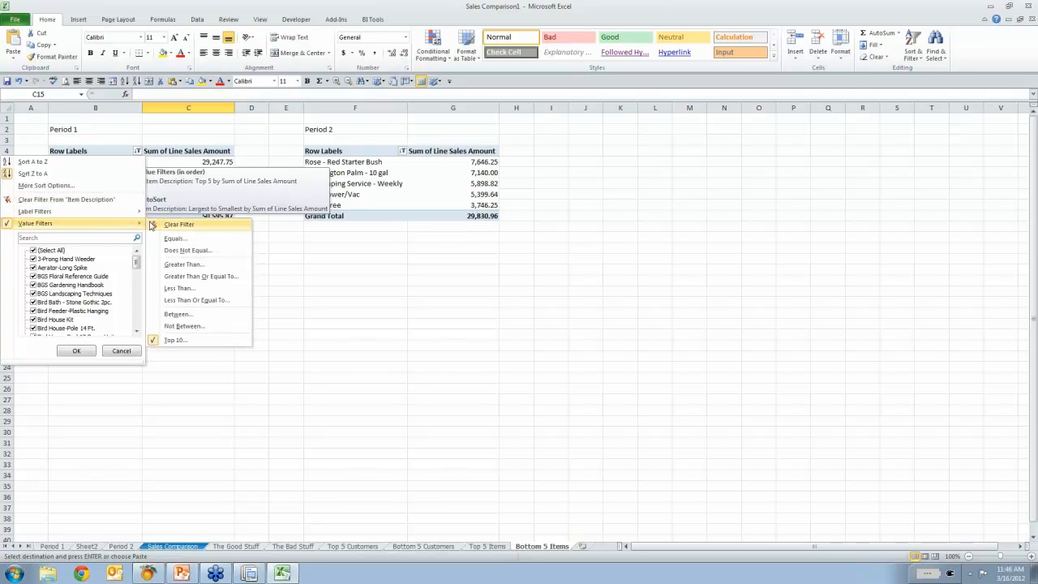
click(188, 342)
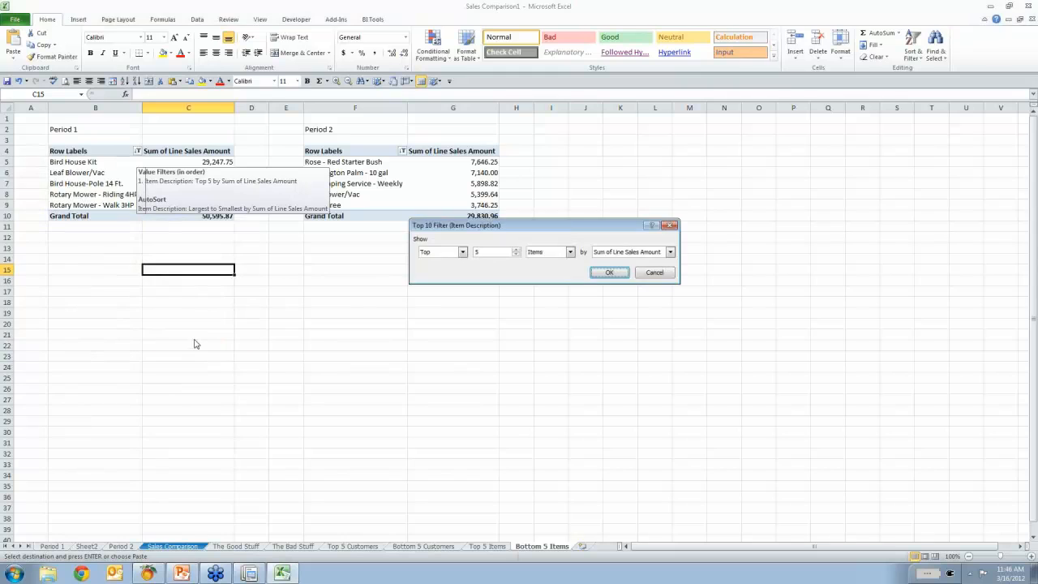
click(462, 252)
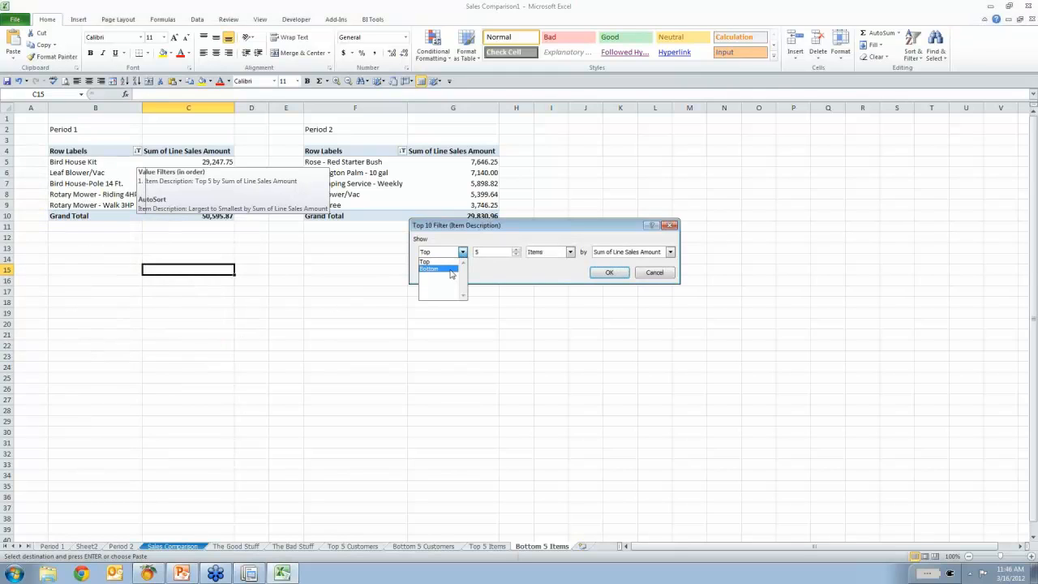
click(454, 273)
click(608, 273)
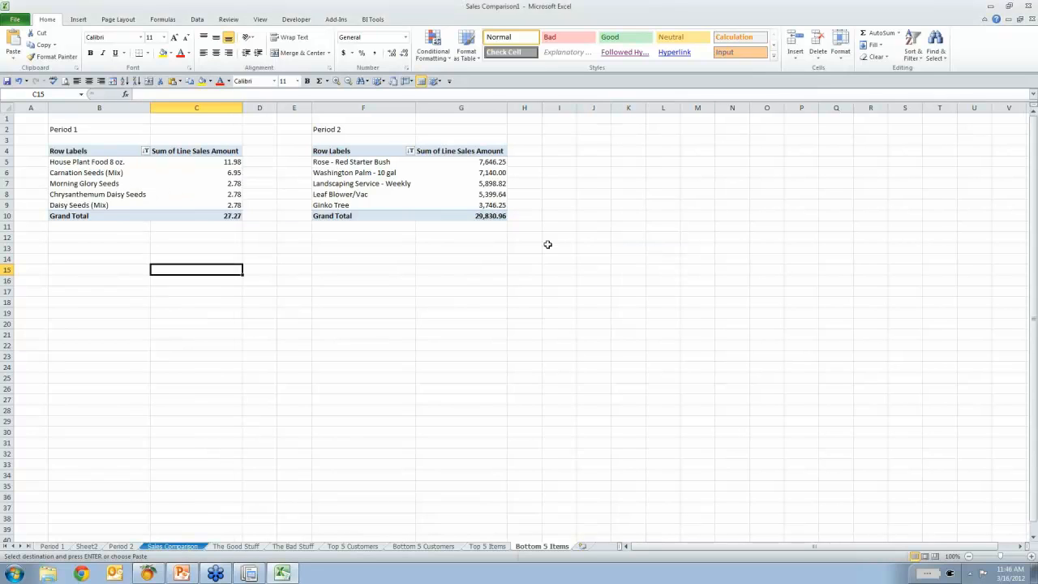
Change the Period 2 PivotTable's value filter on Bottom 5 Items to the bottom 5 items by Sum of Line Sales Amount.
click(410, 152)
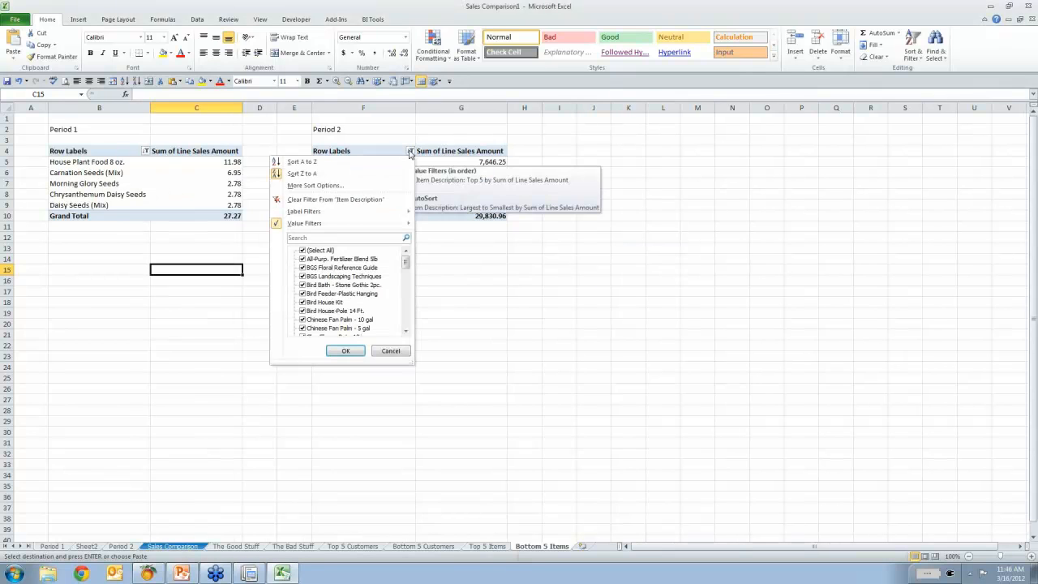
mouse_move(379, 226)
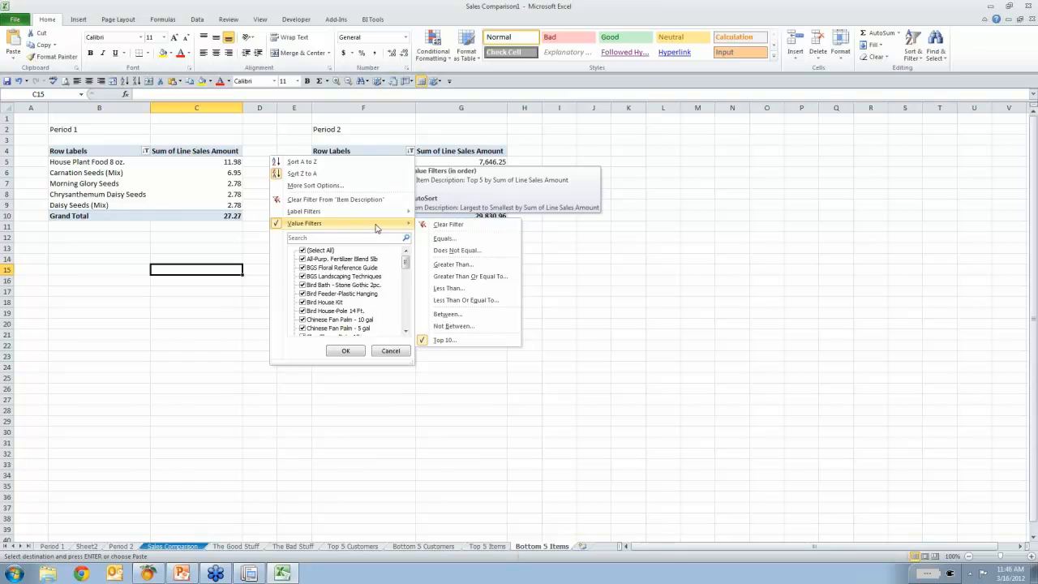
click(461, 341)
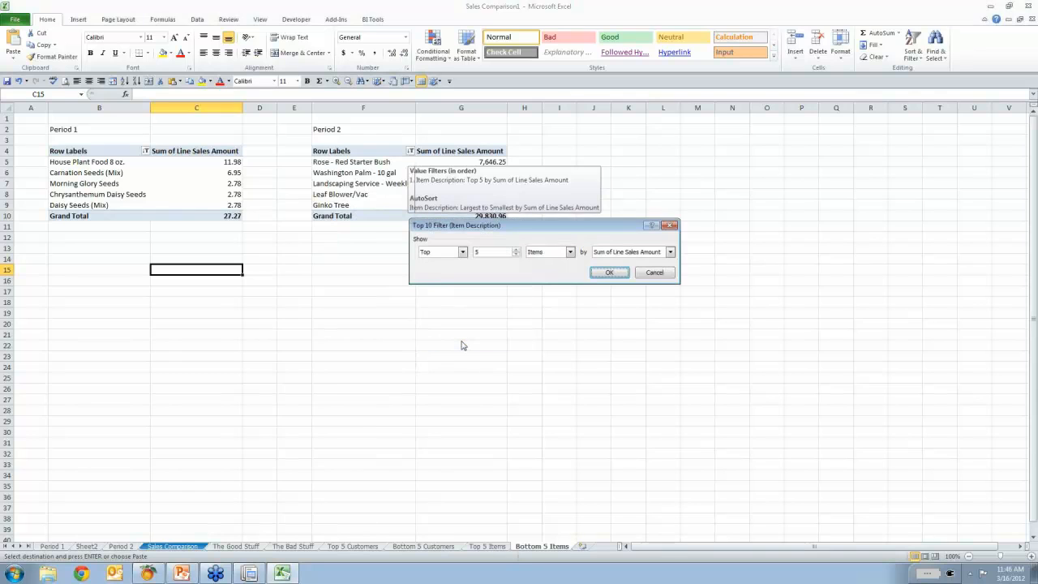
click(463, 252)
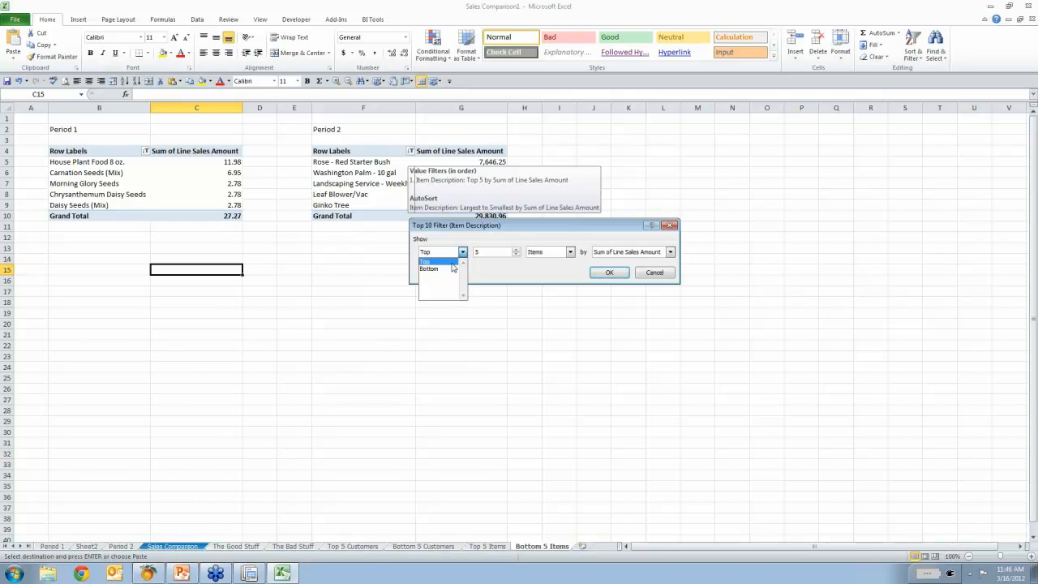
click(451, 269)
click(609, 273)
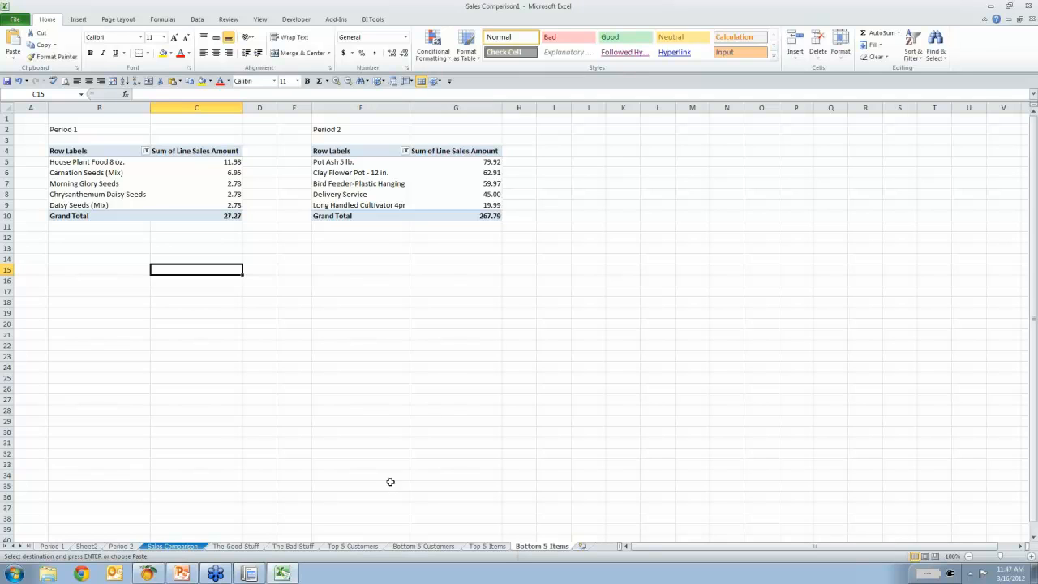
Insert a clustered column PivotChart from the Period 1 PivotTable on Top 5 Customers and place it below that table.
click(359, 548)
click(337, 440)
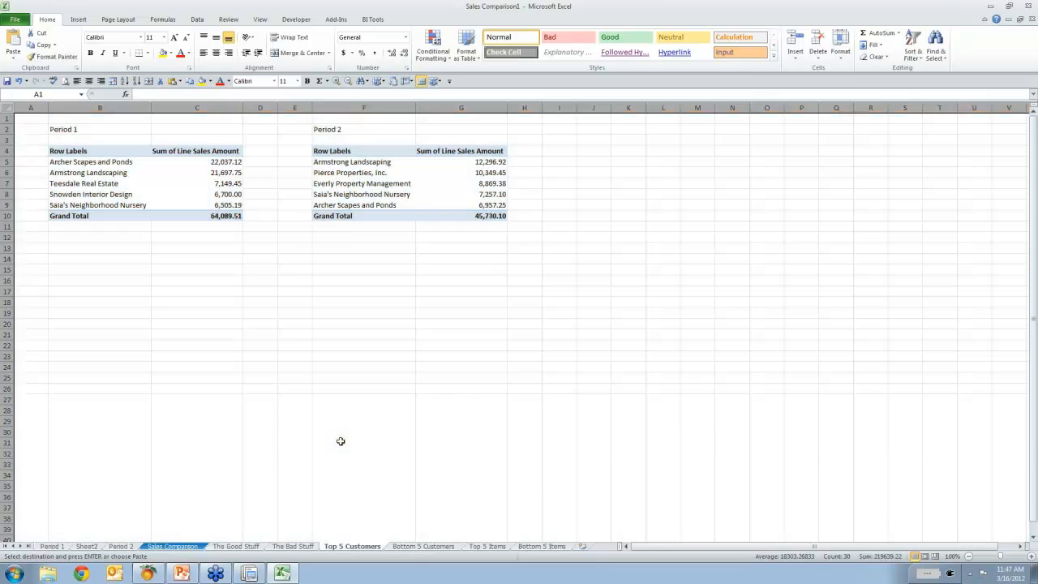
click(119, 184)
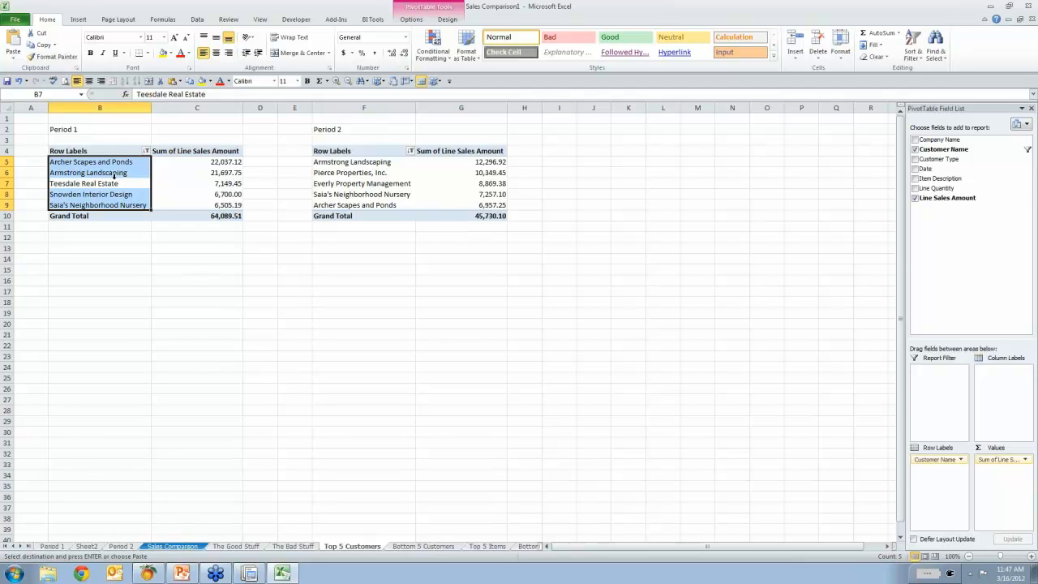
click(411, 20)
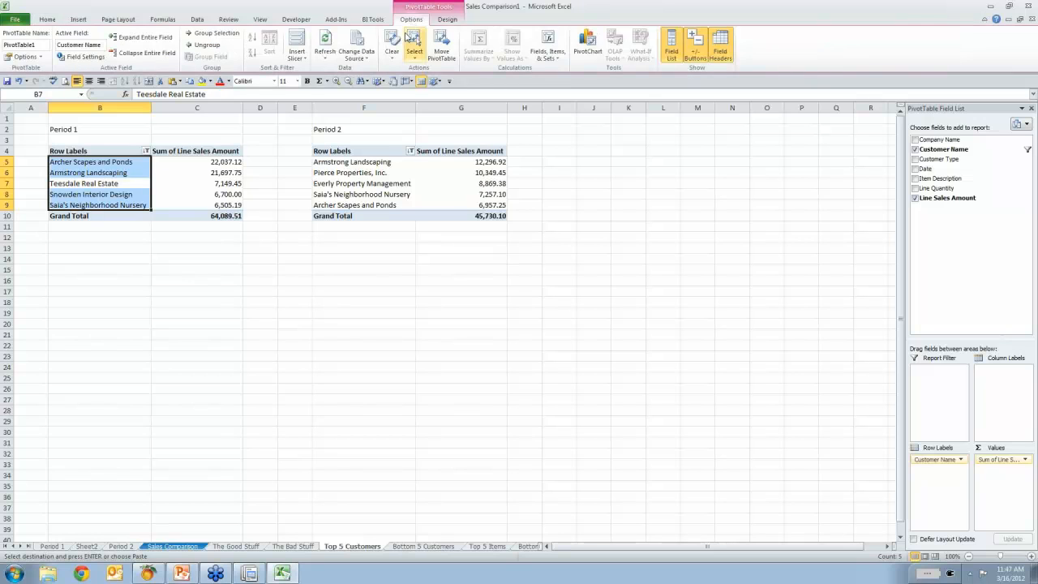
click(587, 51)
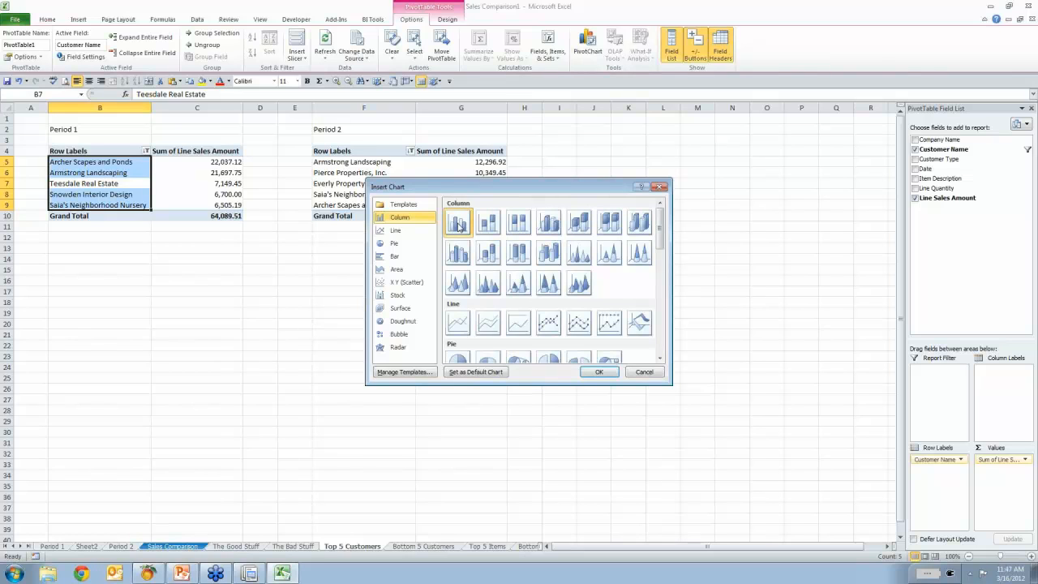
click(598, 373)
drag(572, 268, 268, 266)
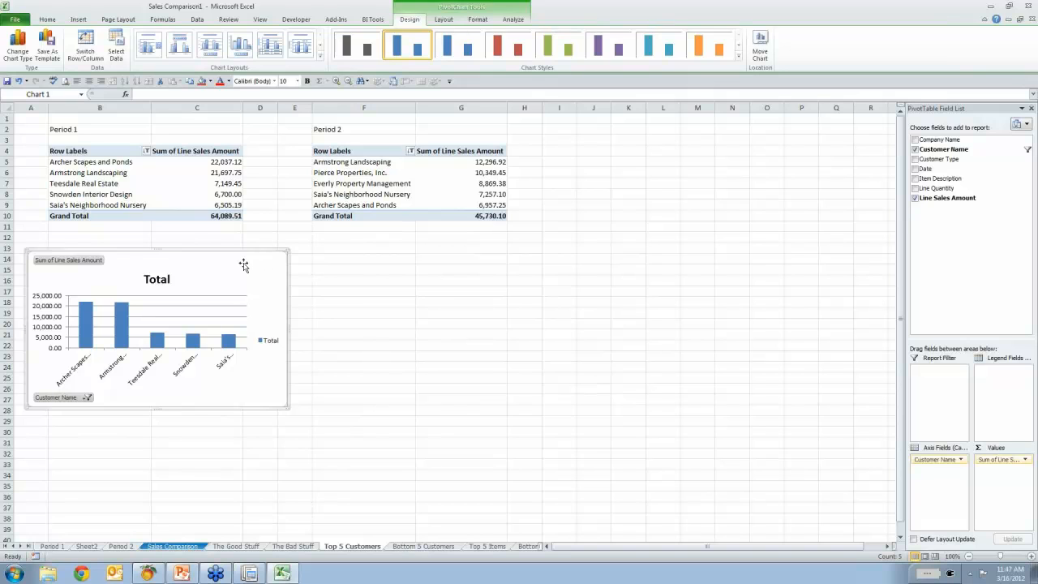
Copy the Period 1 top customers chart to cell A1 of The Good Stuff worksheet and narrow column H to the chart's edge.
right_click(243, 262)
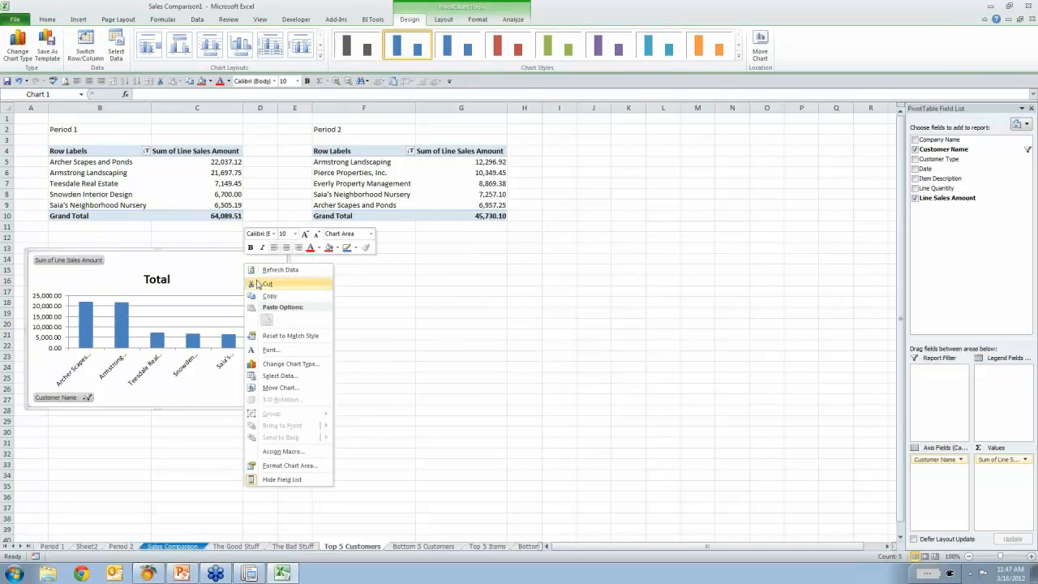
click(269, 297)
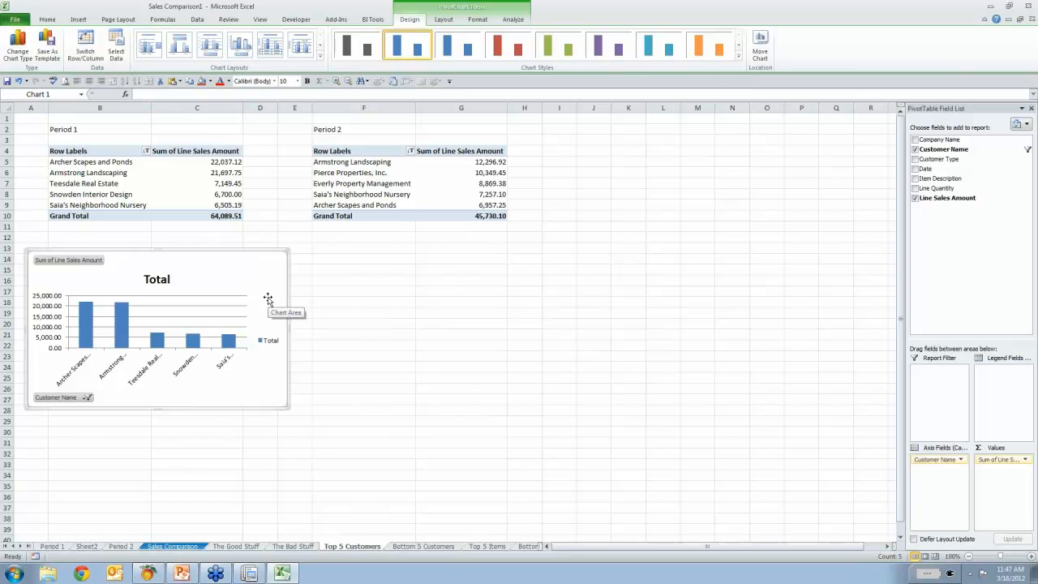
click(248, 549)
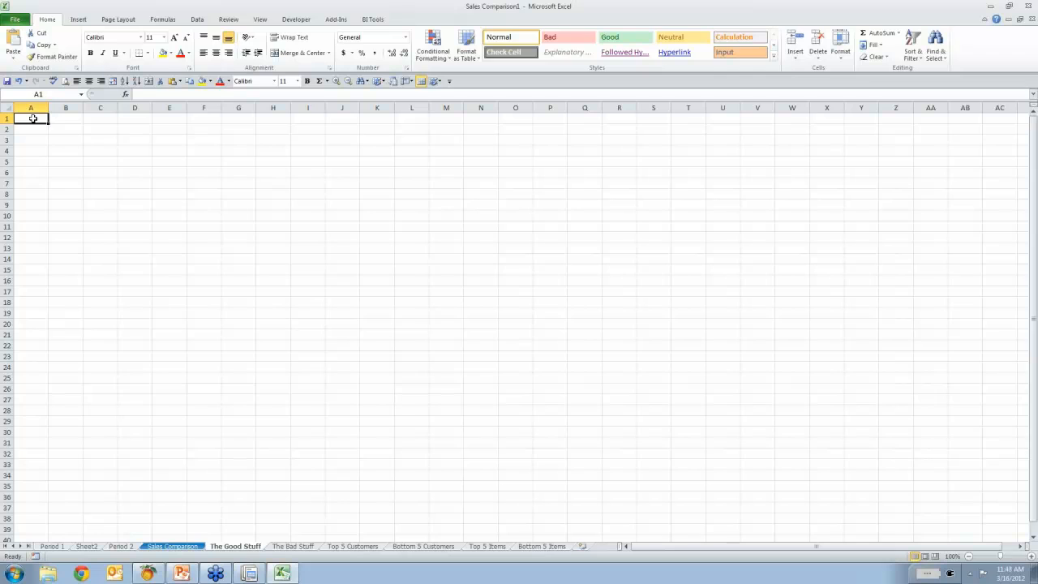
key(ctrl+v)
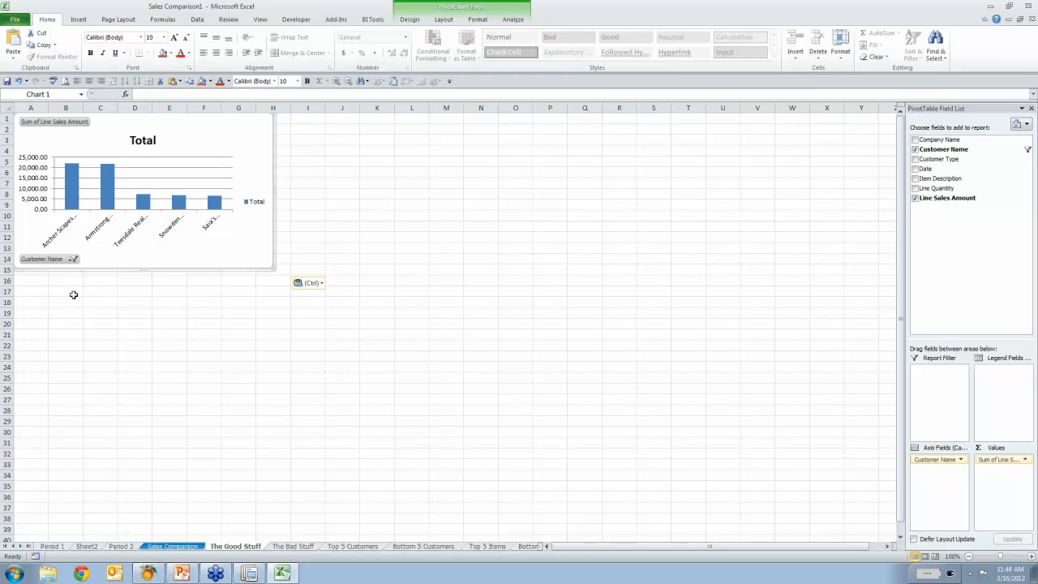
drag(290, 107, 273, 109)
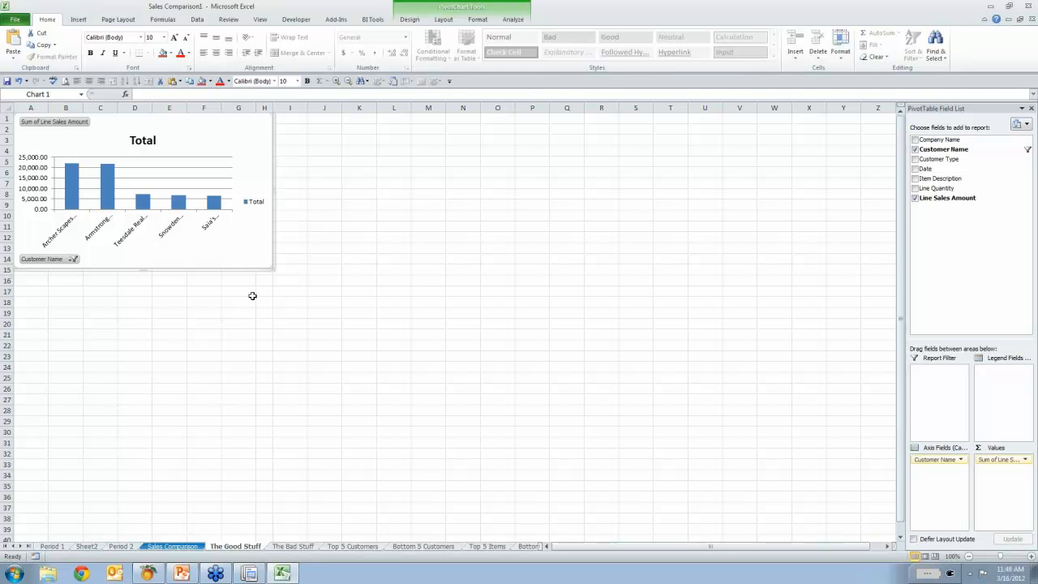
Shorten row 15 to the lower edge of the Period 1 chart and hide all field buttons on that chart.
drag(8, 274, 8, 266)
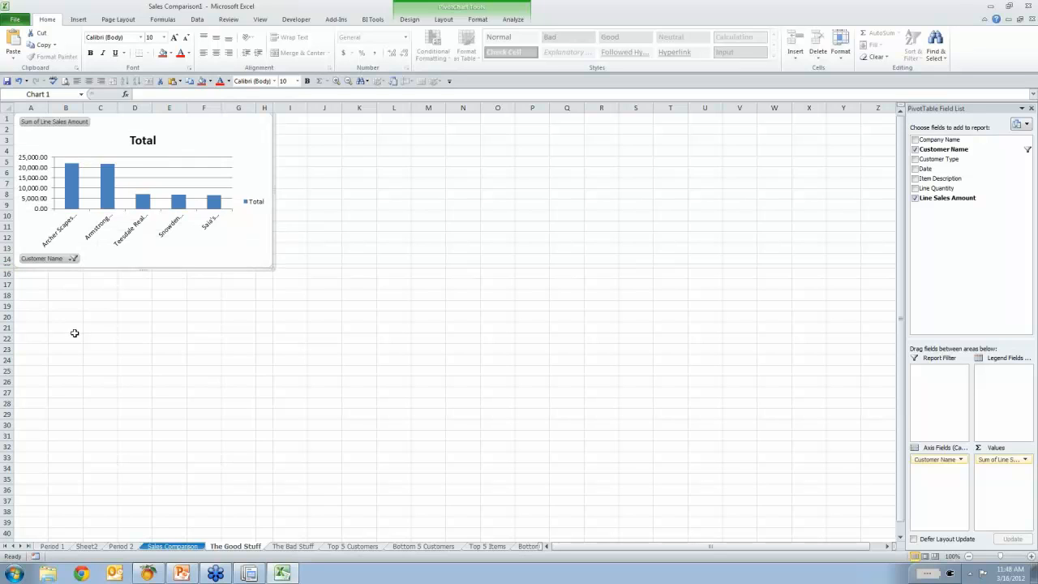
right_click(41, 260)
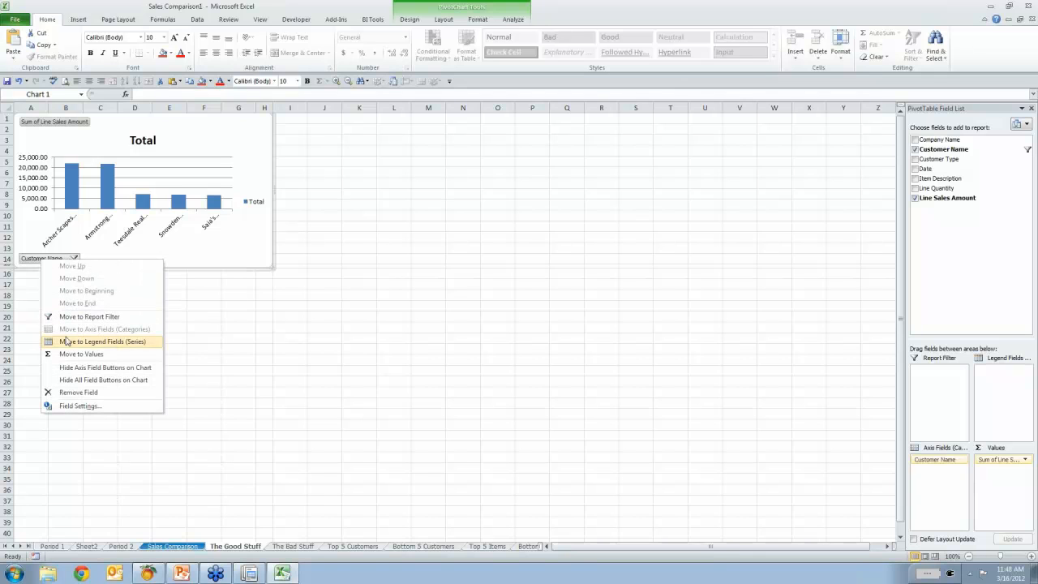
click(80, 381)
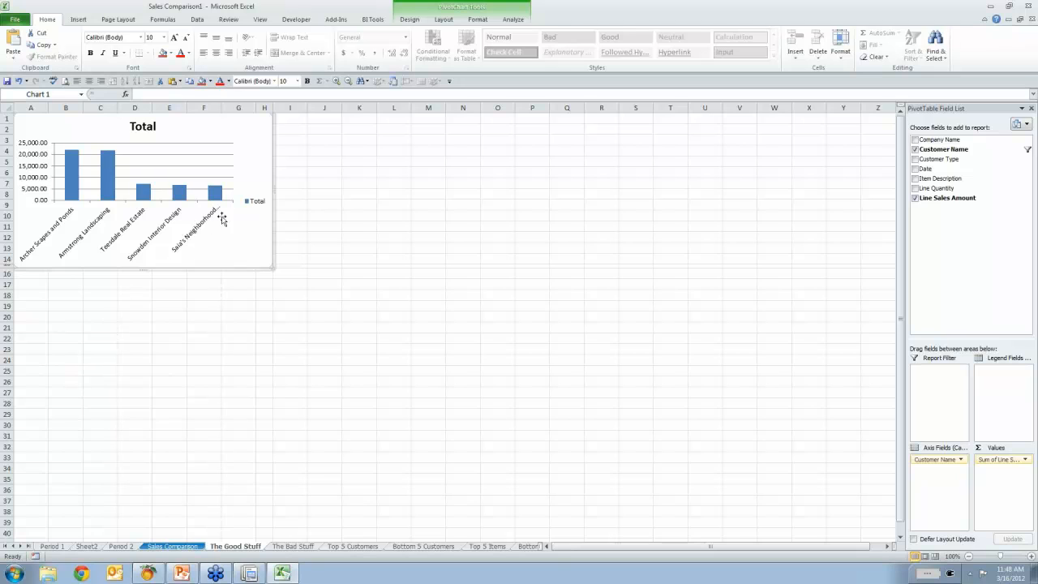
Delete the Period 1 chart's legend and change its title to "Top 5 Customers - Period 1".
right_click(253, 204)
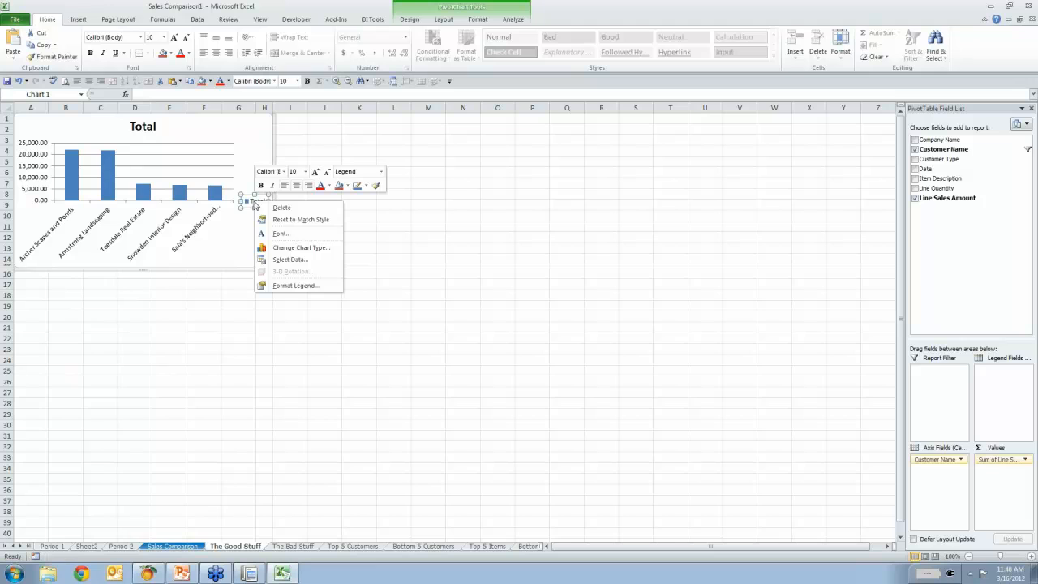
click(281, 209)
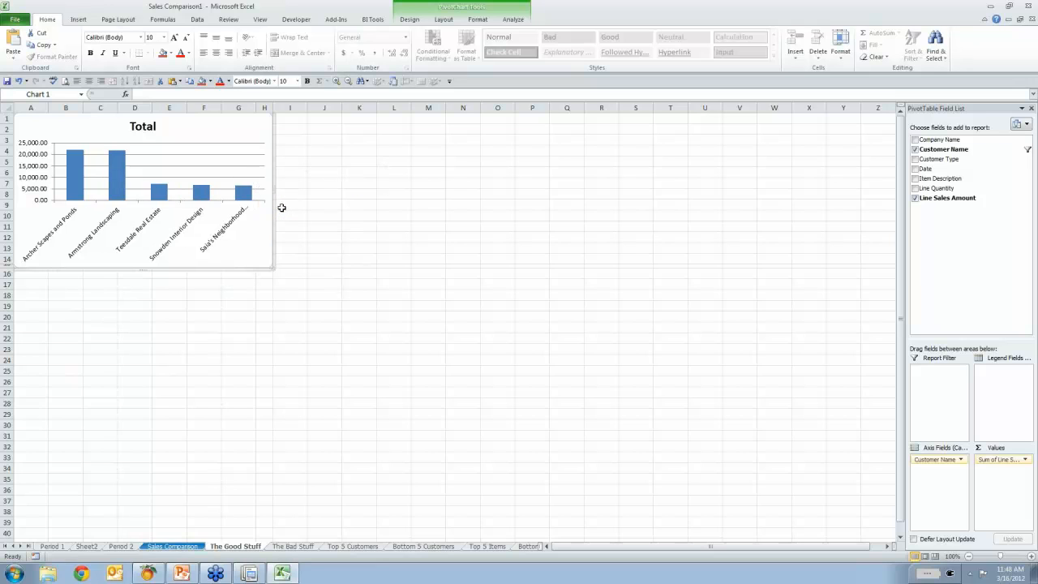
right_click(143, 130)
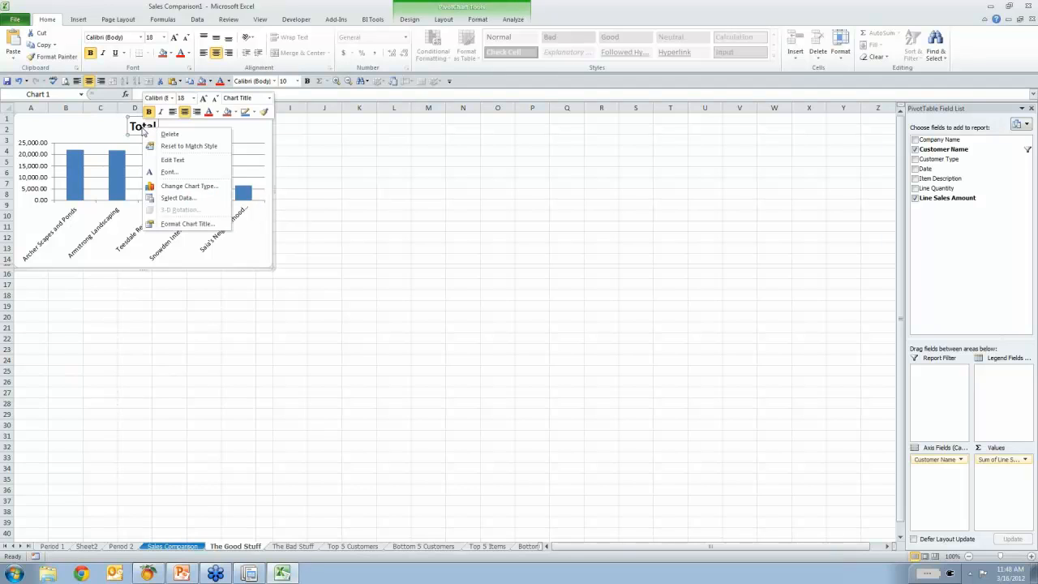
click(172, 160)
text(Top 5 )
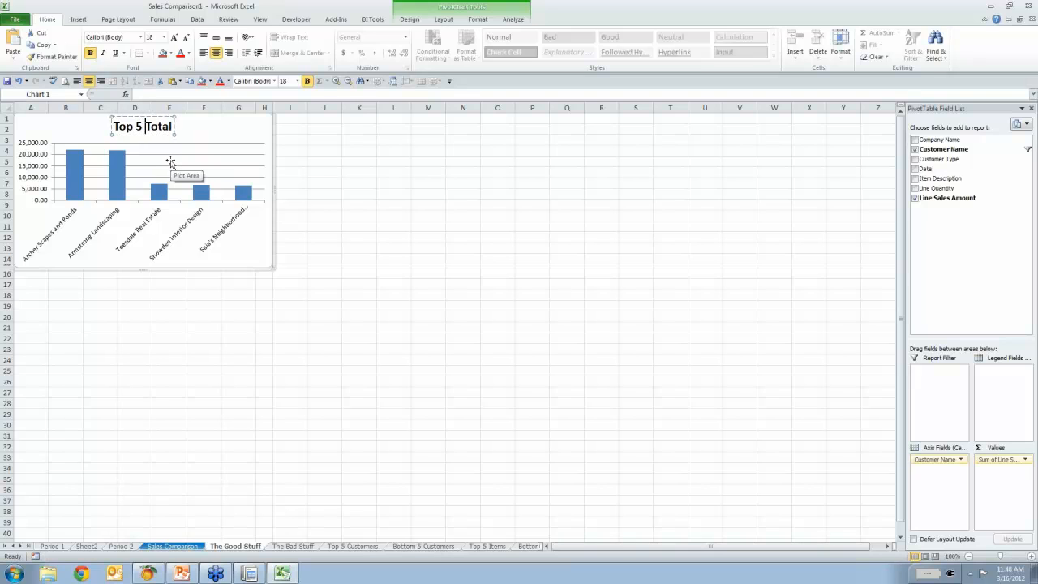
text(Customers)
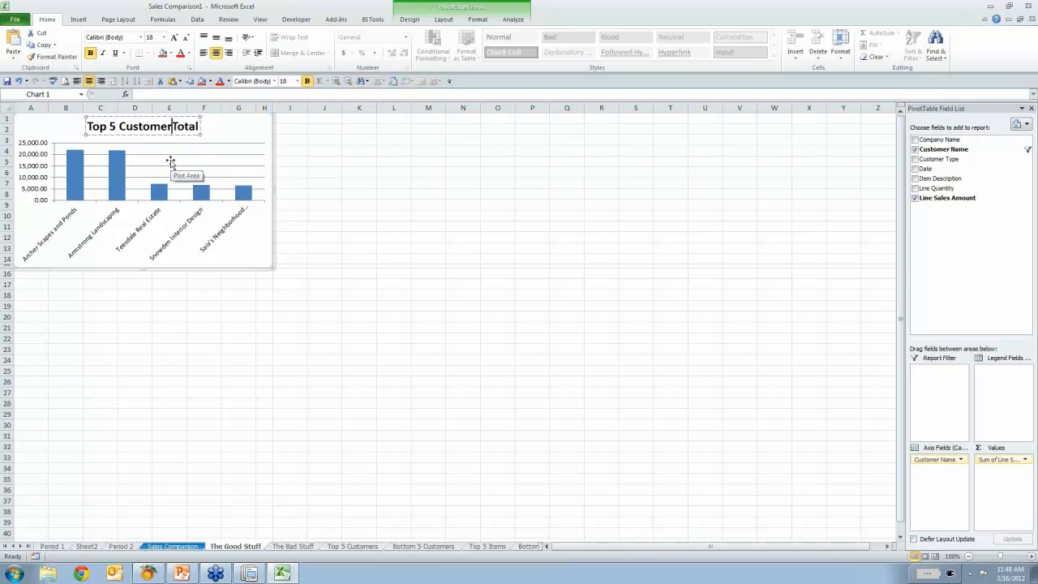
text( - Peri)
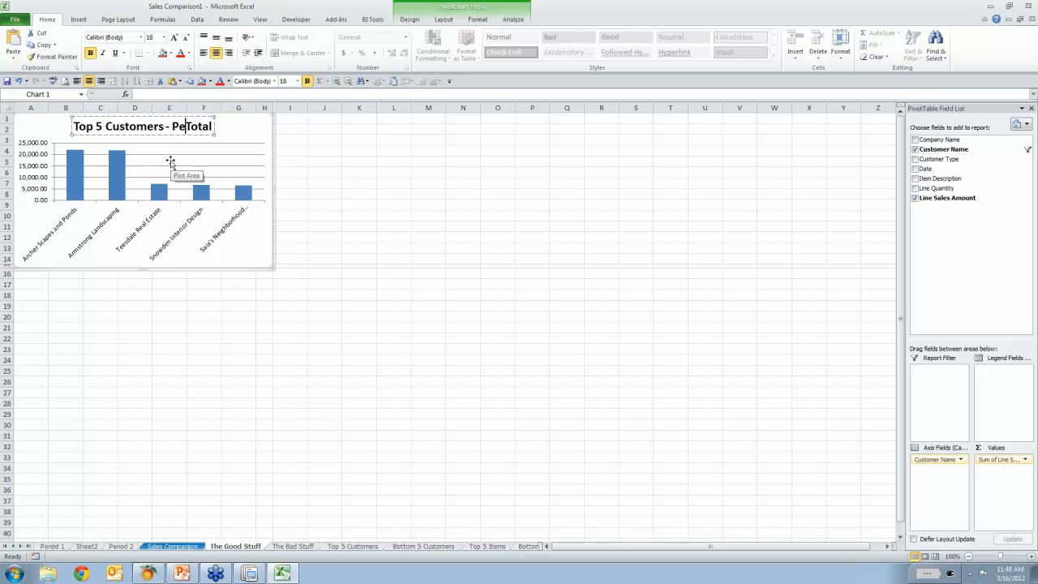
text(od)
key(Delete)
key(Delete)
key(Delete)
key(Delete)
key(Delete)
text(1)
click(240, 130)
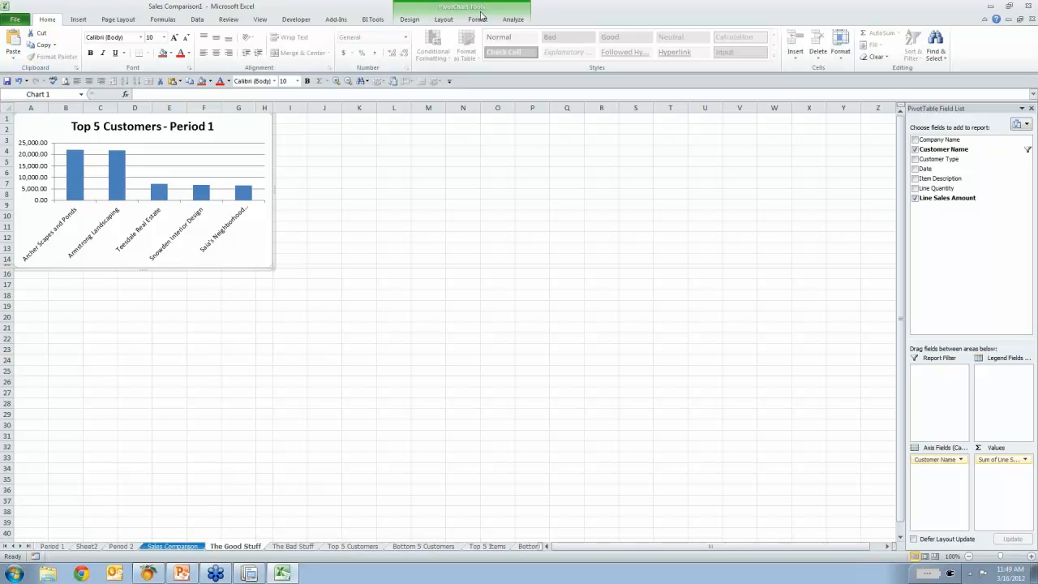
Apply the black-background chart style with red columns to the Period 1 top customers chart.
click(410, 20)
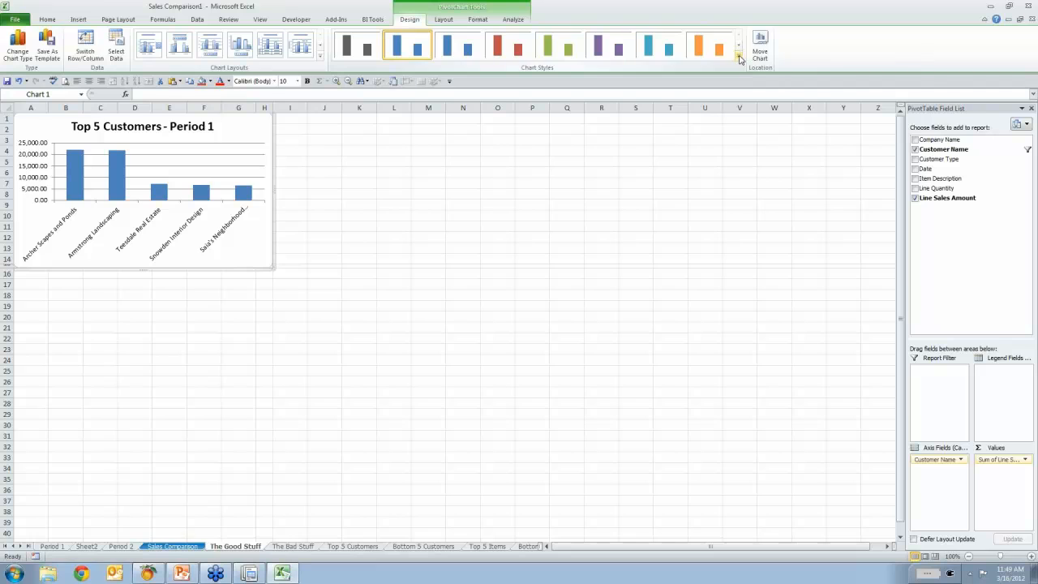
click(739, 56)
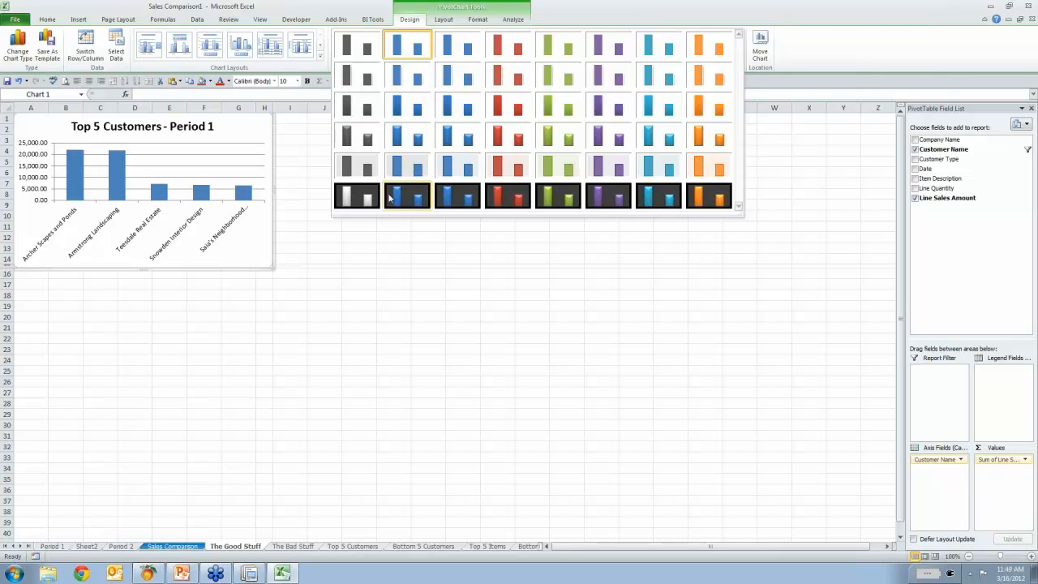
click(501, 202)
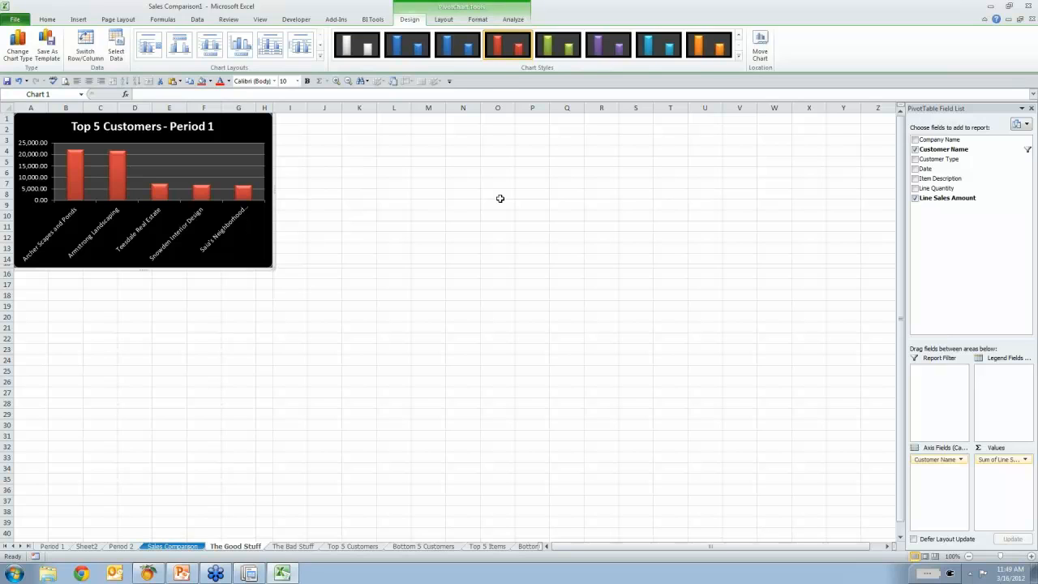
Insert a clustered column PivotChart from the Period 2 PivotTable on the Top 5 Customers worksheet.
click(360, 549)
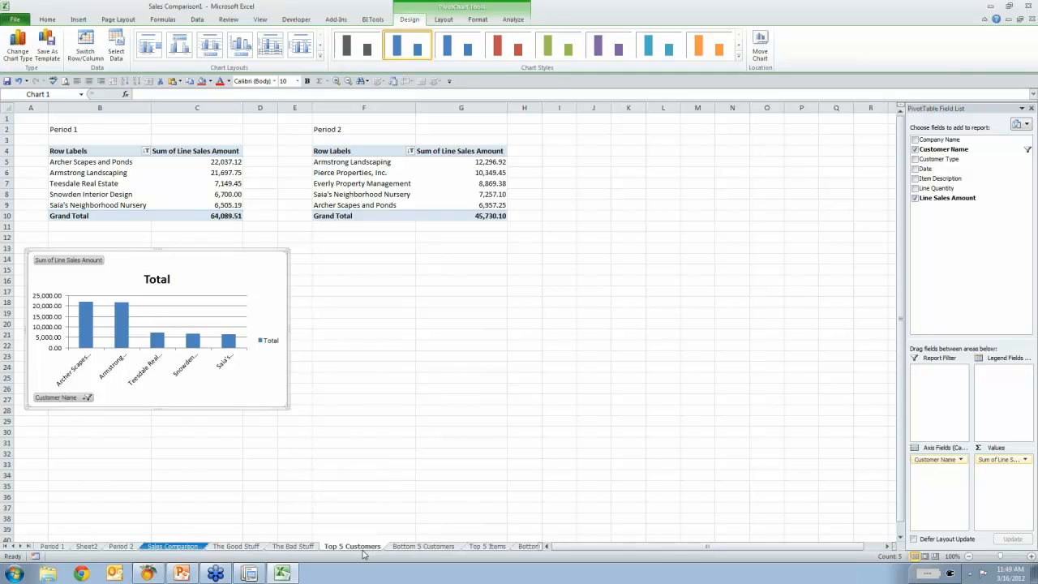
click(376, 174)
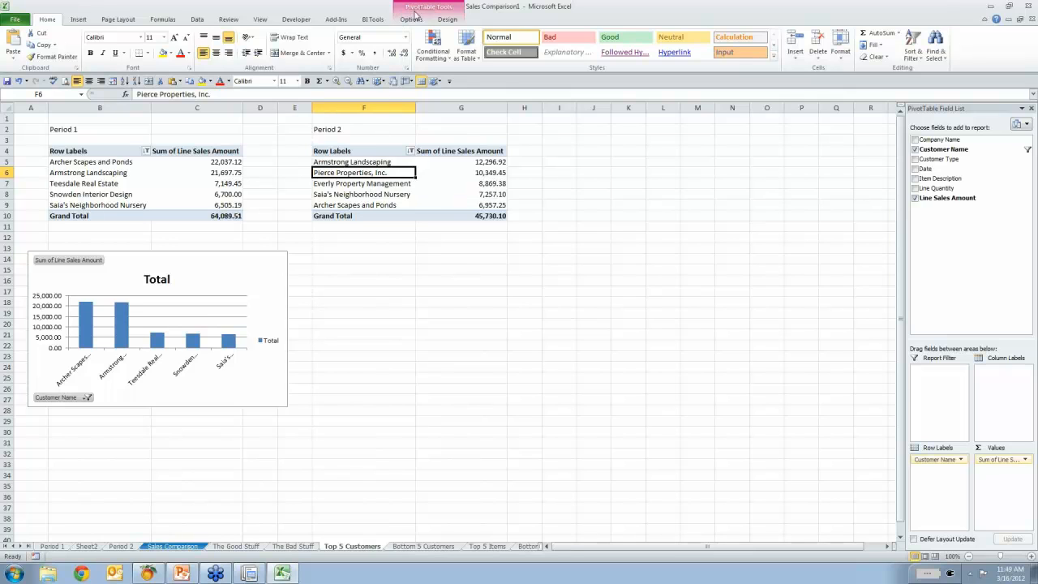
click(412, 19)
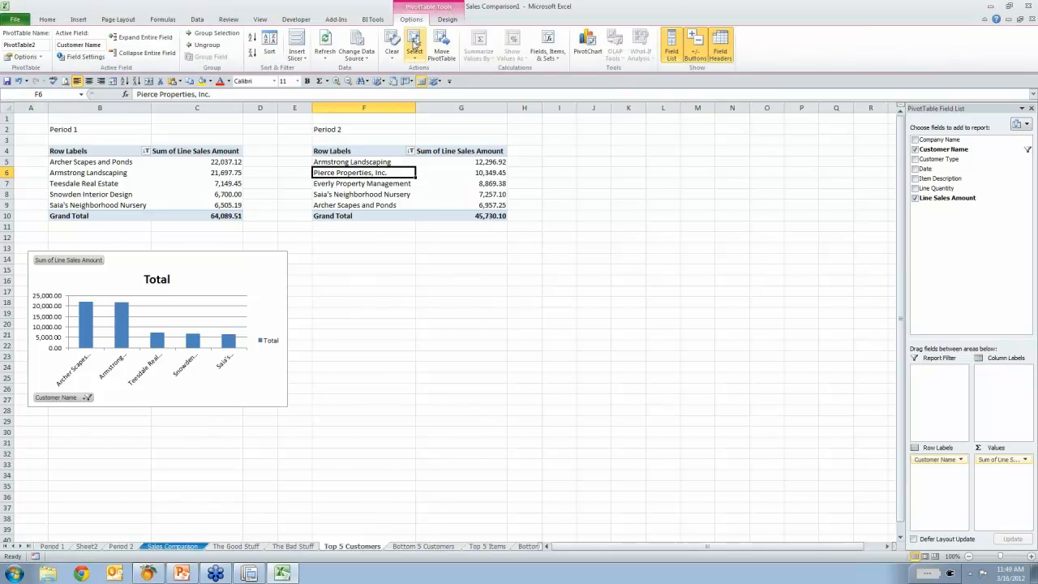
click(588, 45)
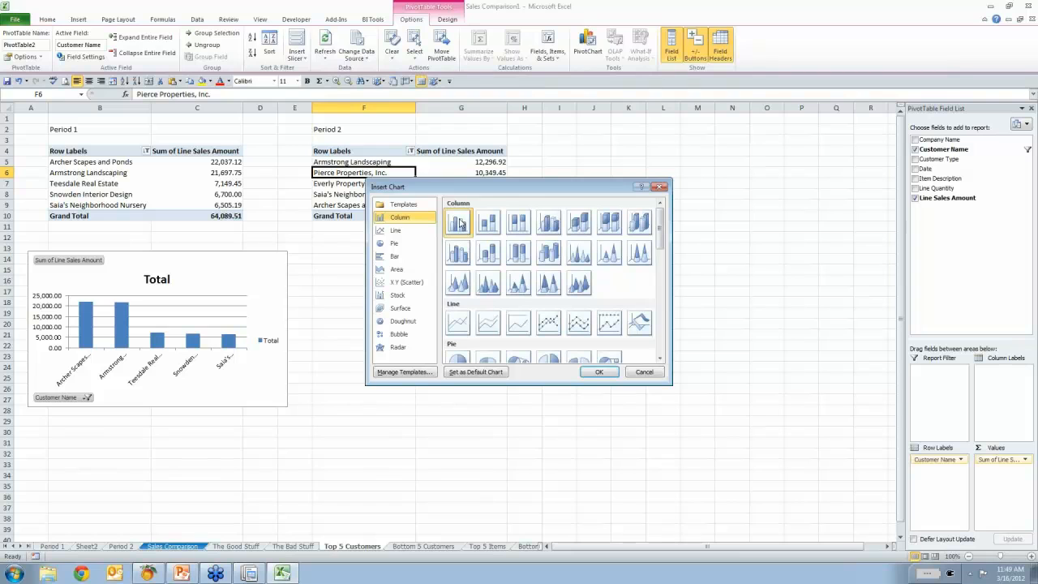
click(601, 371)
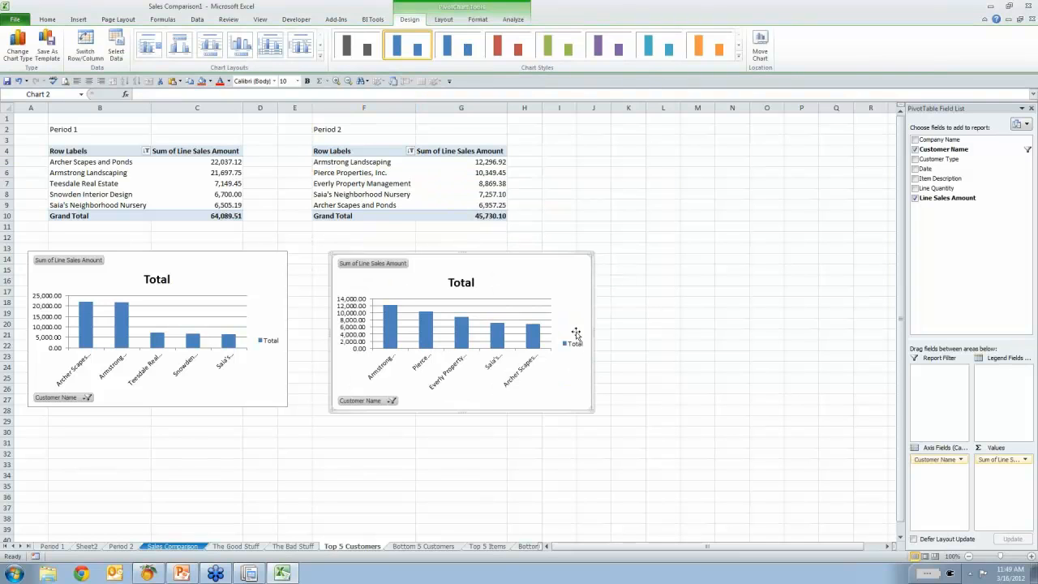
Copy the Period 2 top customers chart to cell I1 of The Good Stuff worksheet.
right_click(524, 270)
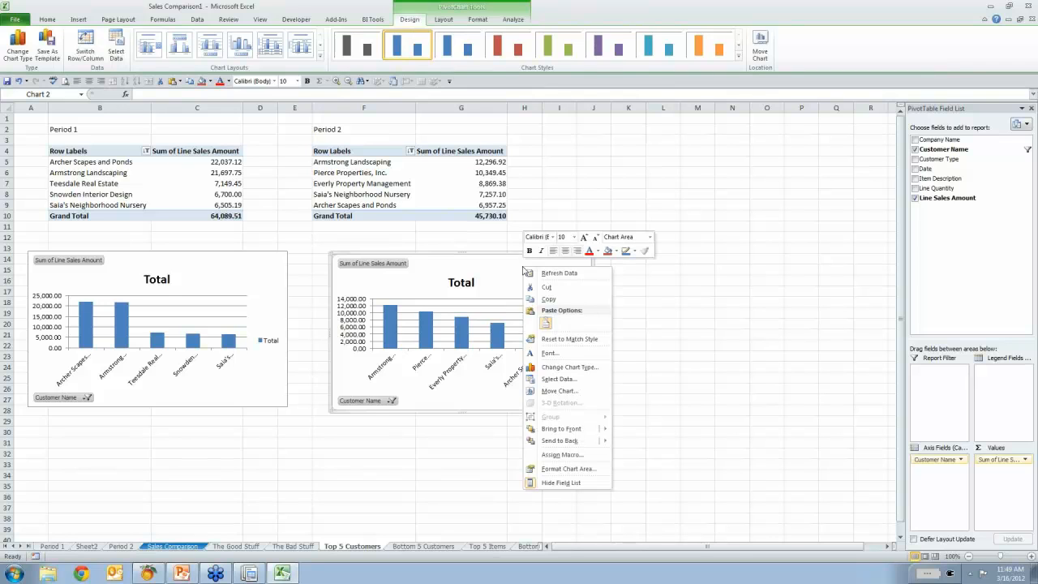
click(547, 299)
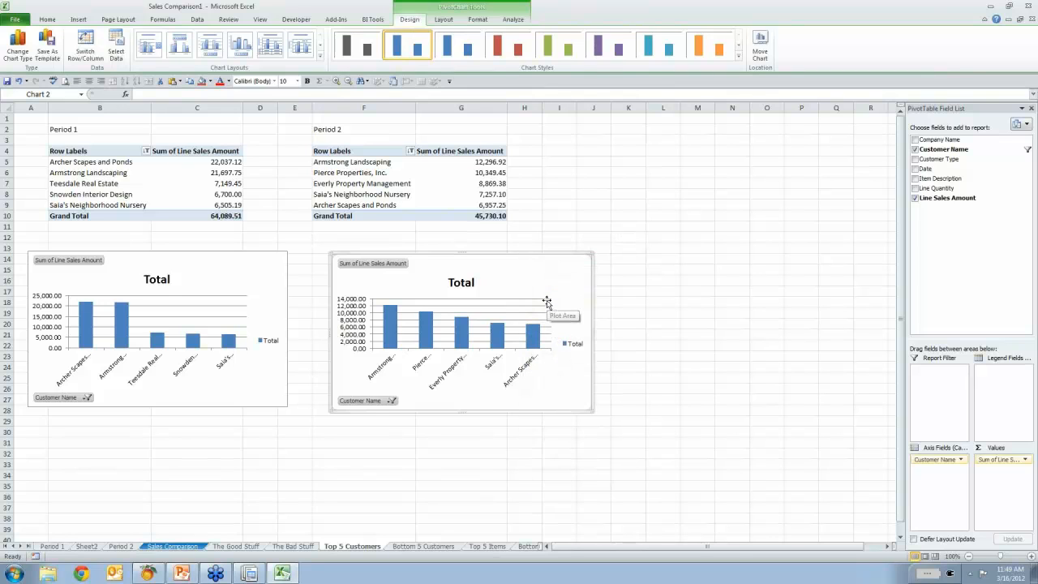
click(243, 546)
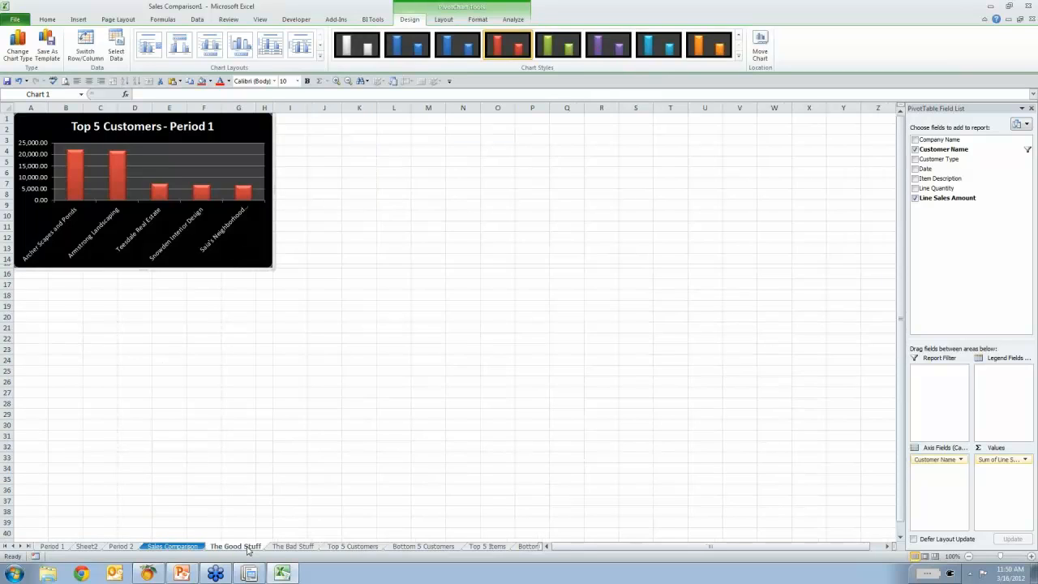
click(289, 120)
right_click(289, 120)
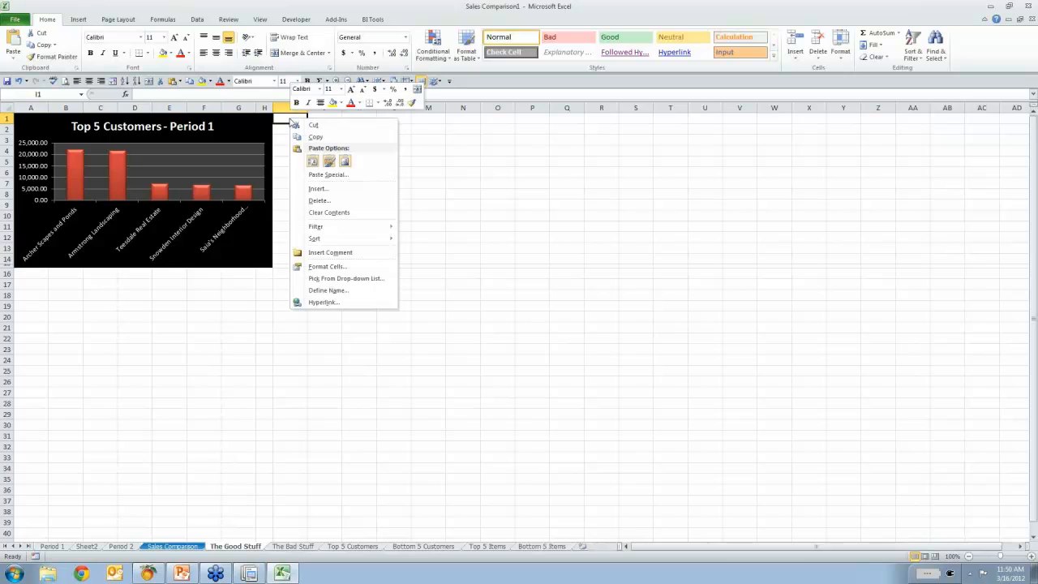
click(313, 160)
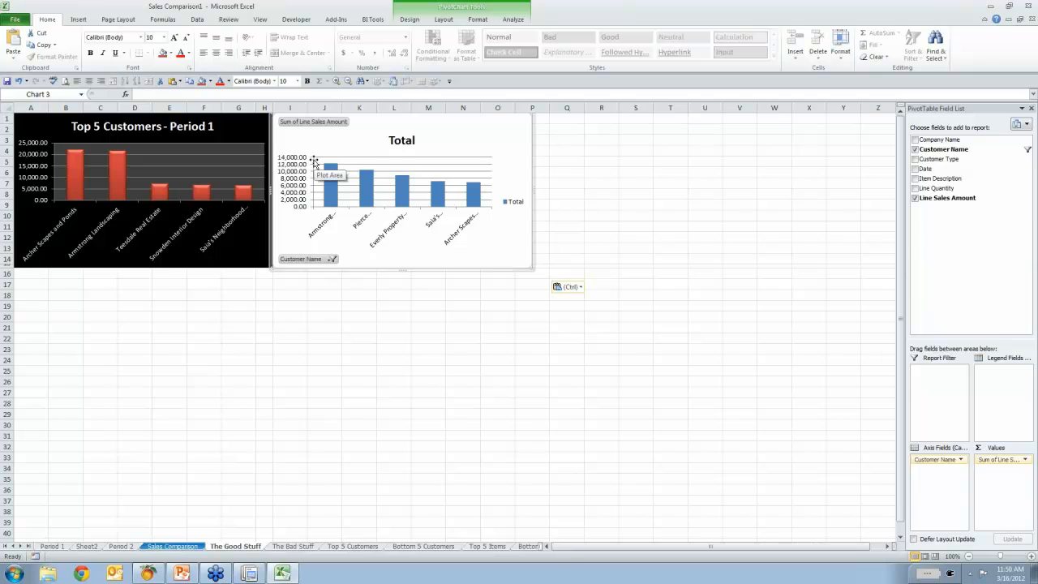
key(Escape)
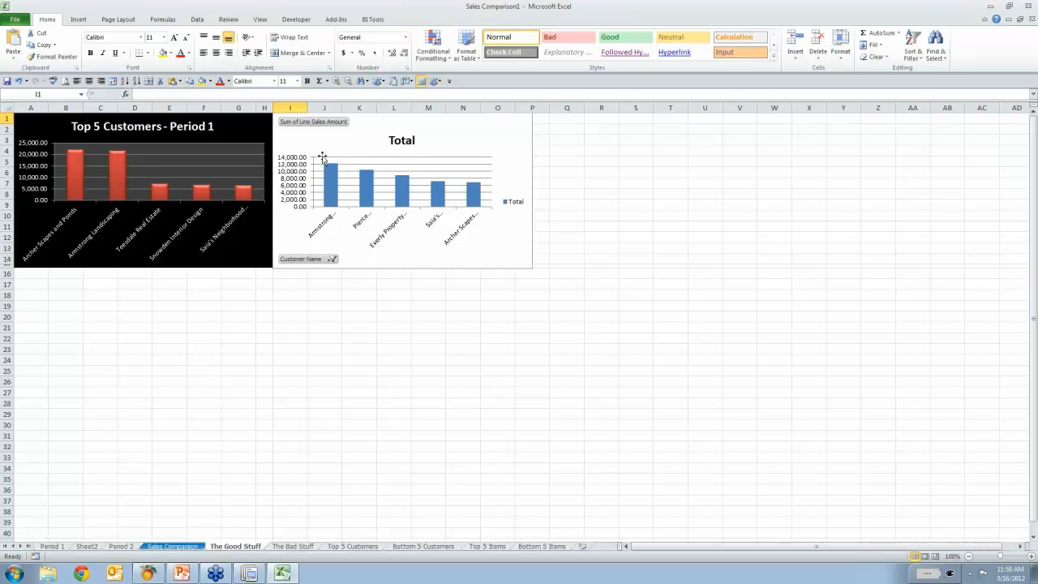
Hide all field buttons on the pasted Period 2 chart and delete its legend.
right_click(305, 261)
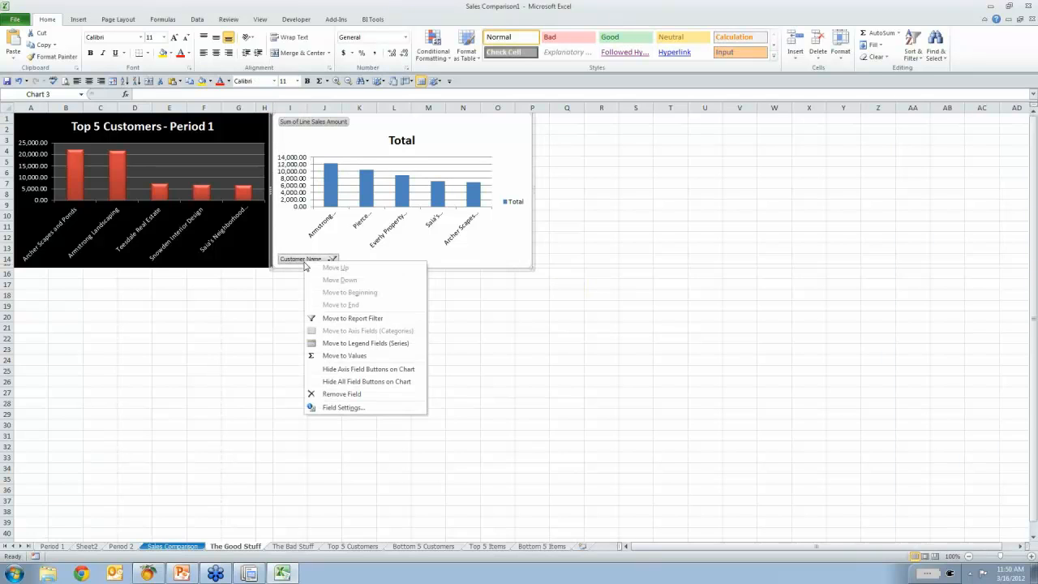
click(340, 382)
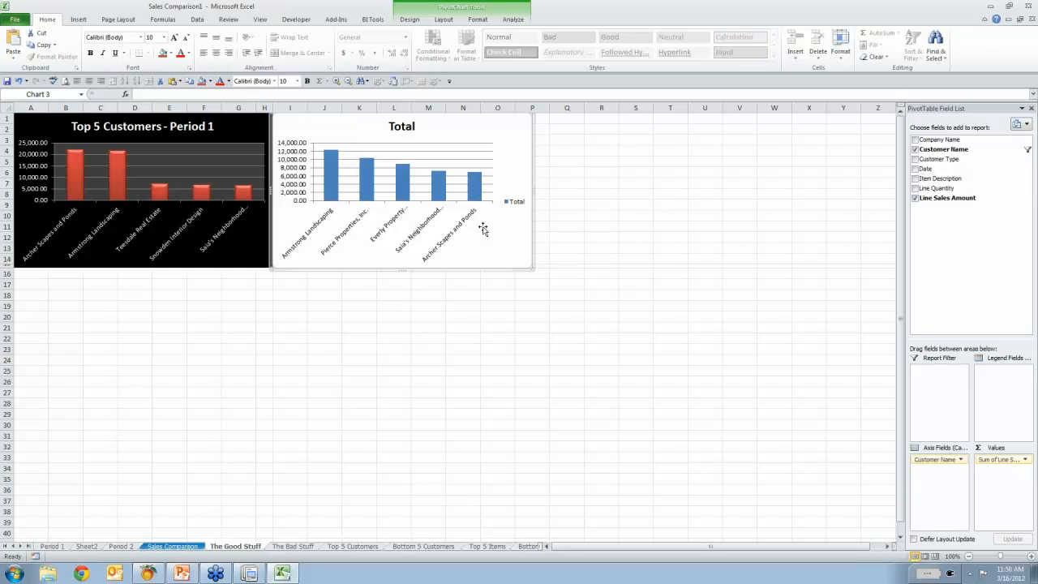
right_click(514, 204)
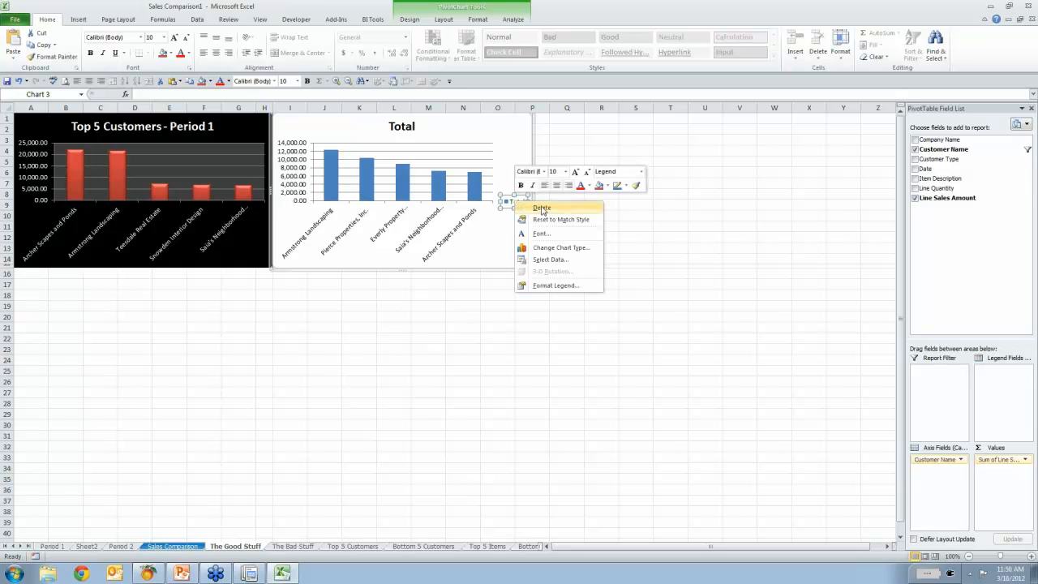
click(542, 207)
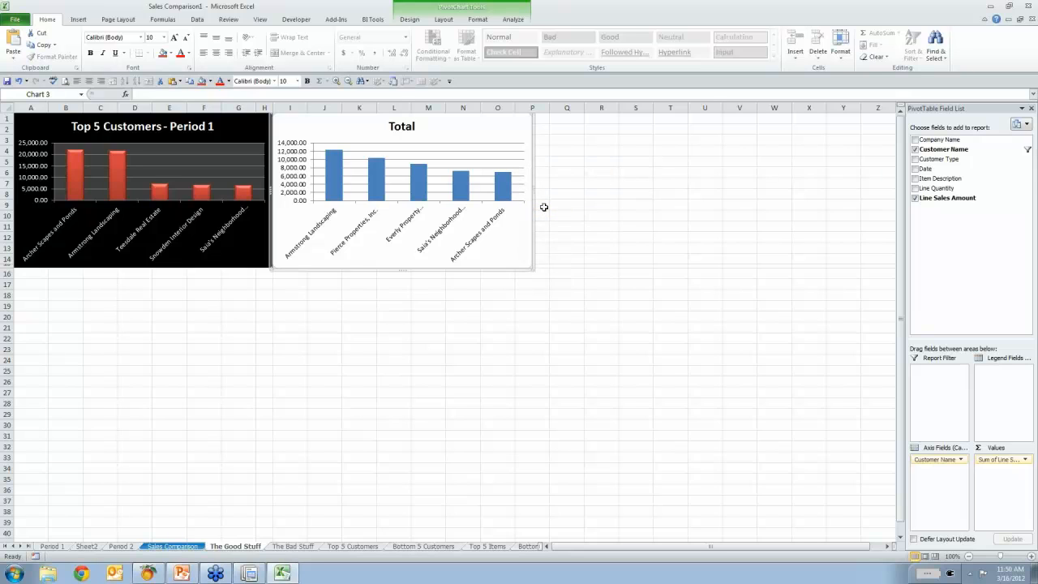
Change the Period 2 chart's title to "Top 5 Customers - Period 2".
right_click(404, 131)
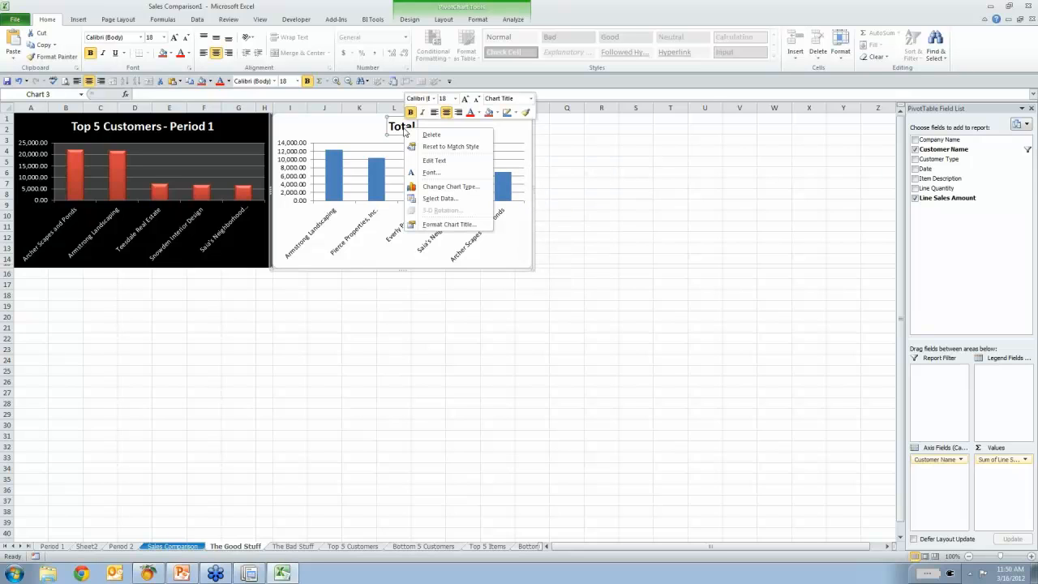
click(435, 162)
text(Top 5 C)
text(ustomers)
text( - )
text(Period 2)
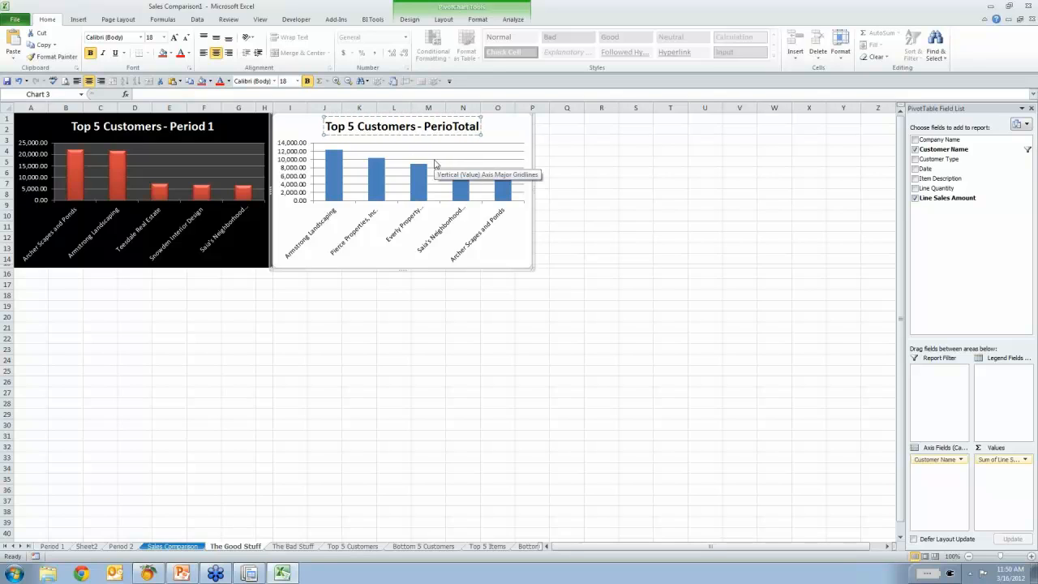
key(Delete)
key(Delete)
key(Delete)
key(Delete)
key(Delete)
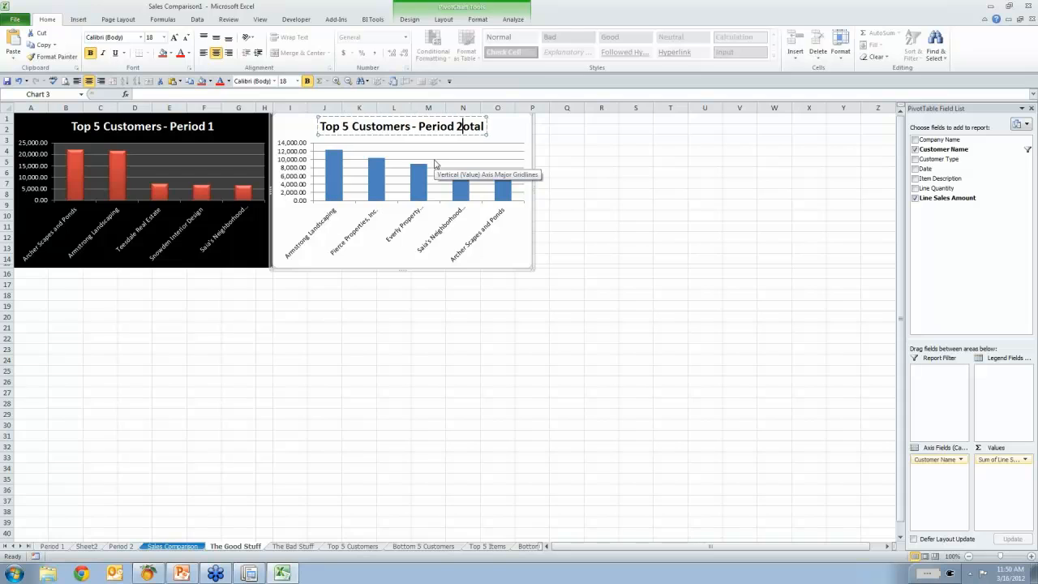
click(505, 127)
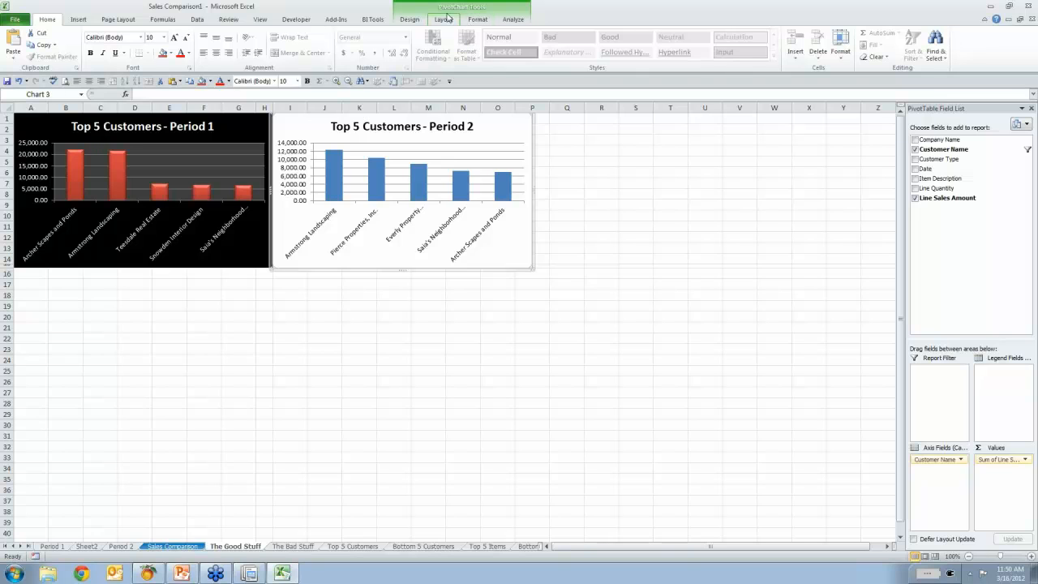
Apply the black-background chart style with light blue columns to the Period 2 top customers chart.
click(412, 19)
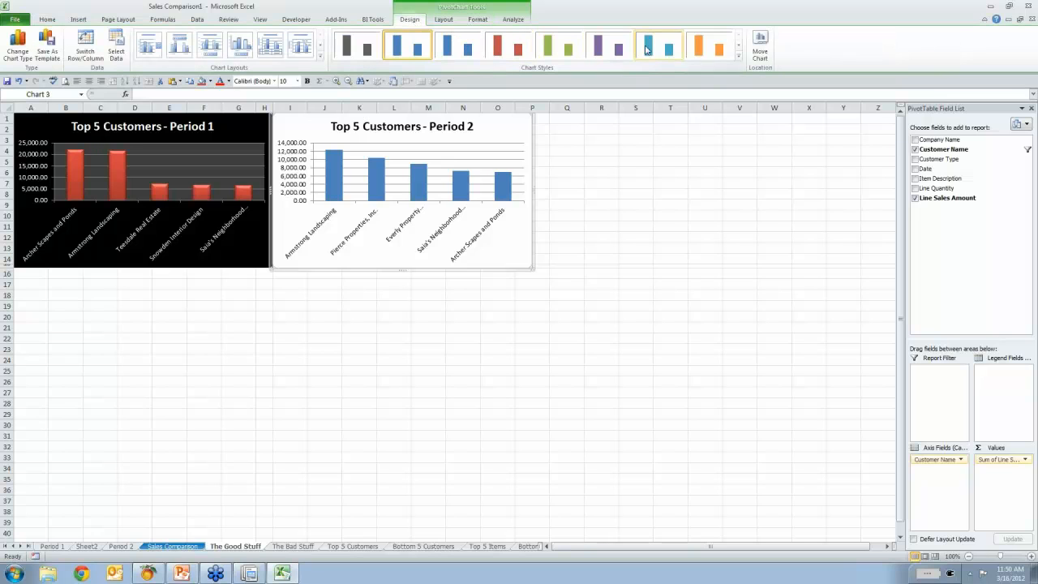
click(738, 57)
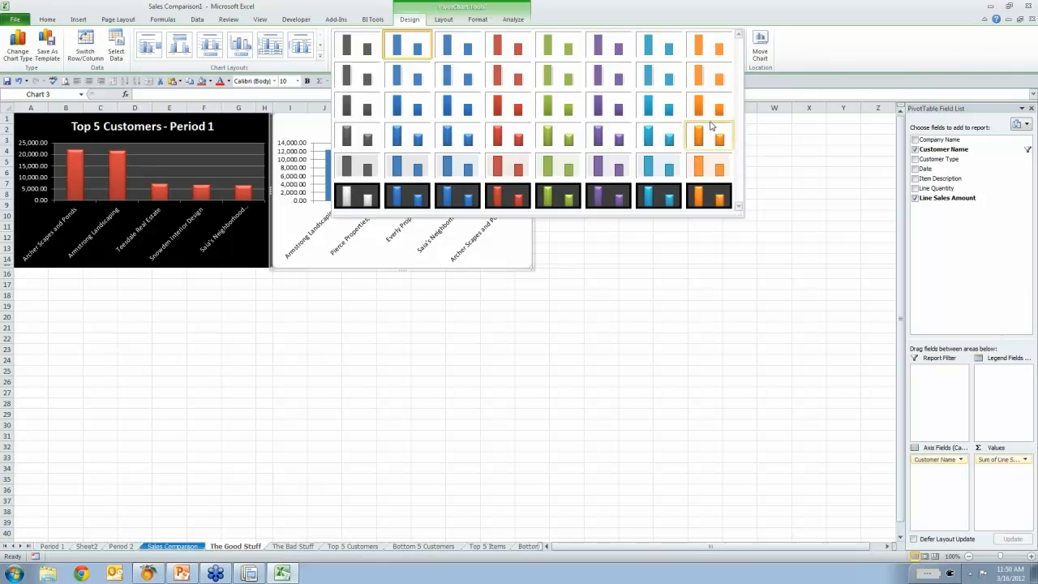
click(655, 201)
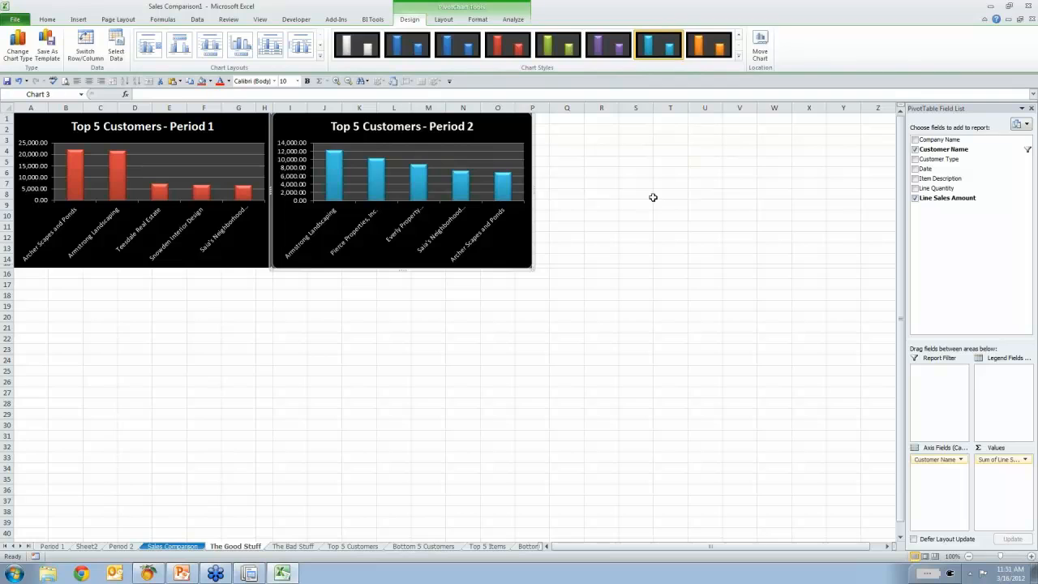
Insert an exploded 3-D pie PivotChart from the Period 1 PivotTable on Top 5 Items and place it below that table.
click(653, 197)
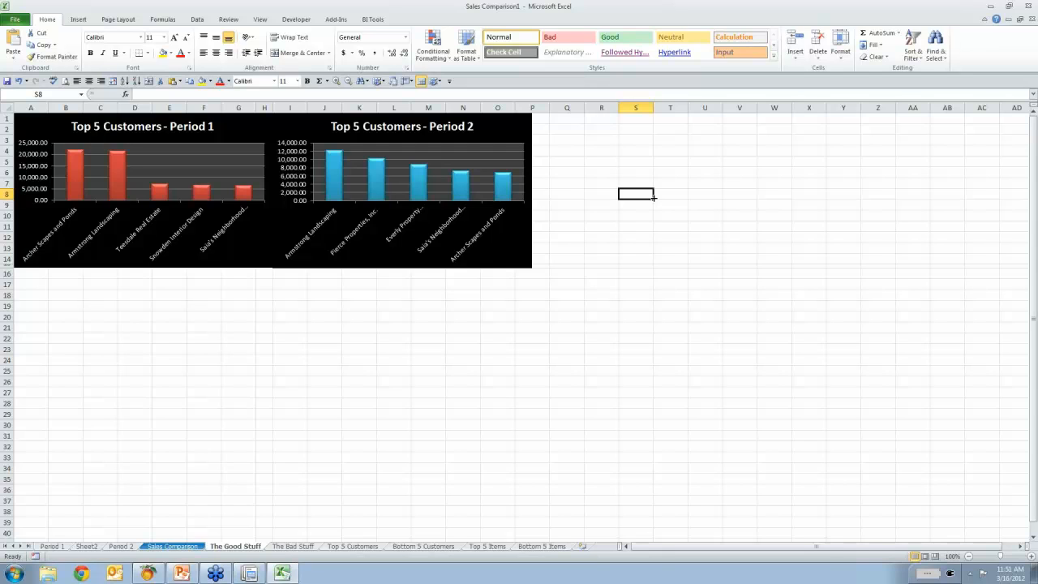
click(486, 545)
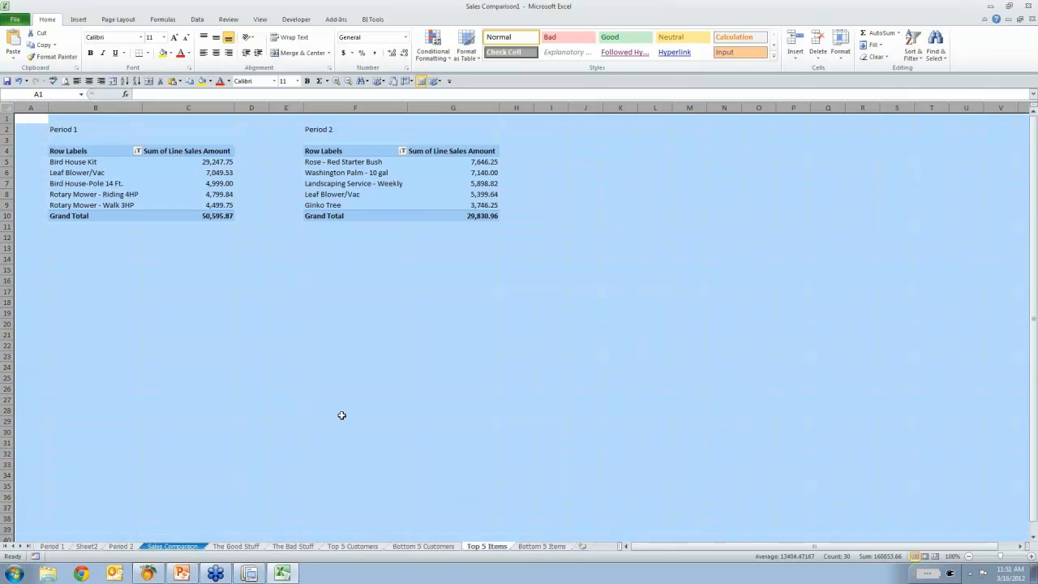
click(234, 345)
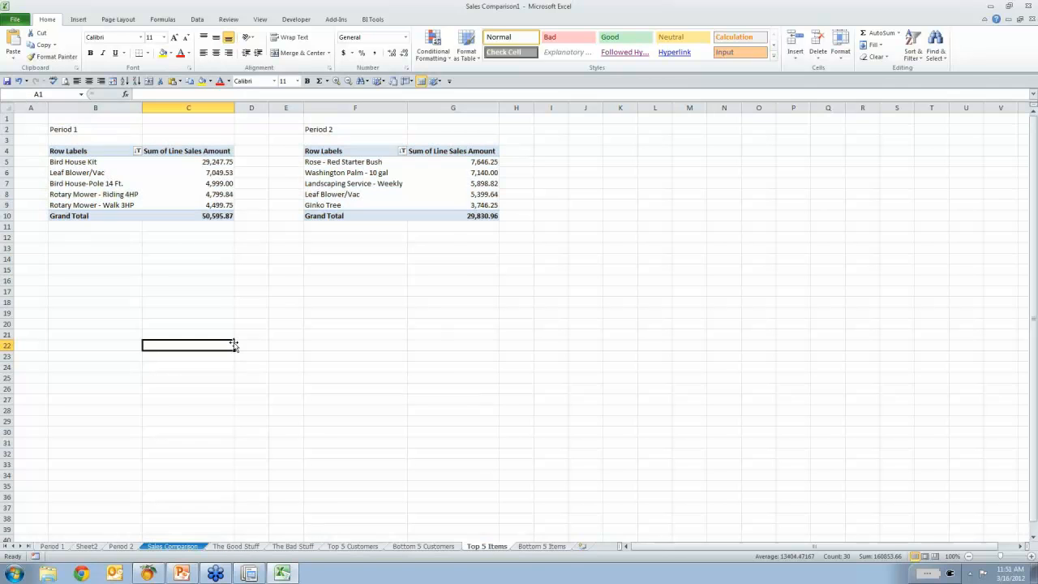
click(93, 174)
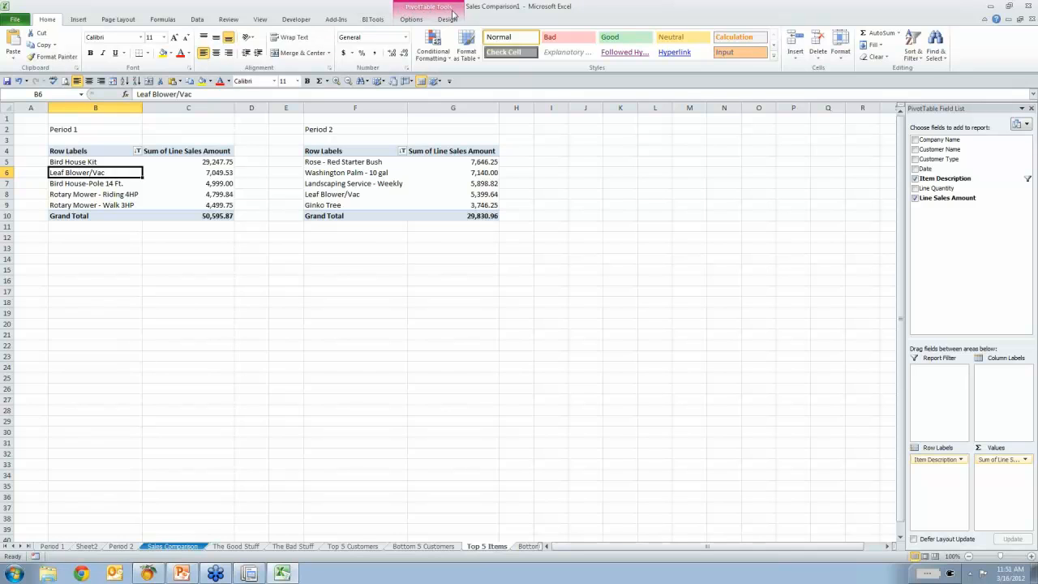
click(412, 23)
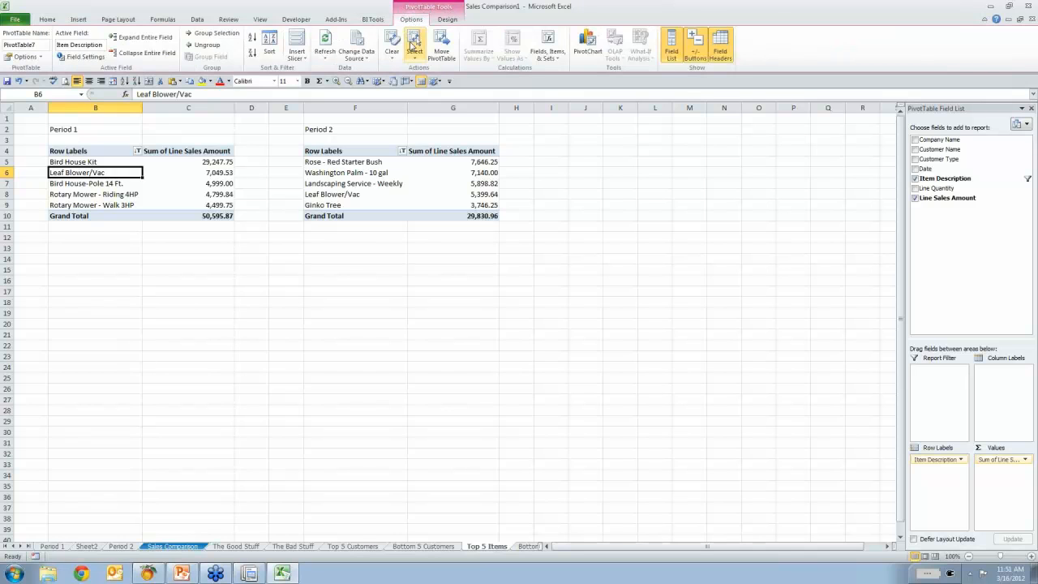
click(588, 49)
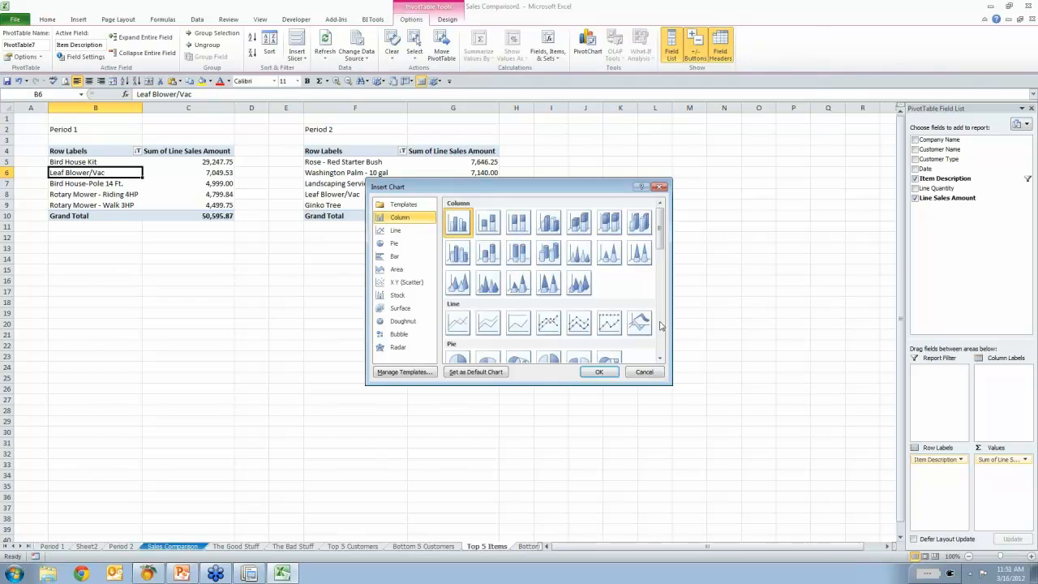
click(661, 326)
click(577, 234)
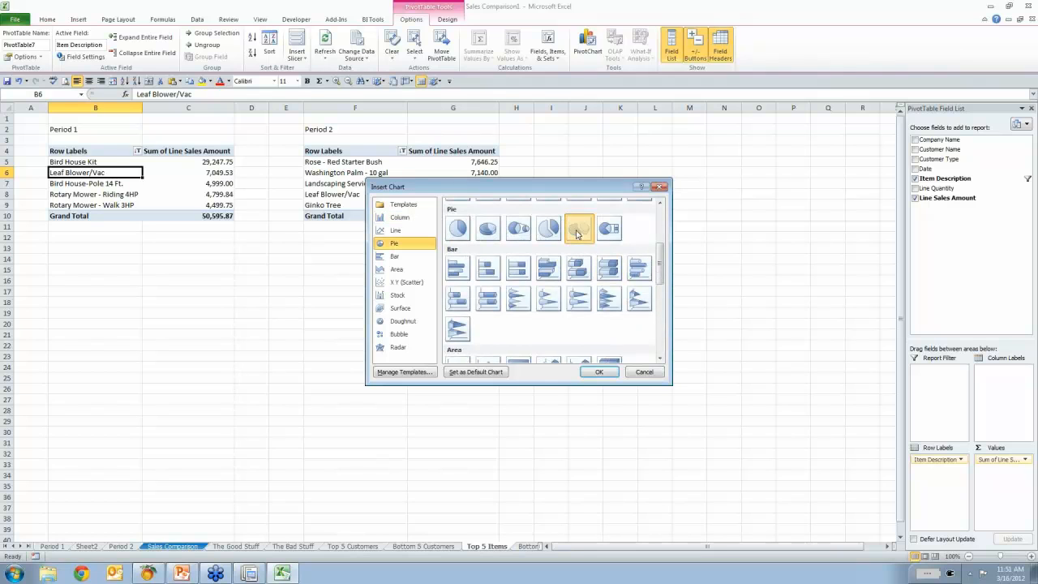
click(598, 372)
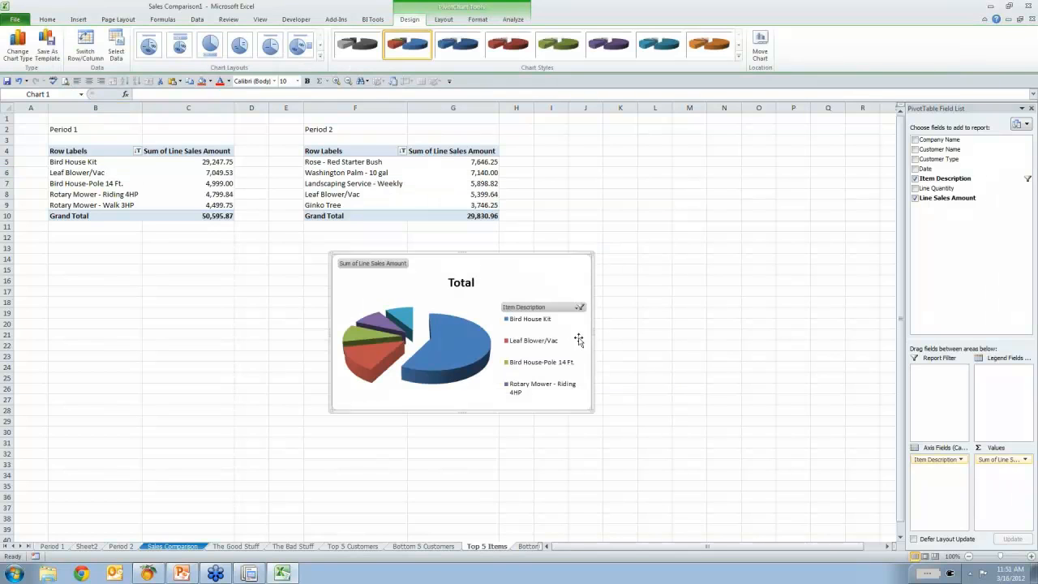
drag(544, 258, 234, 240)
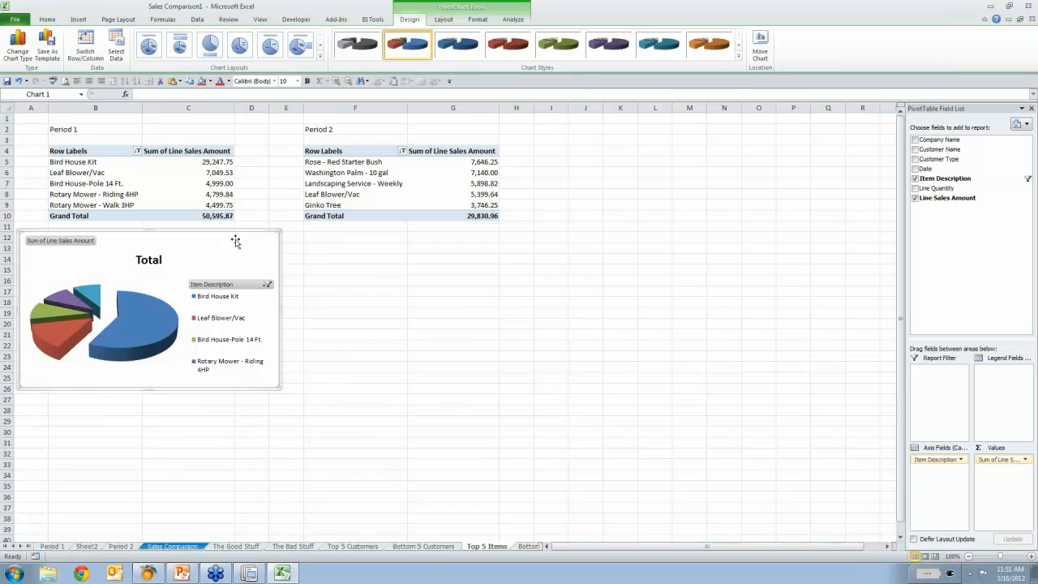
Copy the Period 1 top items pie chart to cell A16 of The Good Stuff worksheet.
right_click(235, 241)
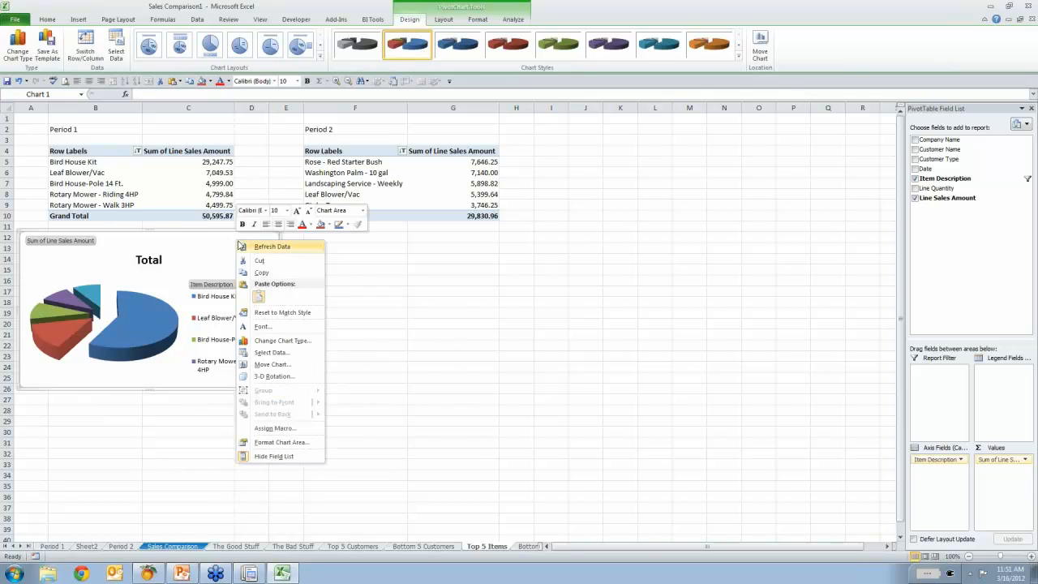
click(266, 276)
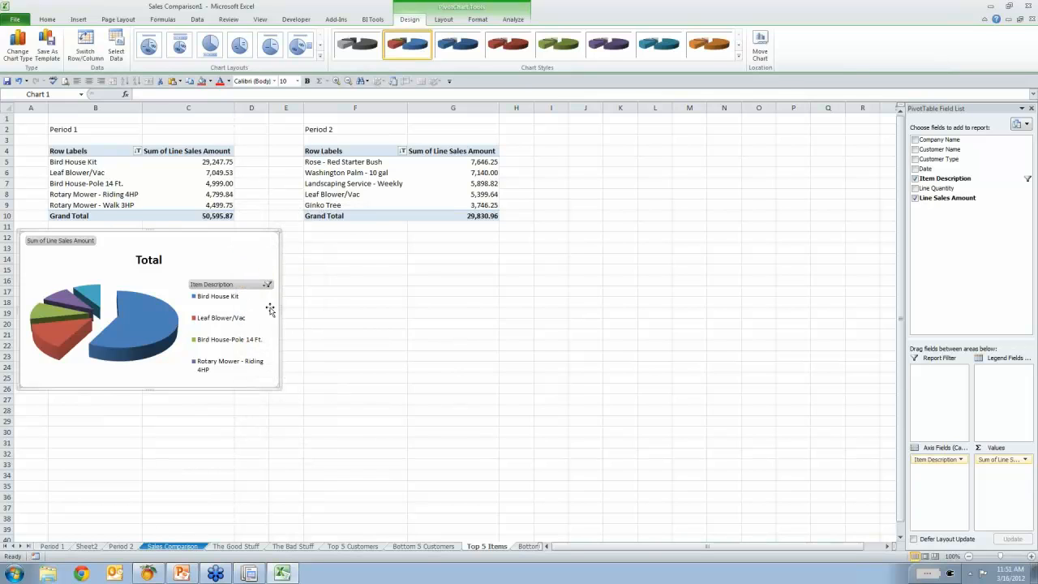
click(243, 547)
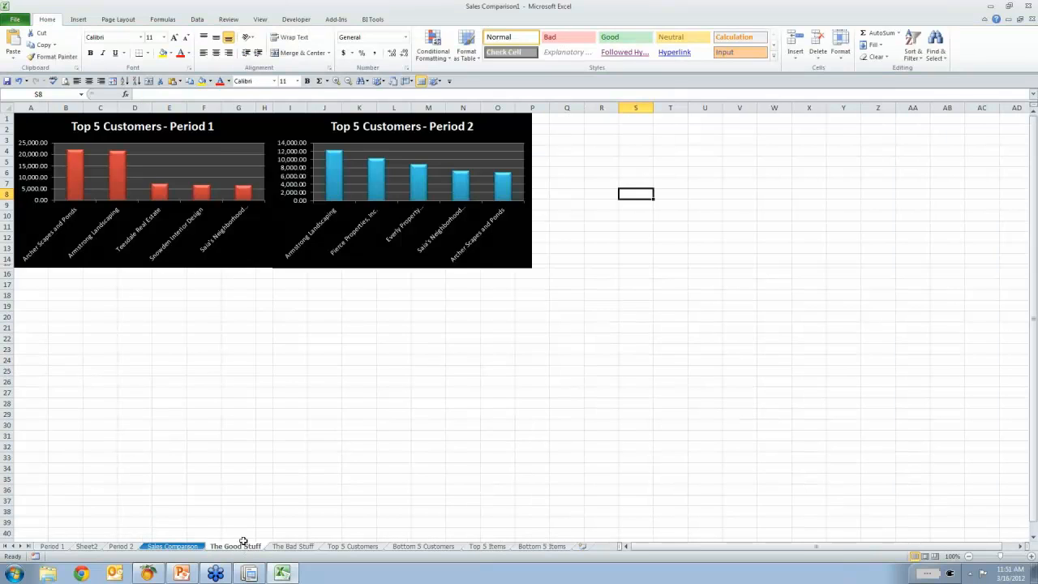
click(25, 272)
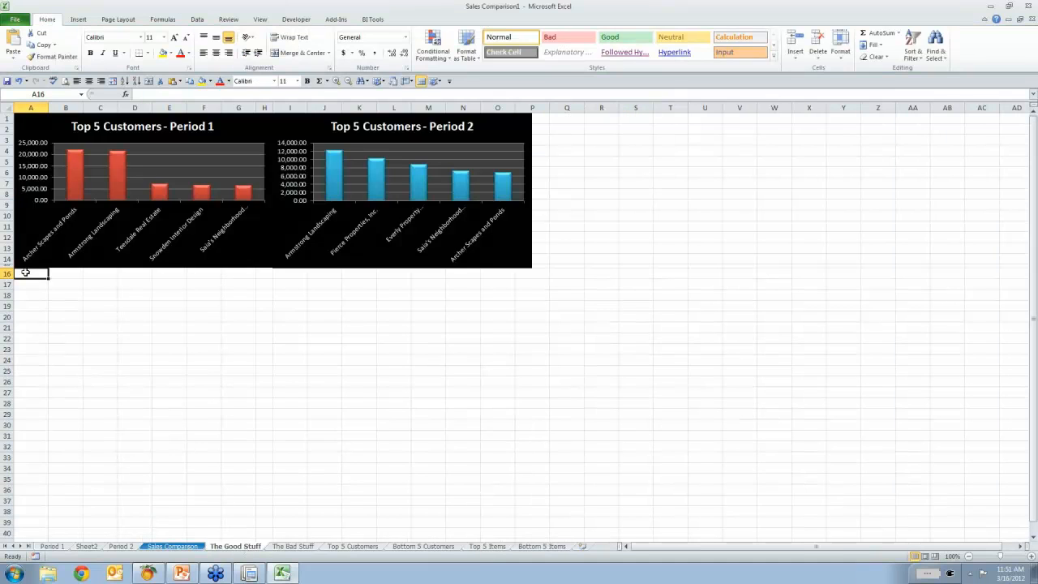
right_click(25, 272)
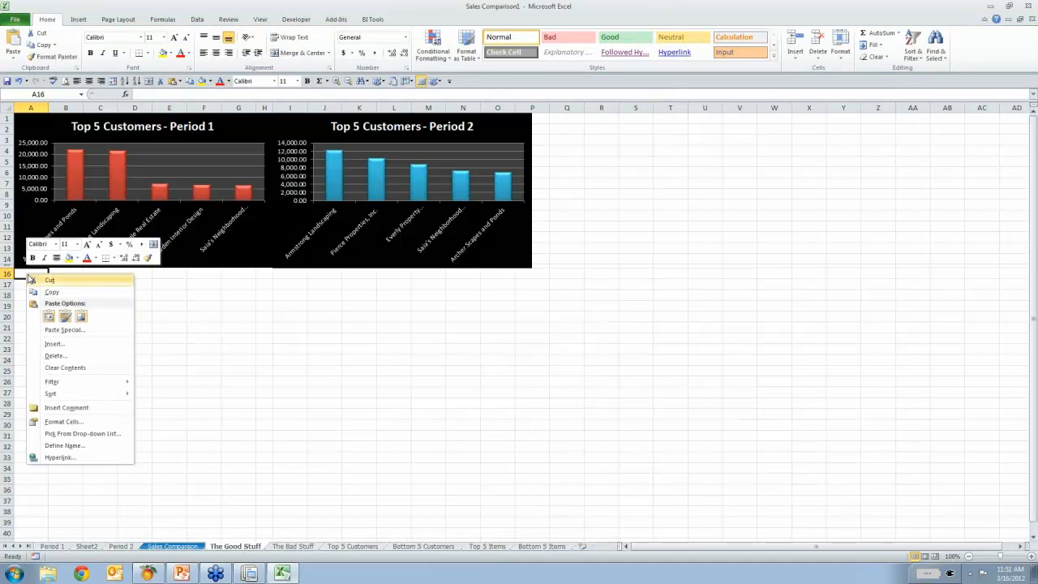
click(48, 317)
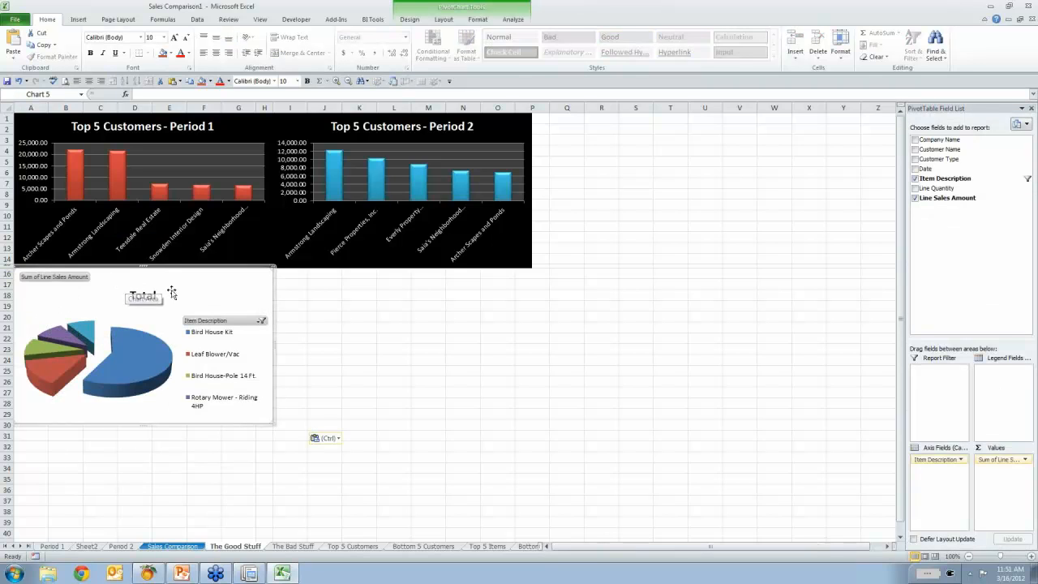
Hide all field buttons on the pasted pie chart and change its title to "Top 5 Items - Period 1".
right_click(209, 327)
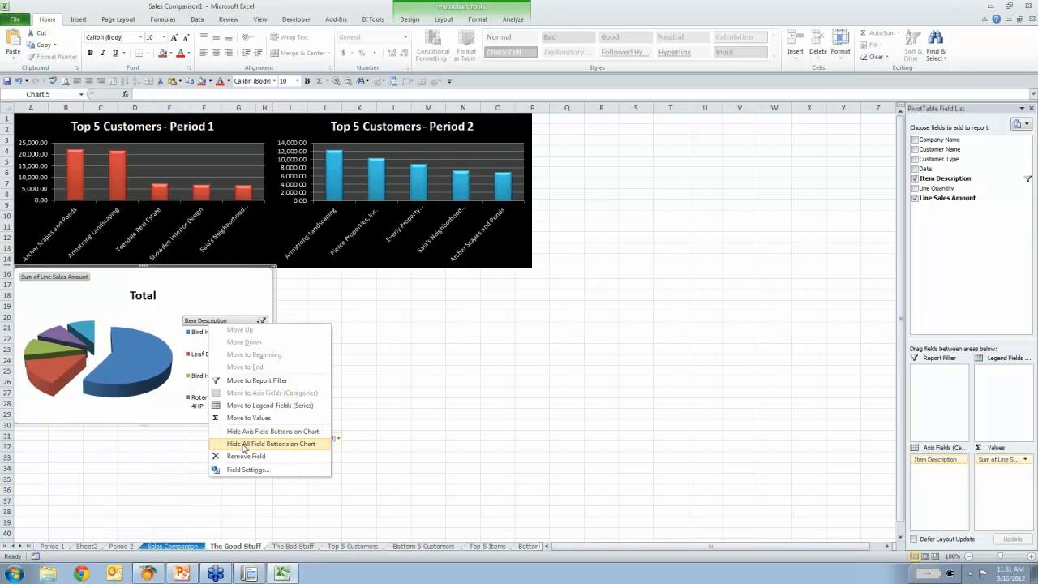
click(244, 444)
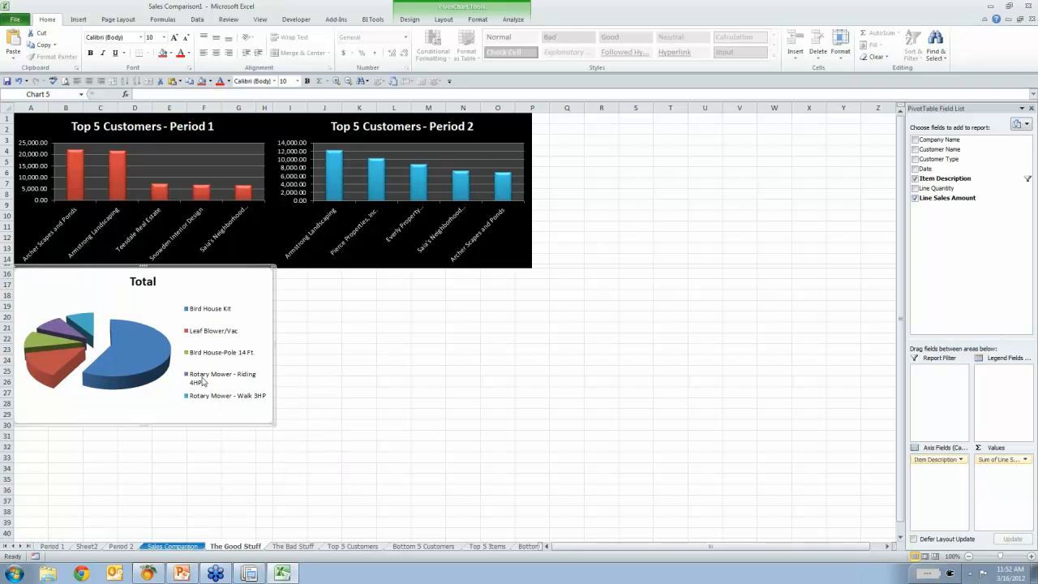
right_click(141, 283)
click(169, 315)
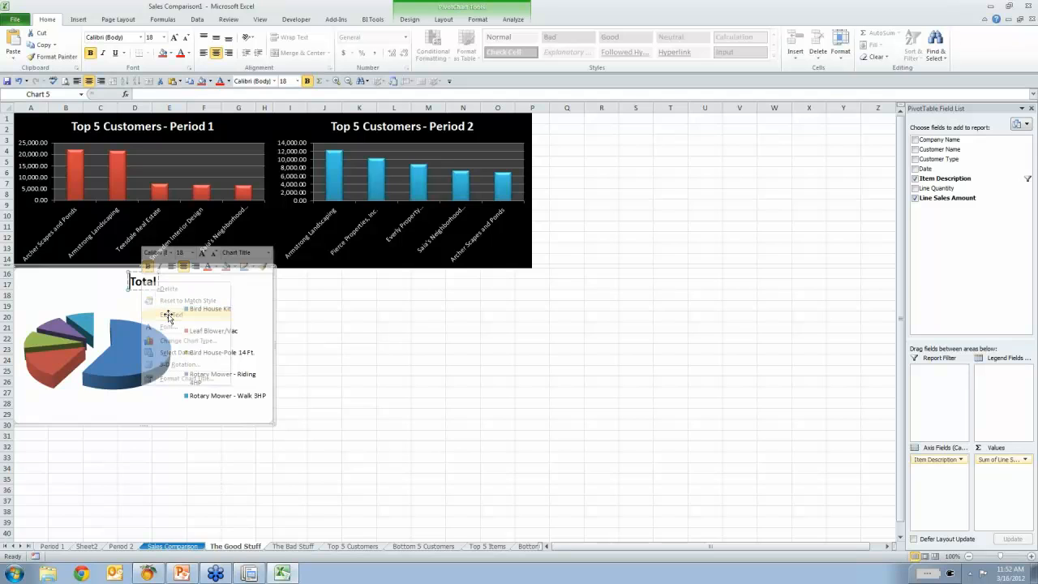
text(Top 5 Items - Period 1)
key(Delete)
key(Delete)
key(Delete)
key(Delete)
key(Delete)
click(234, 291)
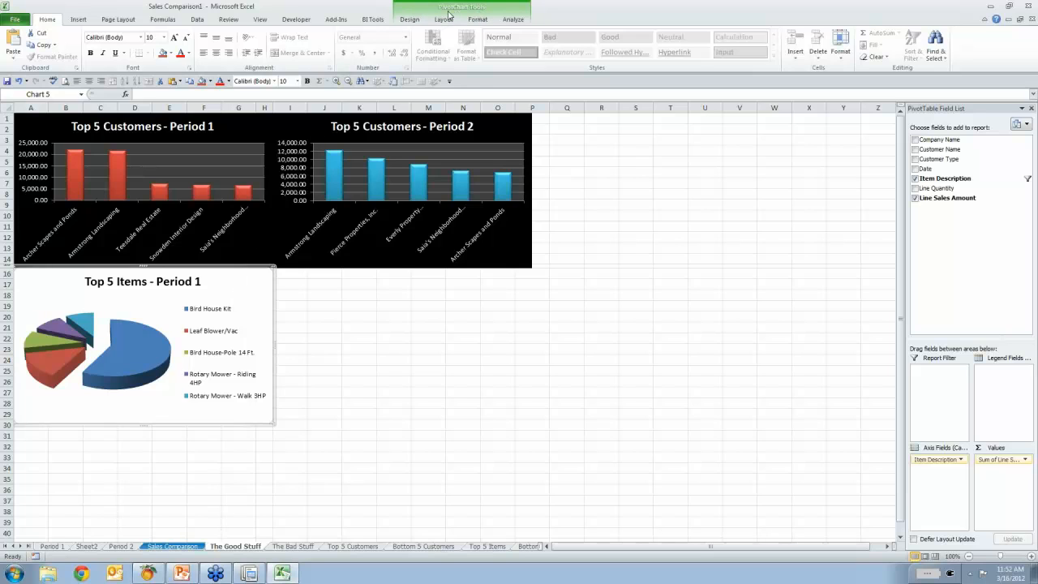
Apply the black-background chart style with multicoloured slices to the Period 1 top items pie chart.
click(420, 18)
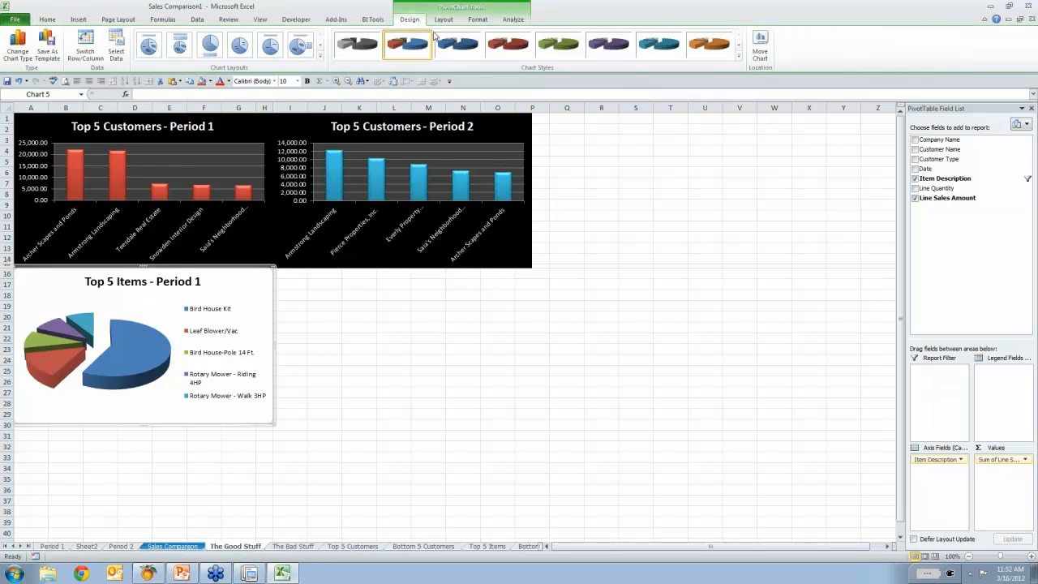
click(739, 57)
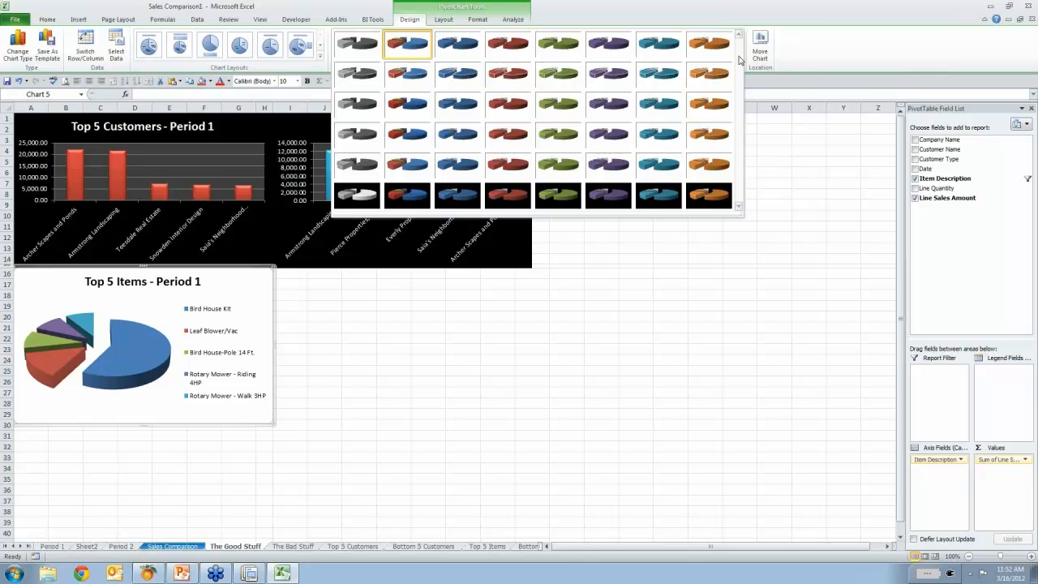
click(407, 198)
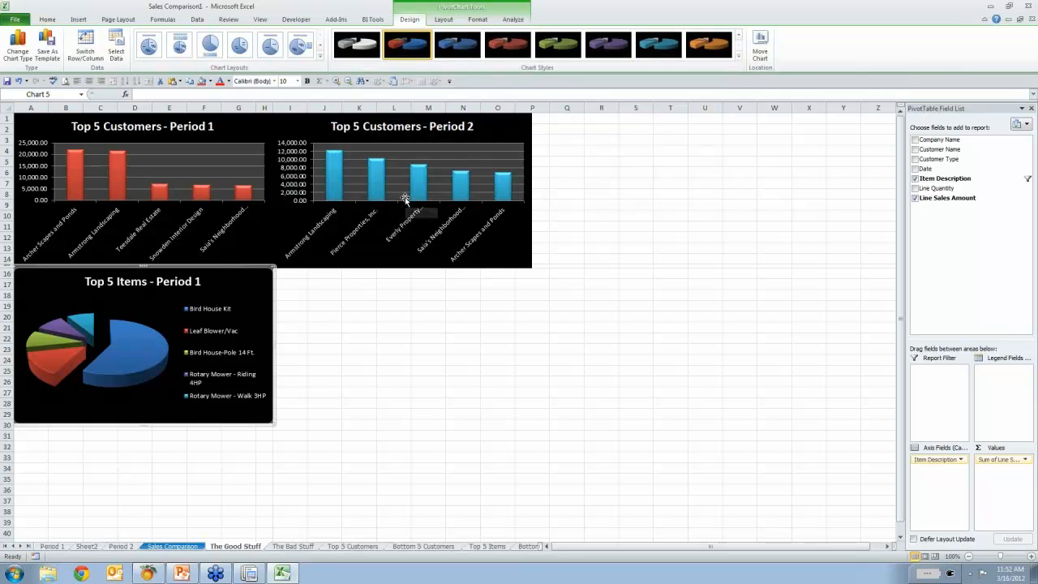
click(327, 402)
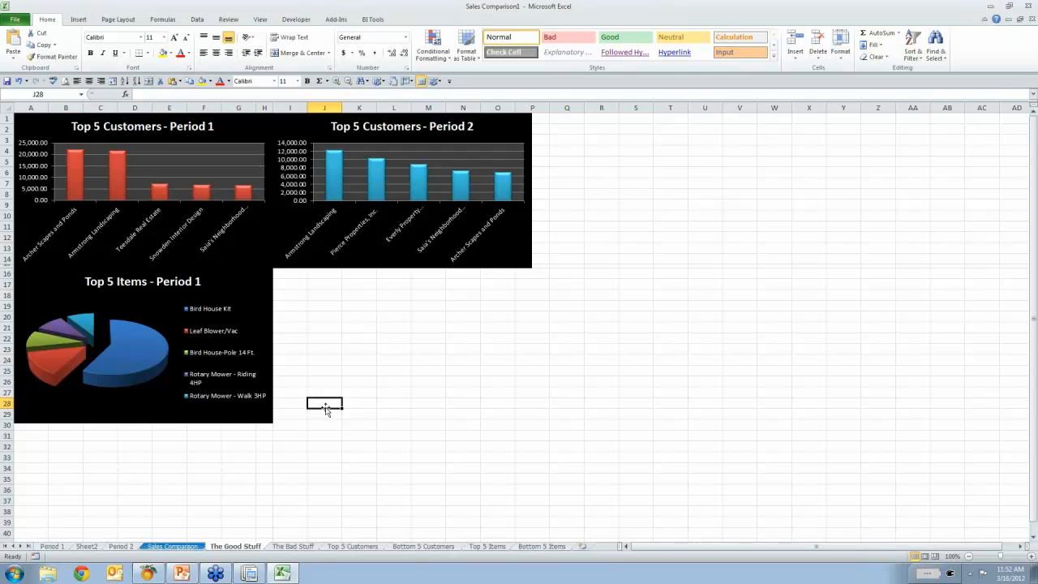
Insert an exploded 3-D pie PivotChart from the Period 2 PivotTable on the Top 5 Items worksheet.
click(488, 546)
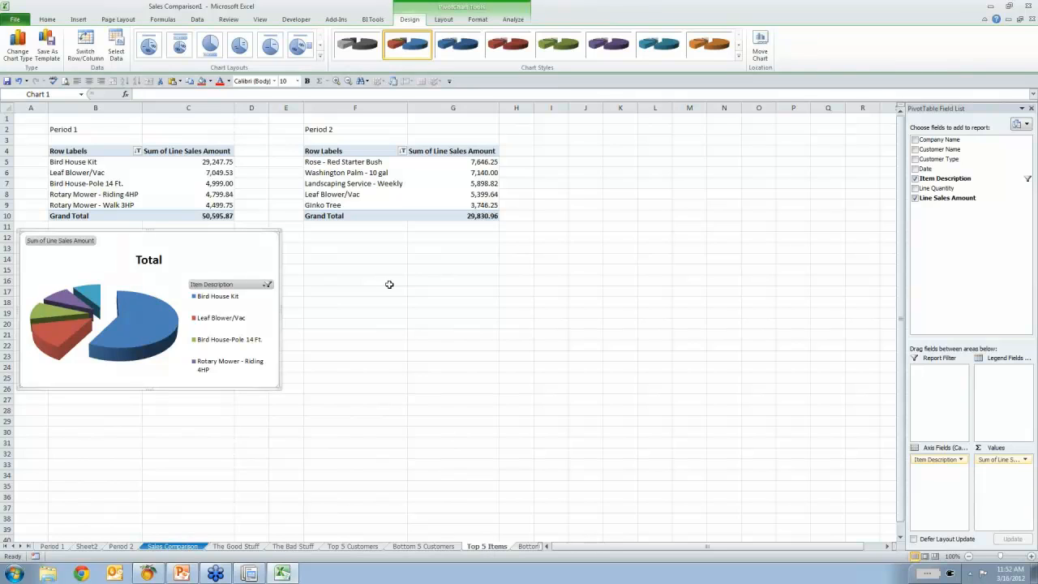
click(350, 173)
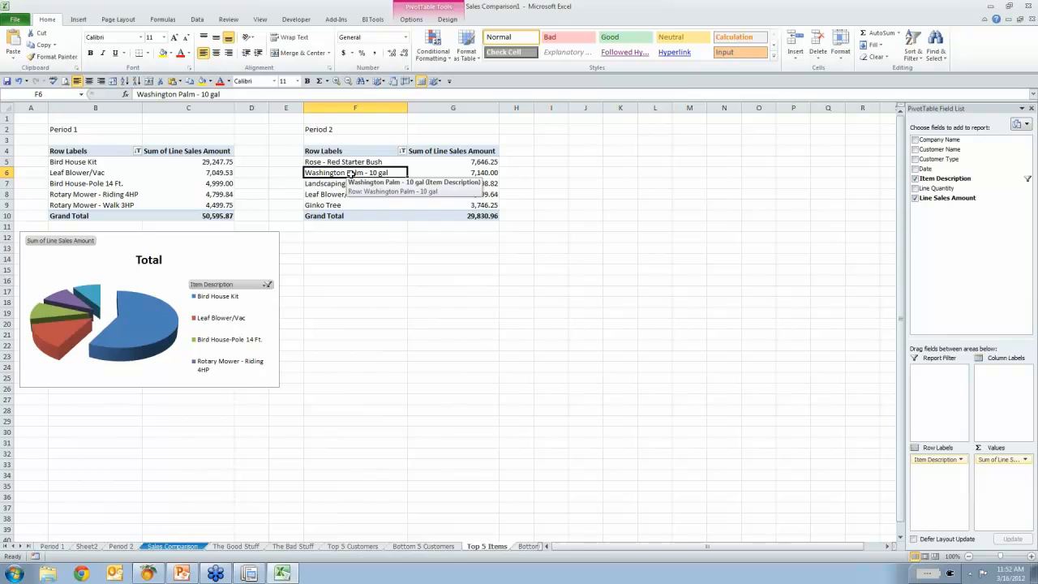
click(411, 20)
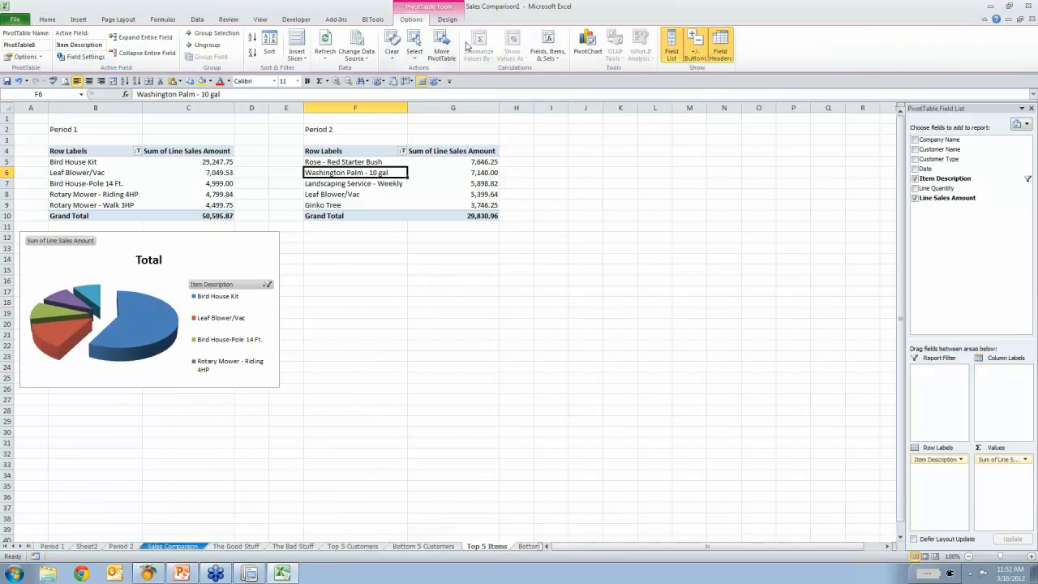
click(588, 51)
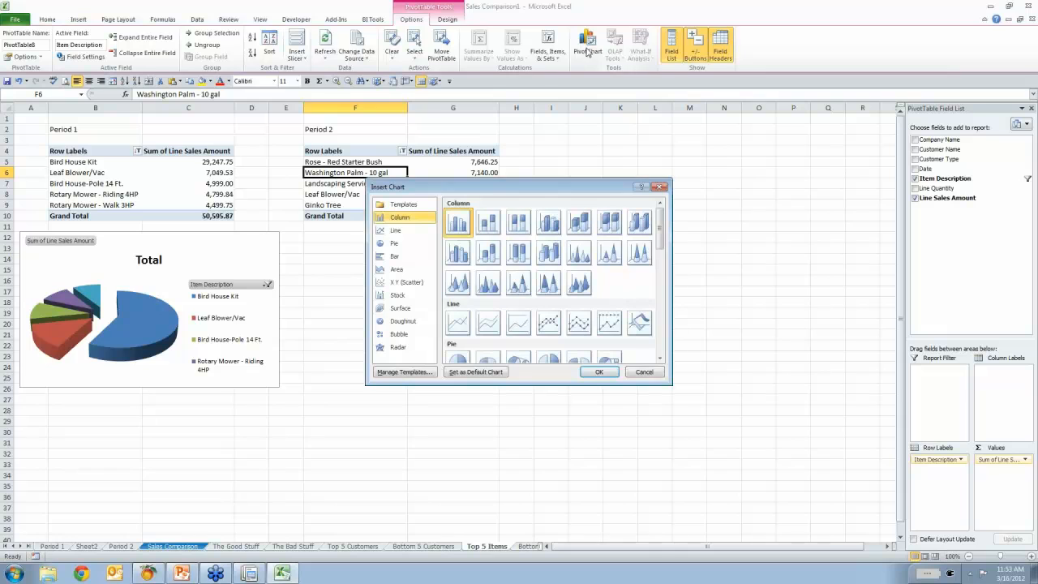
click(659, 326)
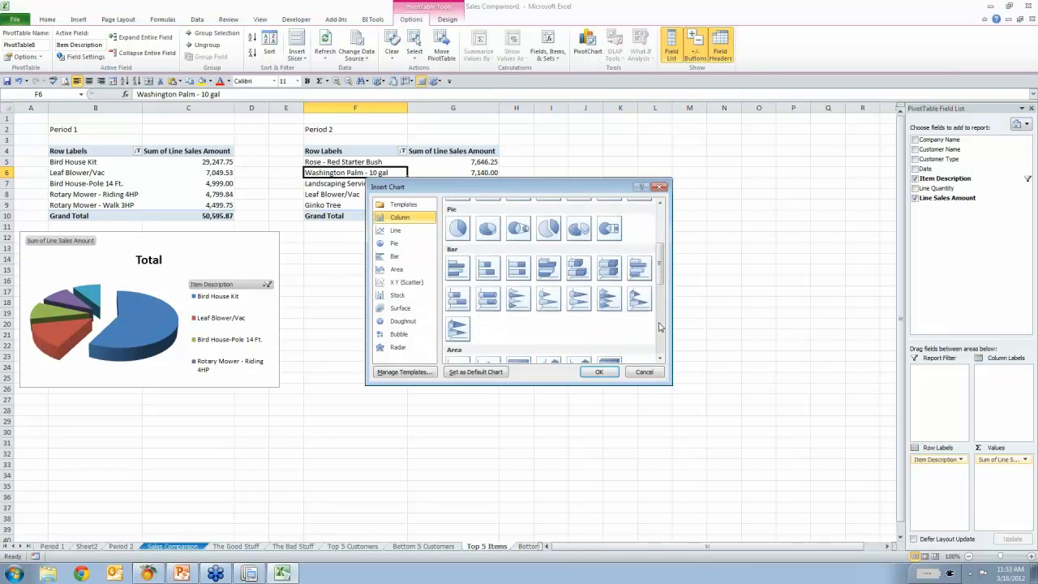
click(580, 231)
click(598, 371)
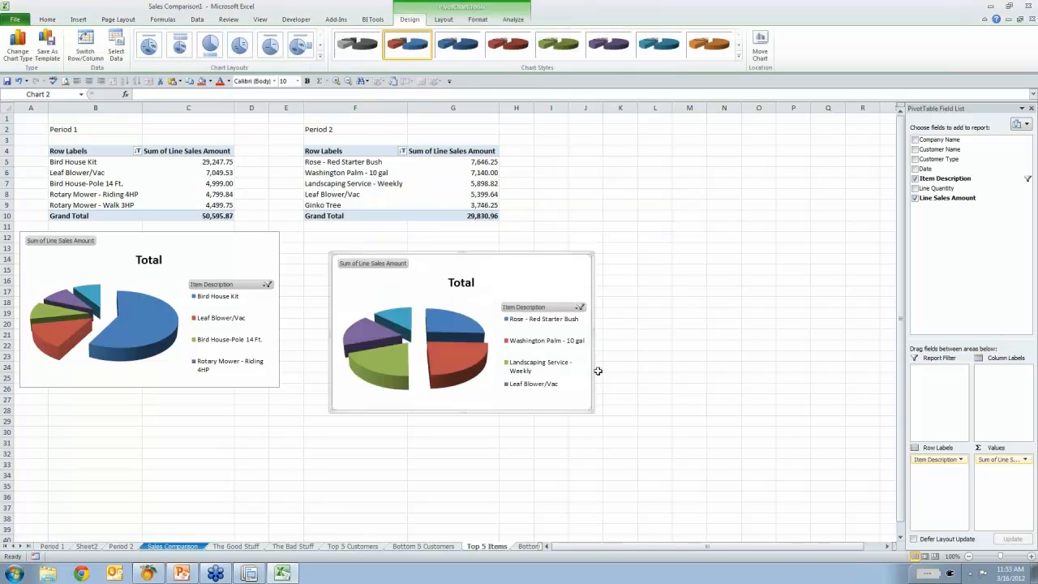
Copy the Period 2 top items pie chart to cell I16 of The Good Stuff and hide all field buttons on the copy.
right_click(526, 271)
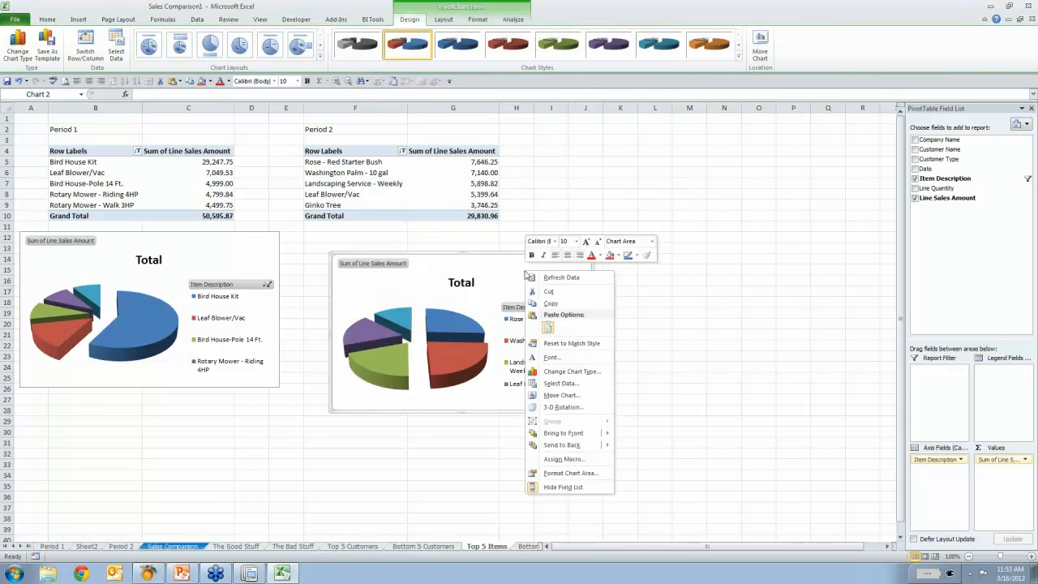
click(555, 309)
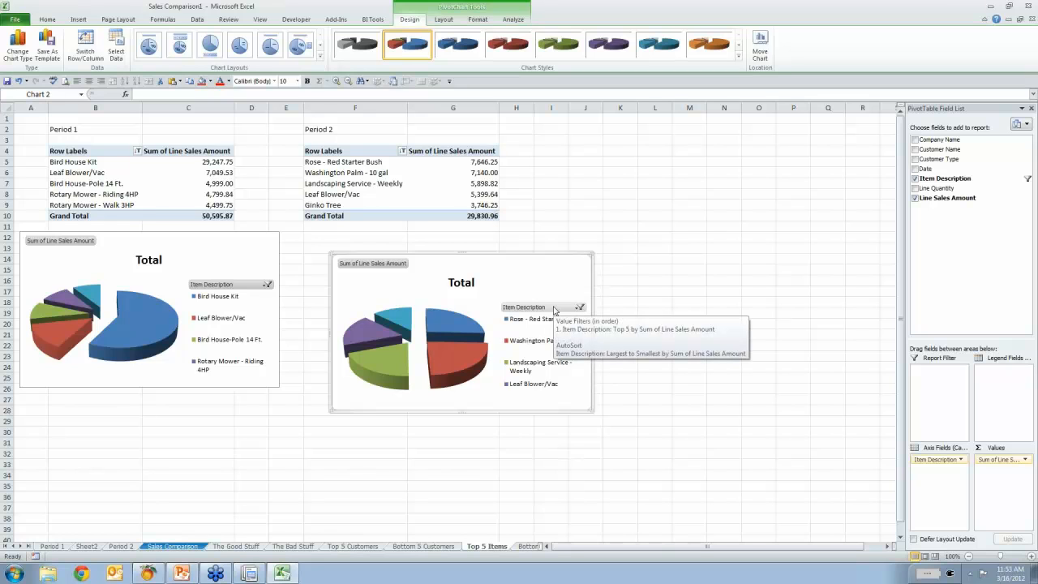
click(235, 546)
click(285, 273)
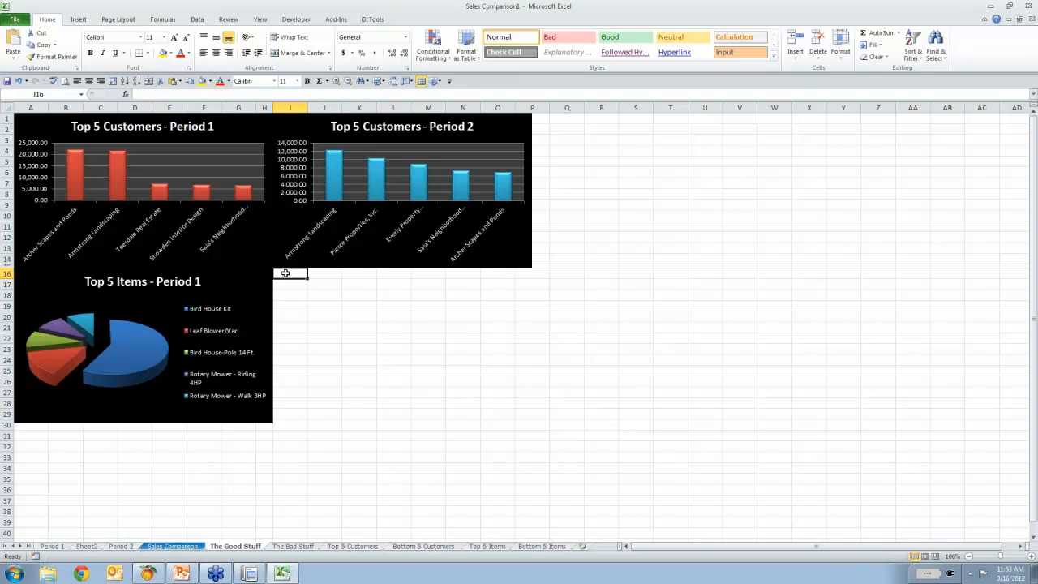
key(ctrl+v)
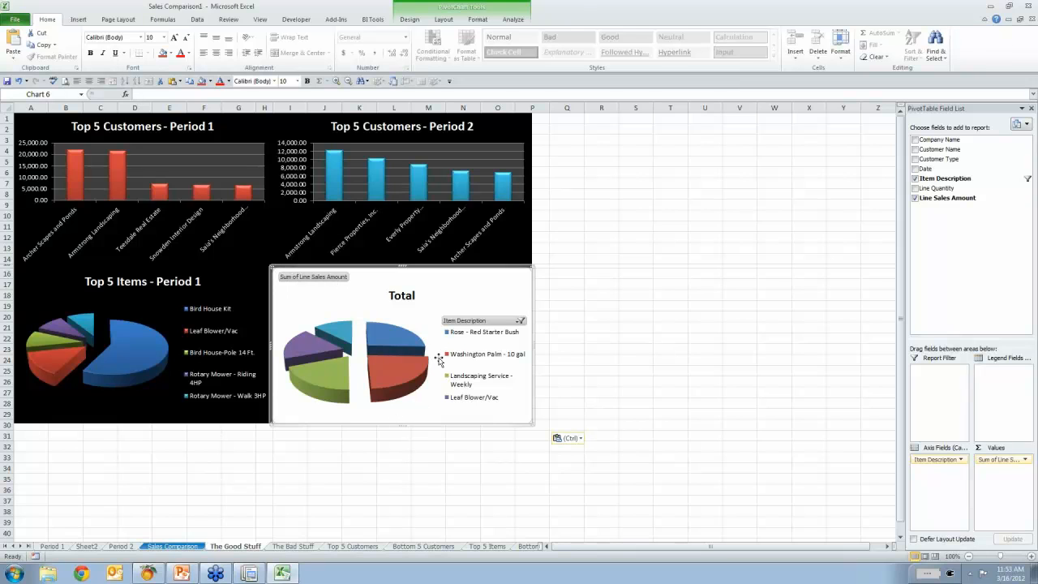
right_click(469, 322)
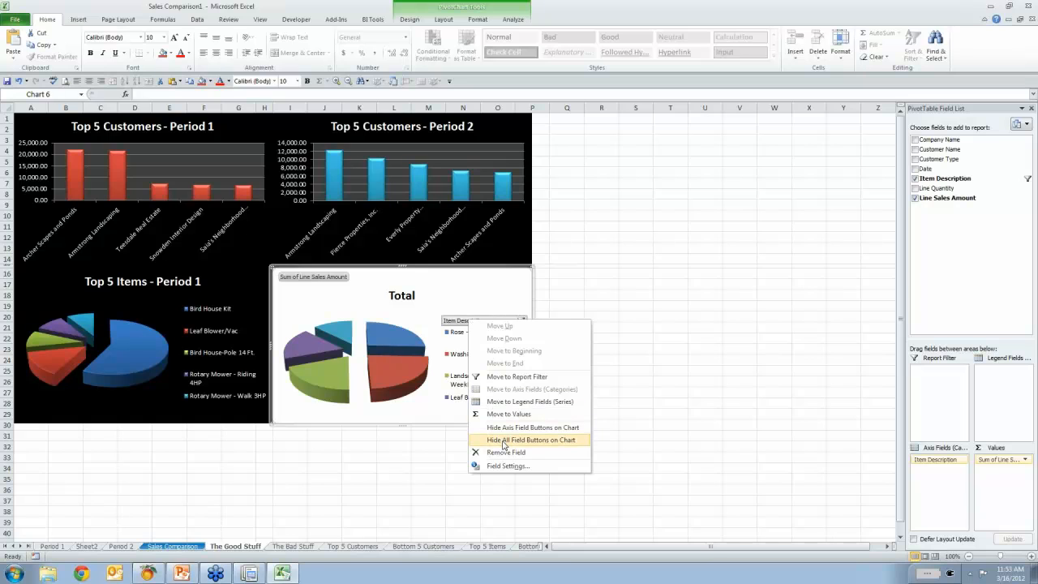
click(503, 442)
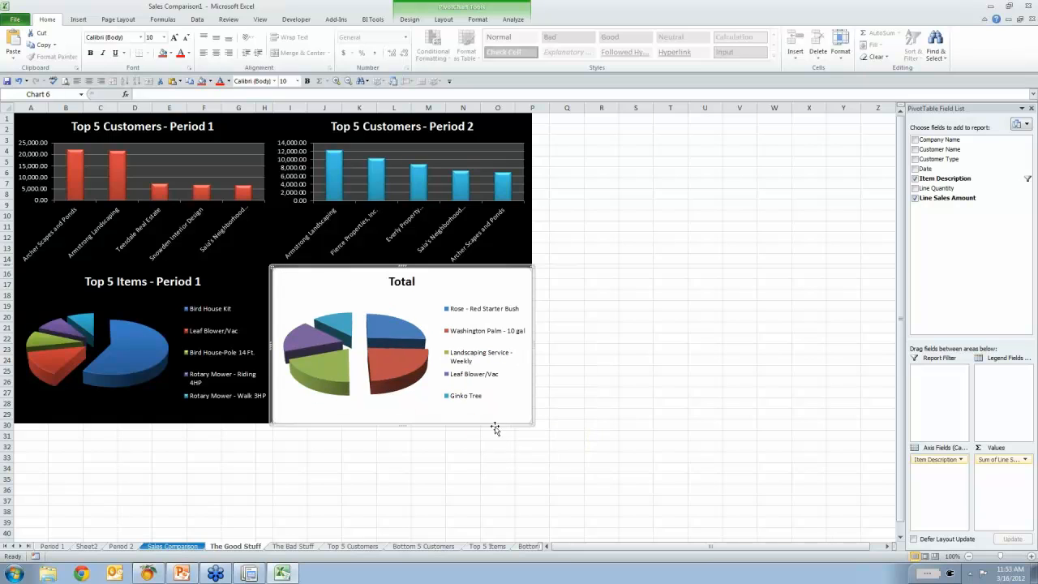
Change the title of the Period 2 top items pie chart to "Top 5 Items - Period 2".
right_click(400, 286)
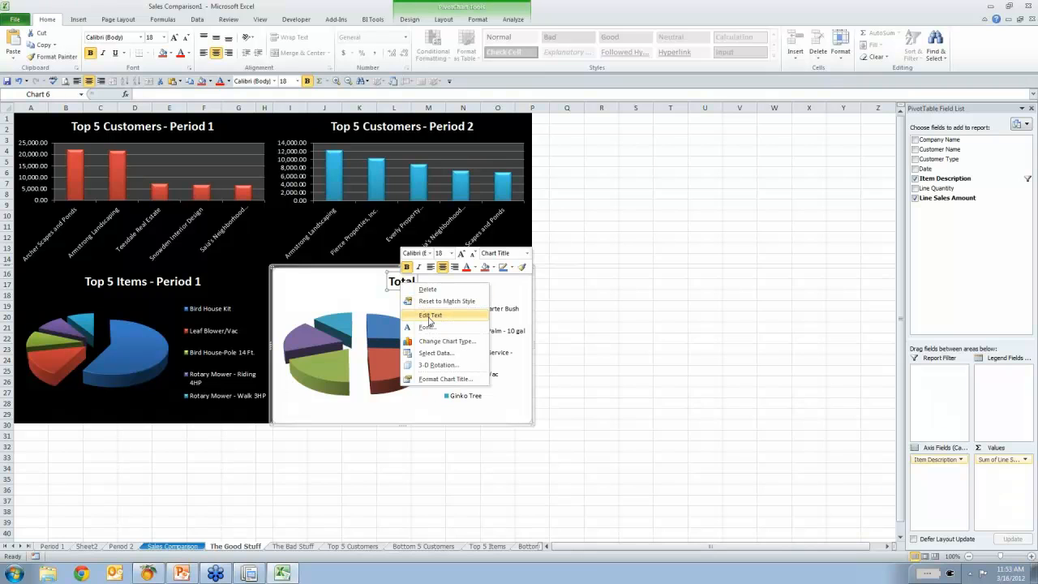
click(430, 318)
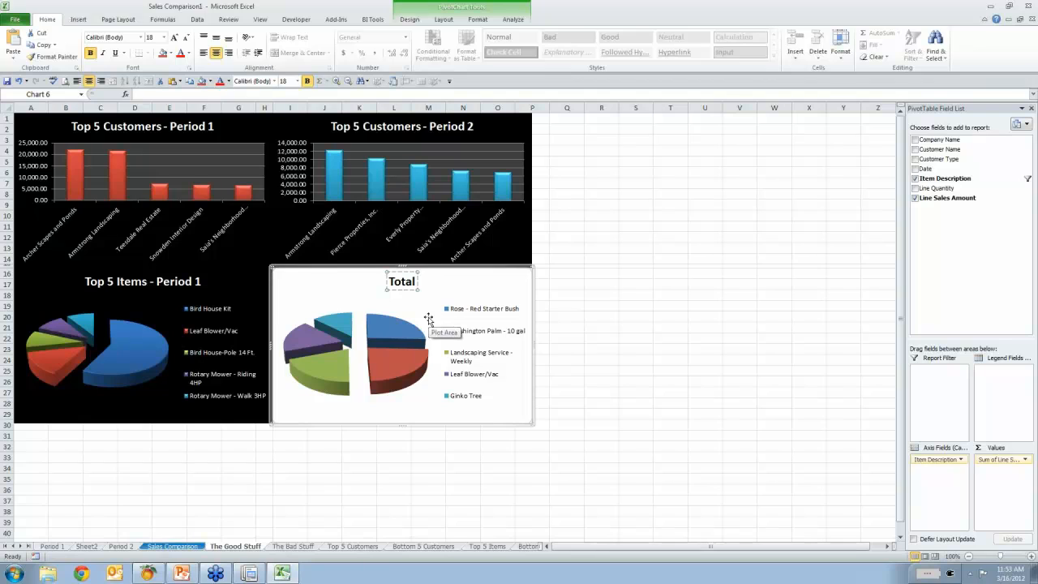
text(Top 5 )
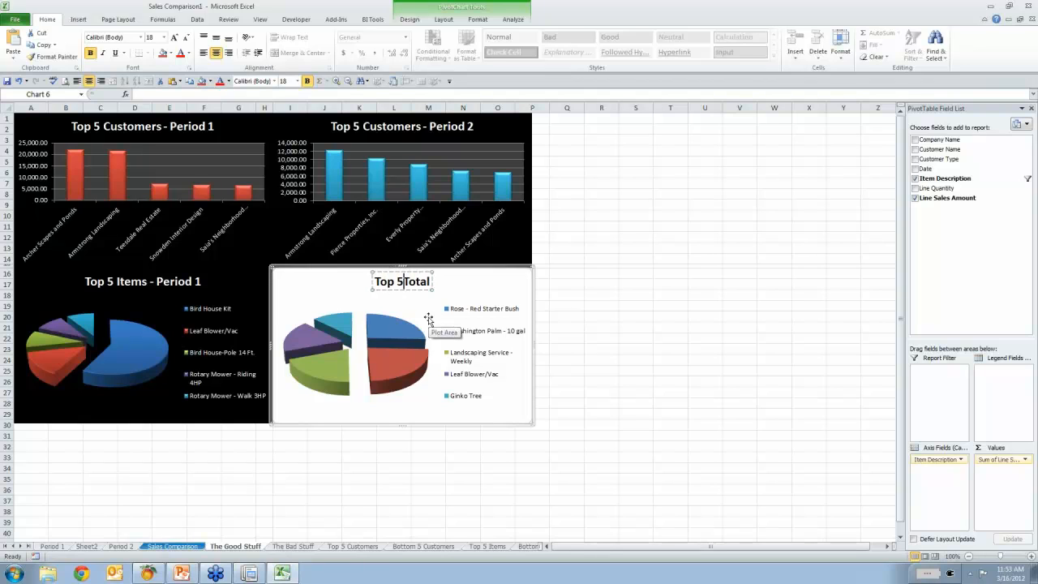
text(Items - )
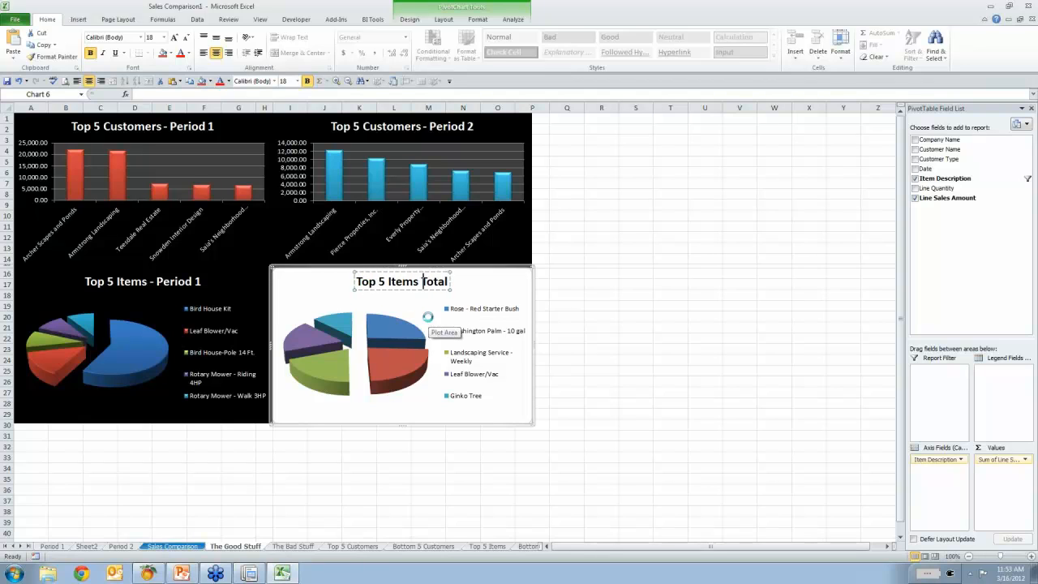
text(Period 2)
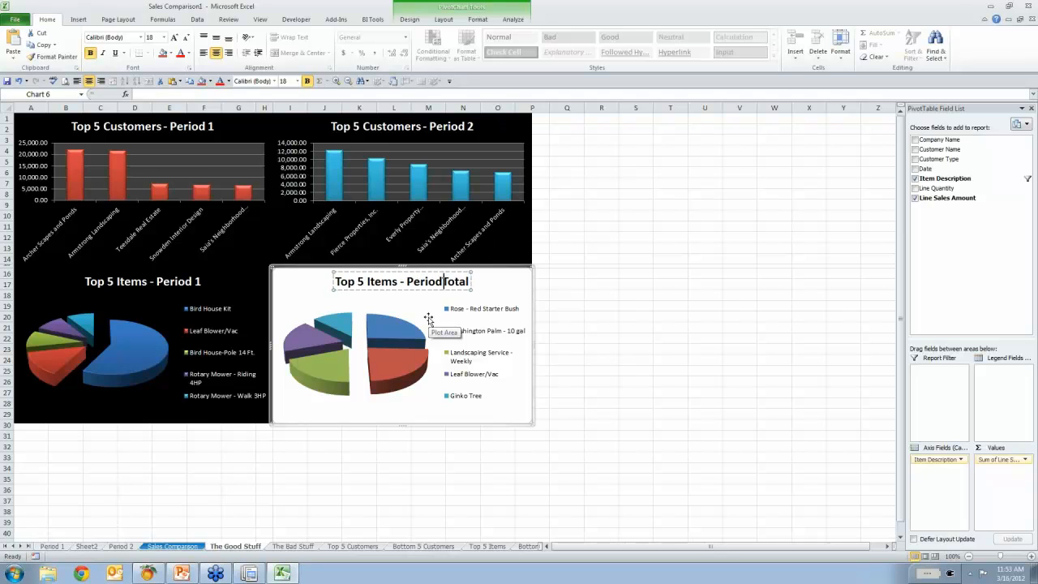
key(Delete)
key(Delete)
key(Delete)
key(Delete)
key(Delete)
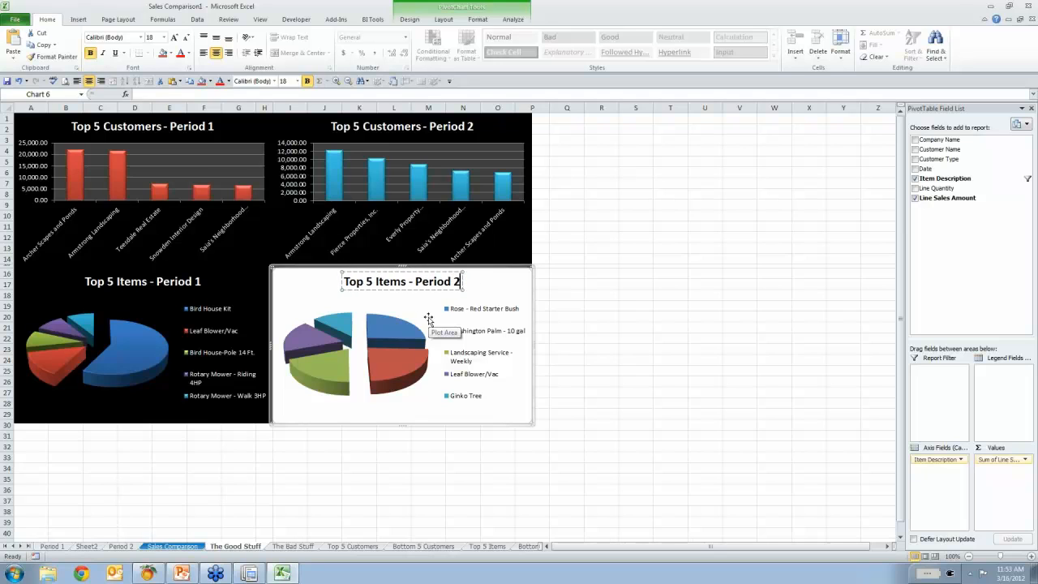
click(492, 283)
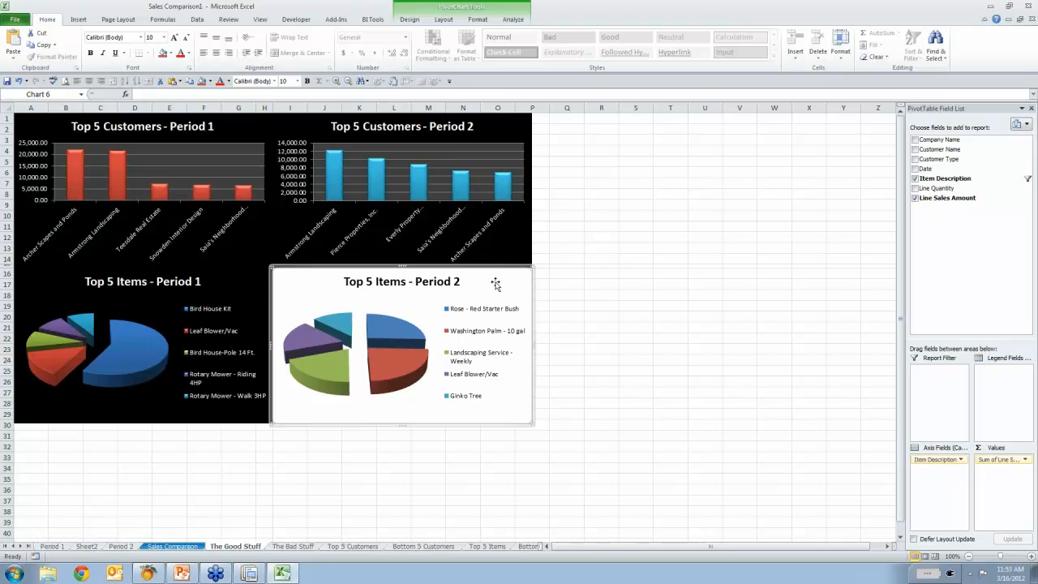
Apply the black-background chart style with teal slices to the Period 2 top items pie chart.
click(410, 19)
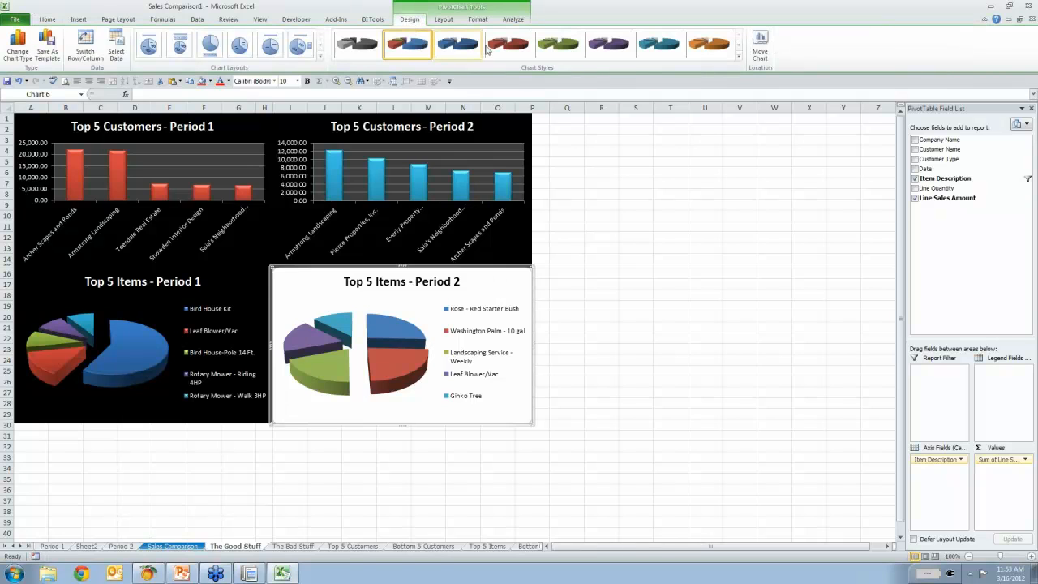
click(738, 55)
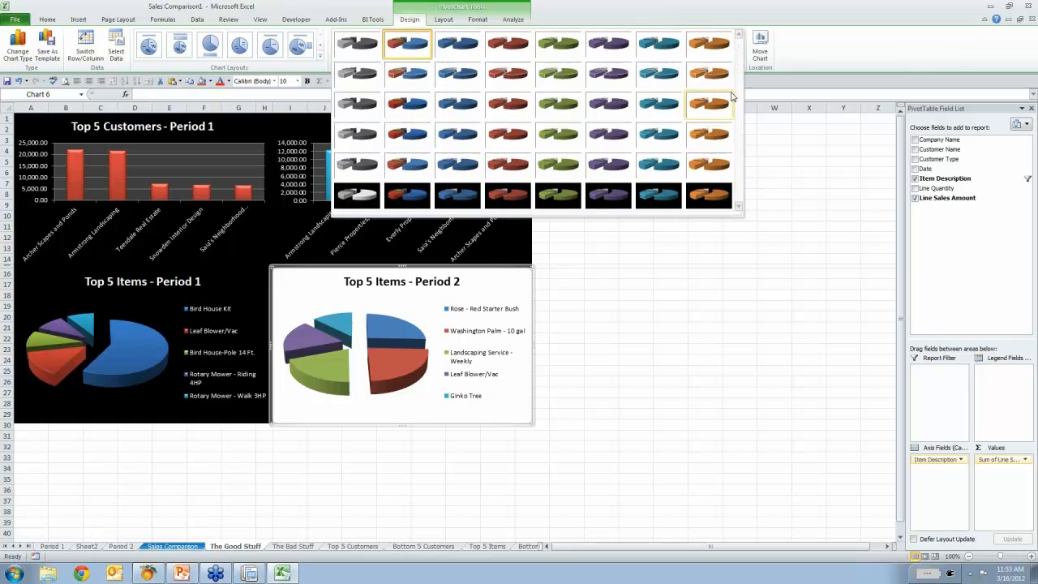
click(658, 198)
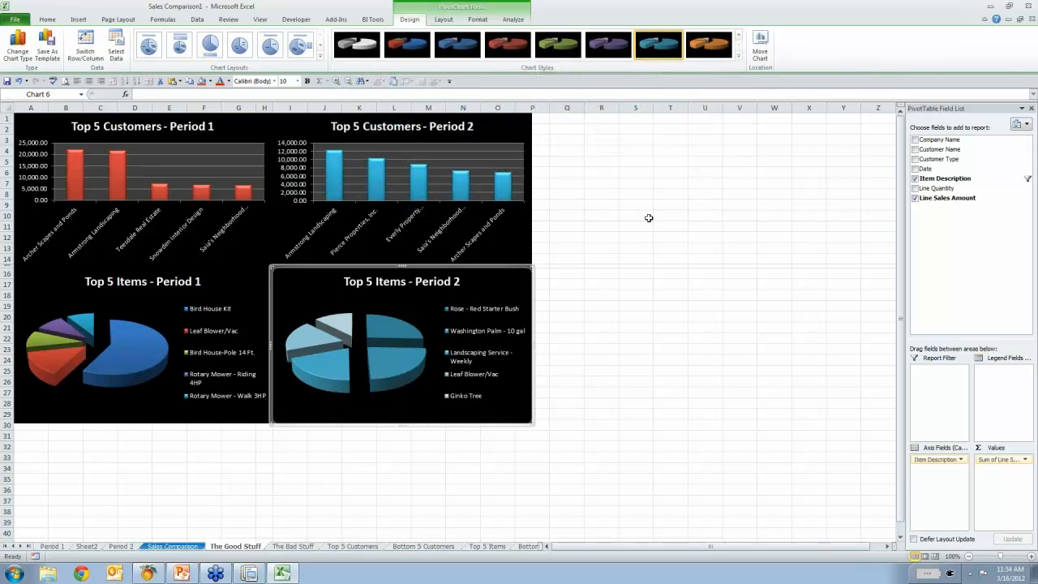
click(595, 411)
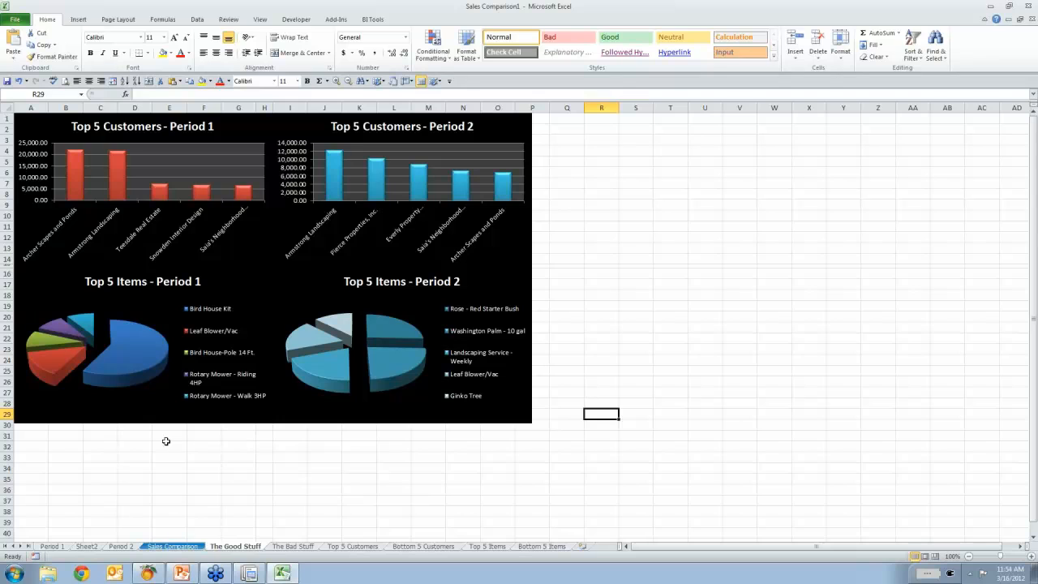
Enter the label "Period 1" in cell D31 below the Period 1 charts.
click(131, 436)
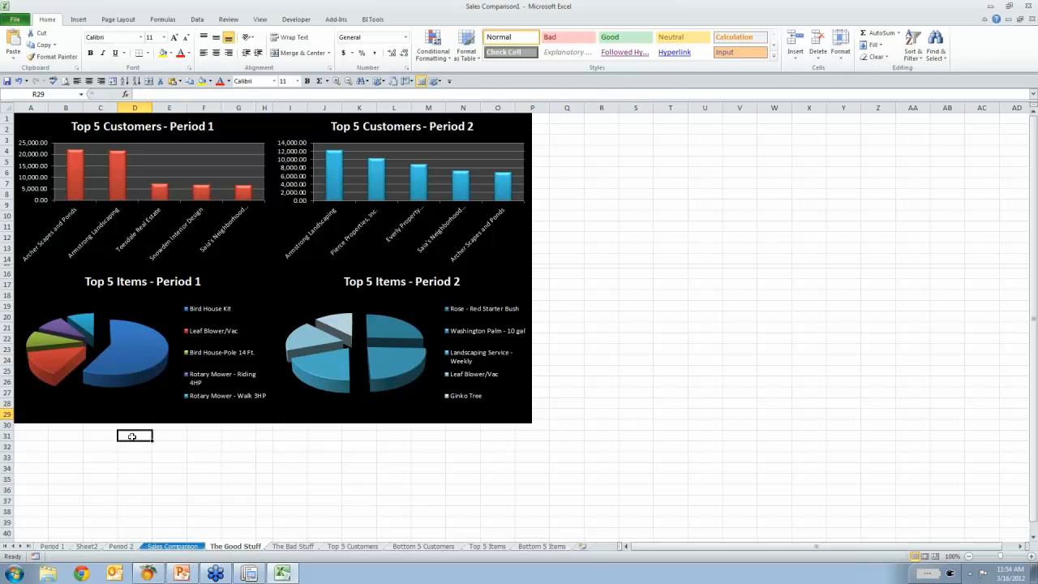
text(Period 1)
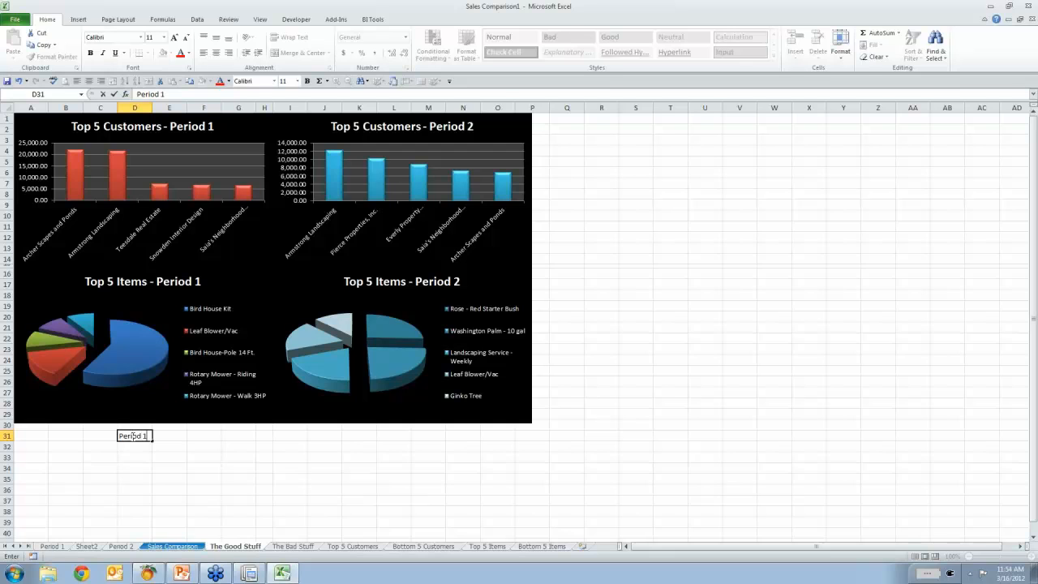
key(Return)
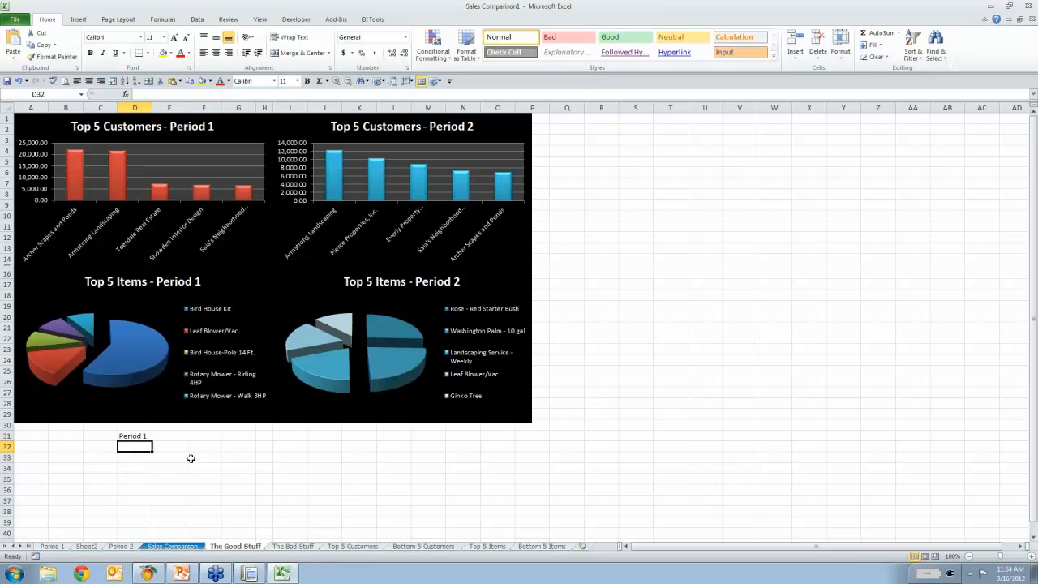
Copy the Period 1 date range formula from cell C5 of Sales Comparison to cell D32 of The Good Stuff.
click(173, 546)
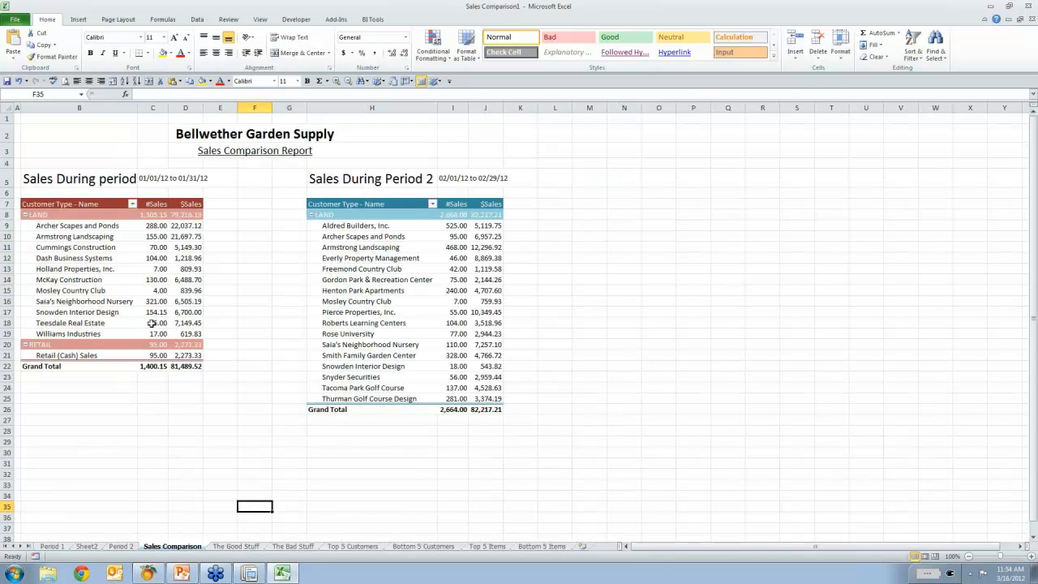
click(150, 179)
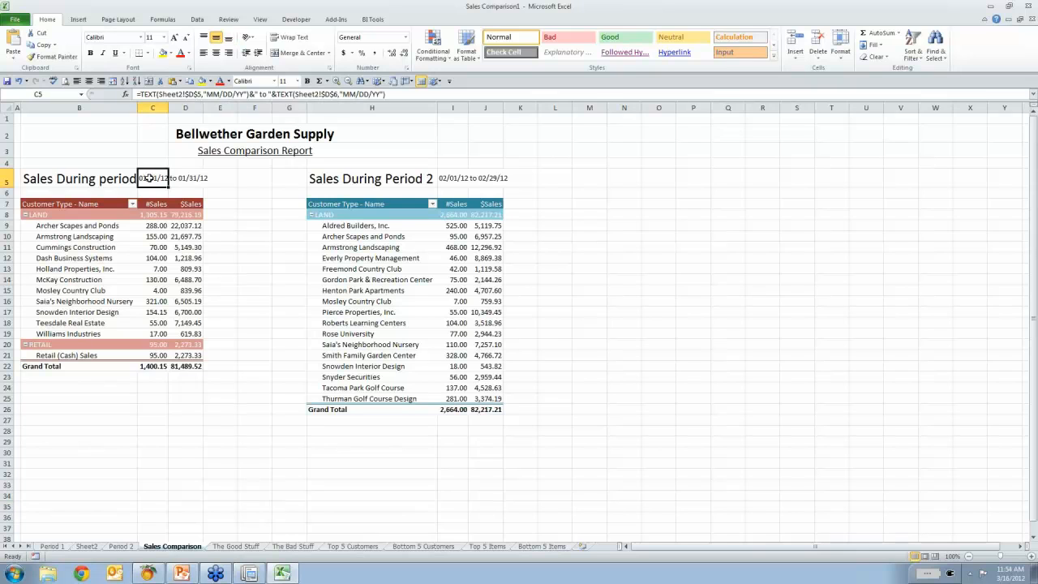
right_click(149, 179)
click(175, 195)
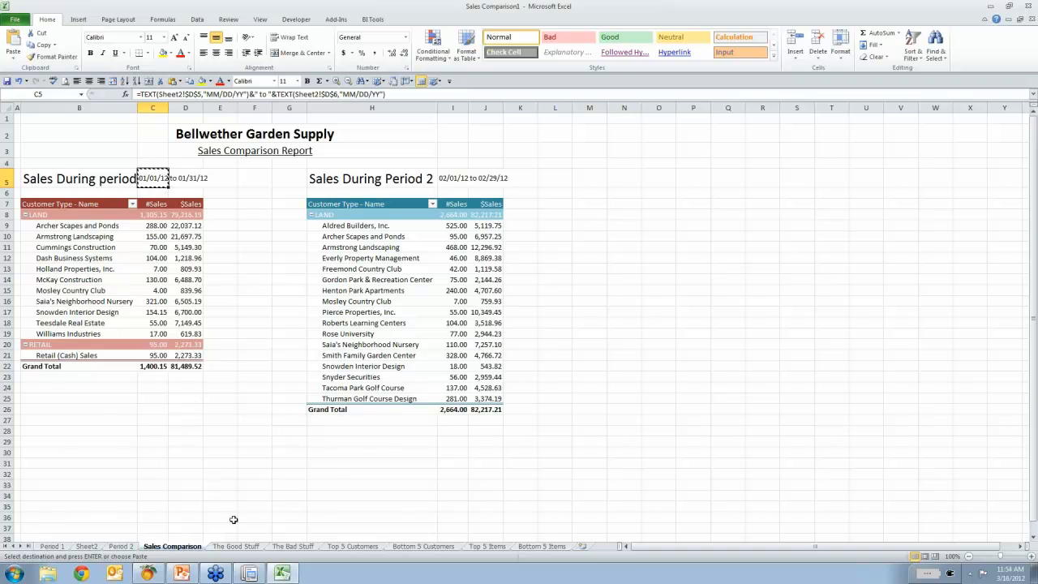
click(248, 548)
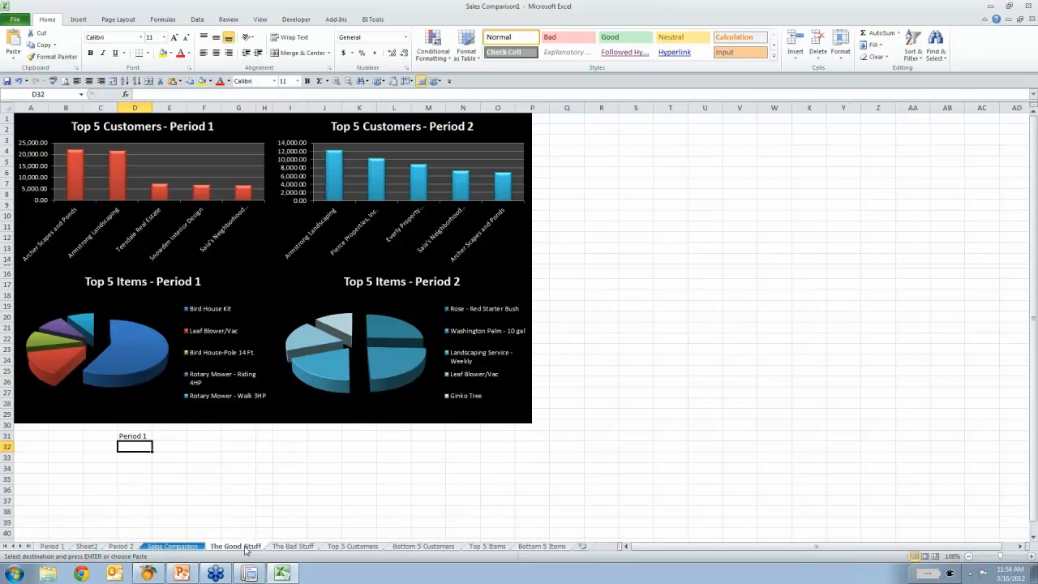
right_click(134, 446)
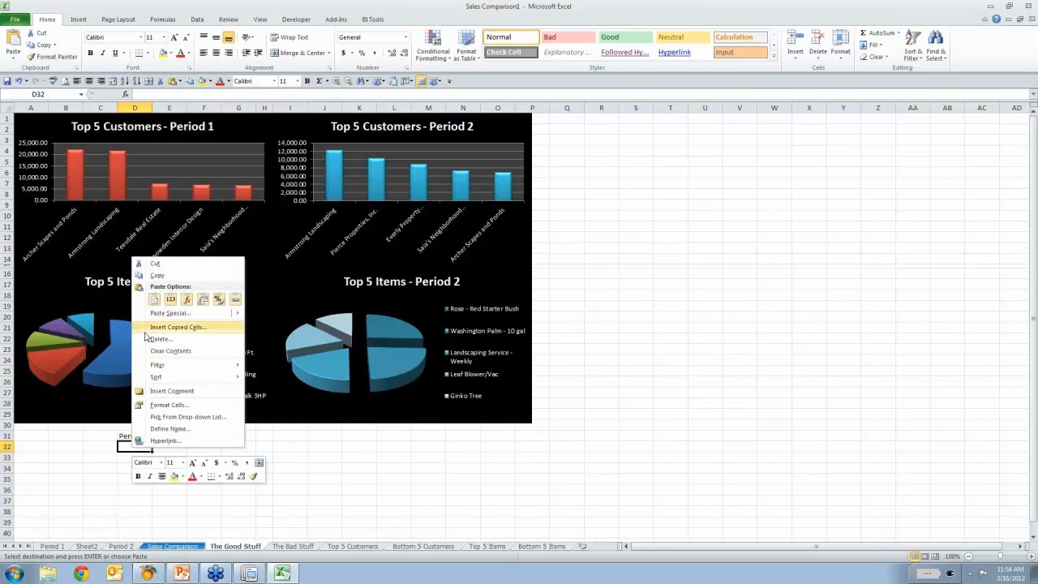
click(154, 300)
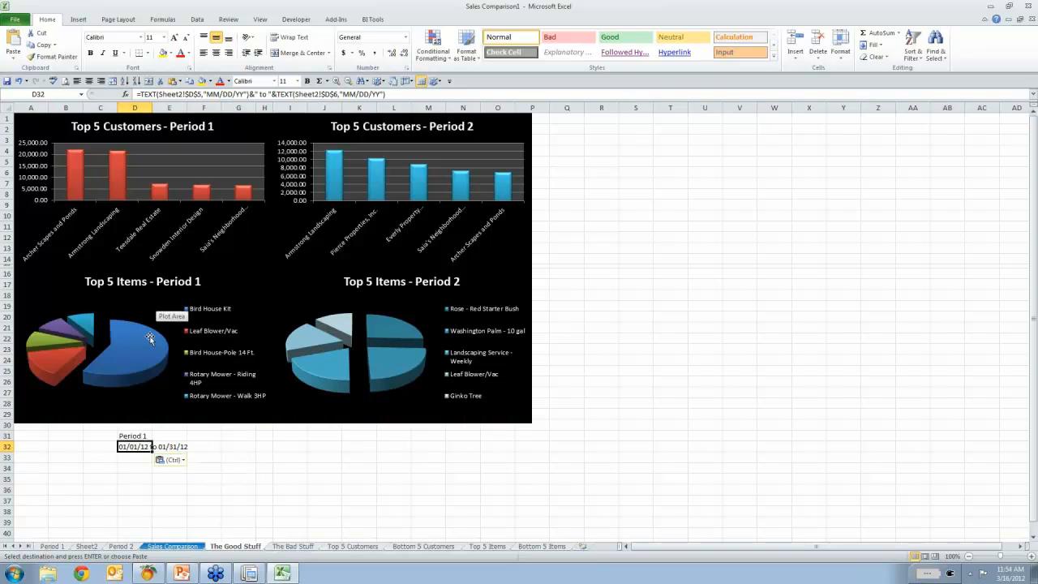
Centre the Period 1 label and date range in D31:D32 and format them as 16-point bold.
click(134, 467)
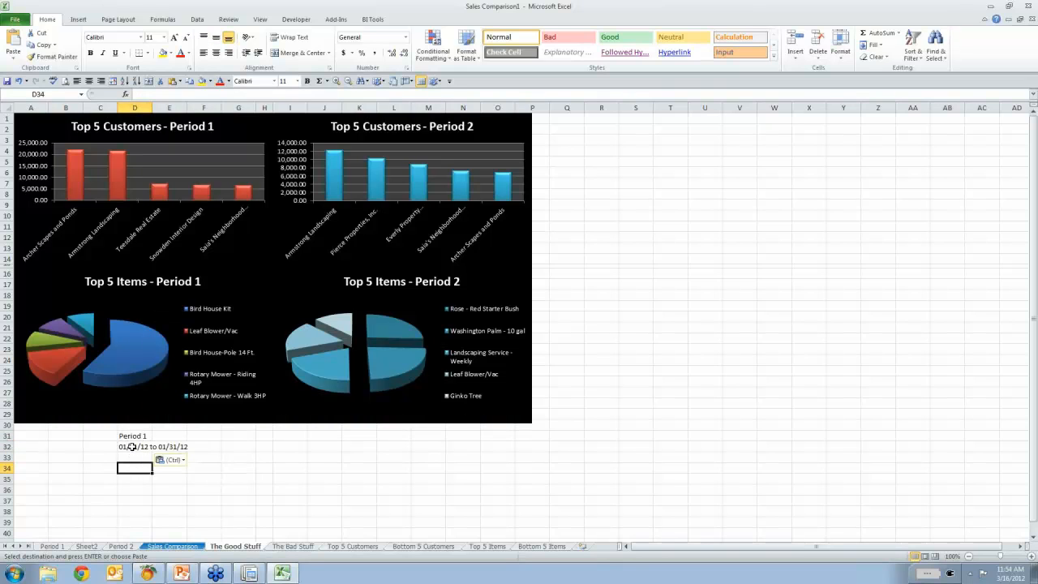
click(132, 446)
ctrl+click(132, 436)
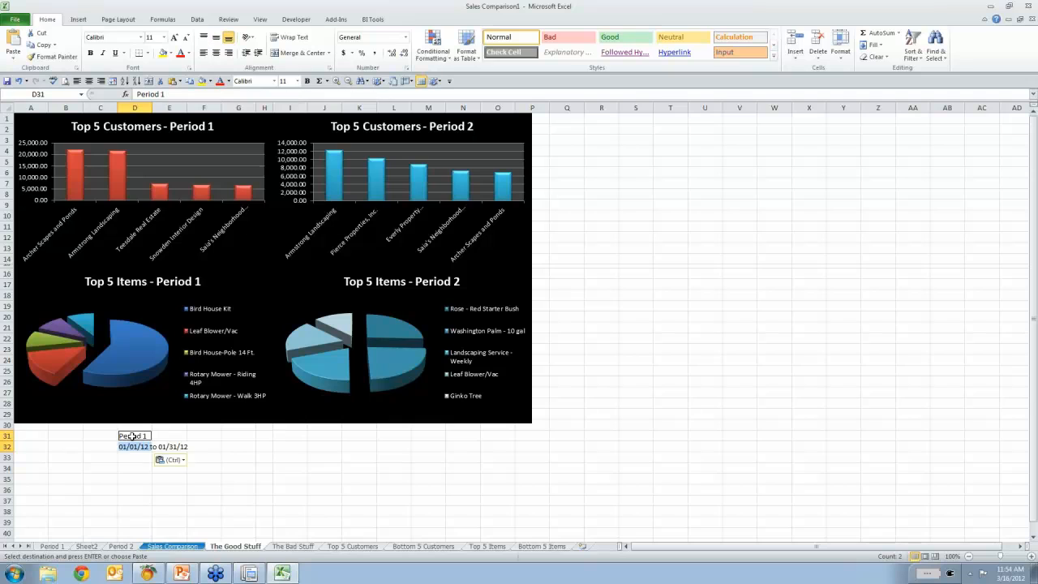
click(216, 53)
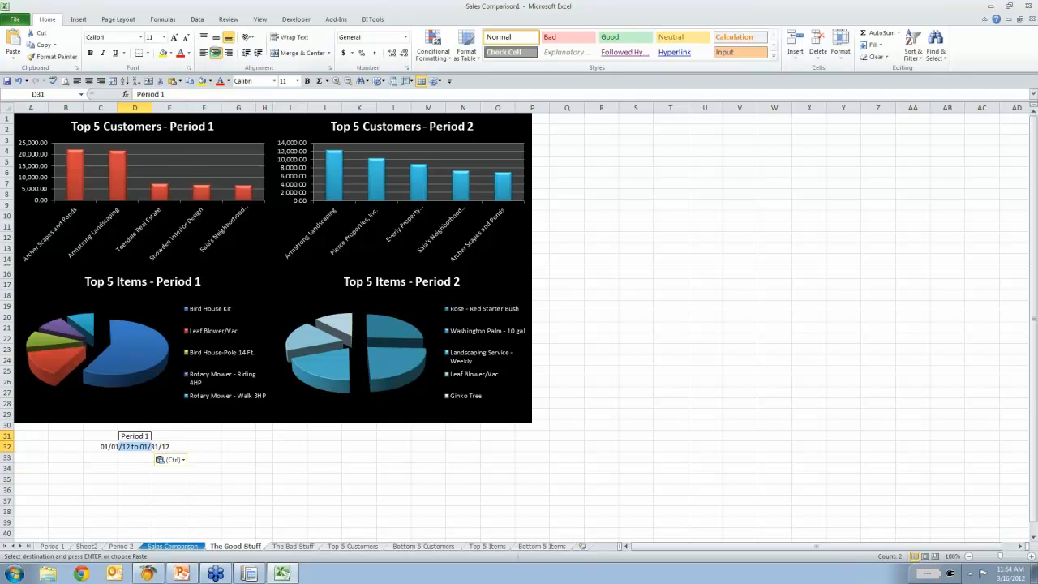
click(297, 81)
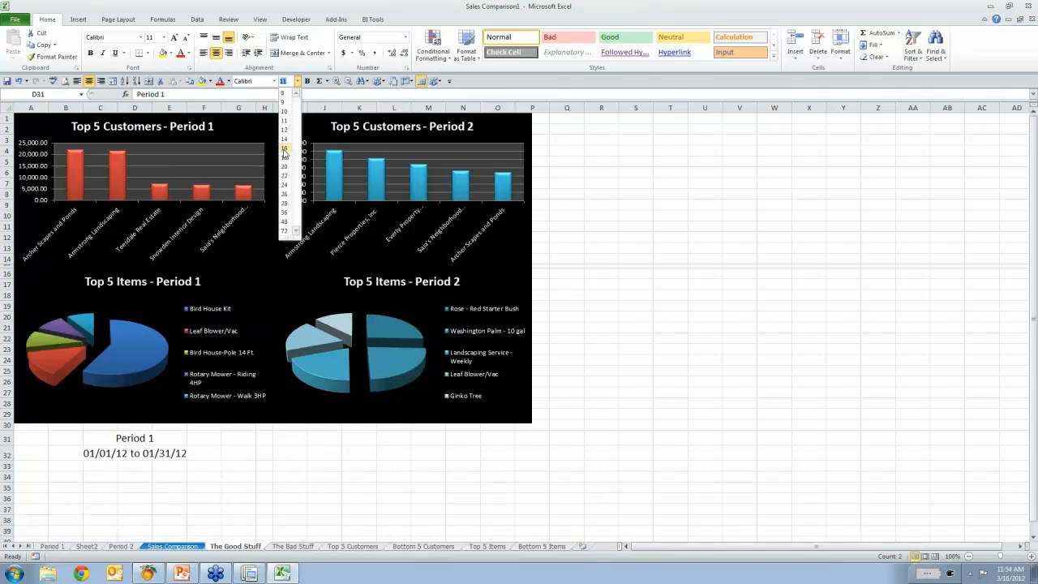
click(283, 149)
click(308, 81)
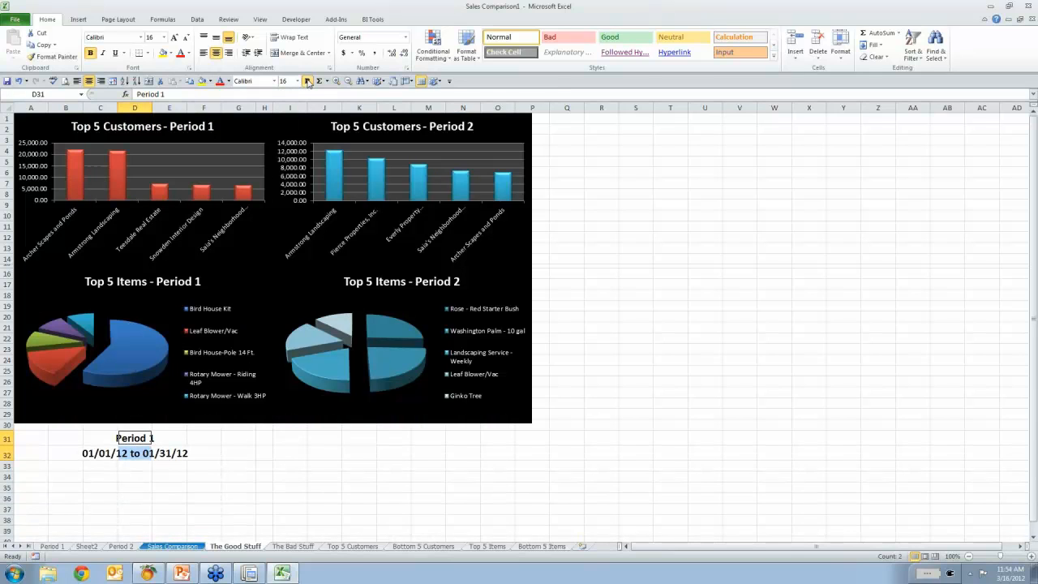
click(265, 498)
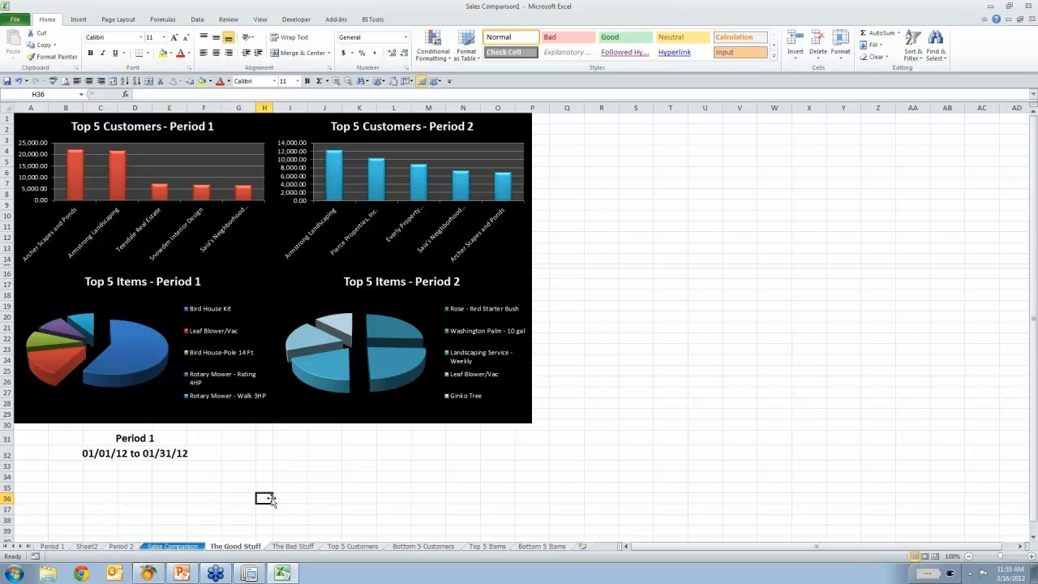
Enter the label "Period 2" in cell L31 below the Period 2 charts.
click(390, 439)
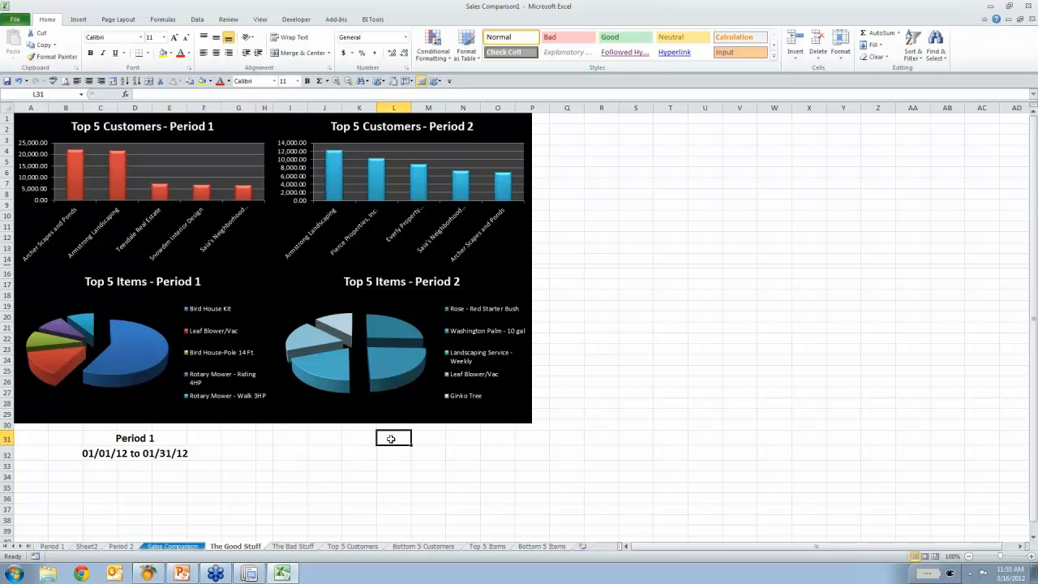
text(Period 2)
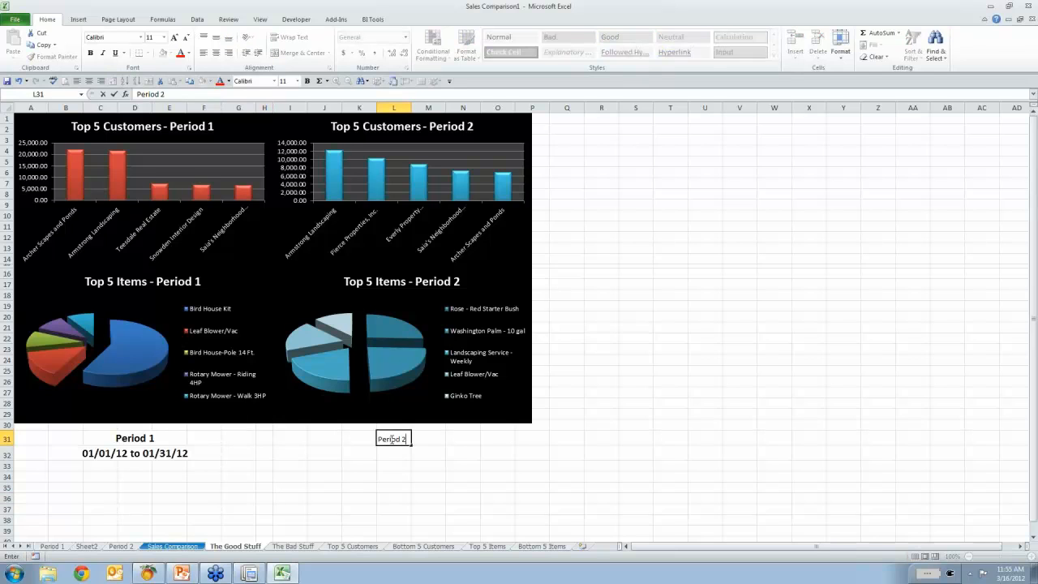
key(Return)
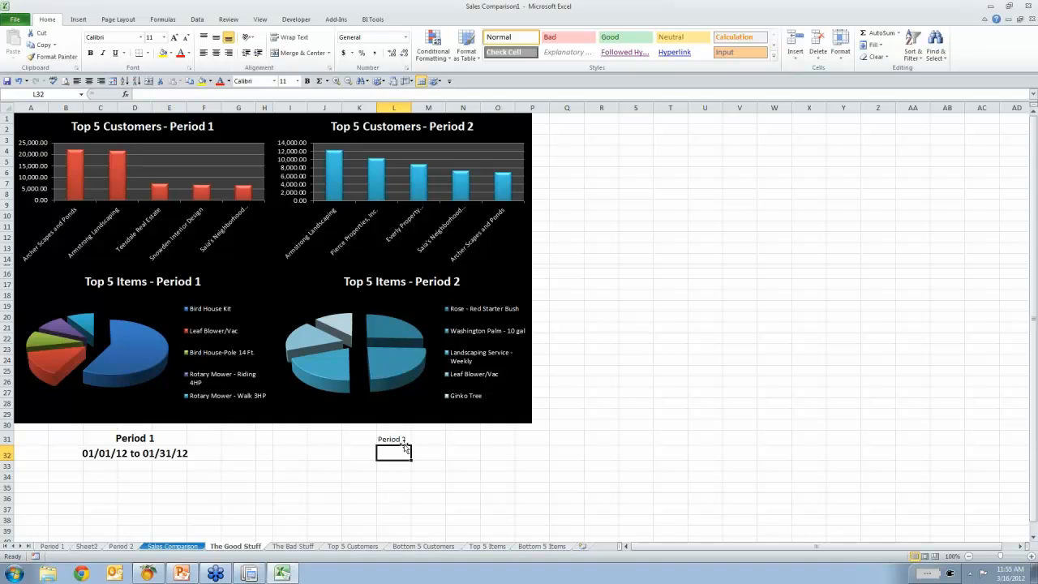
Copy the Period 2 date range formula from cell I5 of Sales Comparison for use on The Good Stuff.
click(175, 547)
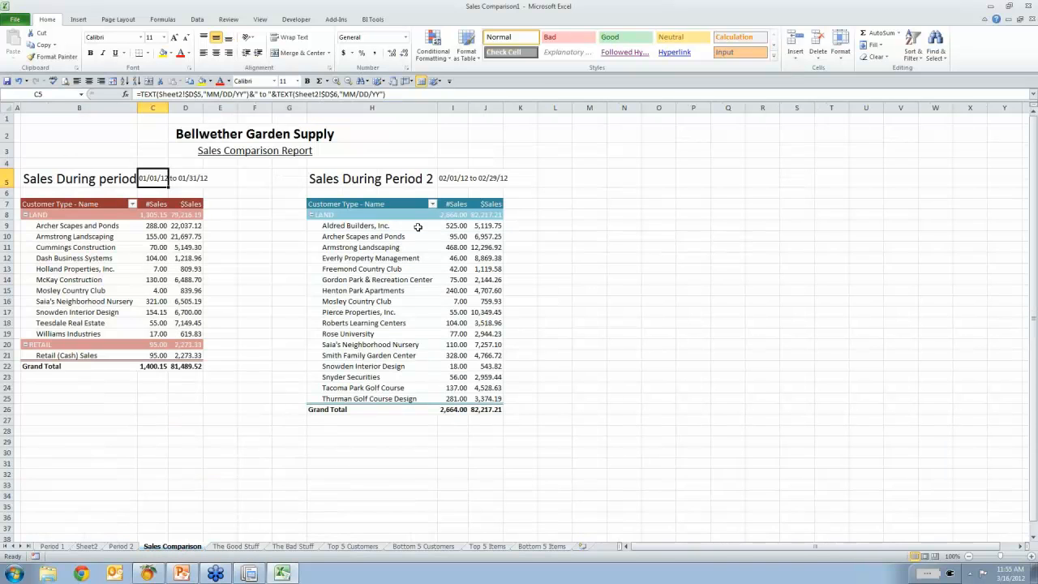
click(454, 180)
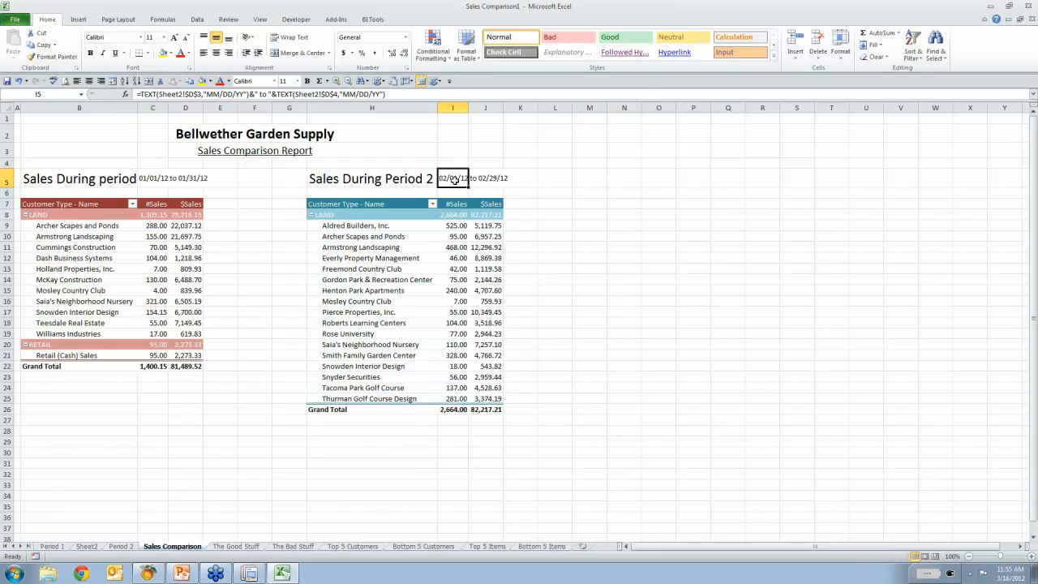
right_click(456, 180)
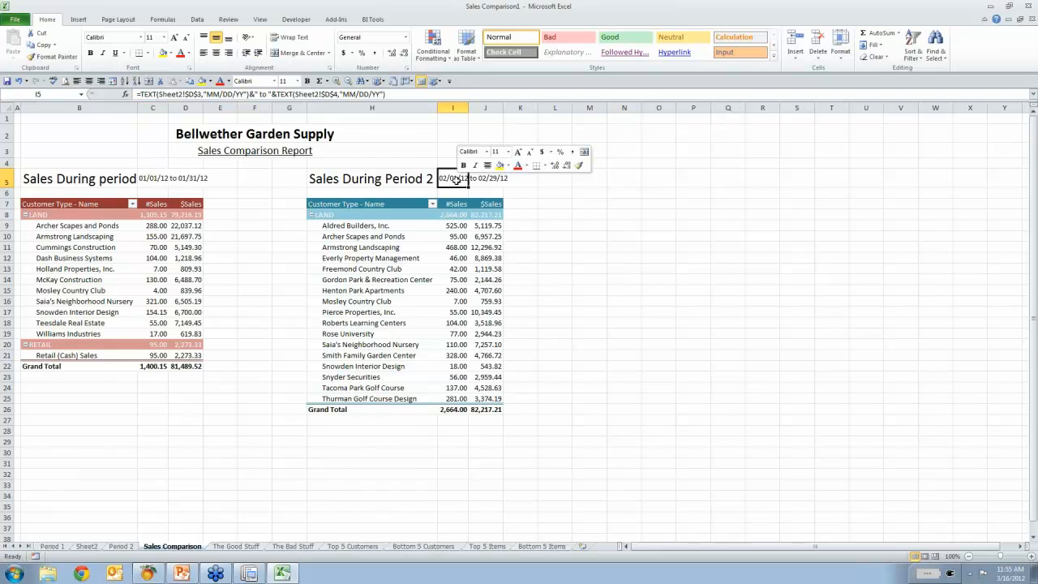
click(486, 201)
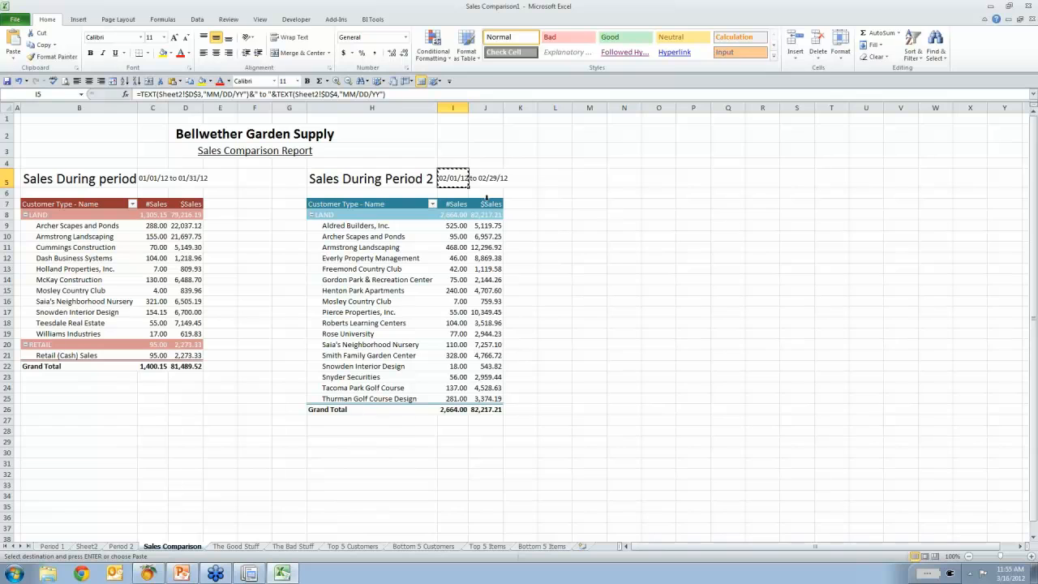
click(238, 546)
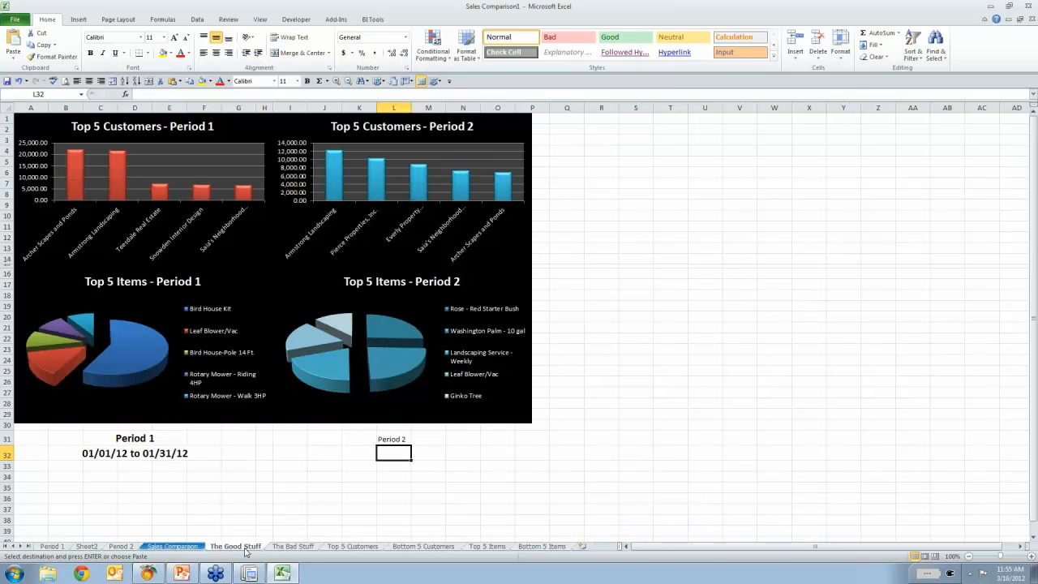
Paste the Period 2 date-range formula into L32 and format L31:L32 as centred, bold, size 16 text.
right_click(388, 456)
click(408, 308)
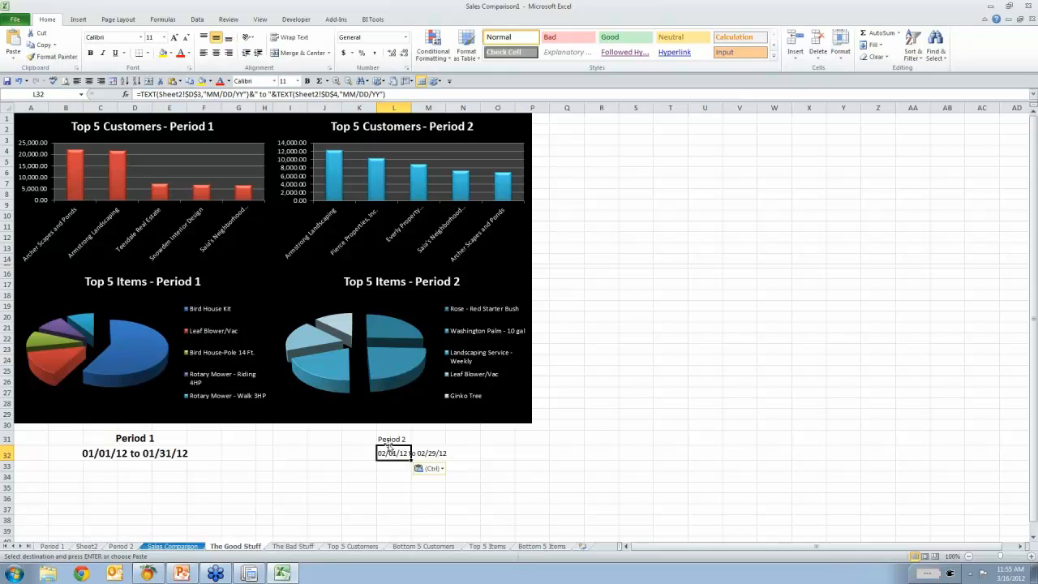
drag(389, 440, 392, 452)
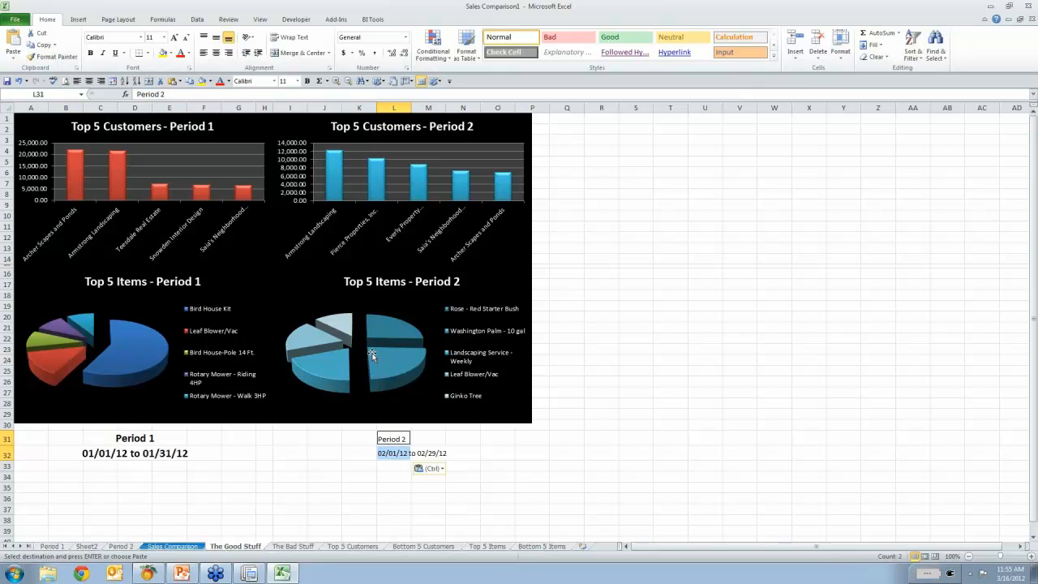
click(216, 52)
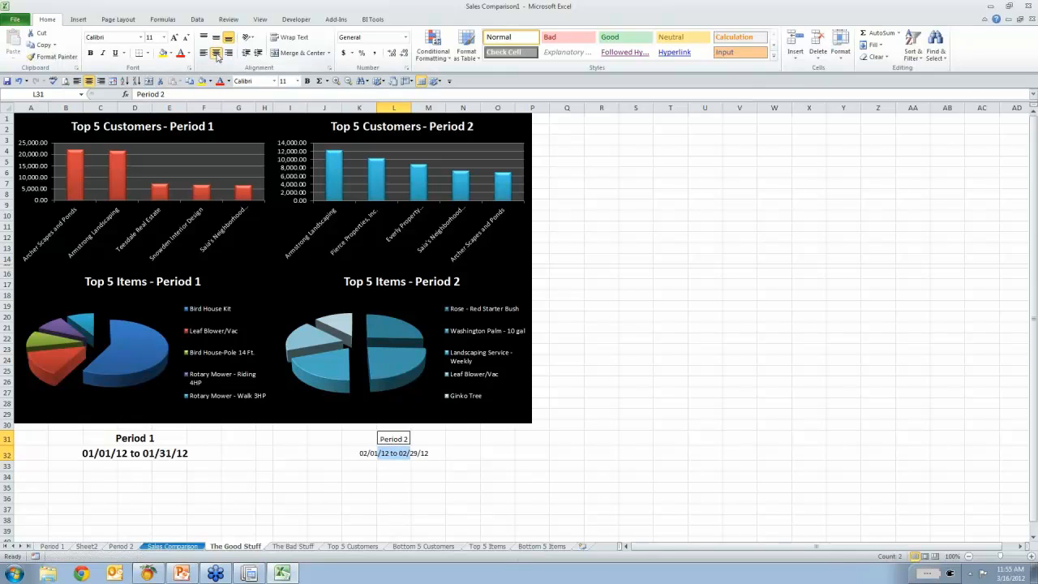
click(297, 82)
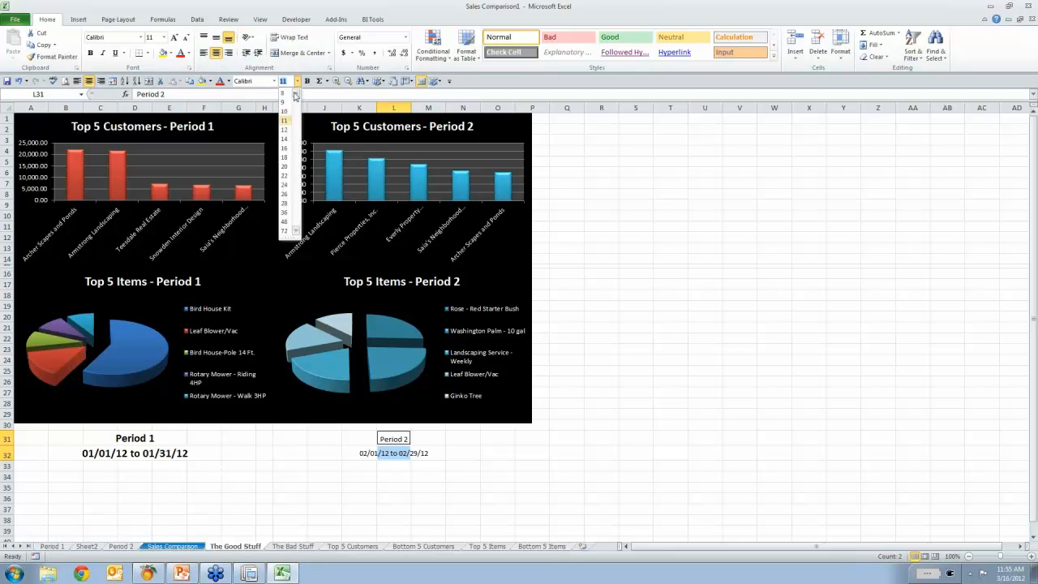
click(285, 150)
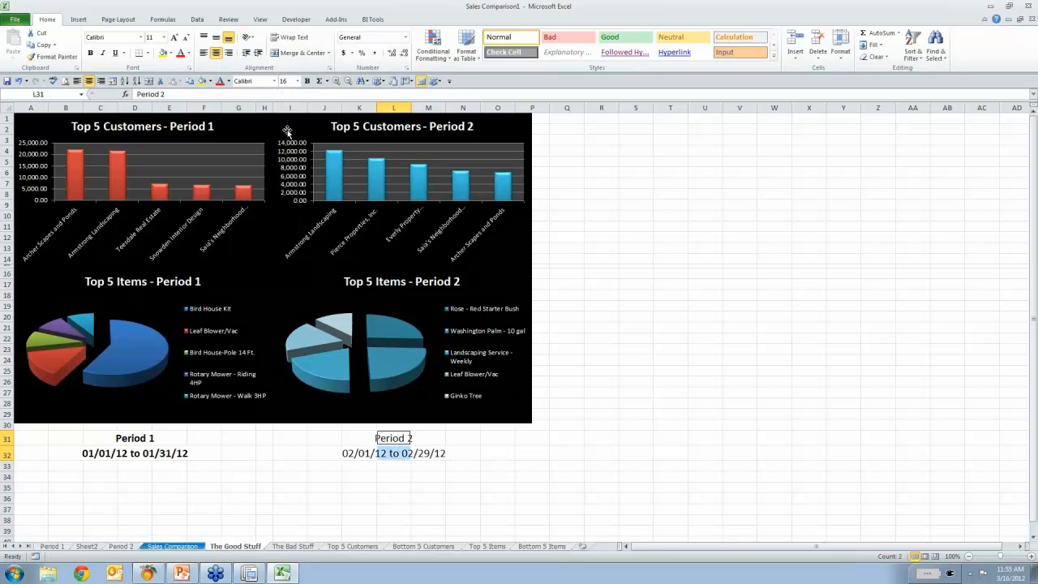
click(307, 81)
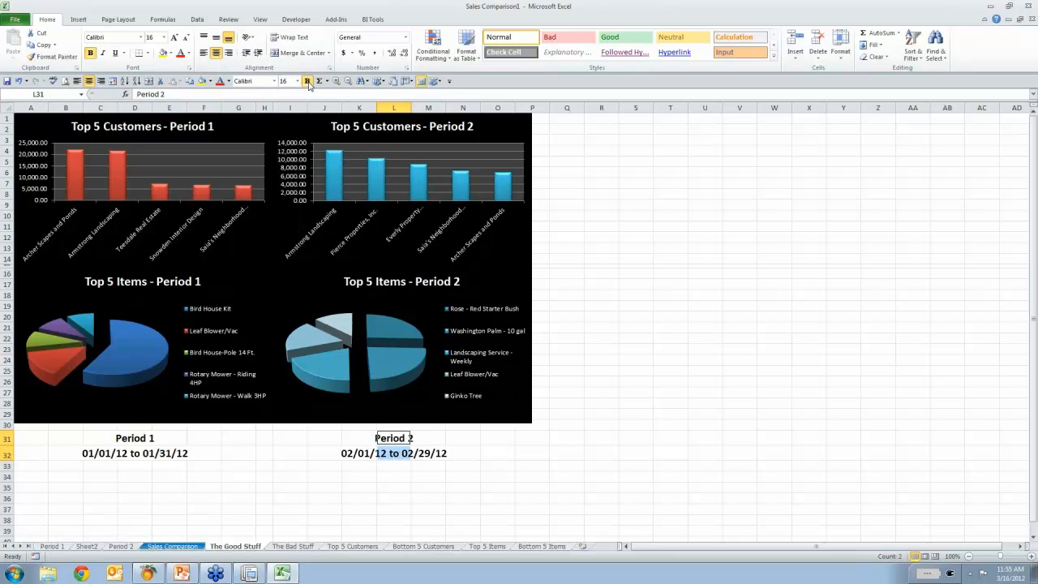
click(321, 496)
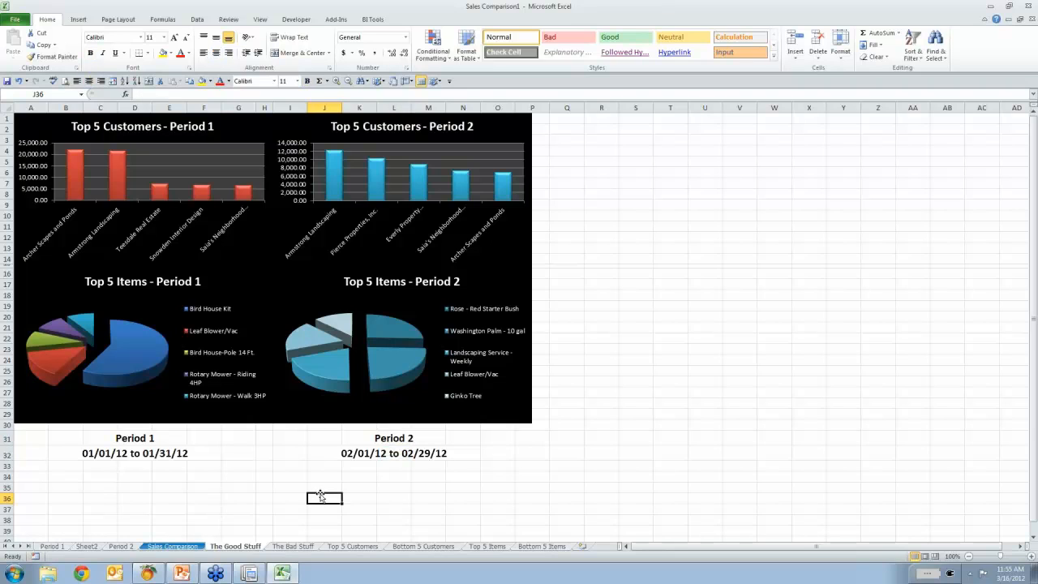
Narrow column P to line up with the charts' outer edge and choose a black fill for A30:P33.
drag(549, 108, 532, 113)
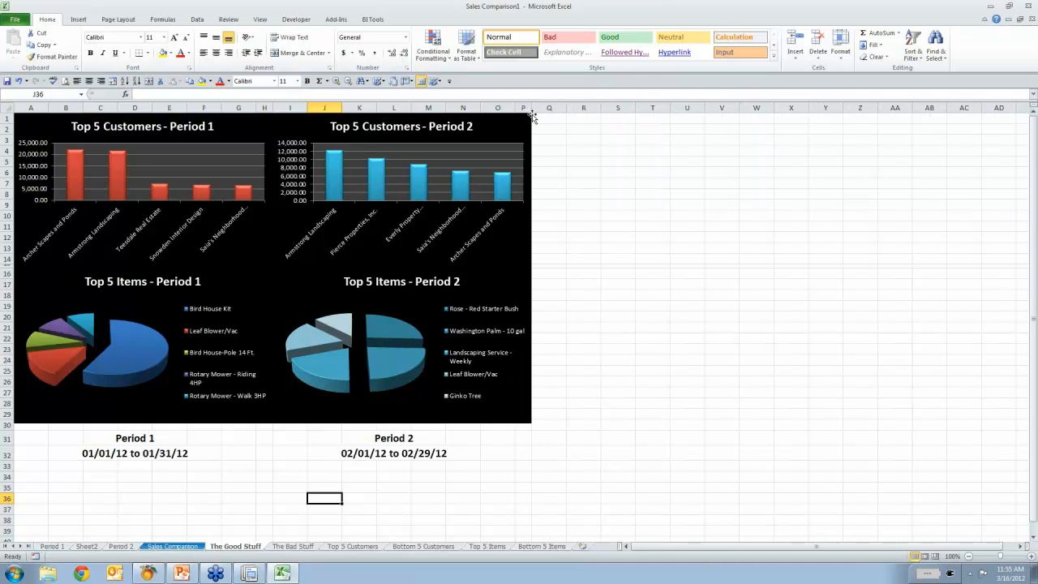
click(523, 466)
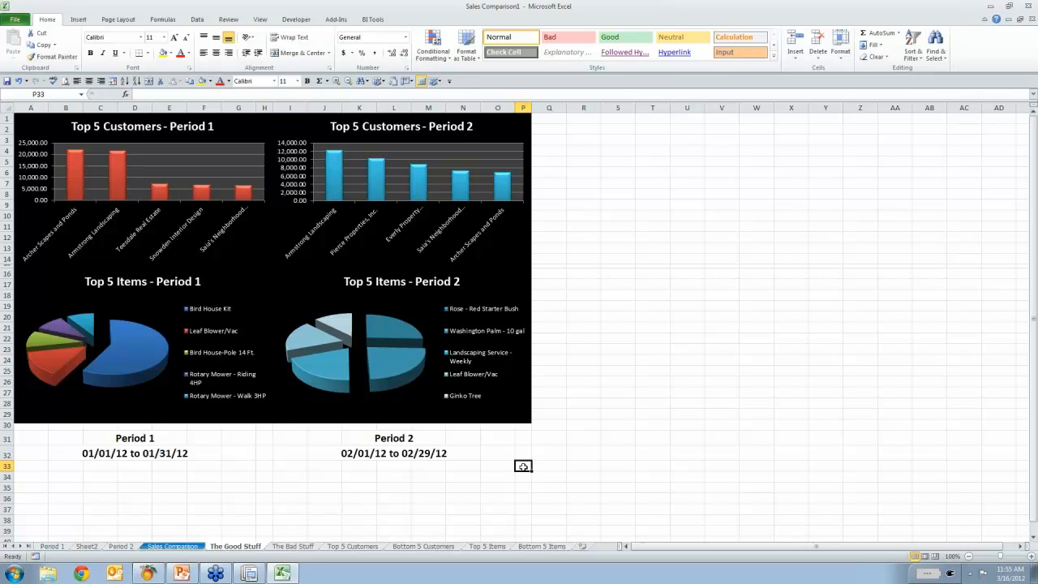
shift+click(27, 427)
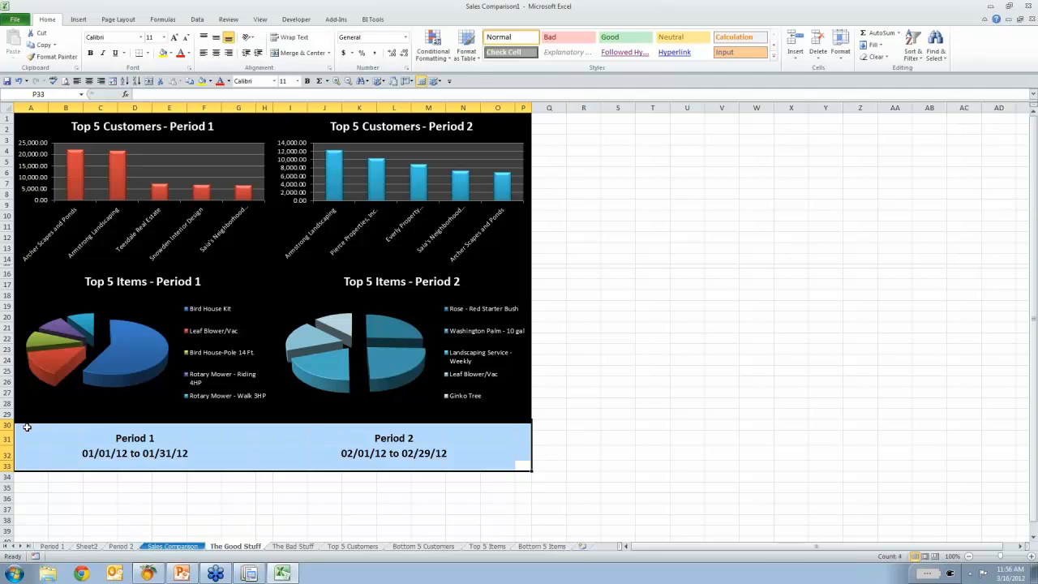
right_click(247, 450)
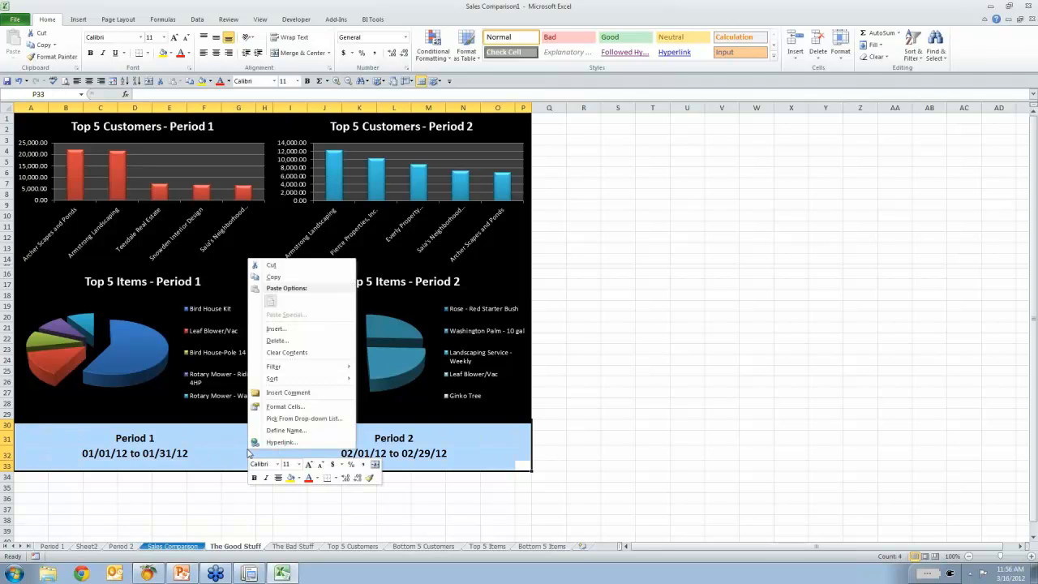
click(279, 408)
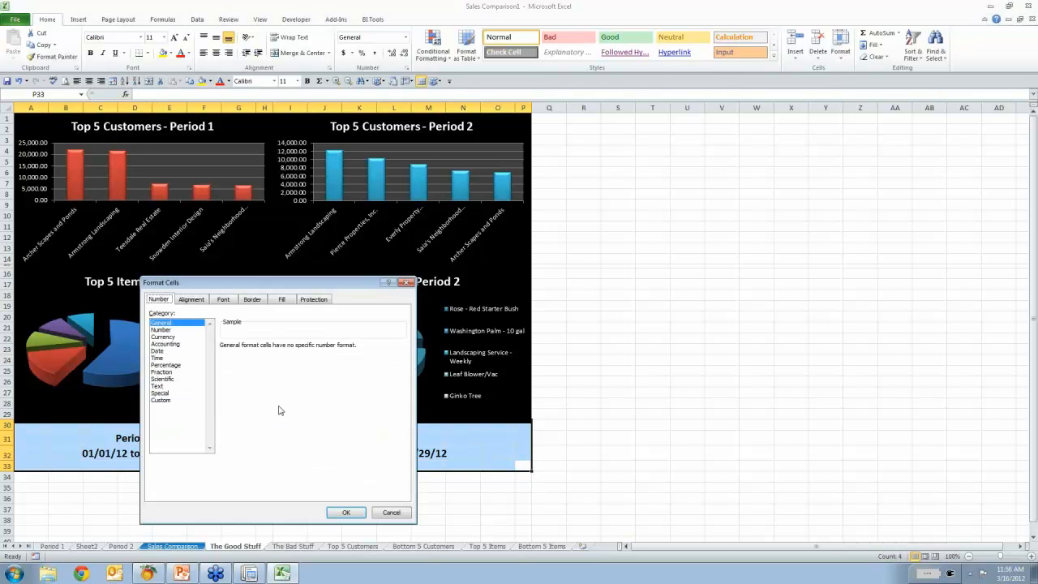
click(282, 299)
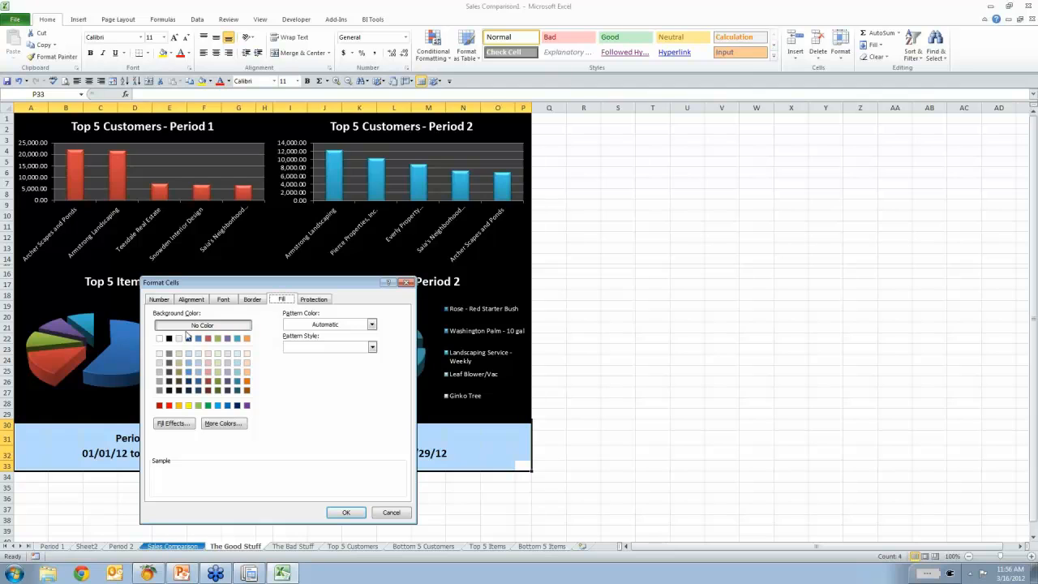
click(169, 339)
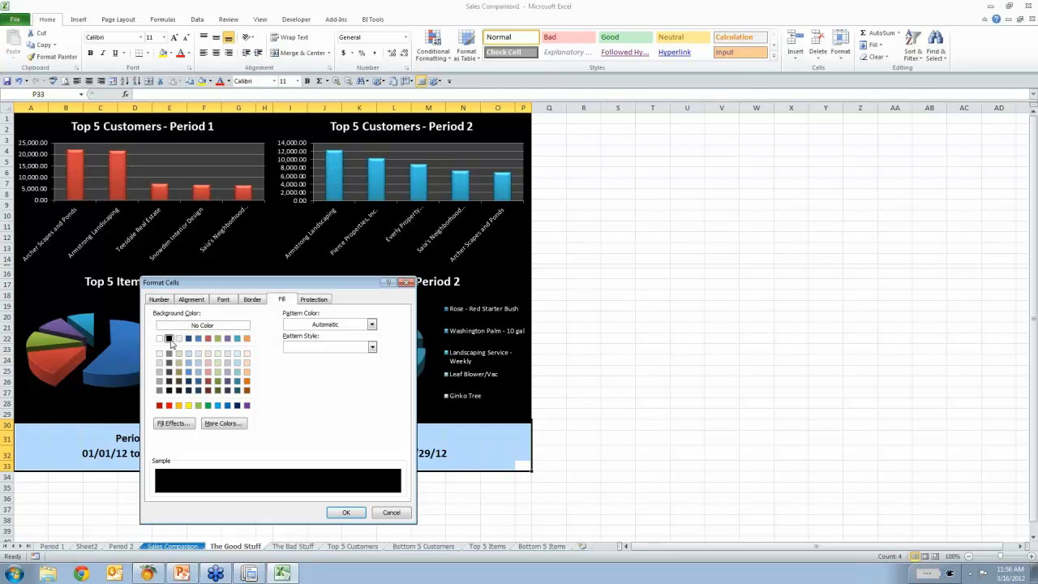
Set the font color of A30:P33 to the theme blue and apply the cell formatting.
click(228, 301)
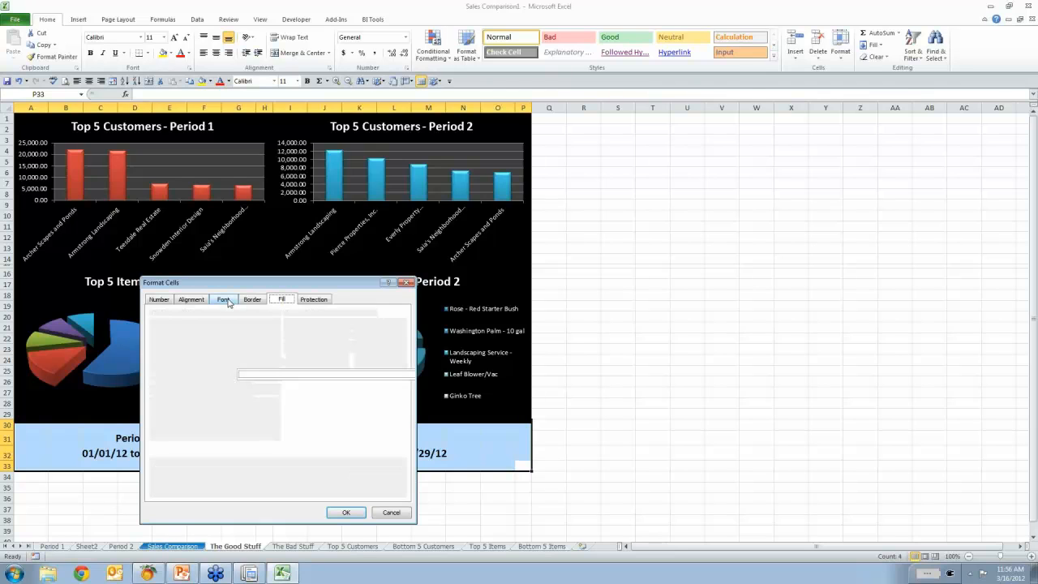
click(343, 390)
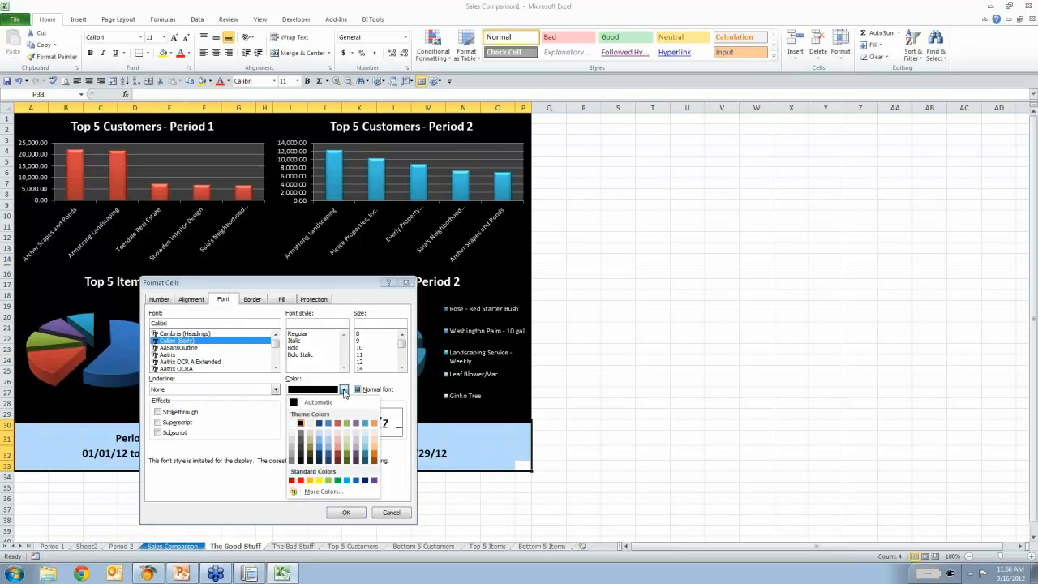
click(327, 423)
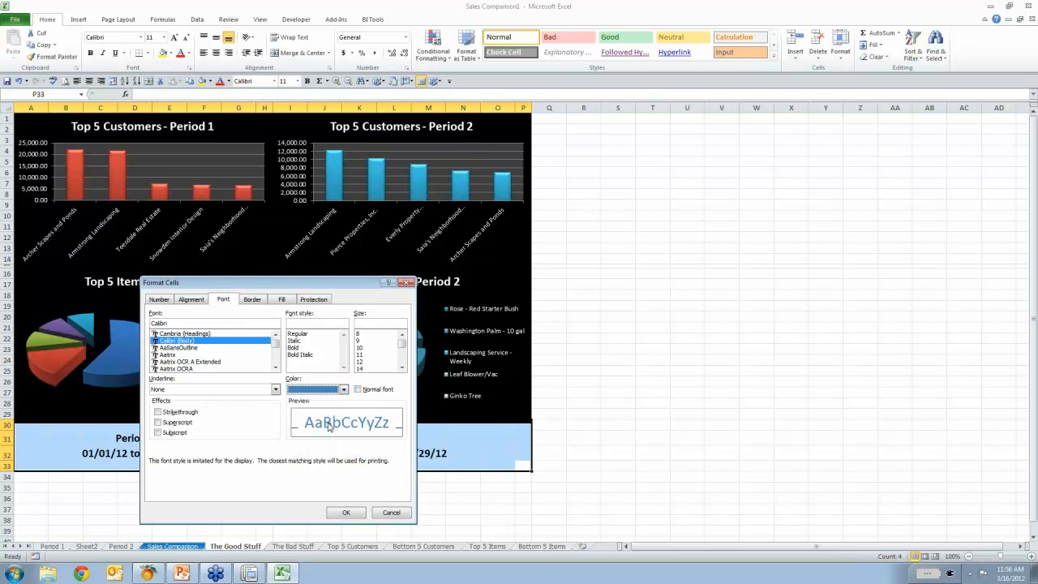
click(351, 514)
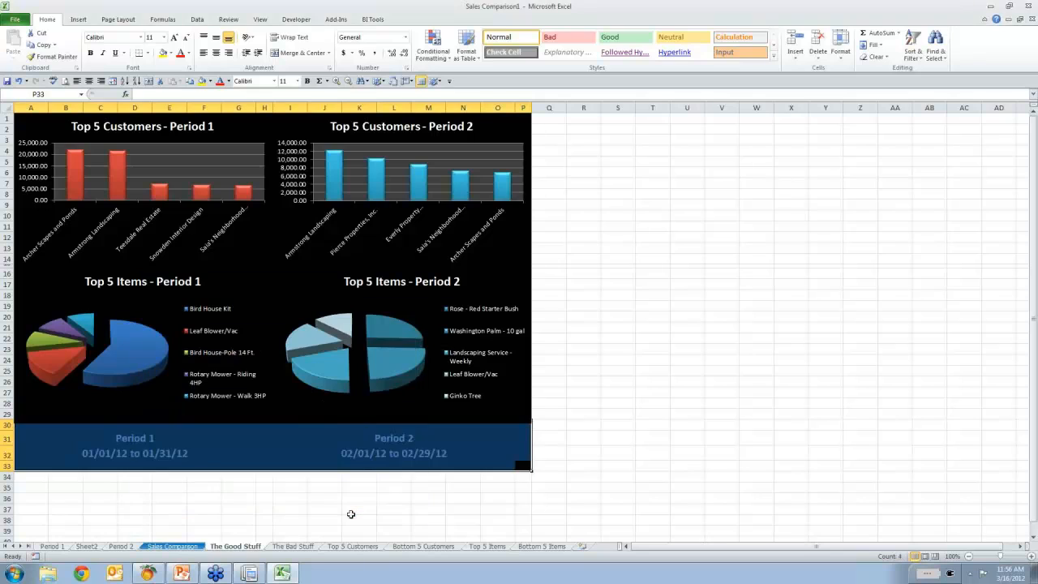
click(352, 509)
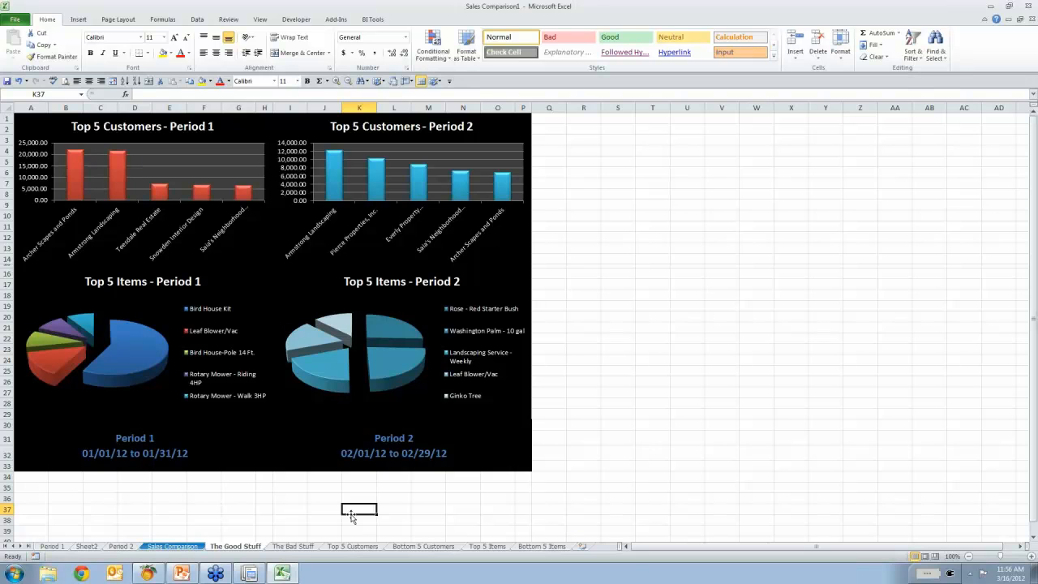
Color the worksheet tab of The Good Stuff with the standard green.
right_click(247, 549)
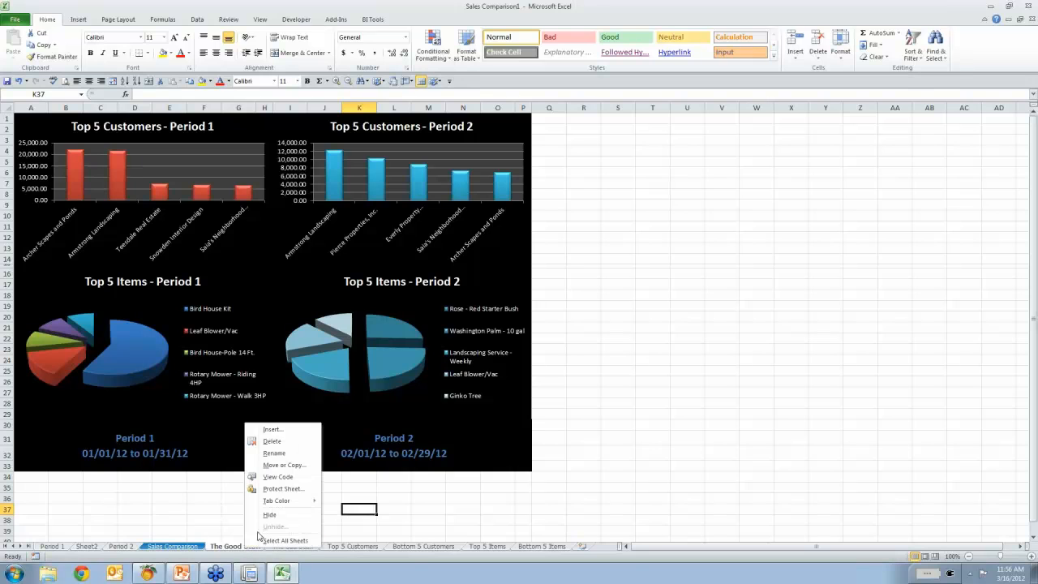
mouse_move(284, 502)
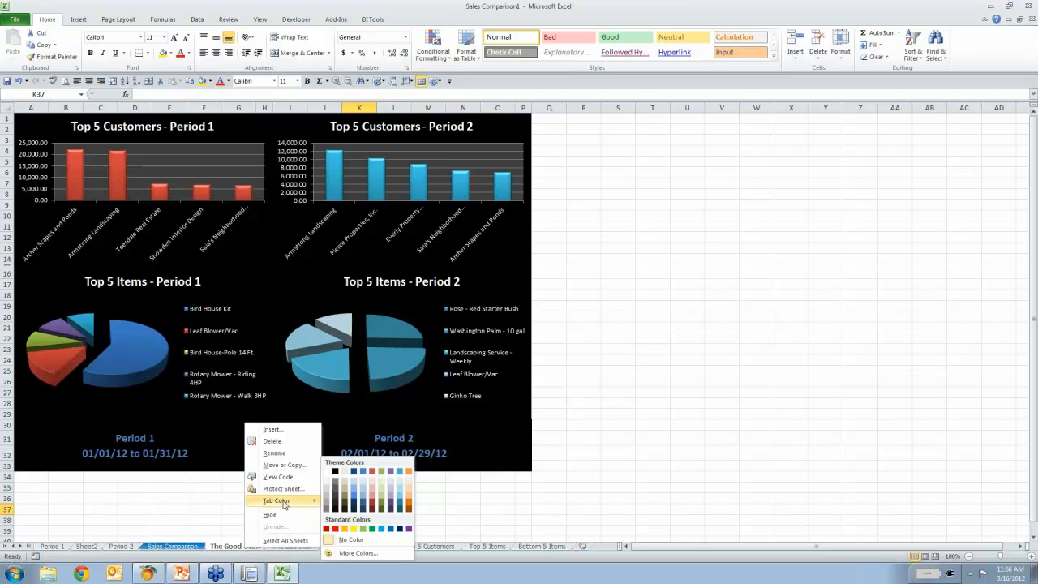
click(372, 530)
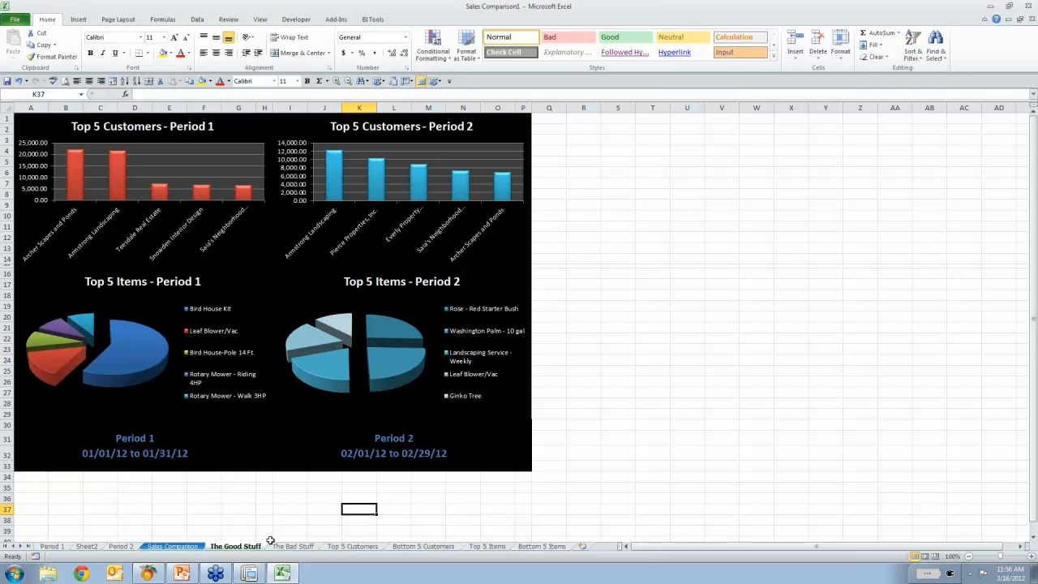
In Report Manager, create and link a Sales Comparison template from workbook Sales Comparison1, allowing its second sheet to be cleared and the existing template replaced.
mouse_move(251, 574)
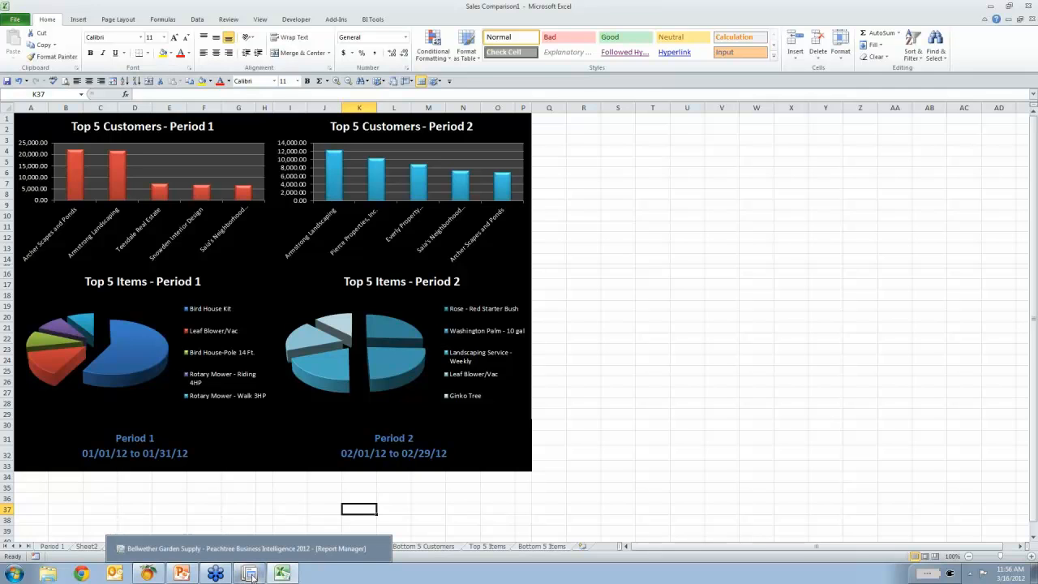
click(252, 574)
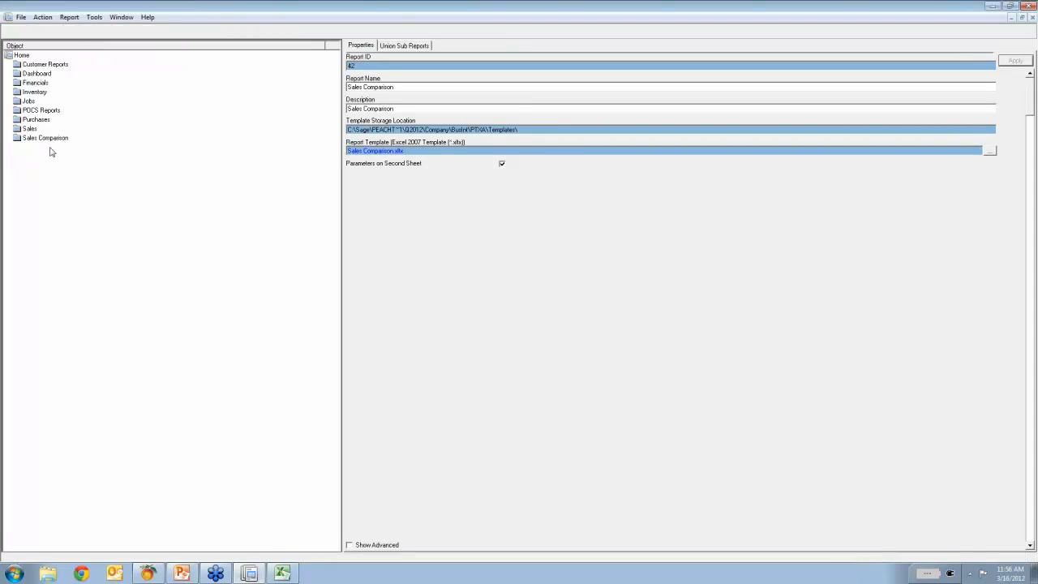
right_click(51, 149)
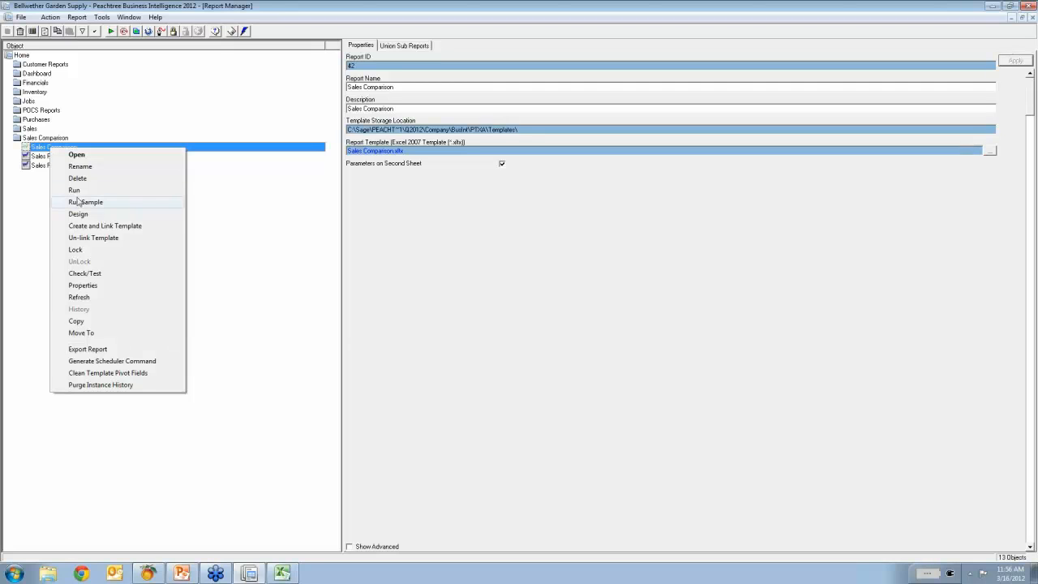
click(92, 227)
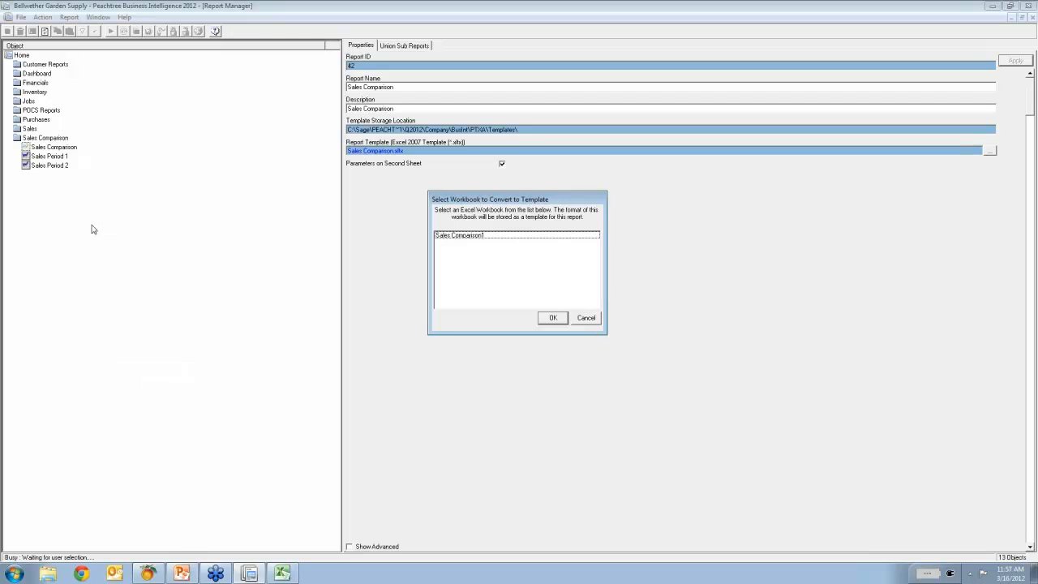
click(453, 237)
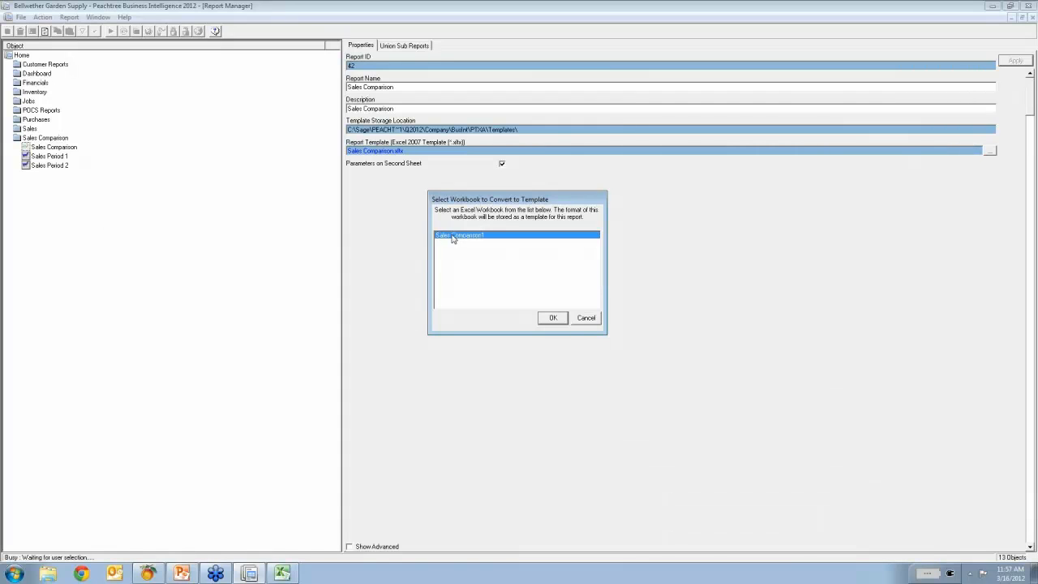
click(549, 317)
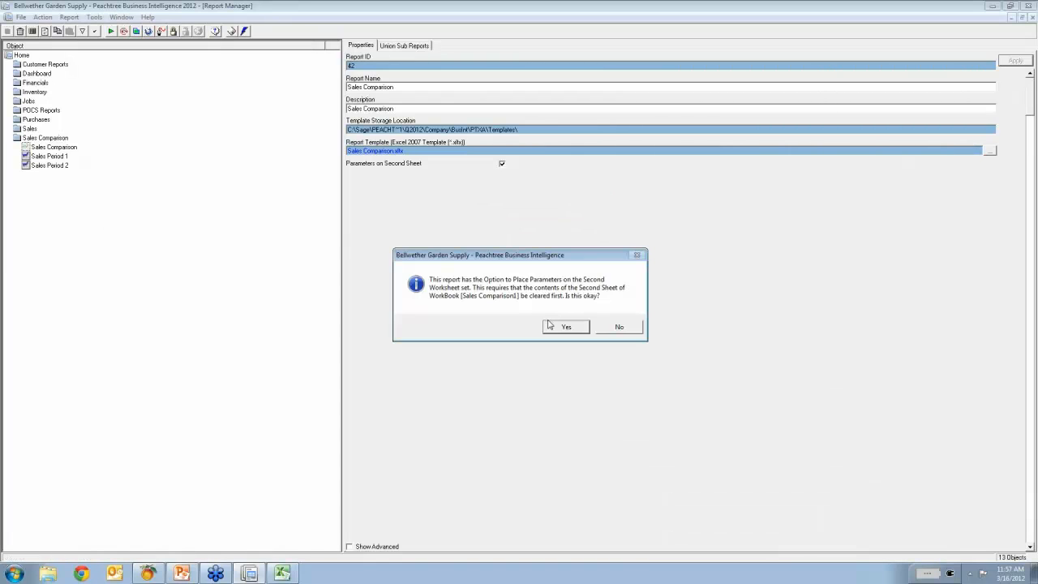
click(570, 329)
click(553, 275)
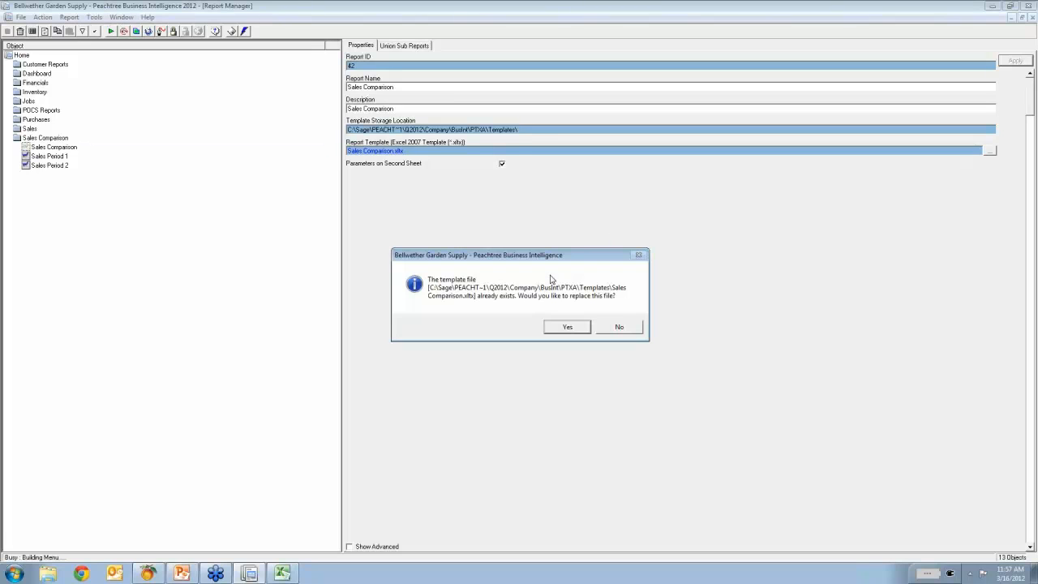
click(566, 328)
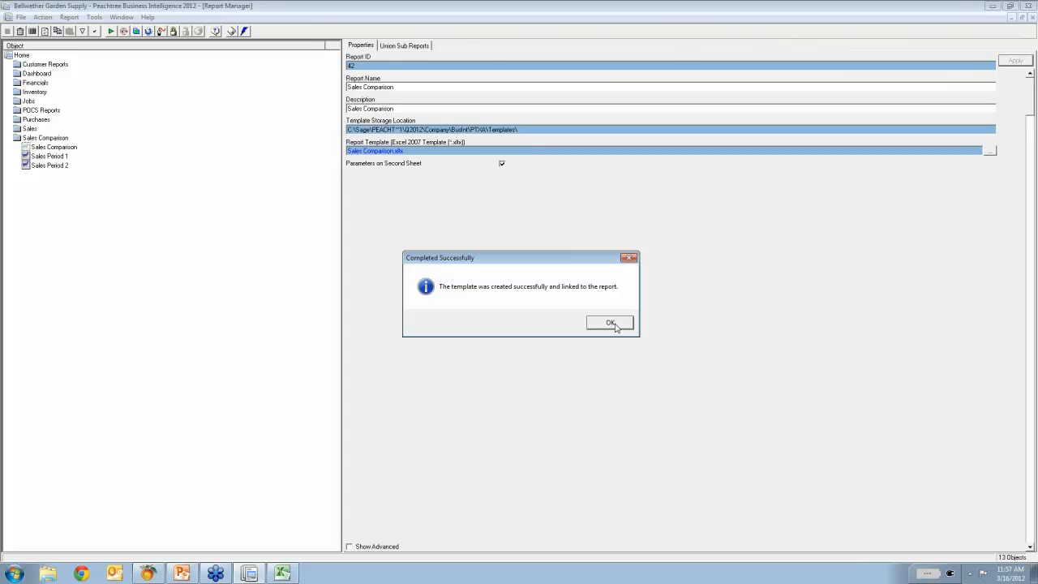
click(612, 324)
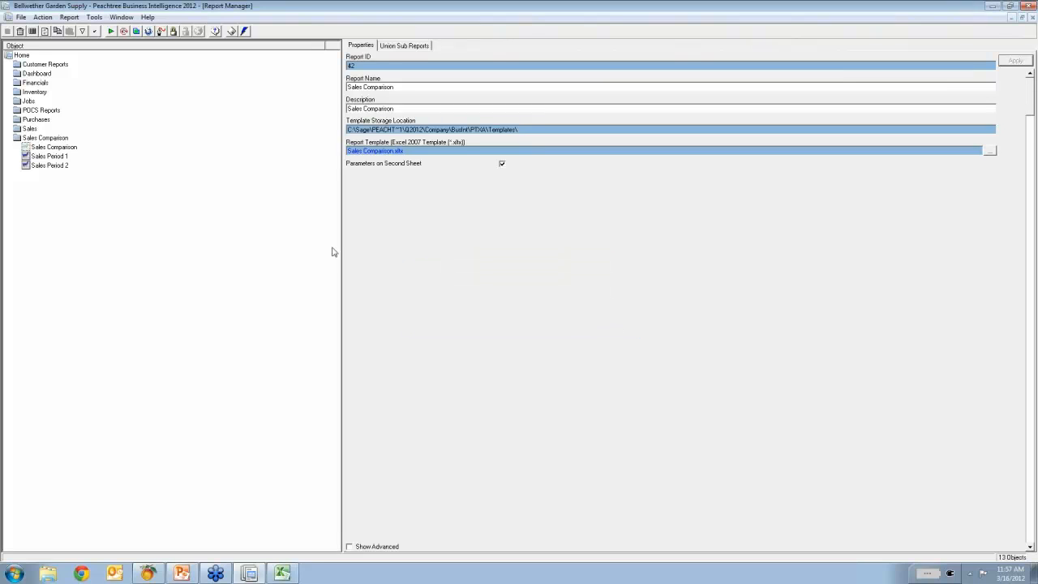
Run the Sales Comparison report, accepting 01 February 2012 to 29 February 2012 as the Sales Period 2 dates.
click(52, 148)
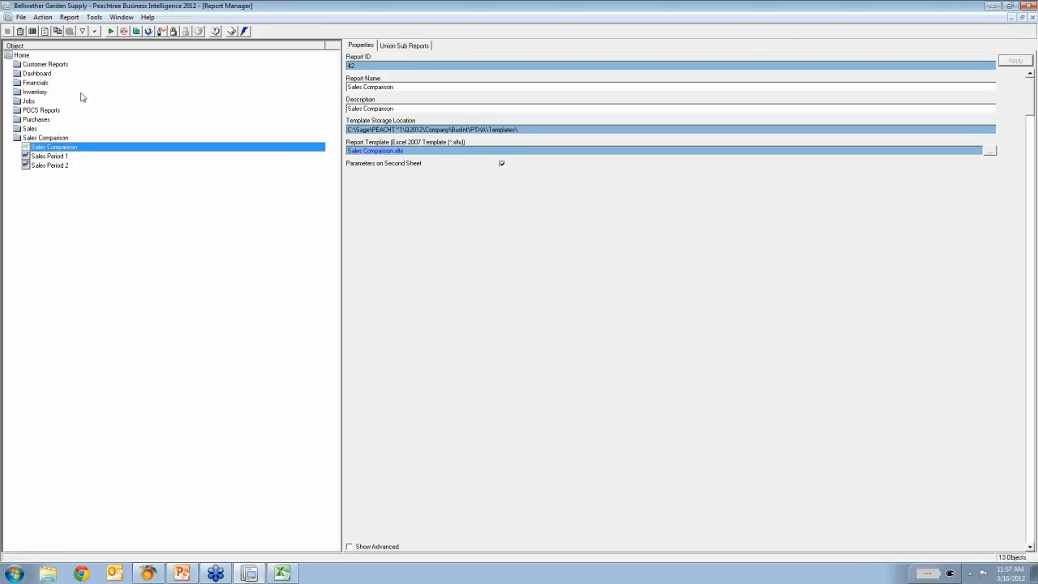
right_click(56, 148)
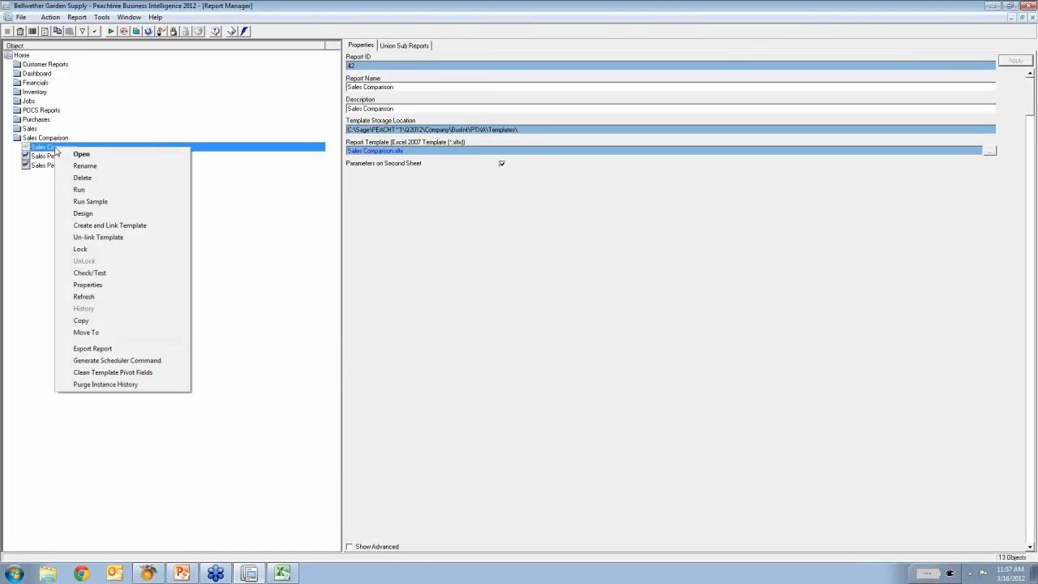
click(79, 190)
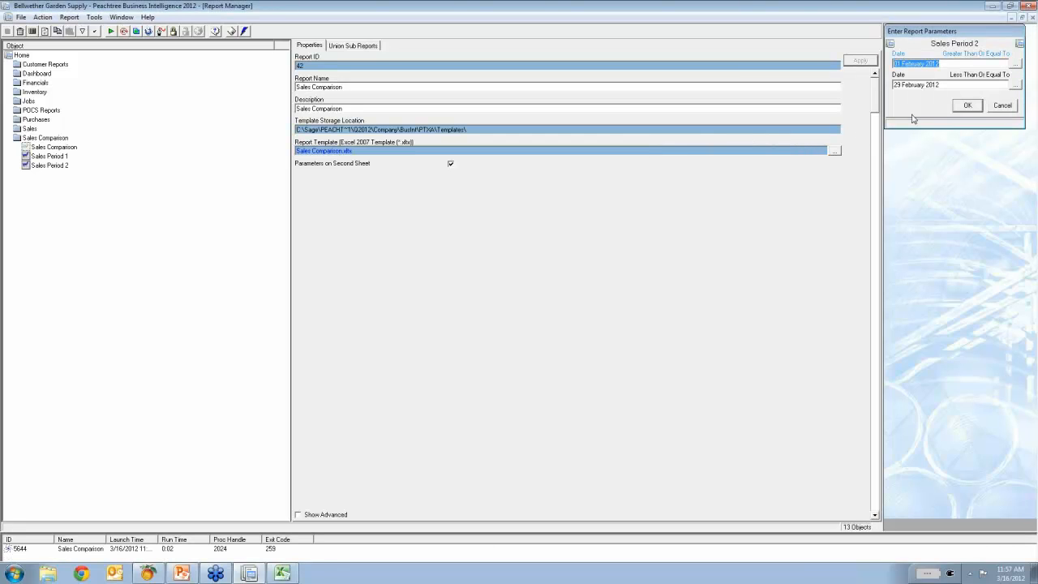
click(965, 106)
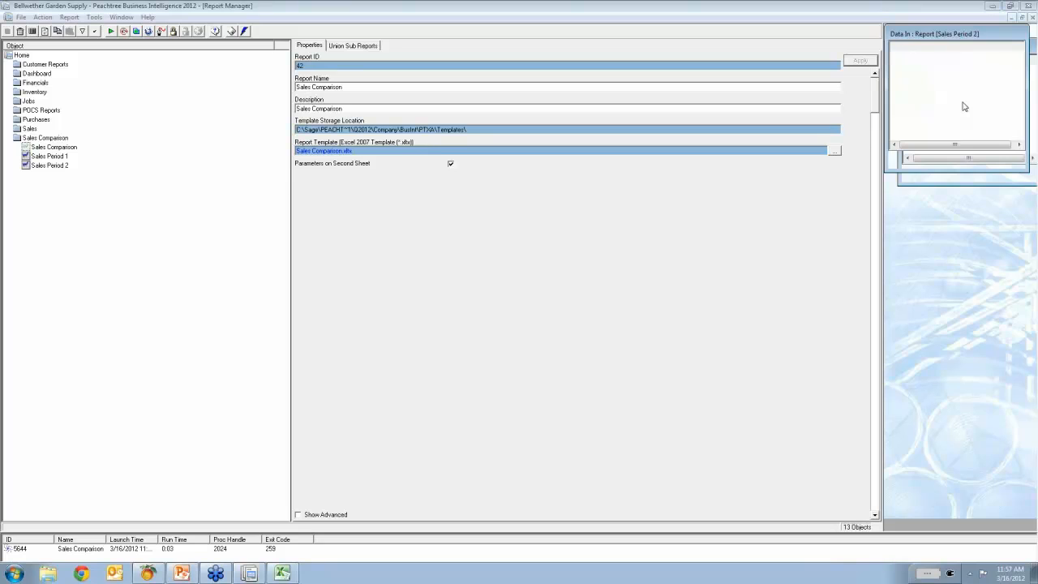
View the Period 1 data sheet in the generated Sales Comparison workbook.
click(964, 106)
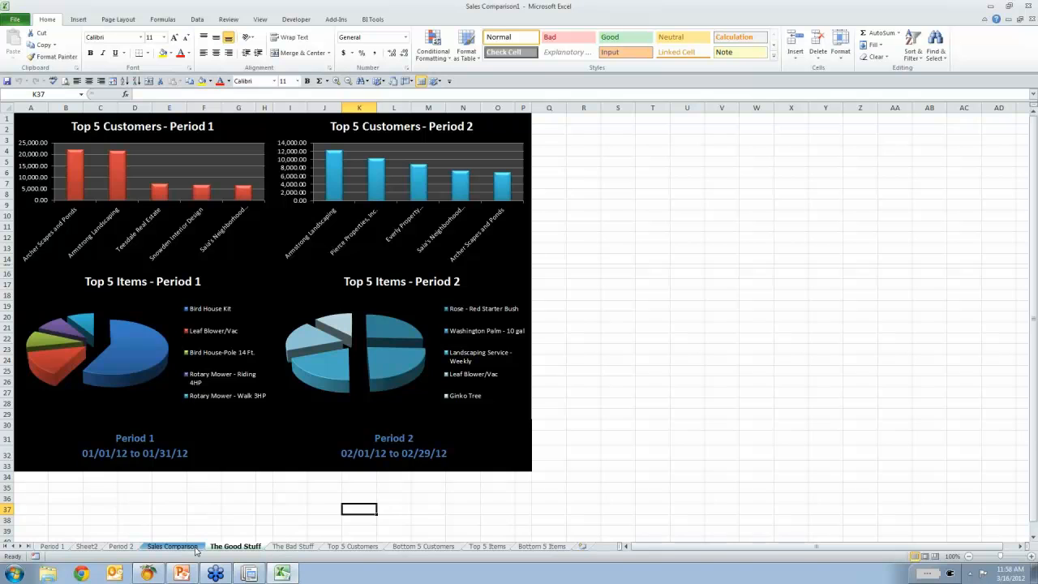
click(51, 546)
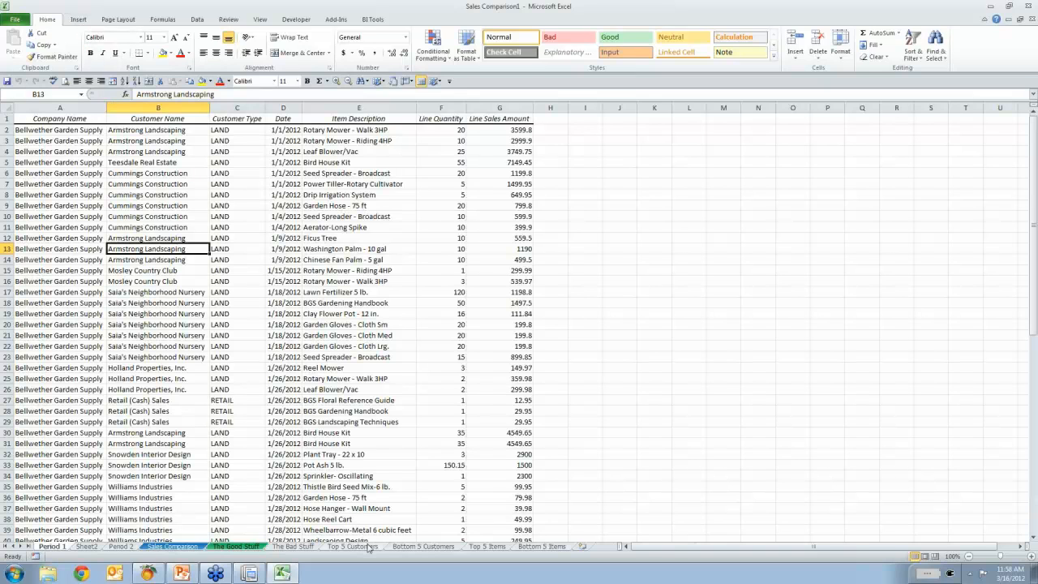
Insert a clustered column PivotChart from the Period 1 pivot table on Bottom 5 Customers and place it below that table.
click(424, 547)
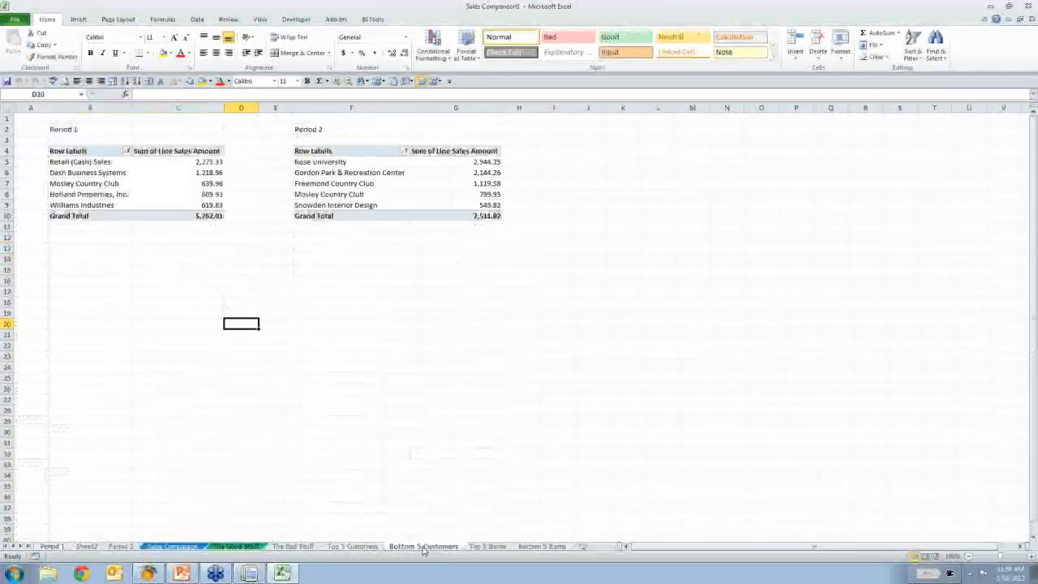
click(99, 183)
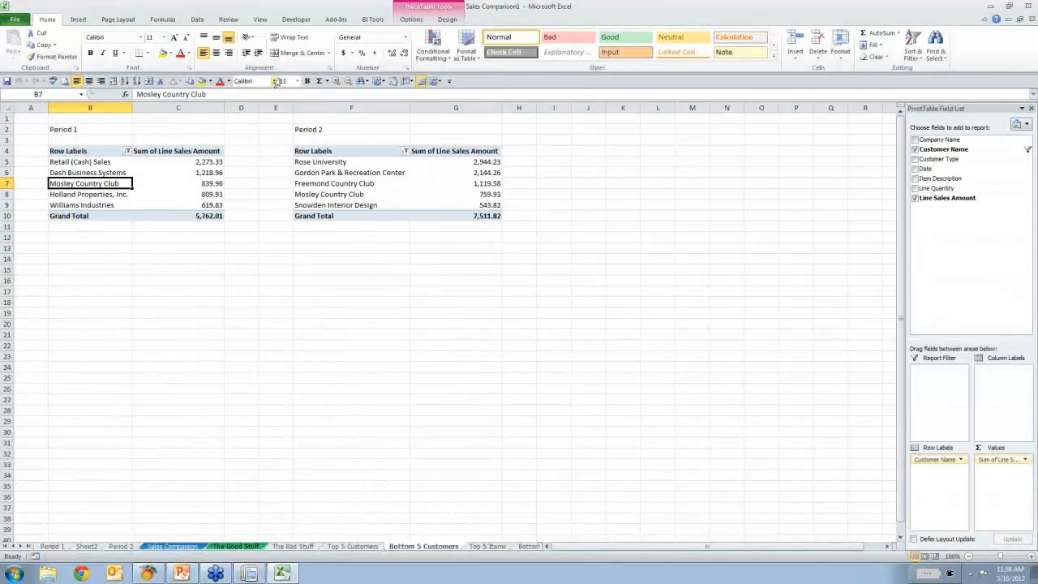
click(412, 19)
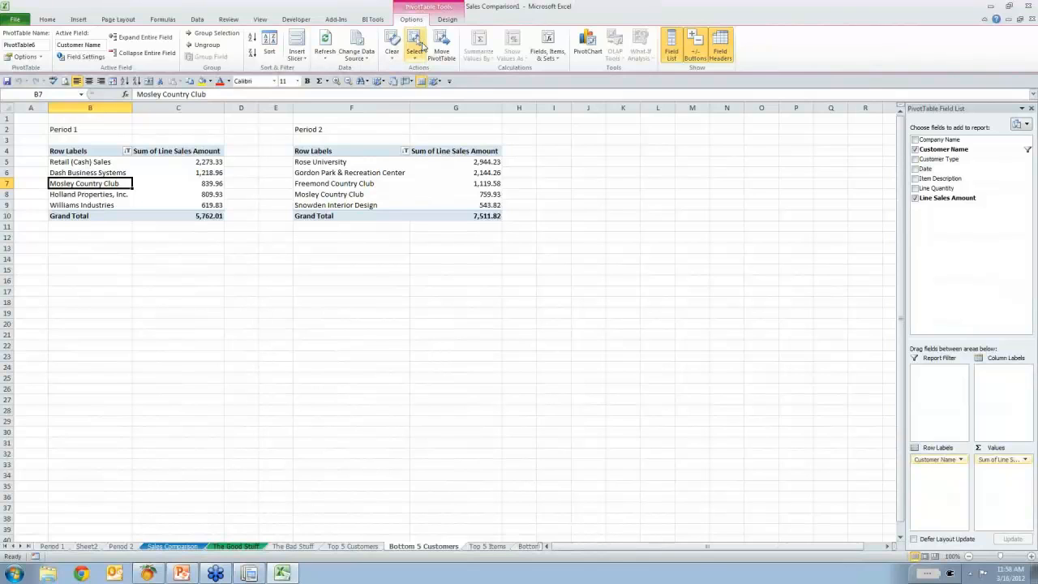
click(593, 49)
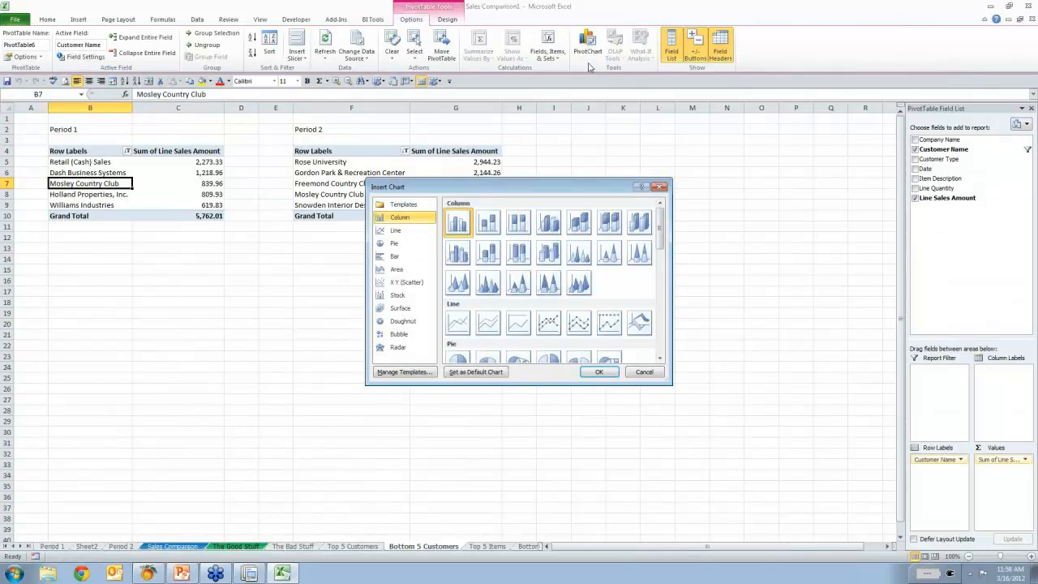
click(599, 374)
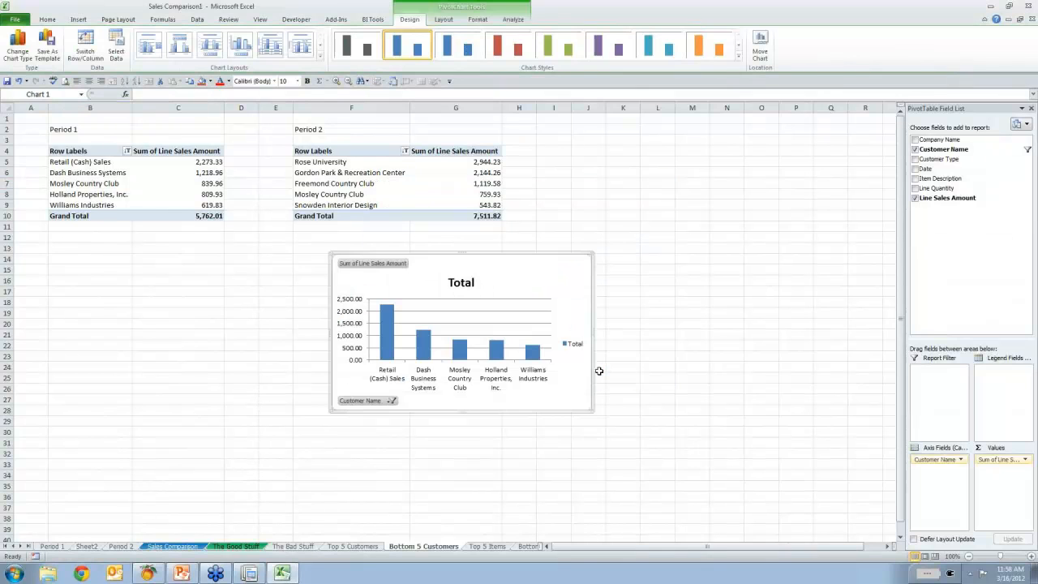
drag(538, 271, 249, 261)
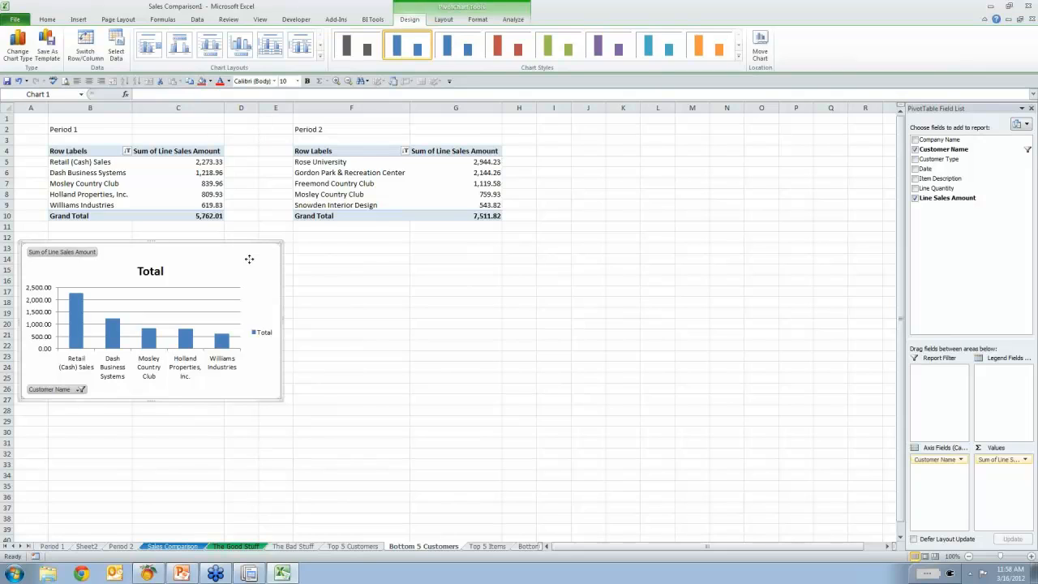
Copy the Period 1 chart onto The Bad Stuff sheet and shrink column H and row 15 to the chart's edges.
right_click(250, 259)
click(279, 293)
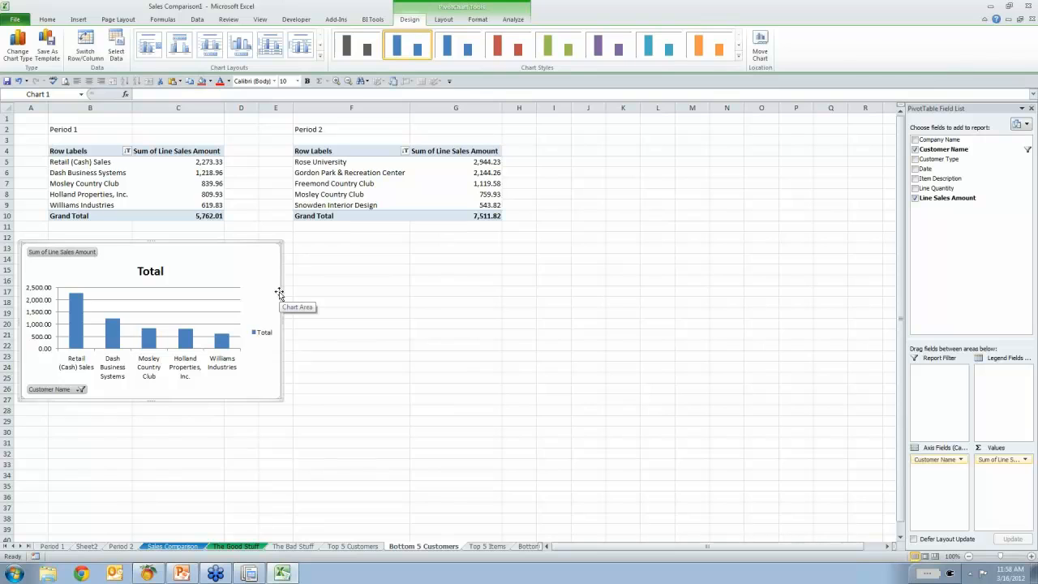
click(301, 548)
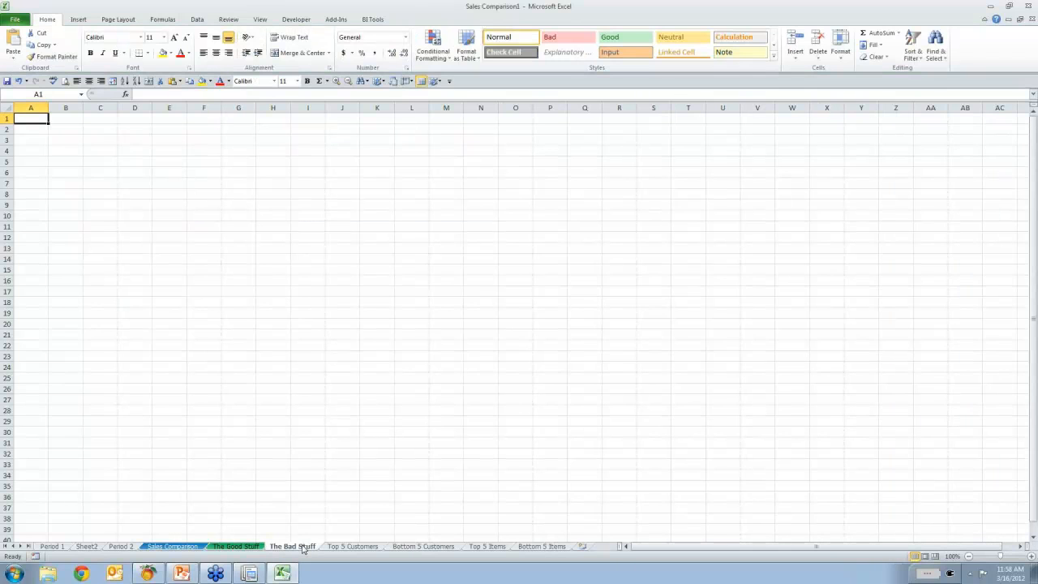
key(ctrl+v)
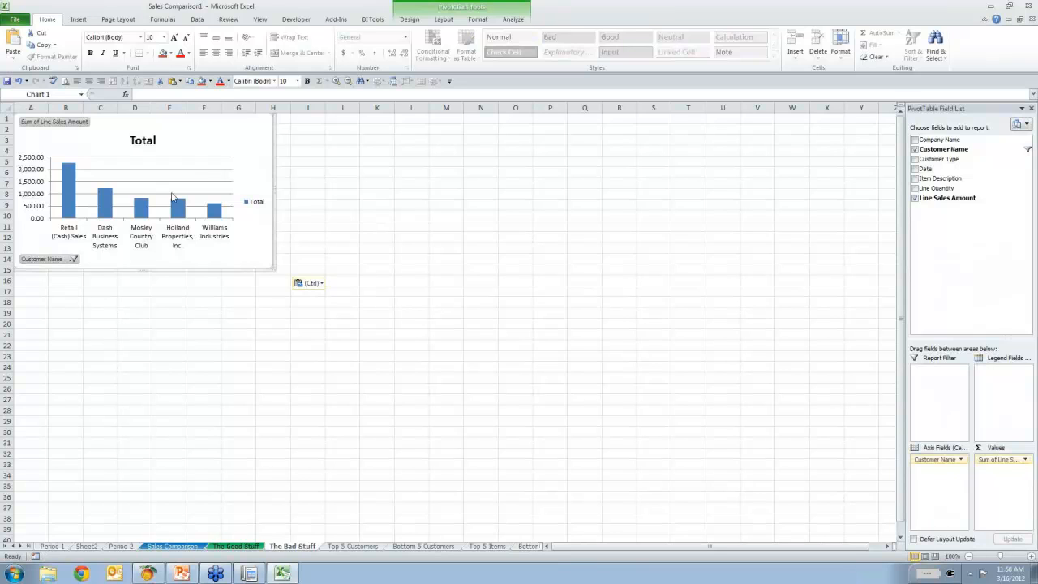
drag(290, 107, 275, 107)
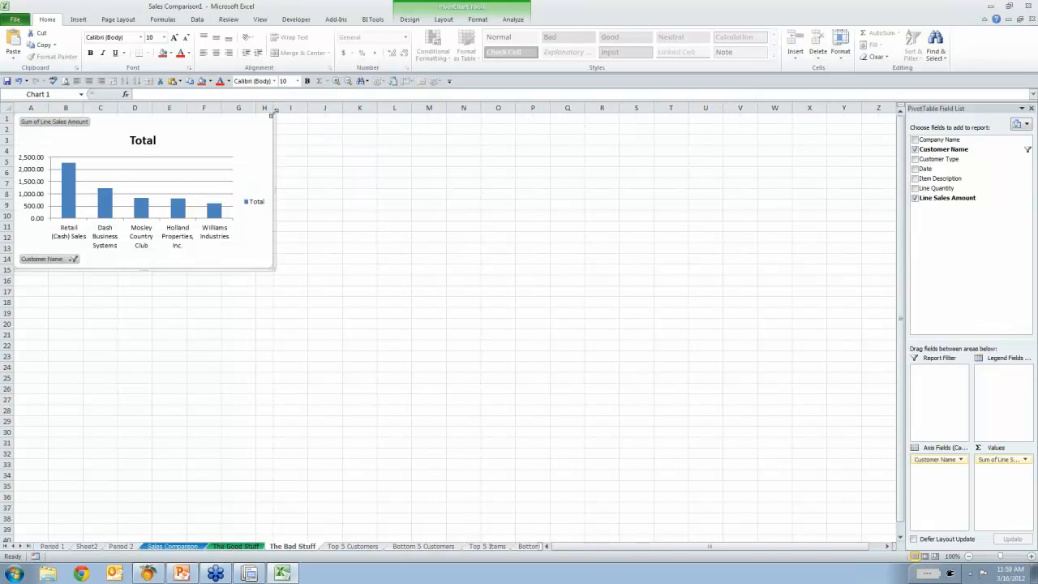
drag(7, 274, 8, 266)
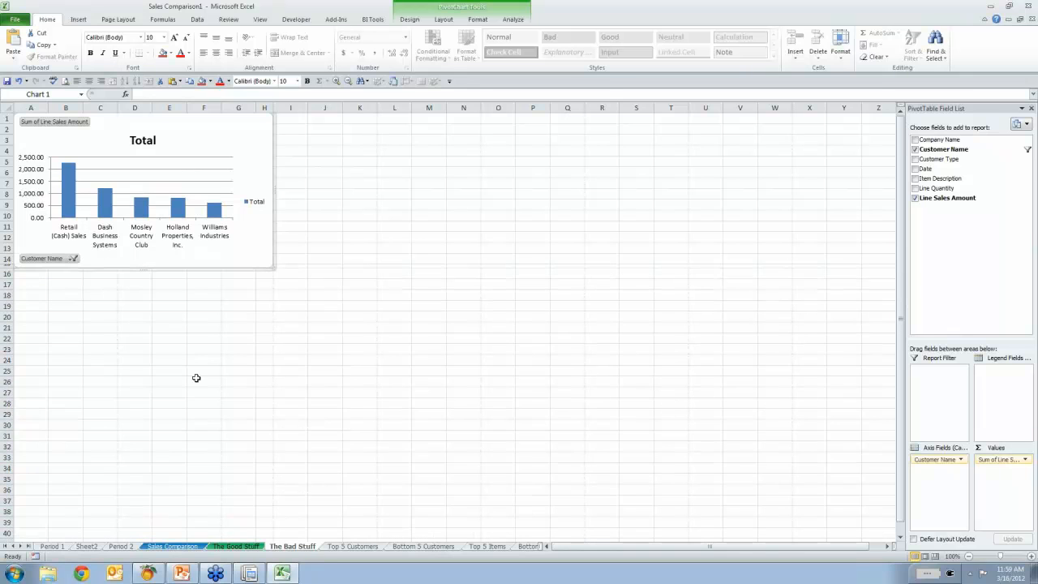
Hide all field buttons on The Bad Stuff chart and delete its legend.
right_click(45, 260)
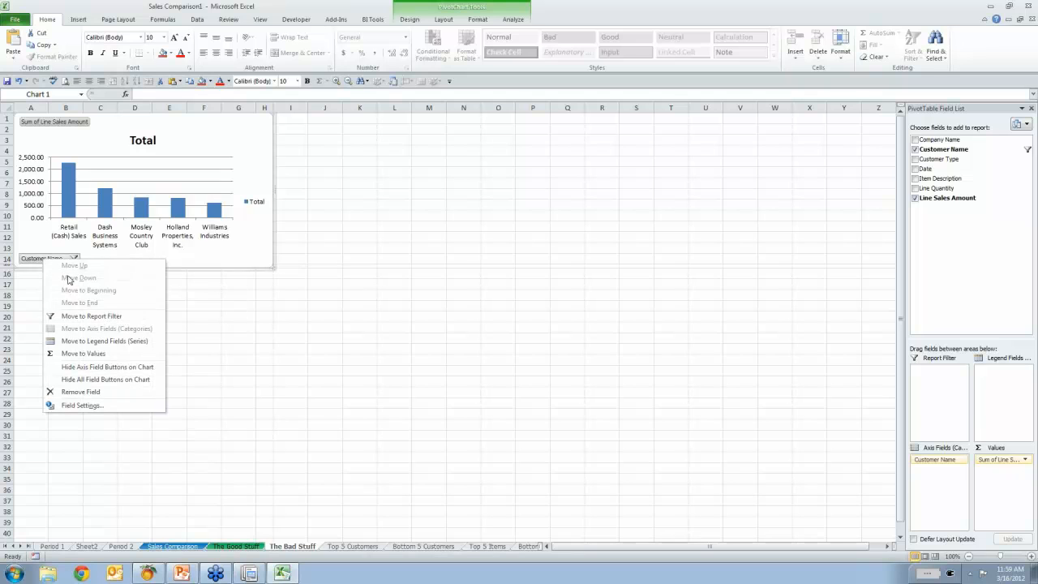
click(74, 382)
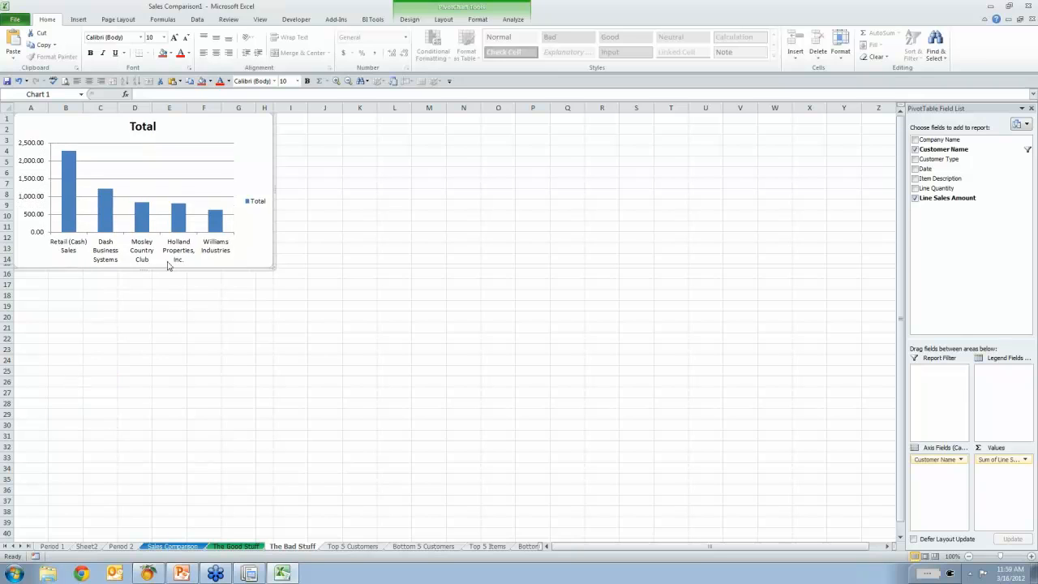
right_click(257, 203)
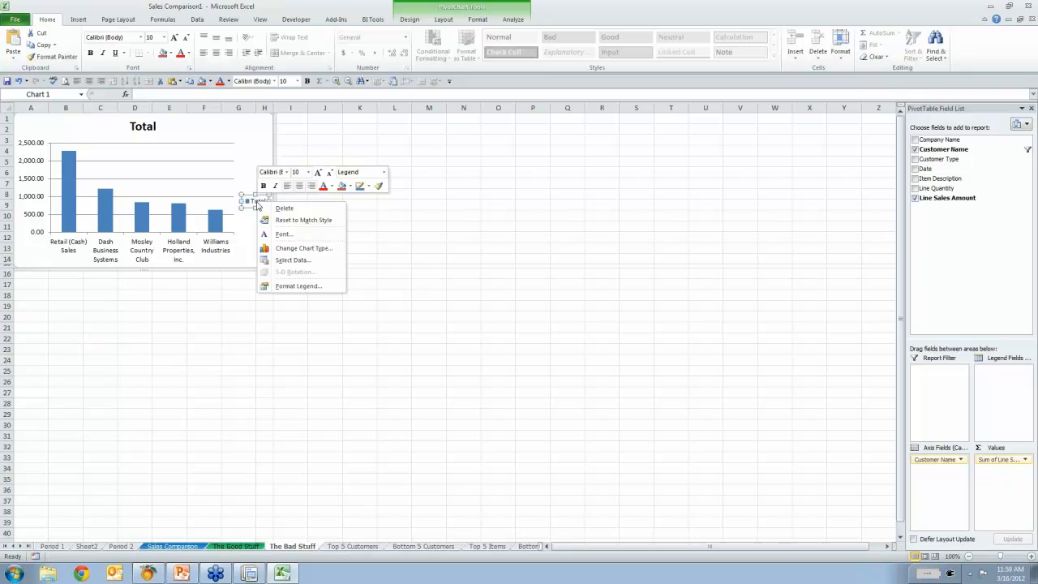
click(285, 210)
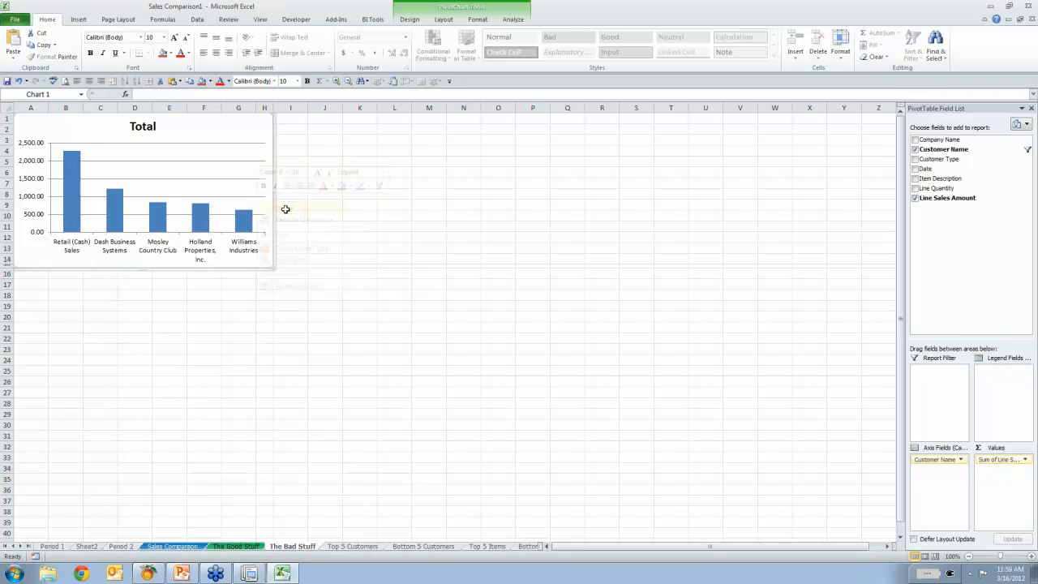
Change the chart title to "Bottom 5 Customers - Period 1".
click(152, 132)
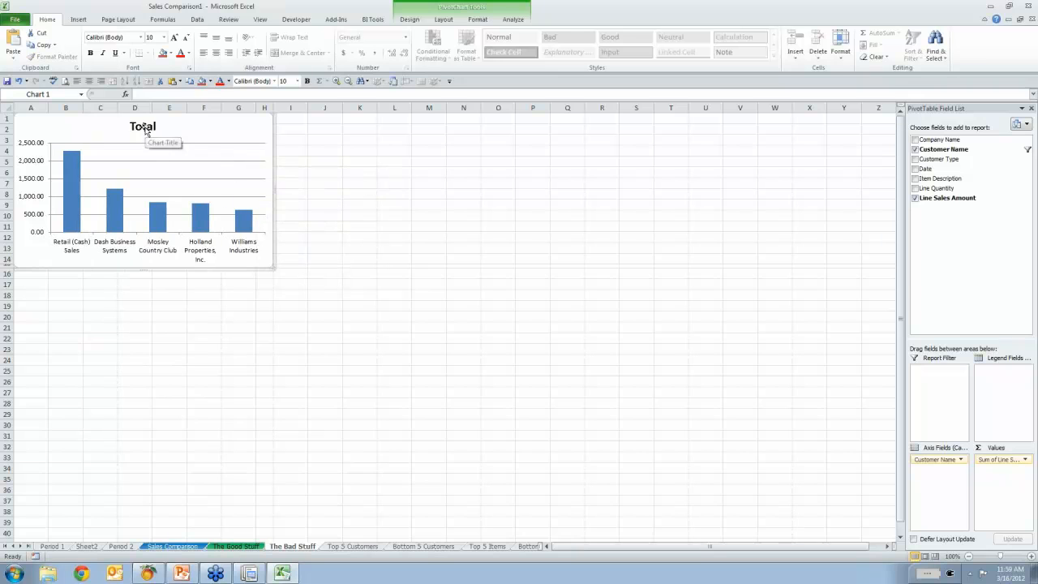
right_click(153, 132)
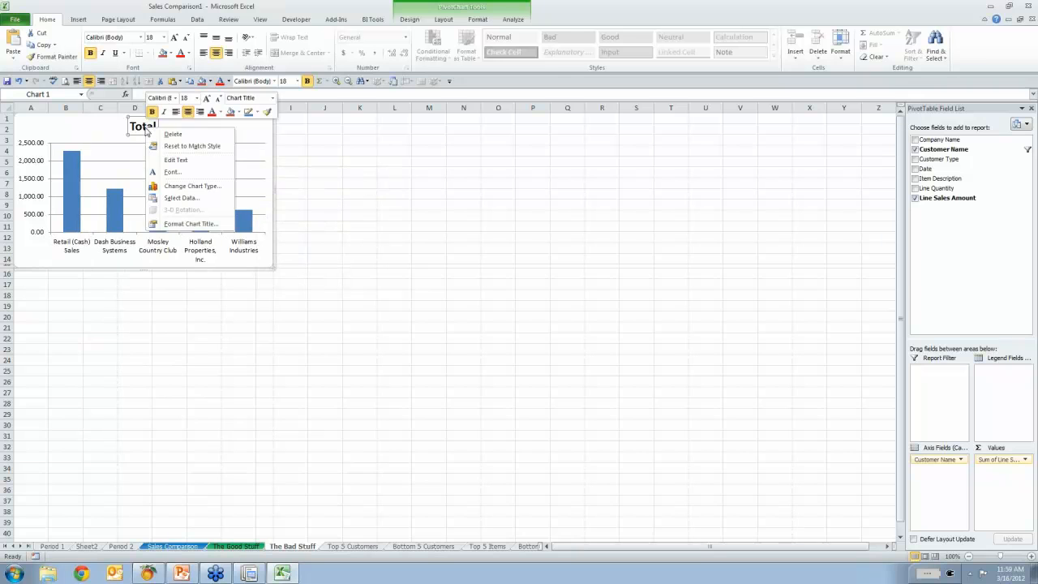
click(174, 160)
text(Bottom )
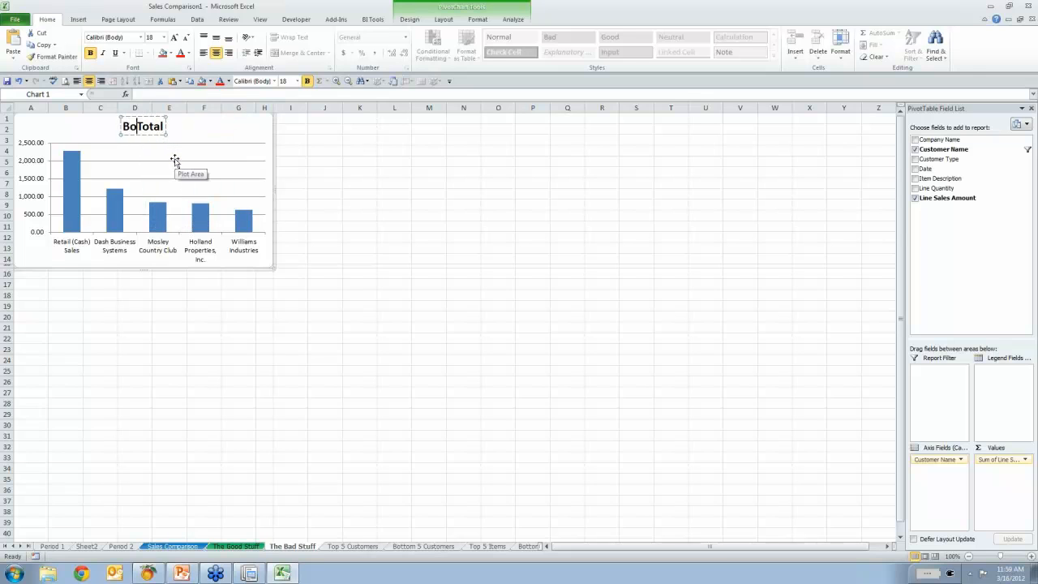
text(5 Custom)
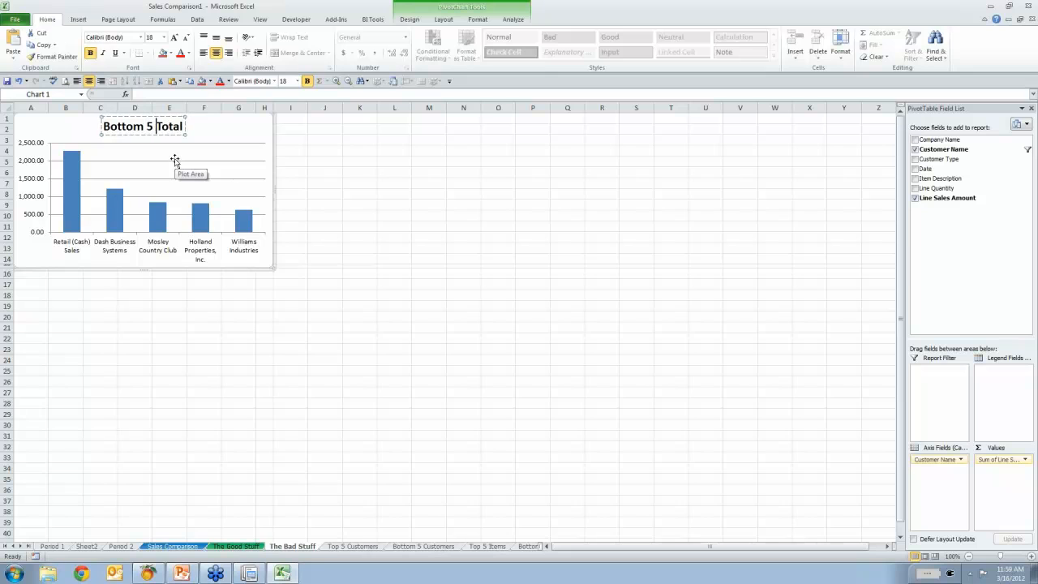
text(ers - P)
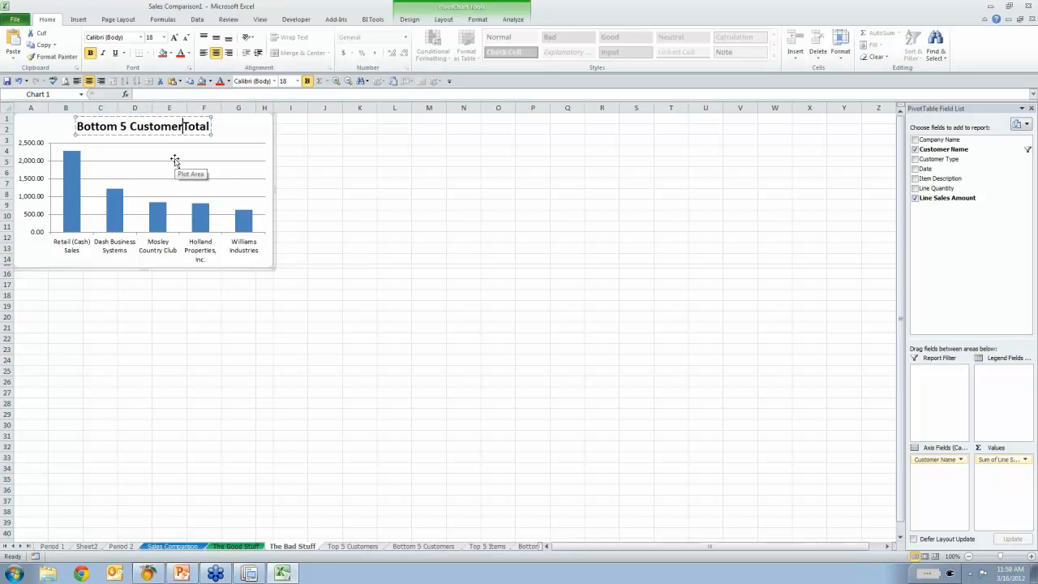
text(eriod)
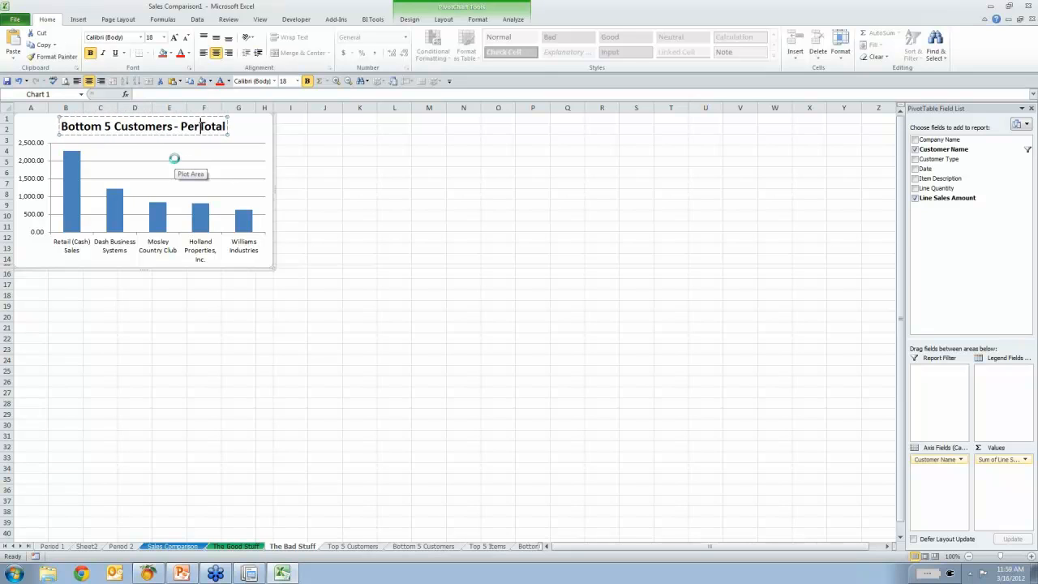
key(Delete)
key(Delete)
key(Delete)
key(Delete)
key(Delete)
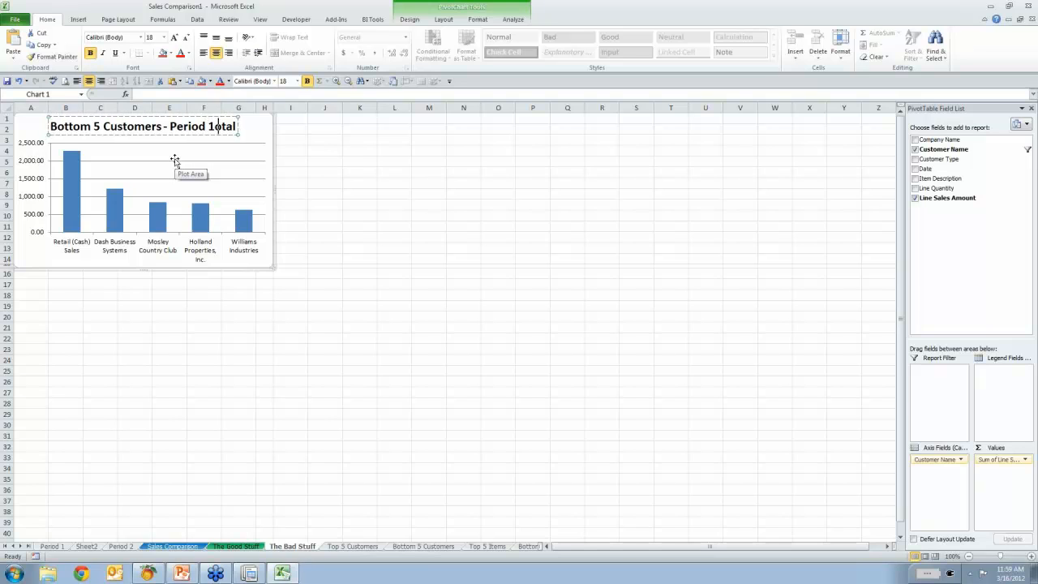
click(262, 134)
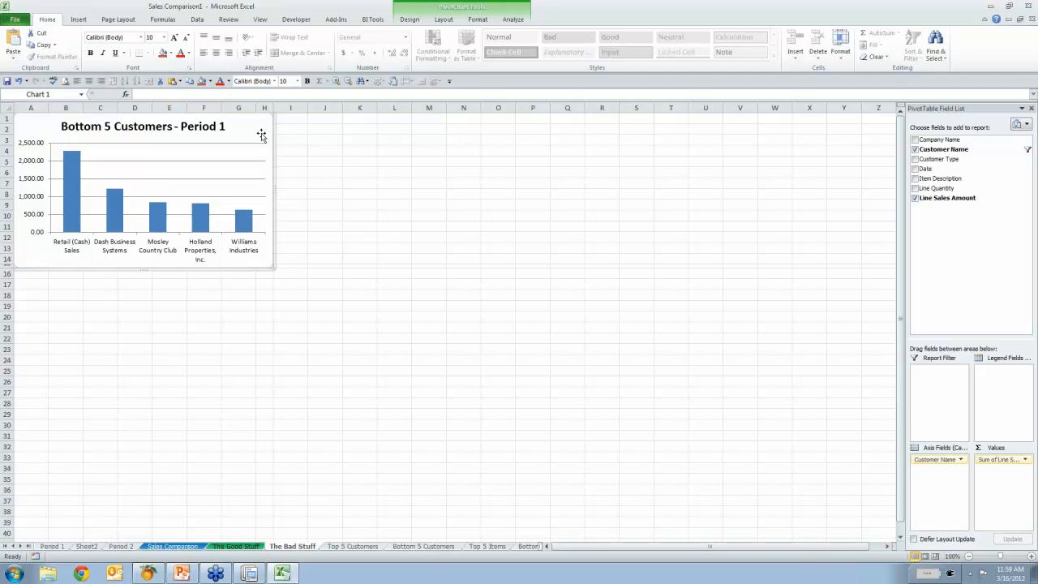
Apply the green column chart style with the black background to the Bottom 5 Customers - Period 1 chart.
click(409, 19)
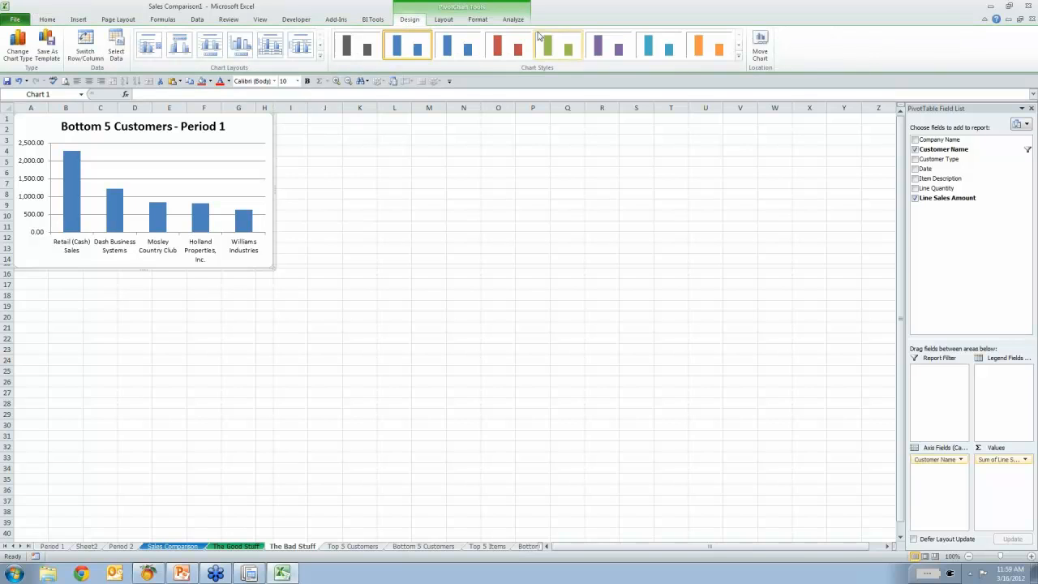
click(738, 57)
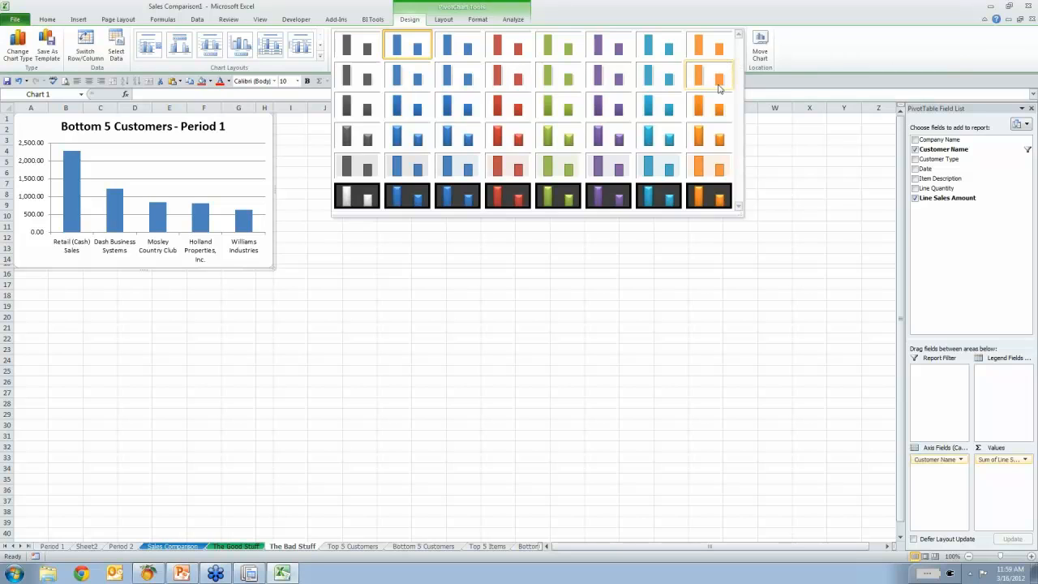
click(558, 201)
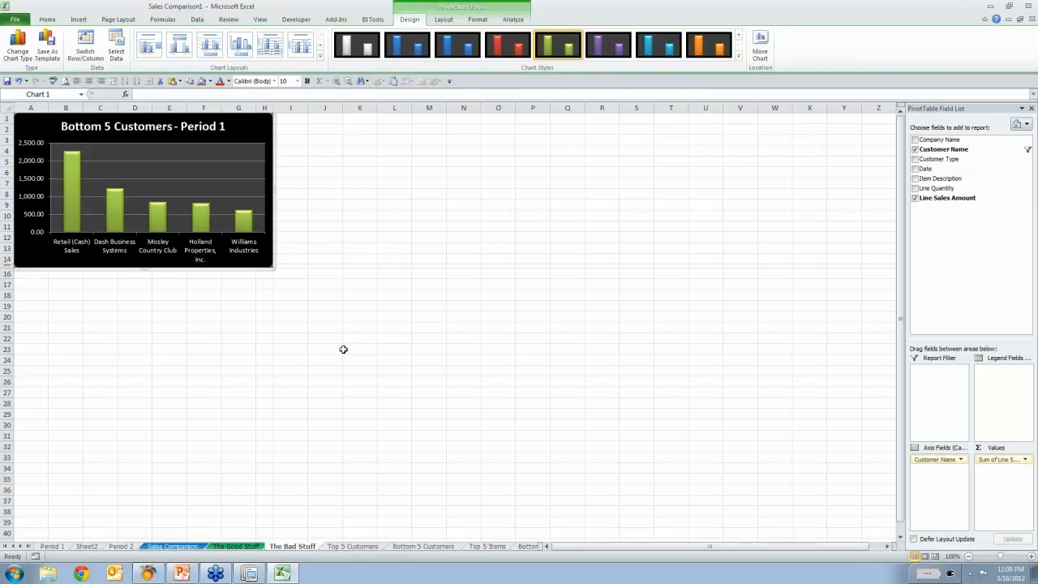
Insert a clustered column PivotChart from the Period 2 pivot table on Bottom 5 Customers and copy the chart.
click(423, 549)
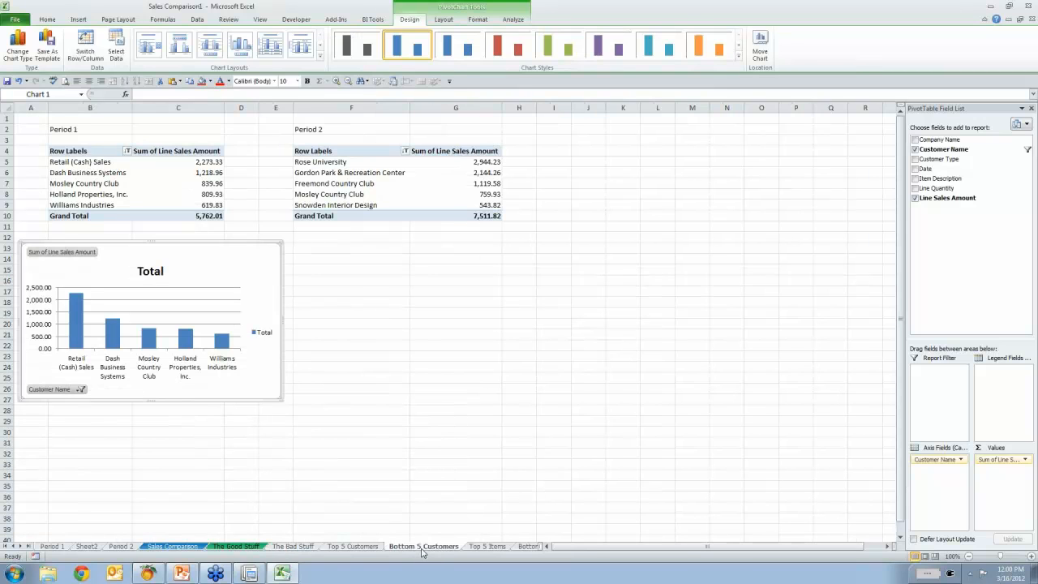
click(354, 168)
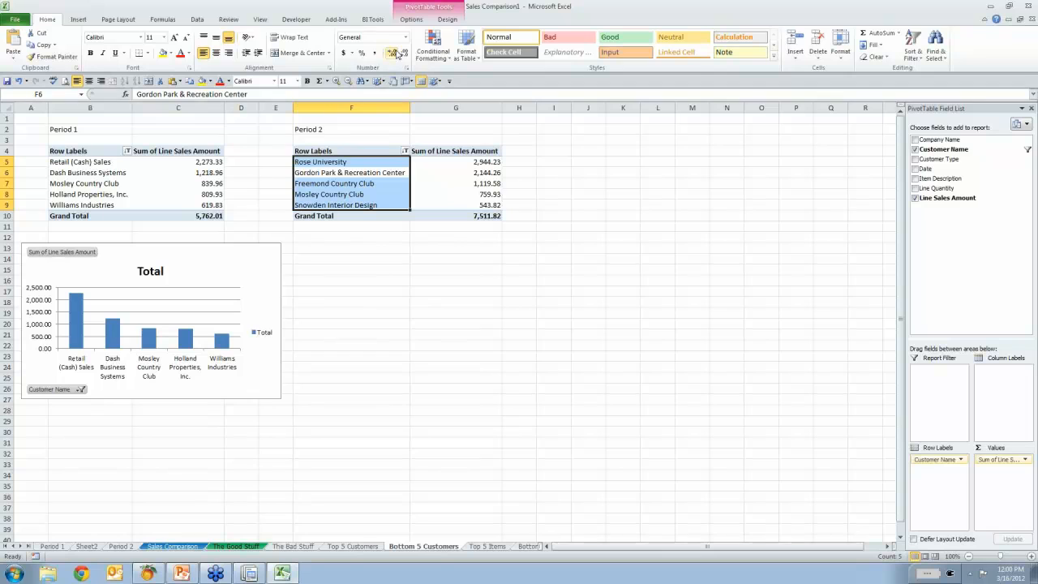
click(409, 22)
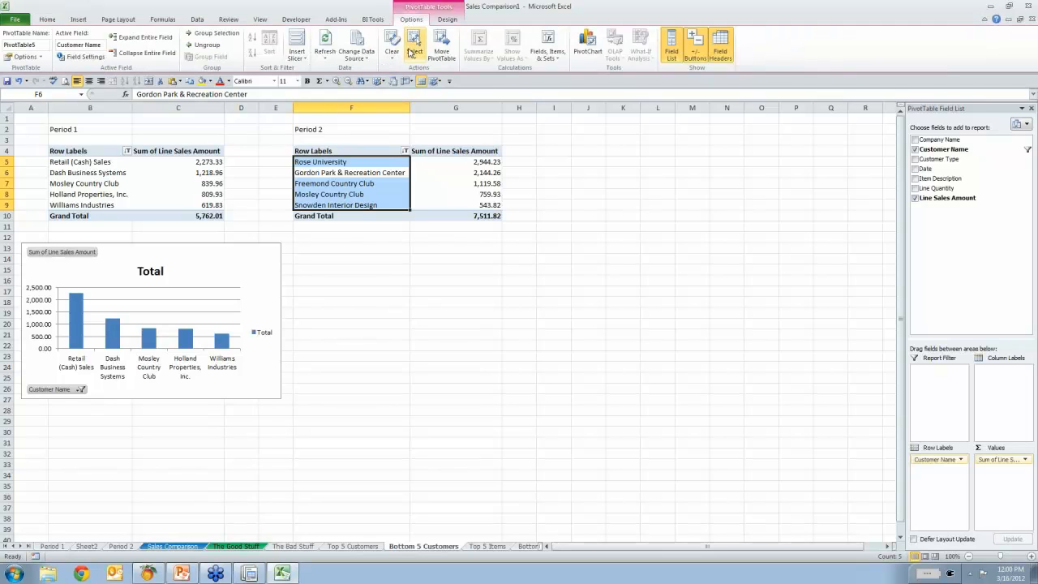
click(588, 45)
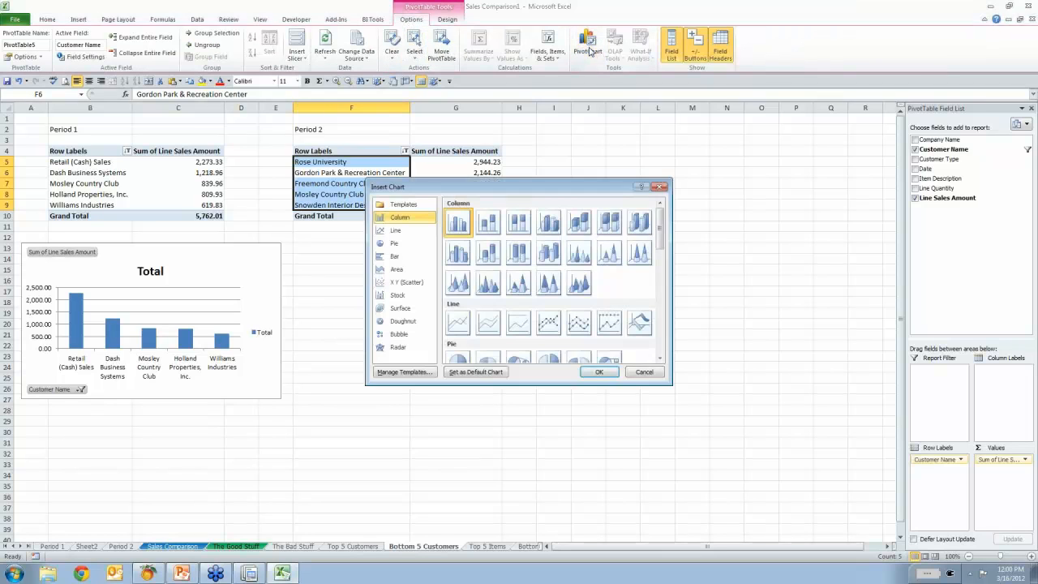
click(598, 373)
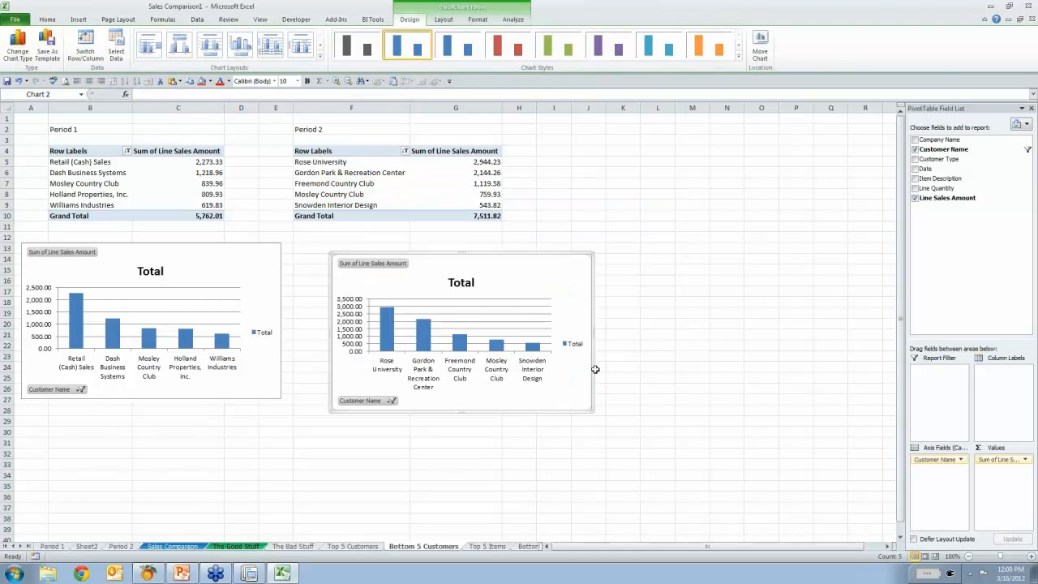
right_click(546, 270)
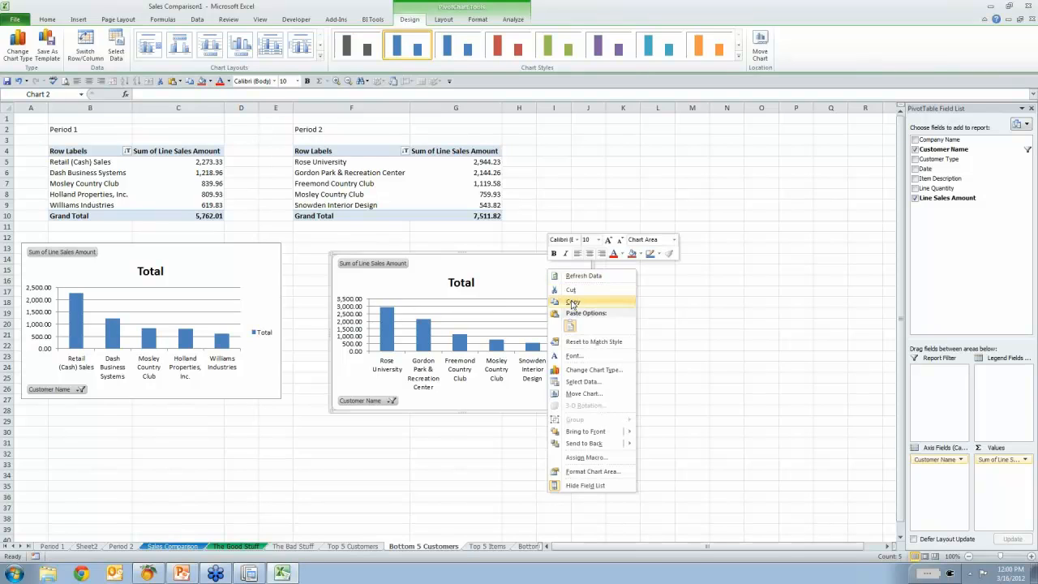
click(573, 302)
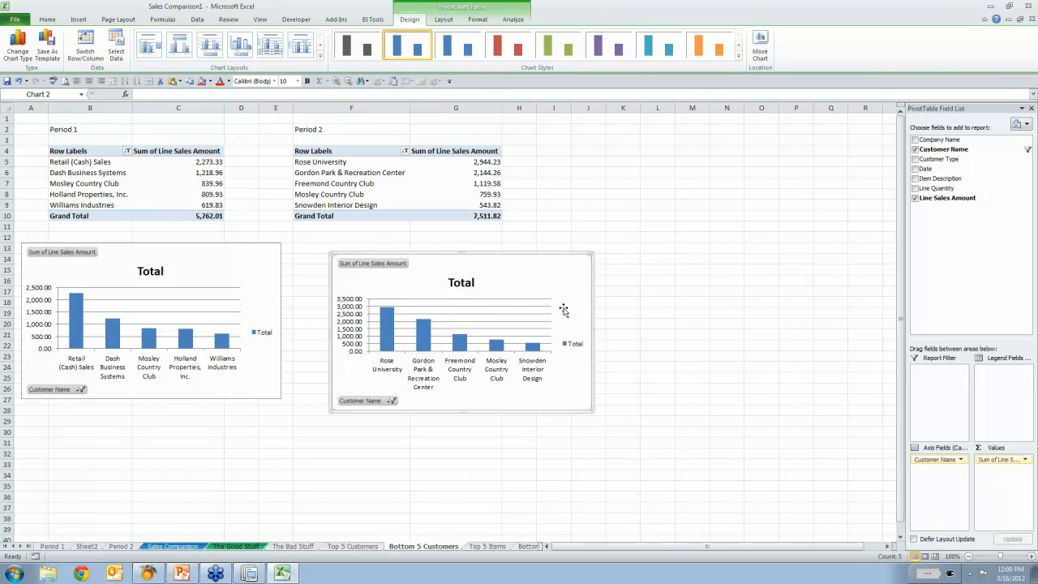
Paste the copied Period 2 customers chart at cell I1 of The Bad Stuff sheet, beside the Period 1 chart.
click(301, 547)
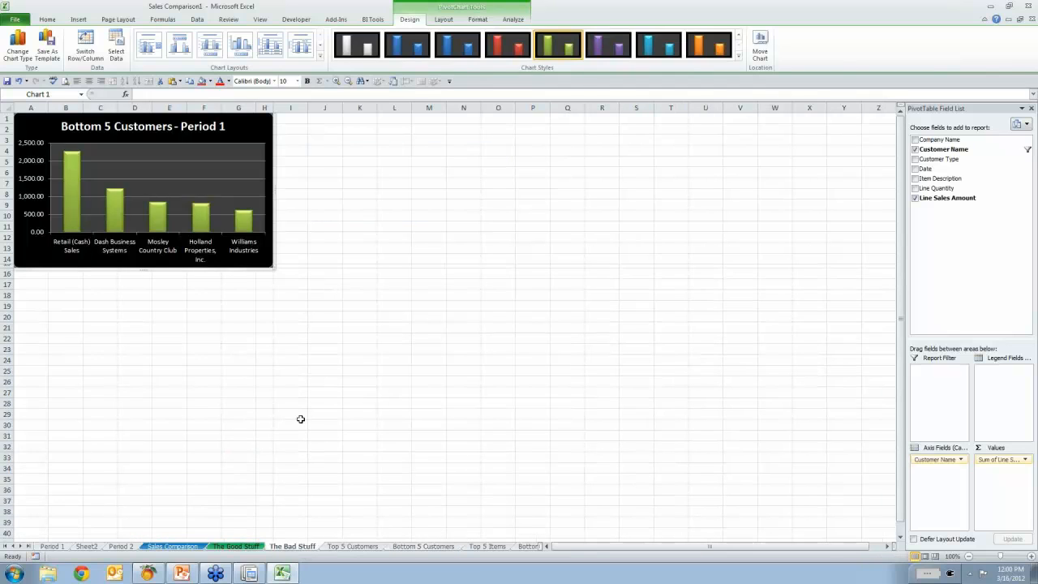
click(294, 120)
right_click(294, 120)
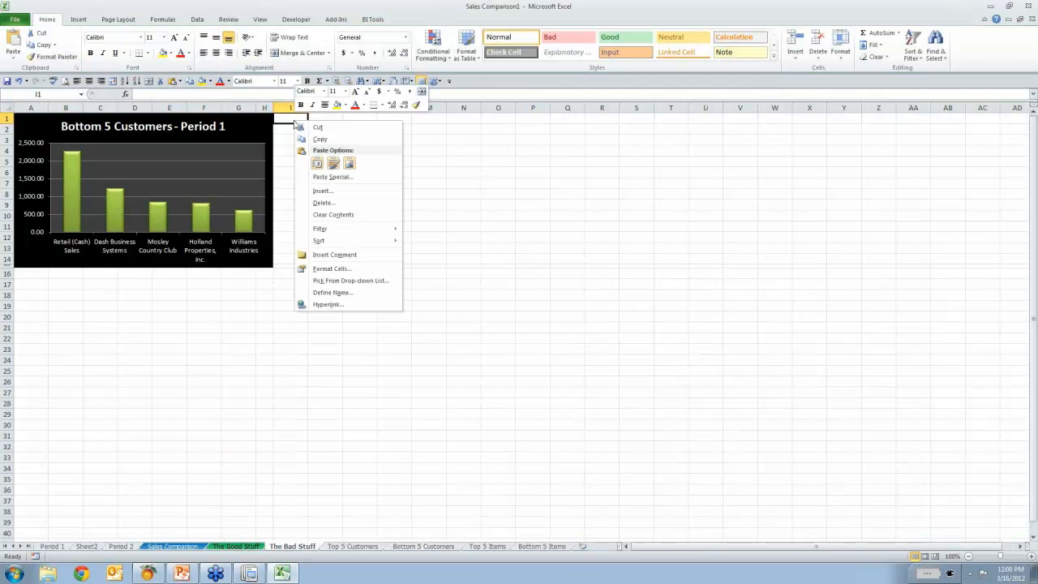
click(317, 165)
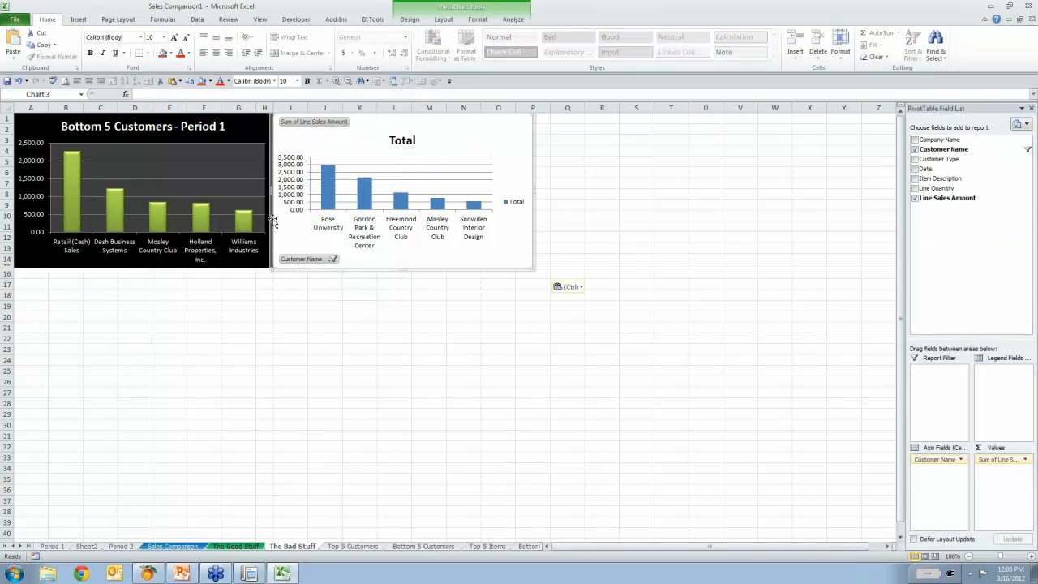
Hide all field buttons on the pasted Period 2 chart and delete its legend.
right_click(305, 261)
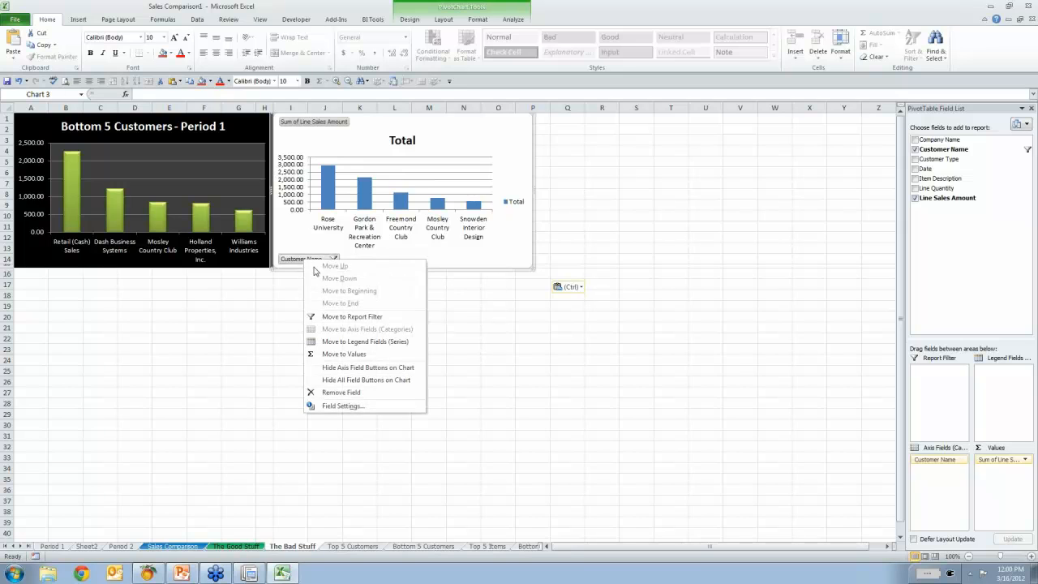
click(341, 380)
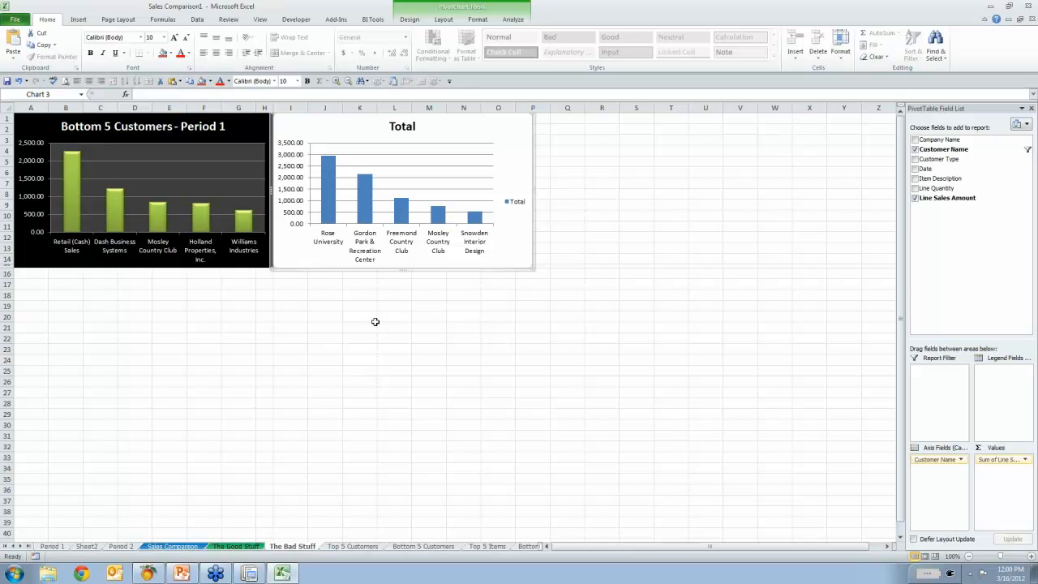
right_click(515, 205)
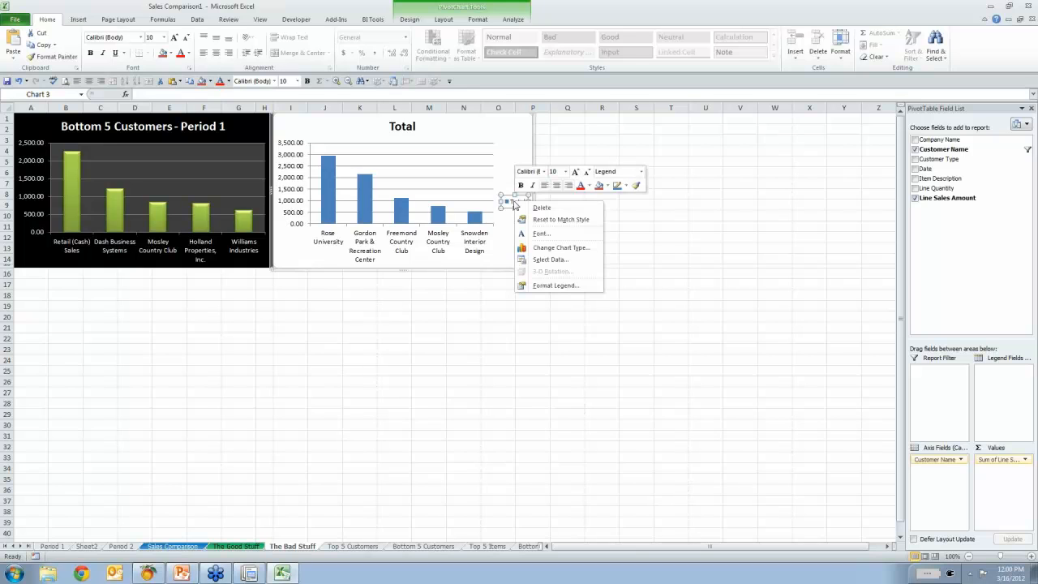
click(540, 208)
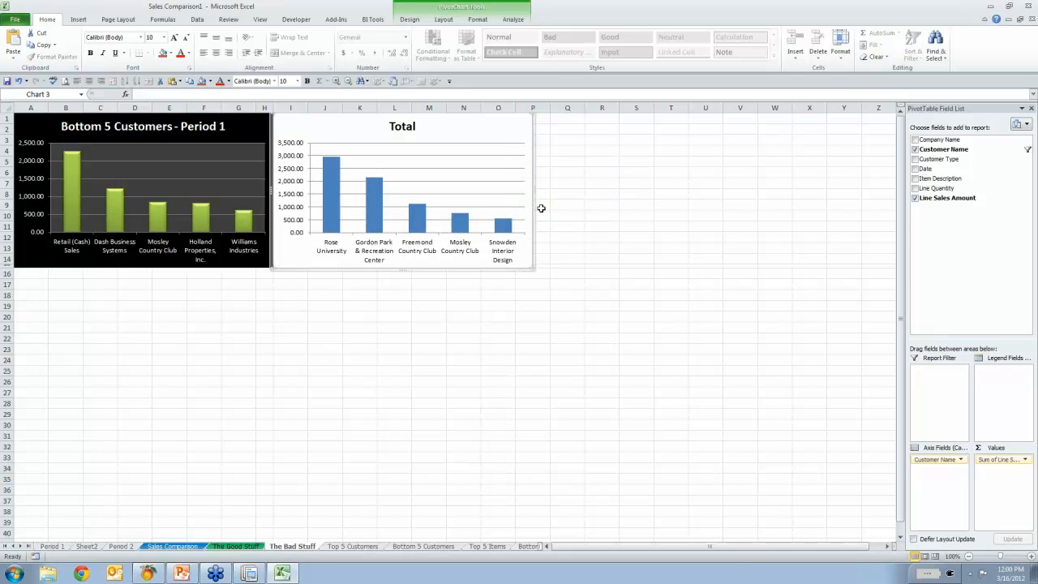
Change the Period 2 customers chart title to "Bottom 5 Customers - Period 2".
right_click(406, 128)
click(436, 159)
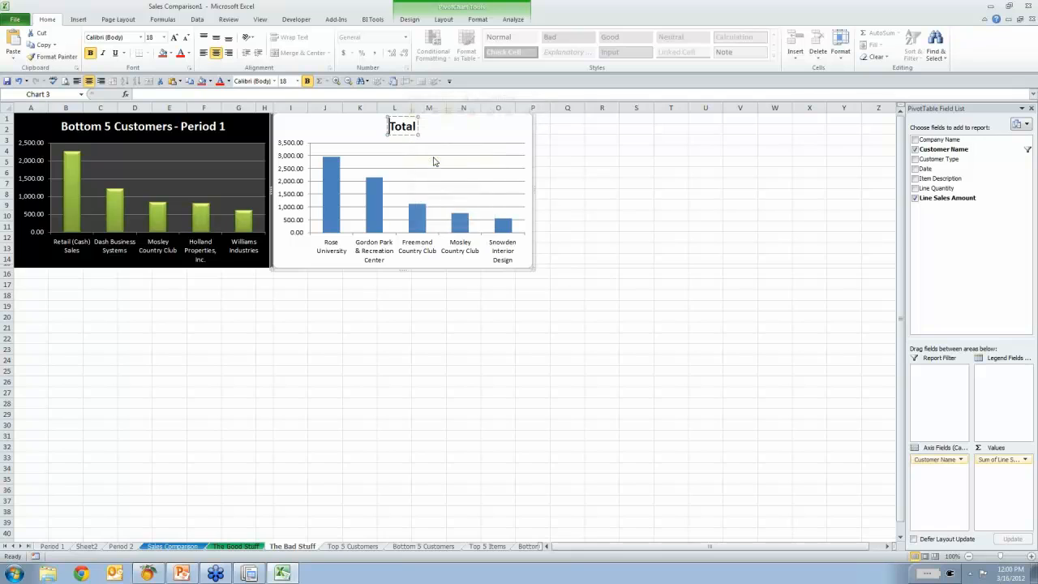
text(Bottom 5 )
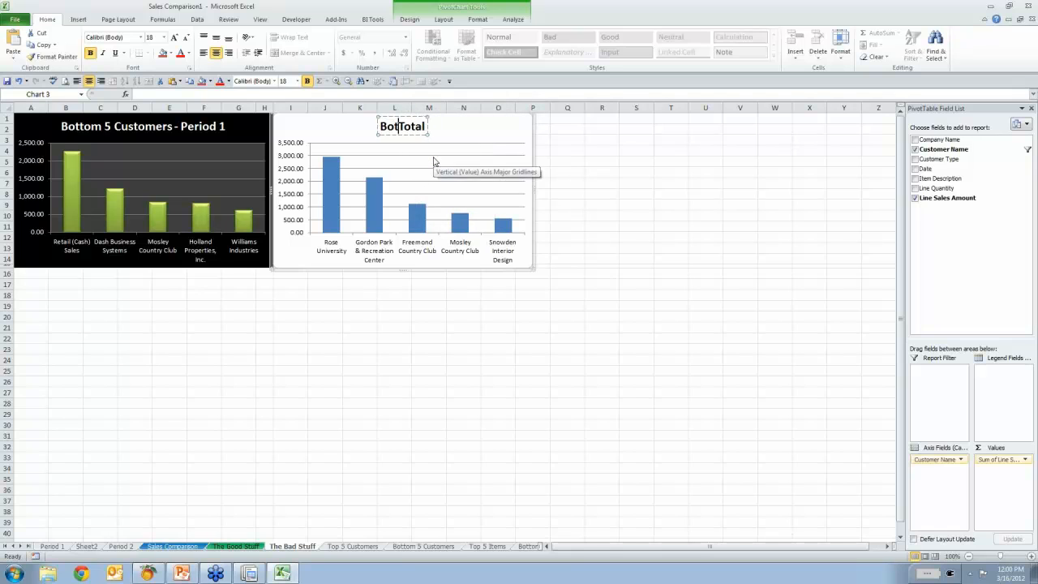
text(Customers - Period 2)
key(Delete)
key(Delete)
key(Delete)
key(Delete)
key(Delete)
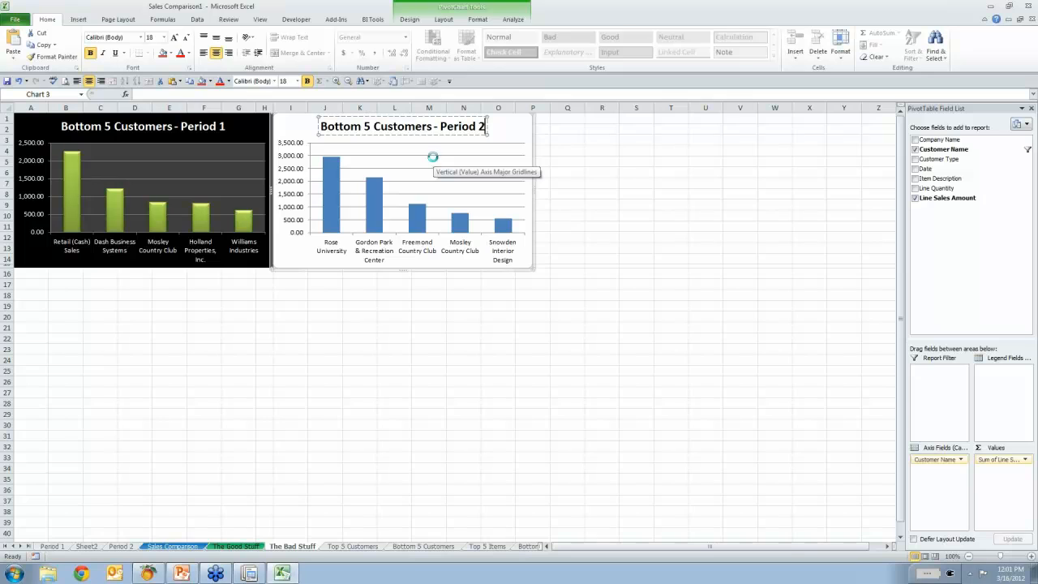
click(523, 141)
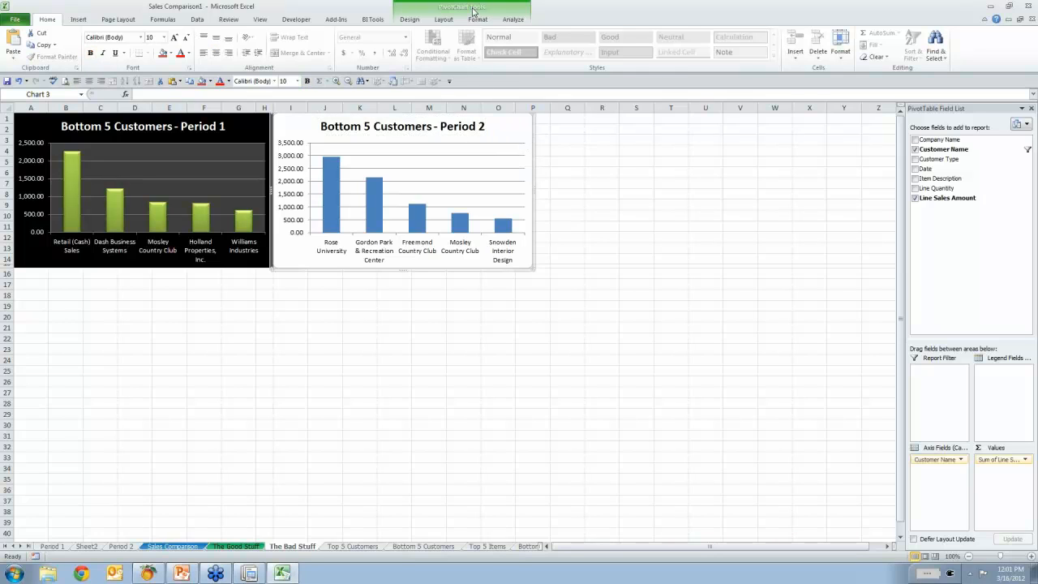
Apply the purple column chart style with the black background to the Bottom 5 Customers - Period 2 chart.
click(408, 20)
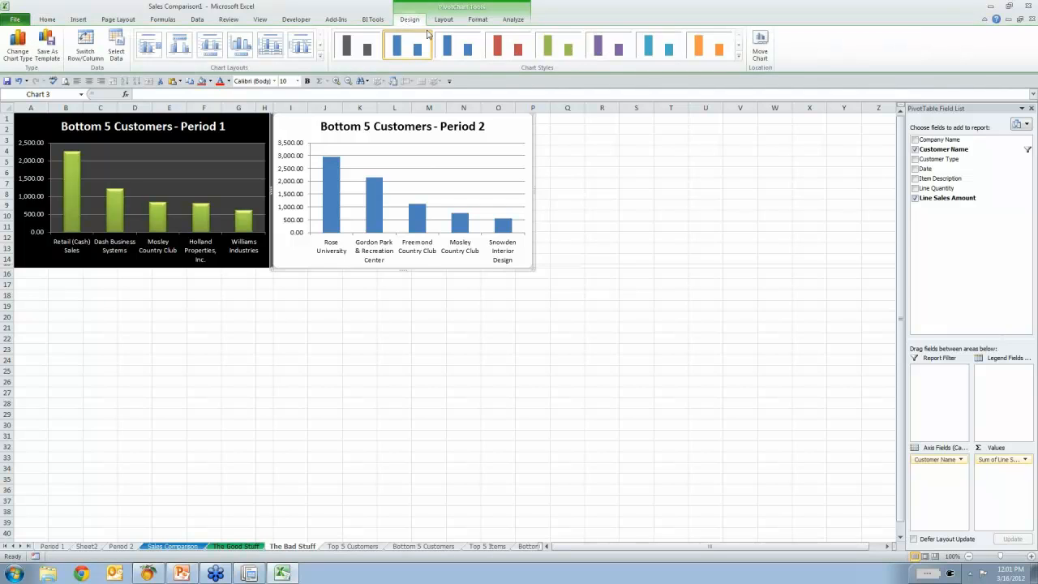
click(737, 56)
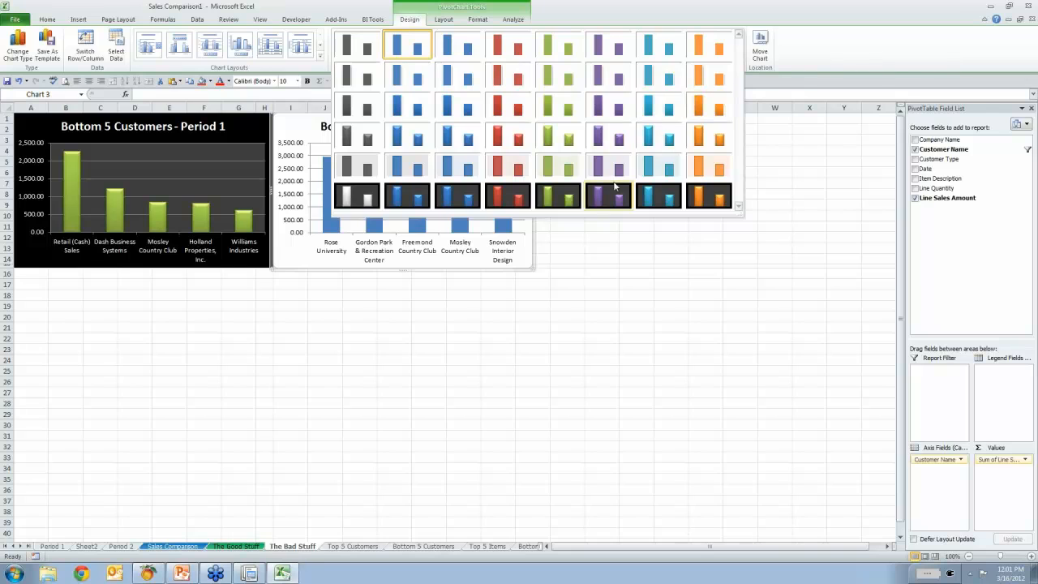
click(606, 201)
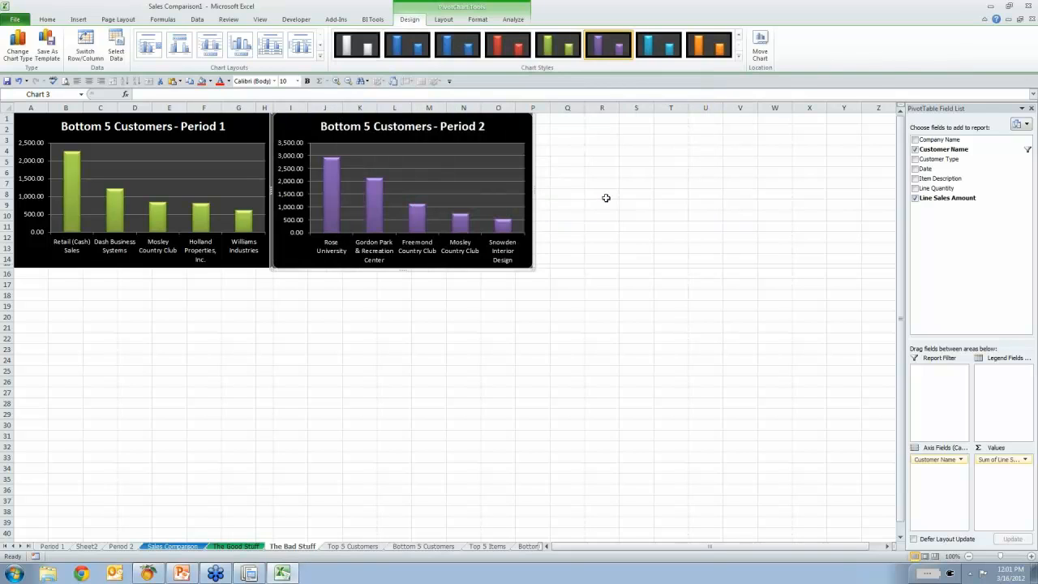
click(589, 226)
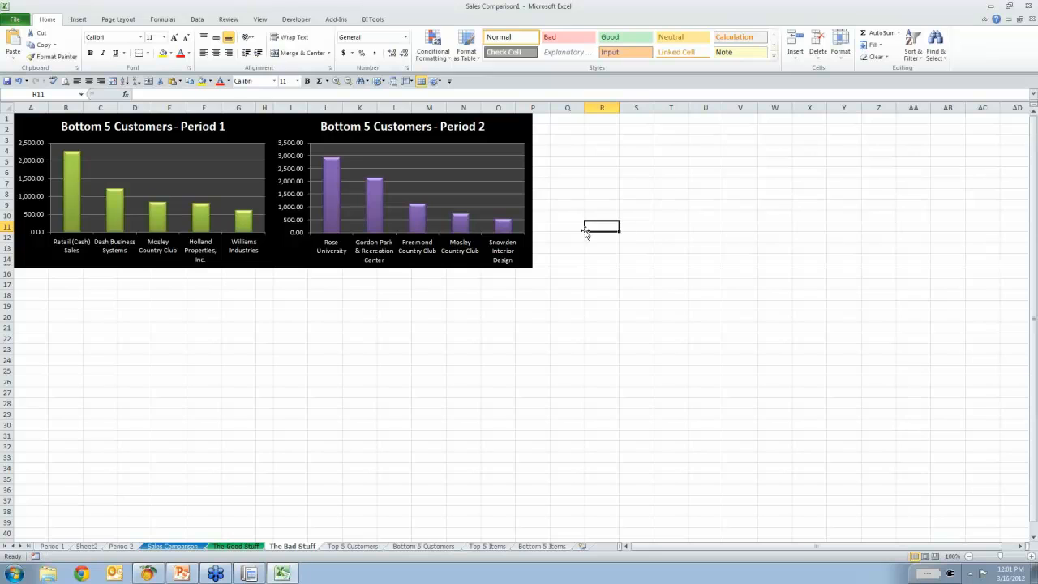
Go to the Bottom 5 Items sheet and select a cell in the Period 1 pivot table.
click(540, 546)
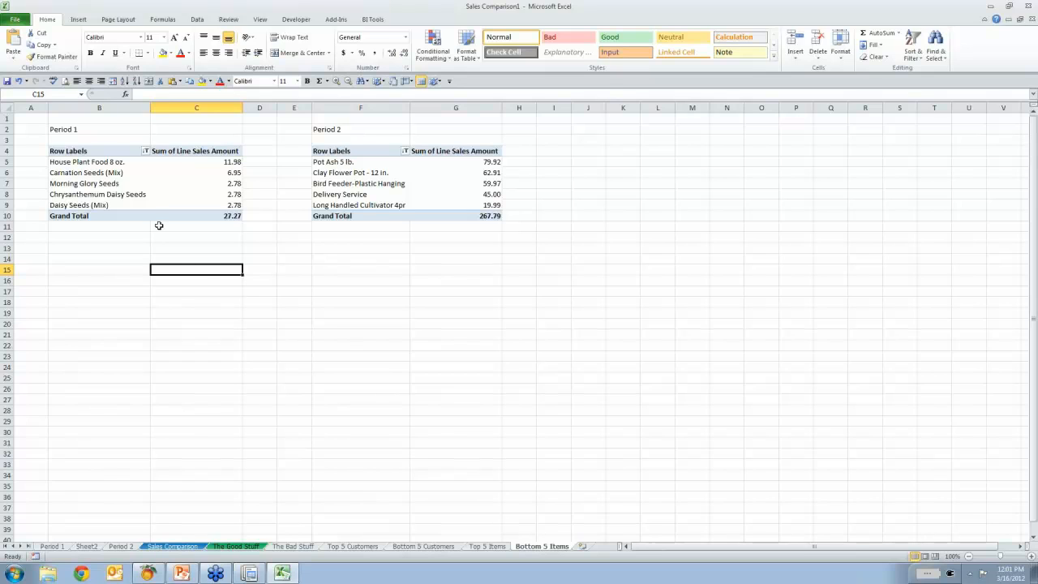
click(109, 185)
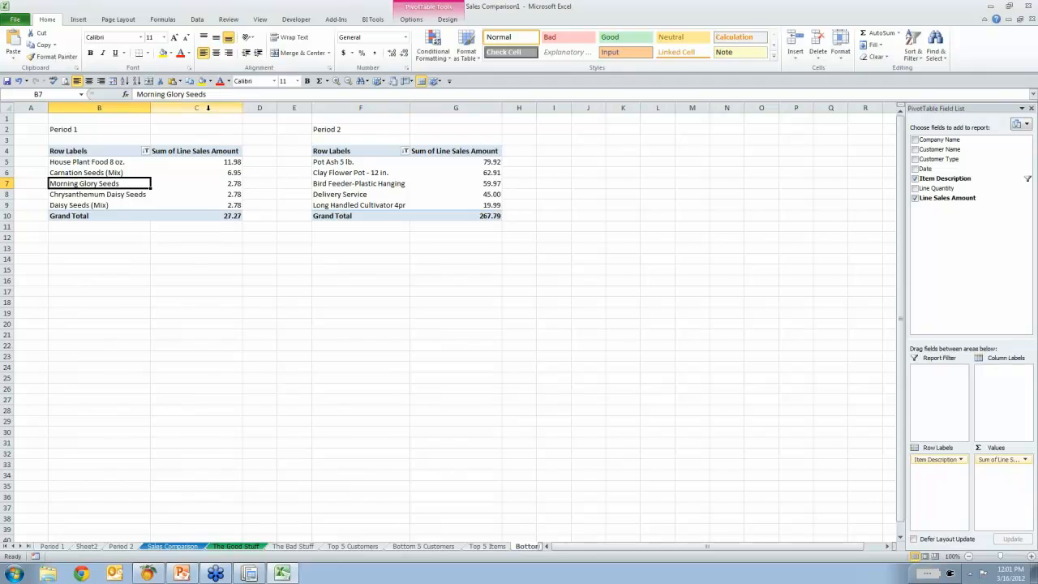
click(410, 21)
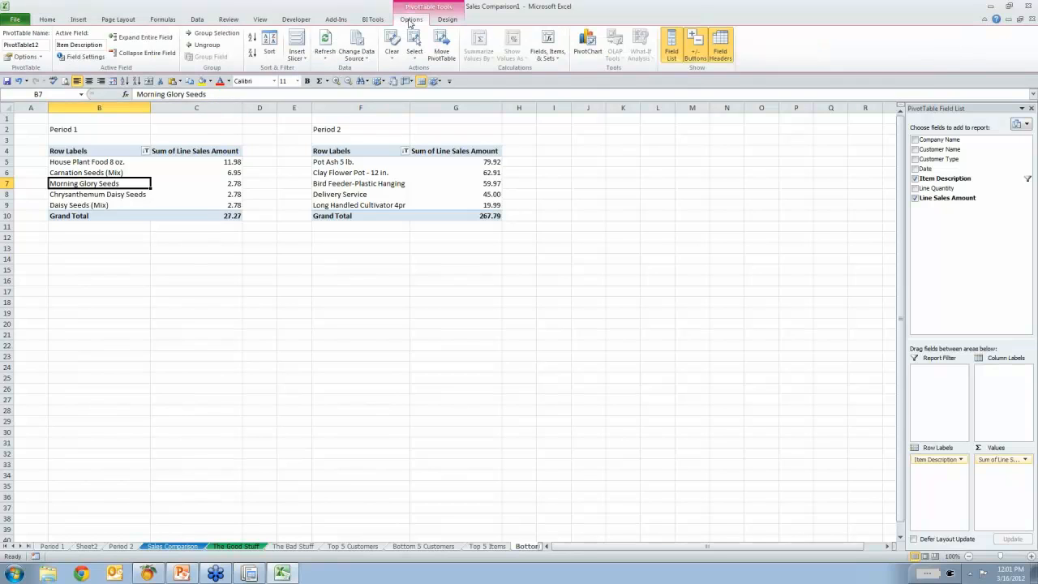
click(592, 50)
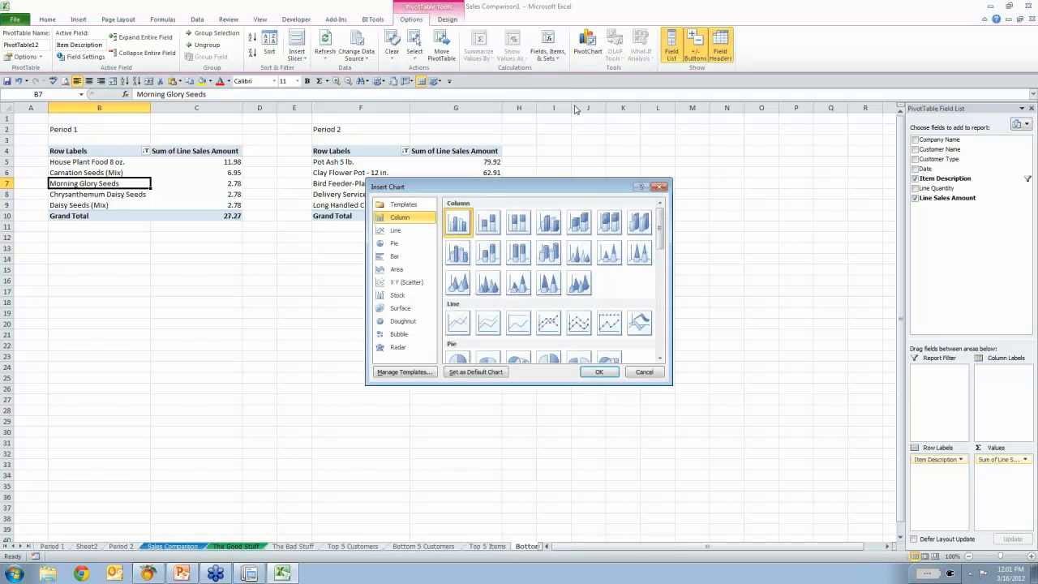
click(598, 371)
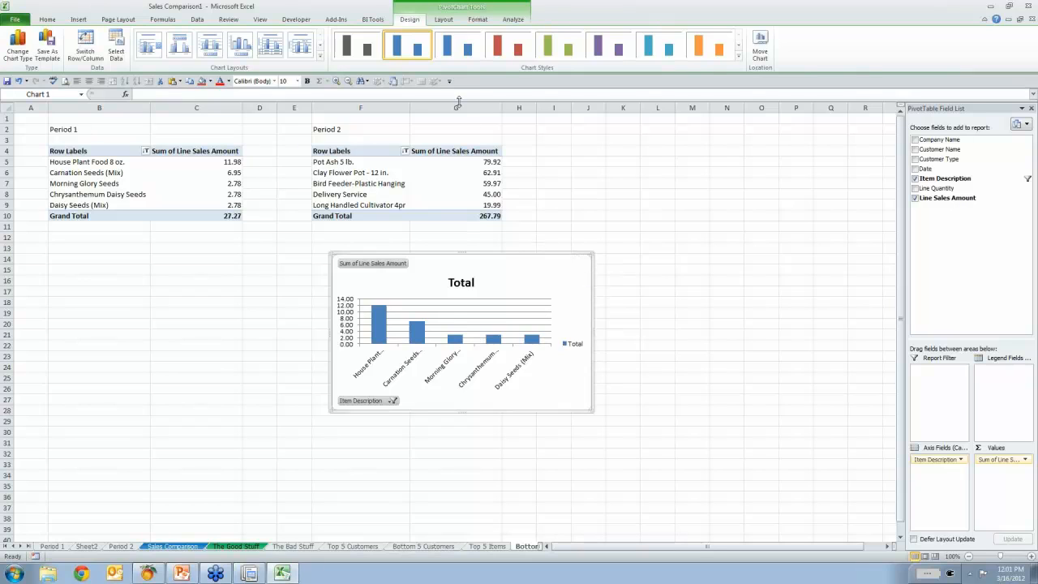
right_click(525, 274)
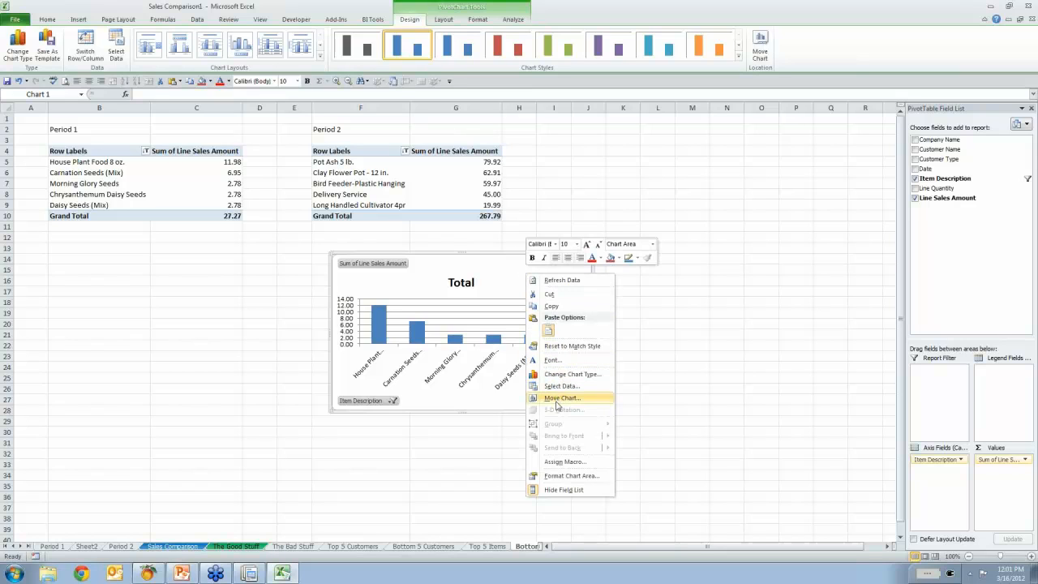
click(549, 294)
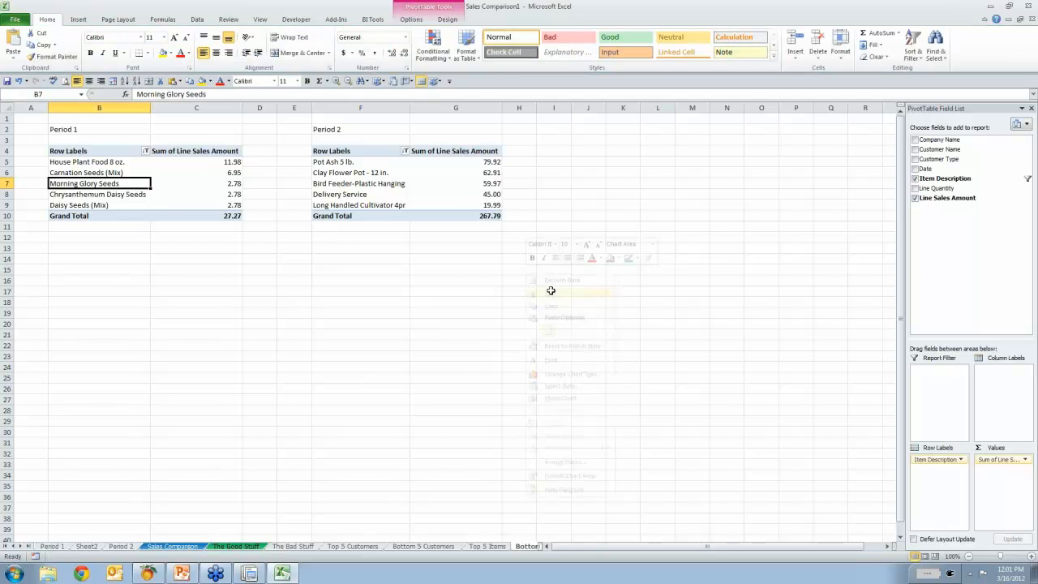
Insert an exploded 3-D pie PivotChart from the Period 1 items pivot table, placed below the table, and copy the chart.
click(411, 19)
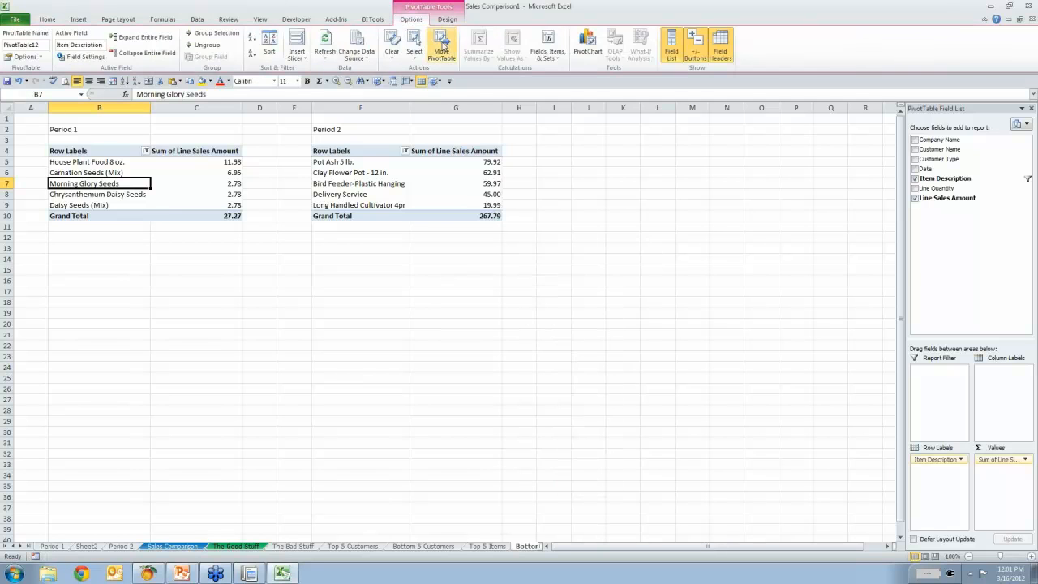
click(588, 47)
scroll(663, 310, down, 3)
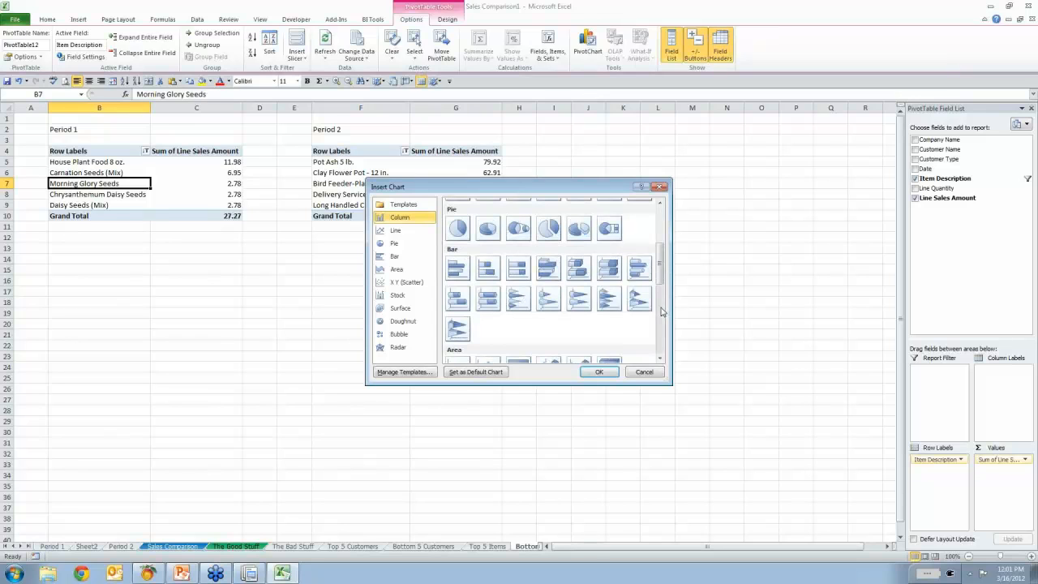
click(599, 373)
drag(555, 272, 241, 249)
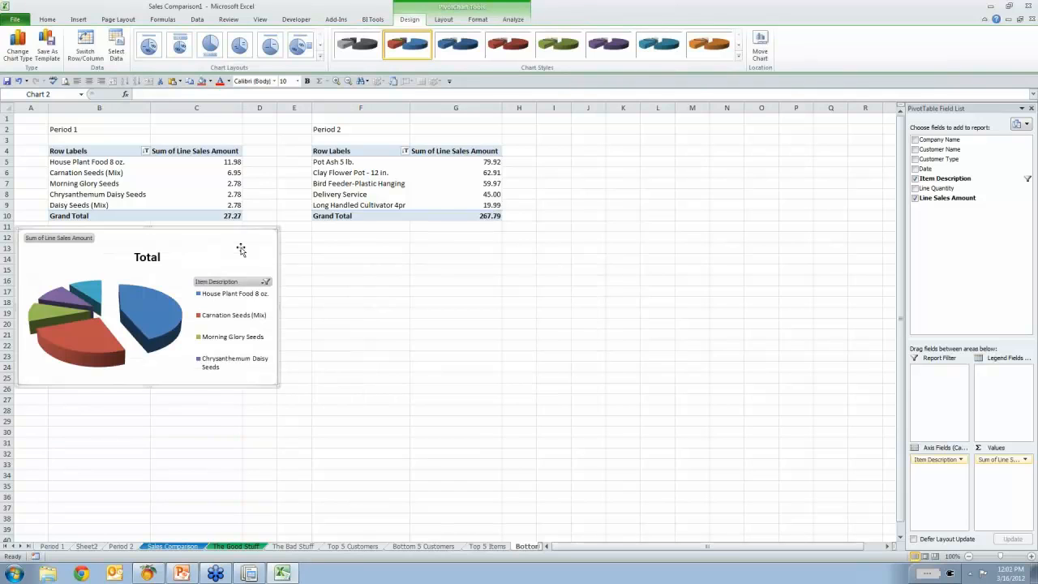
right_click(240, 250)
click(266, 280)
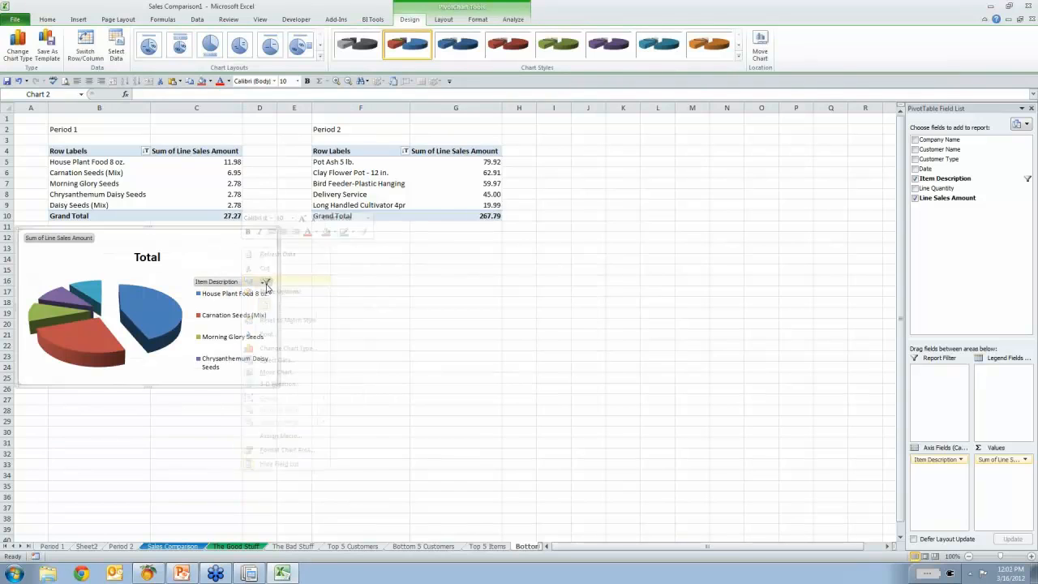
Paste the pie chart at cell A16 of The Bad Stuff sheet and hide all its field buttons.
click(296, 546)
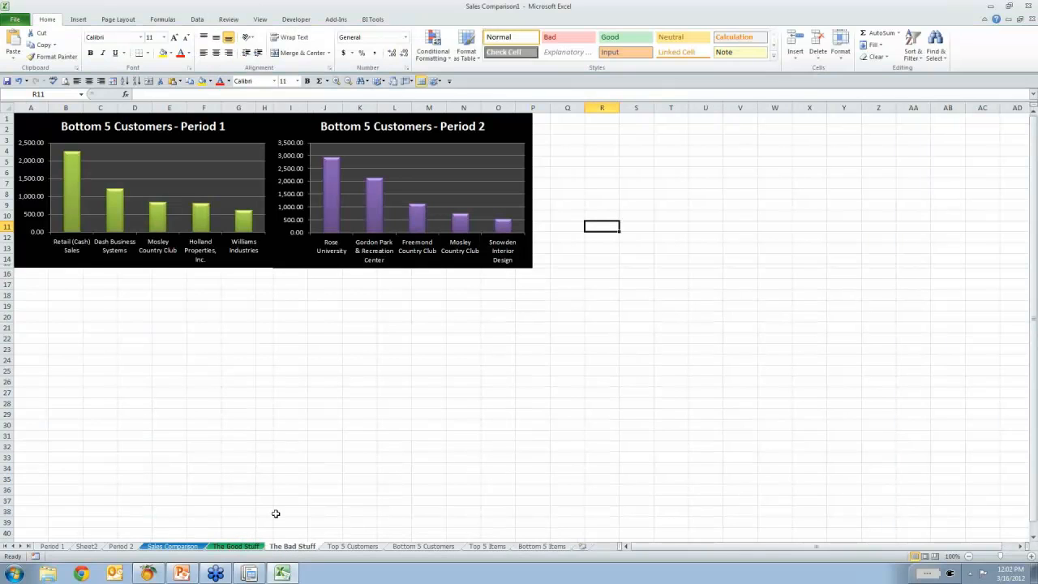
click(26, 274)
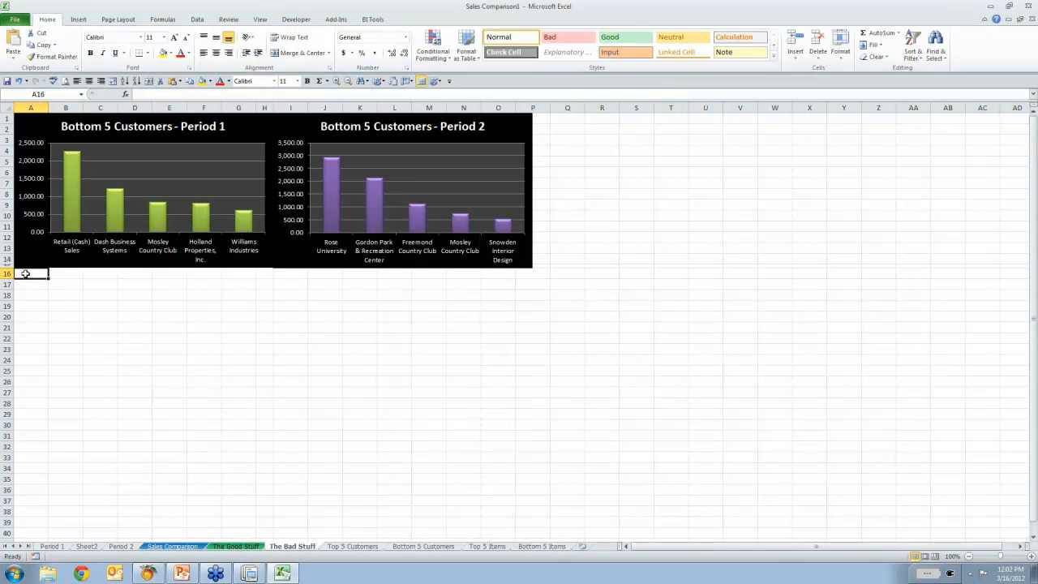
key(ctrl+v)
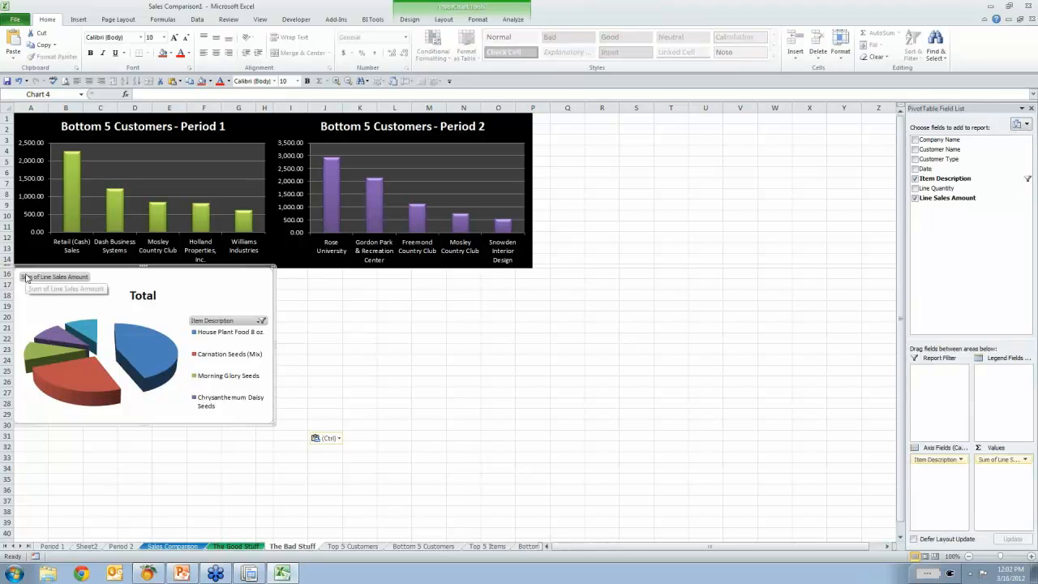
click(104, 465)
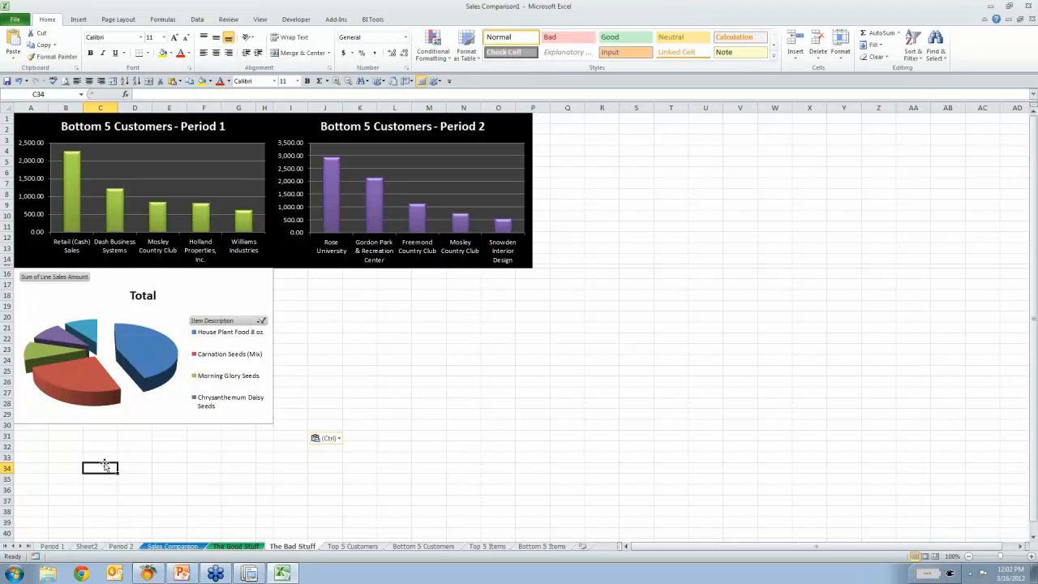
right_click(208, 321)
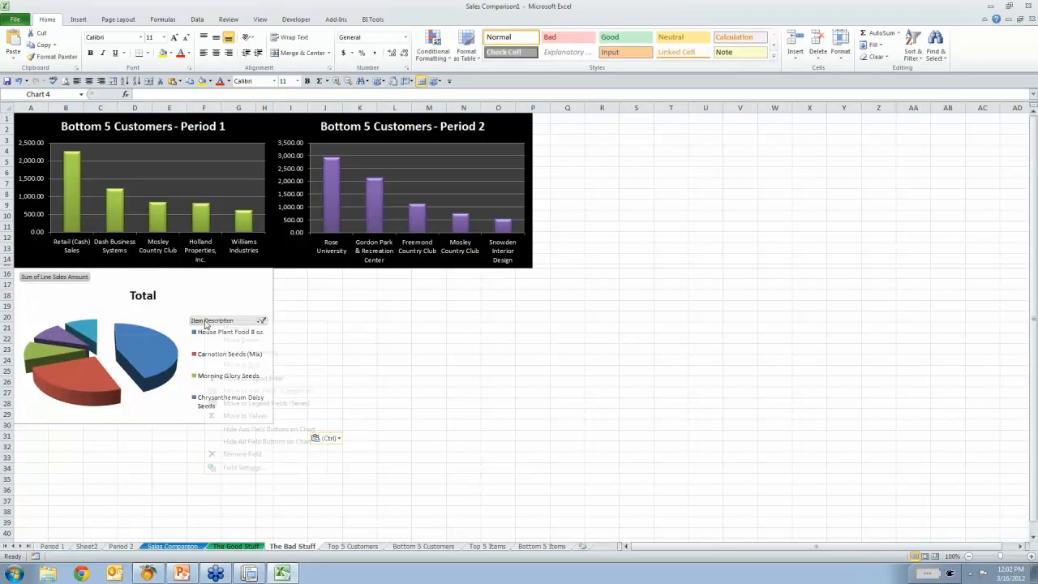
click(236, 443)
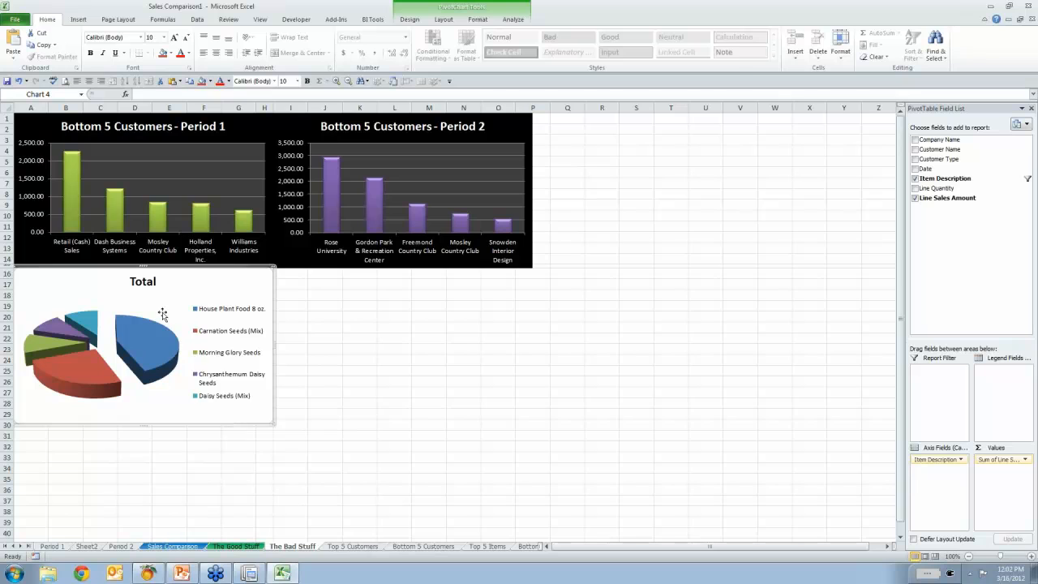
Change the pie chart title to "Bottom 5 Items - Period 1".
right_click(142, 282)
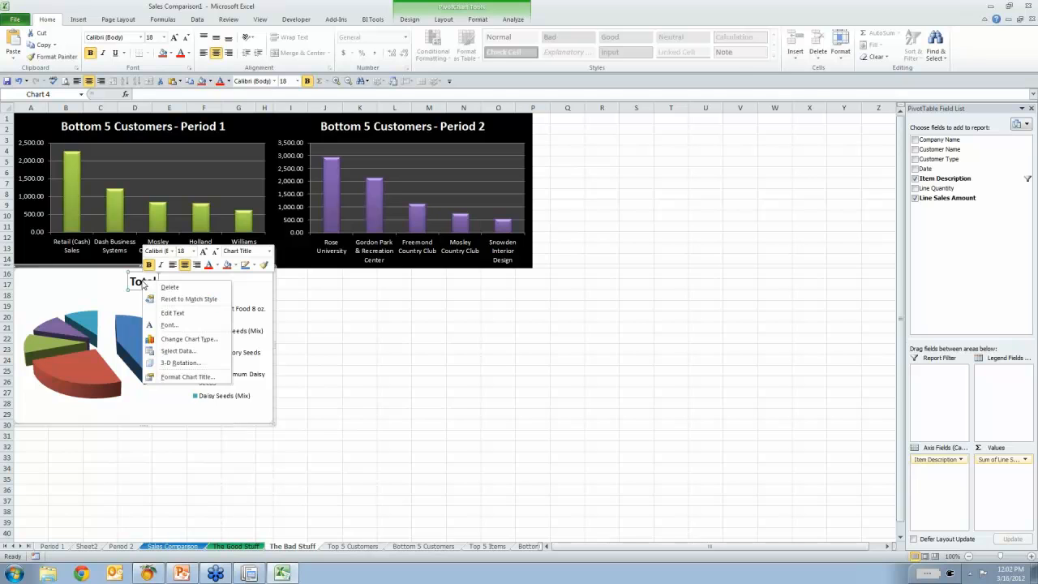
click(167, 314)
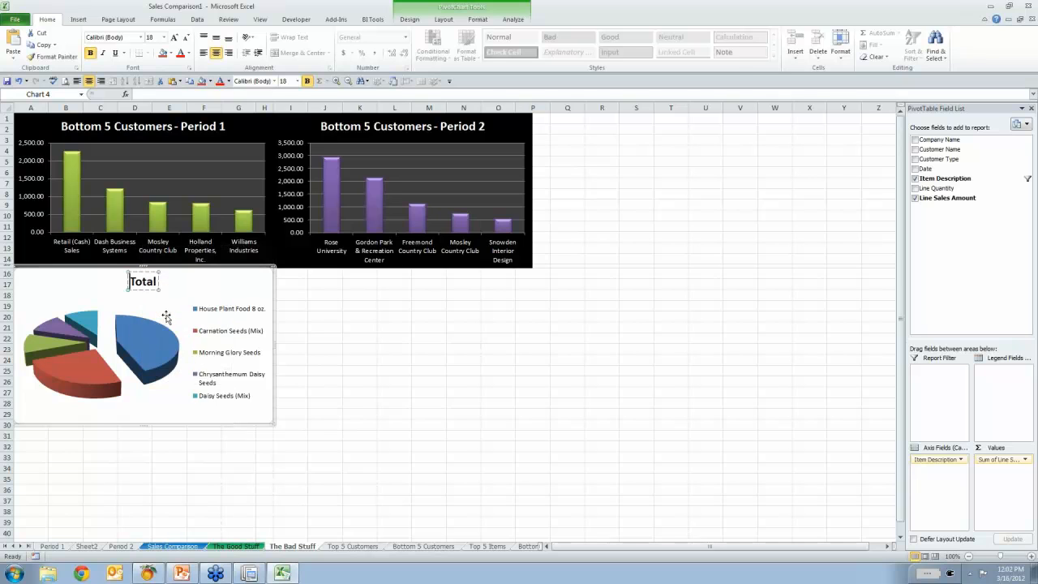
text(Bottom 5 Items - Period 1)
key(Delete)
key(Delete)
key(Delete)
key(Delete)
key(Delete)
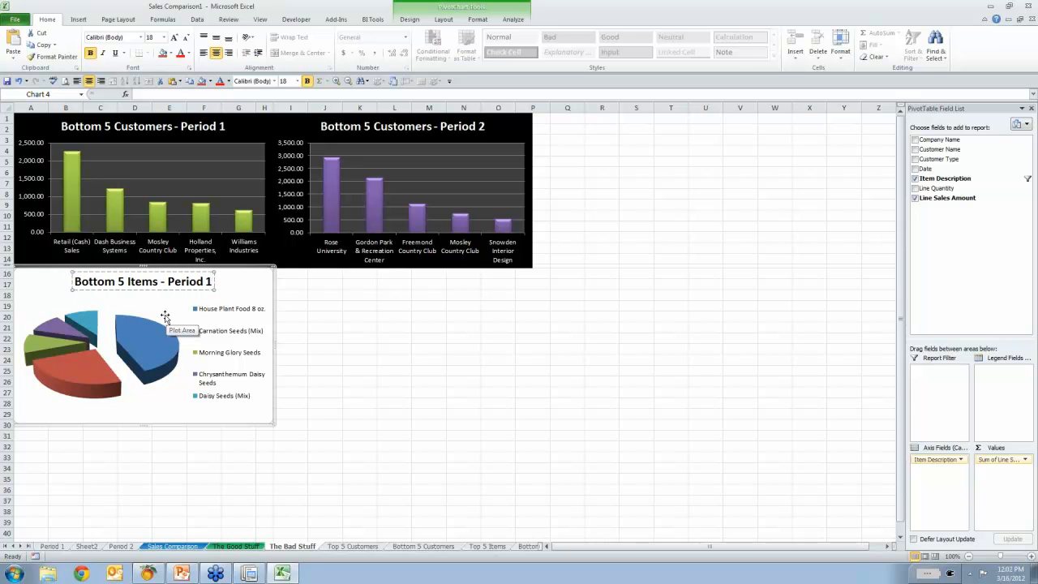
Apply the green chart style with a black background to the Bottom 5 Items - Period 1 pie chart.
click(241, 285)
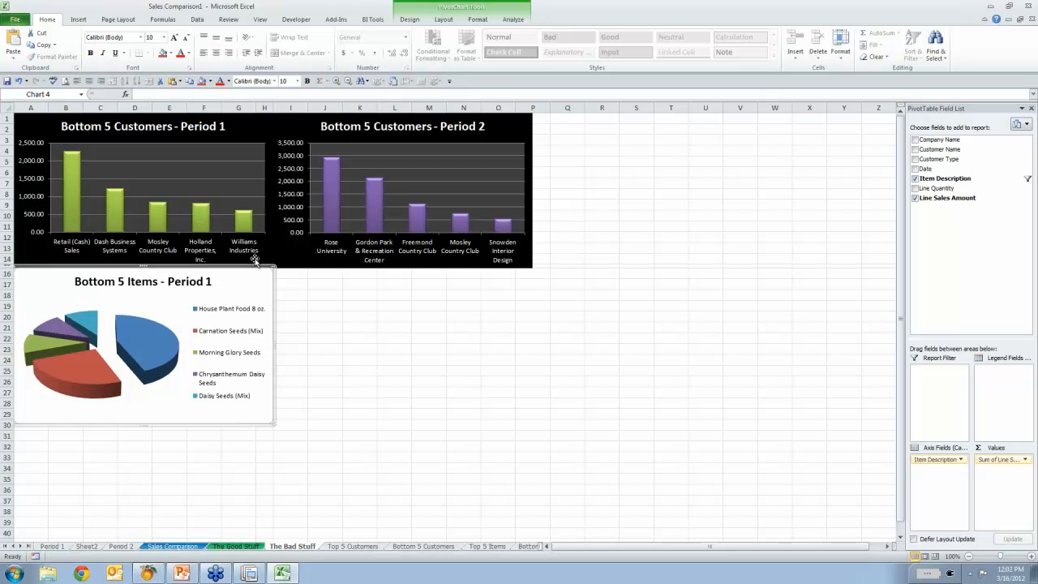
click(408, 19)
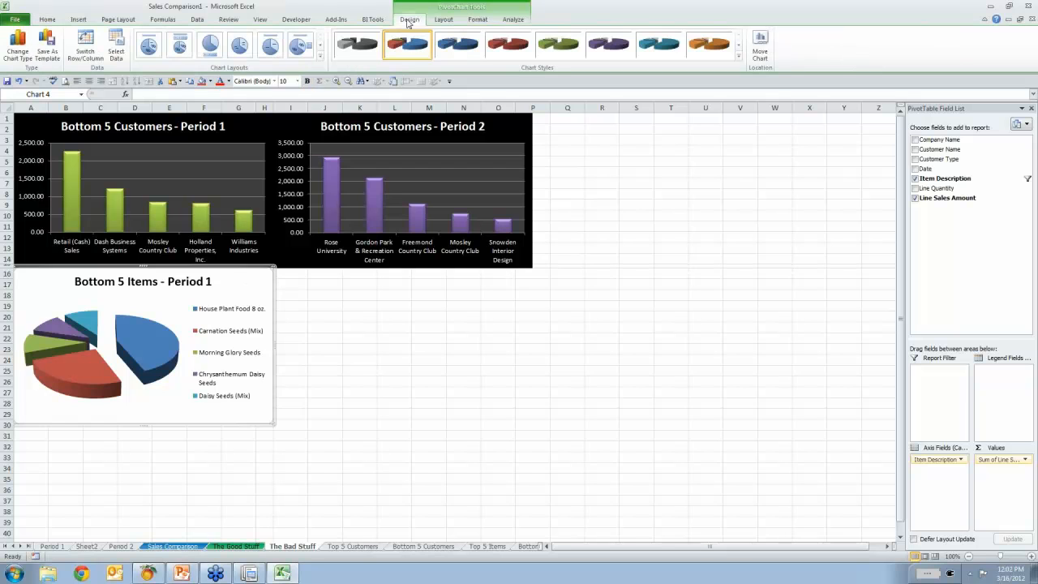
click(738, 57)
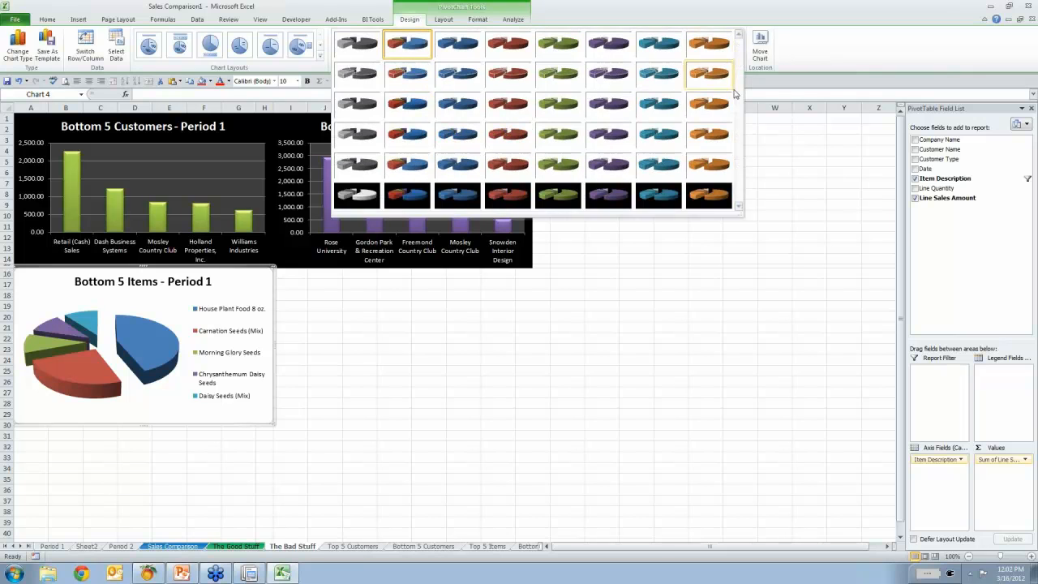
click(558, 196)
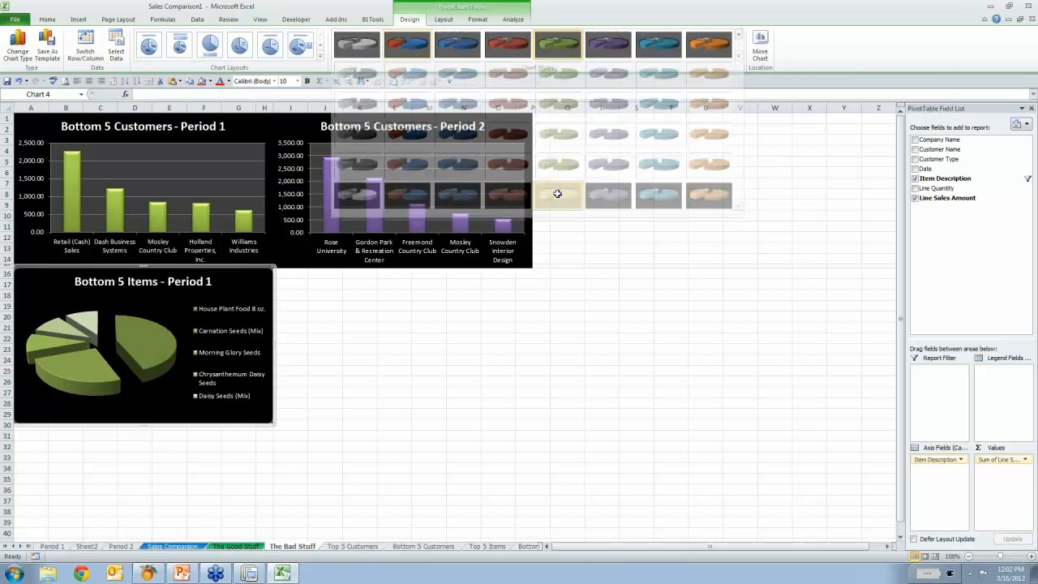
click(342, 423)
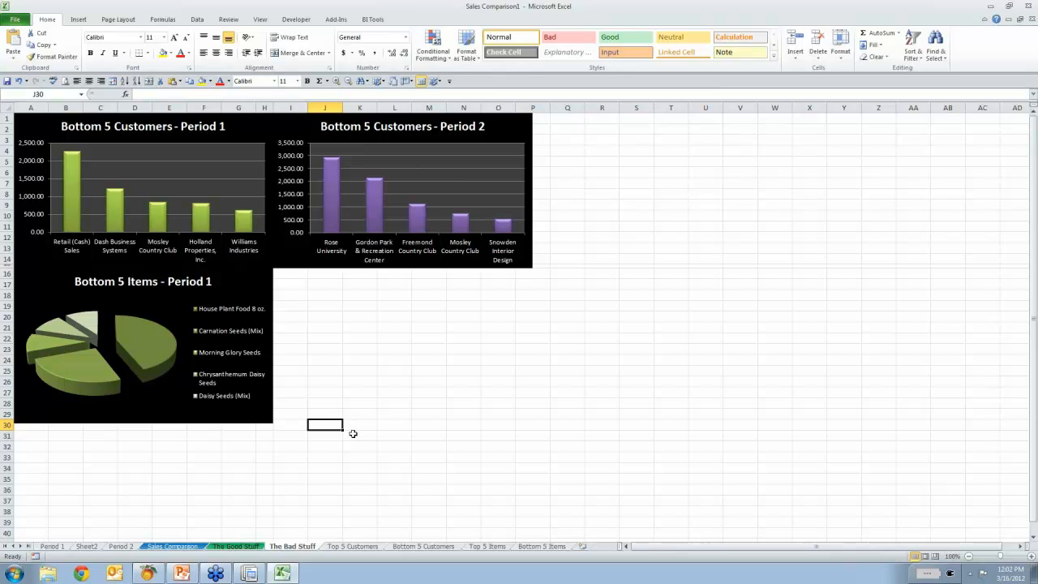
Insert an exploded 3-D pie PivotChart from the Period 2 pivot table on the Bottom 5 Items sheet.
click(541, 546)
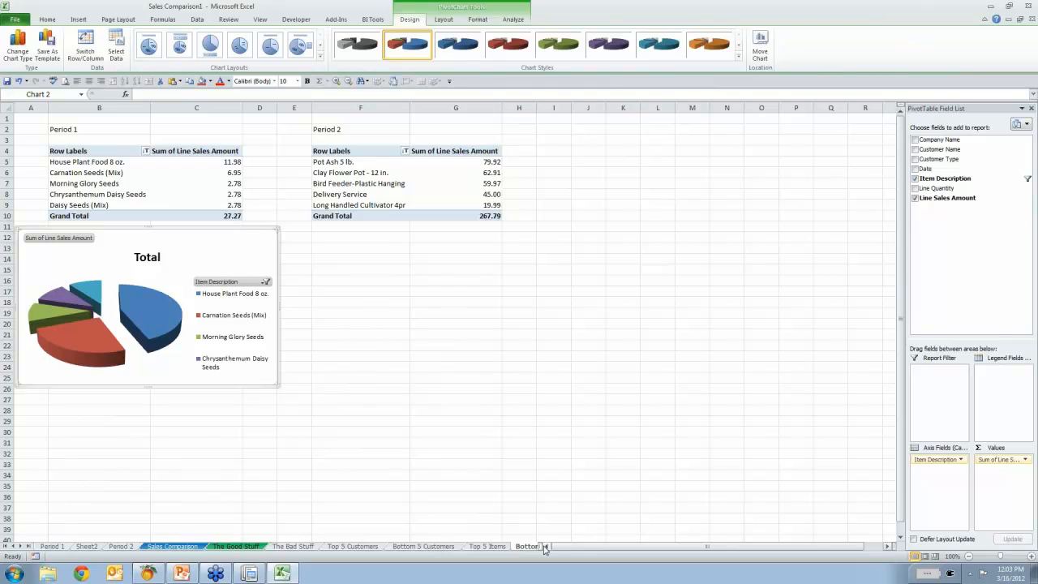
click(359, 184)
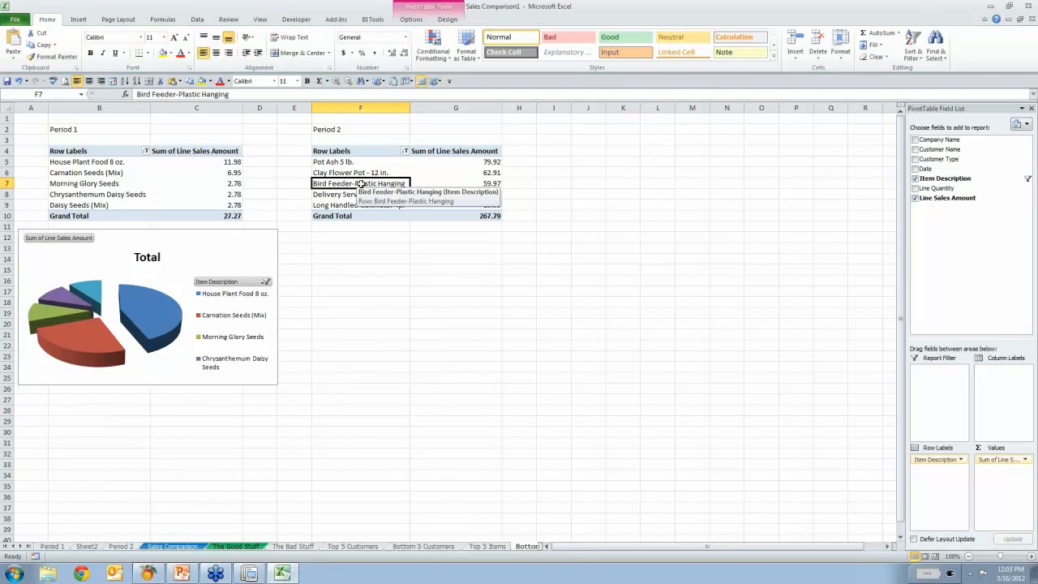
click(412, 20)
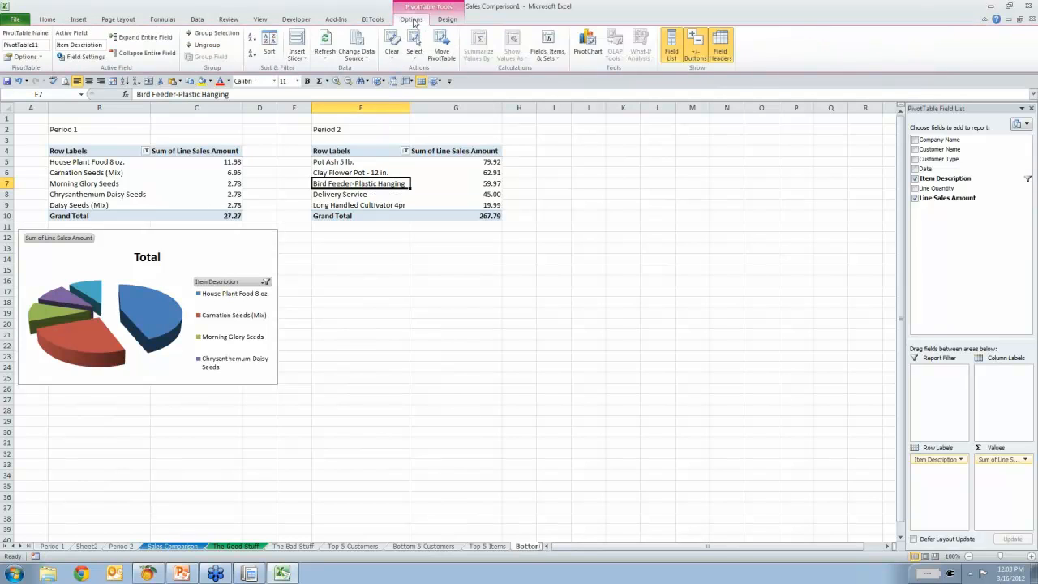
click(589, 45)
click(661, 309)
click(579, 228)
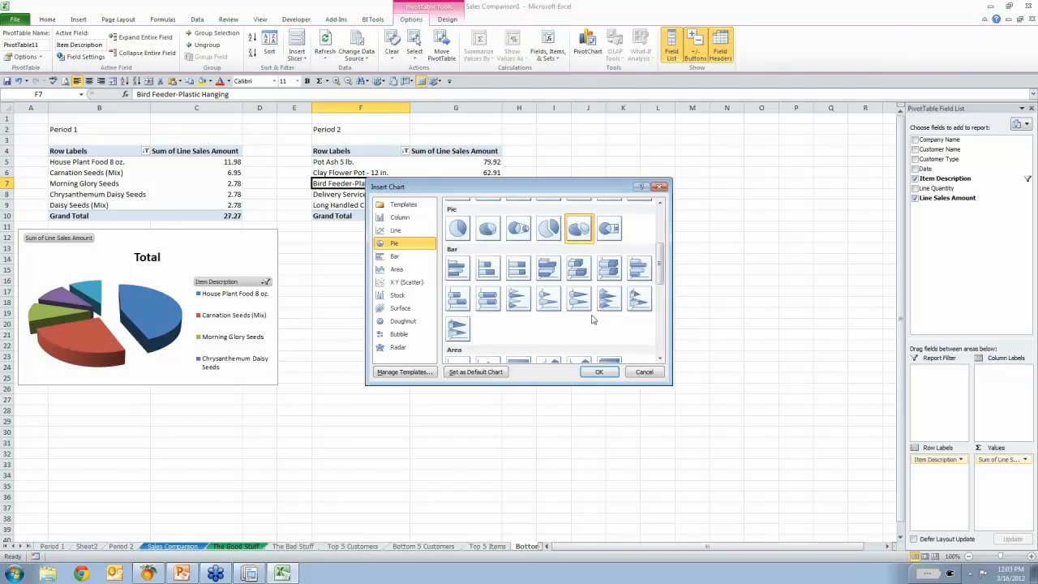
click(599, 372)
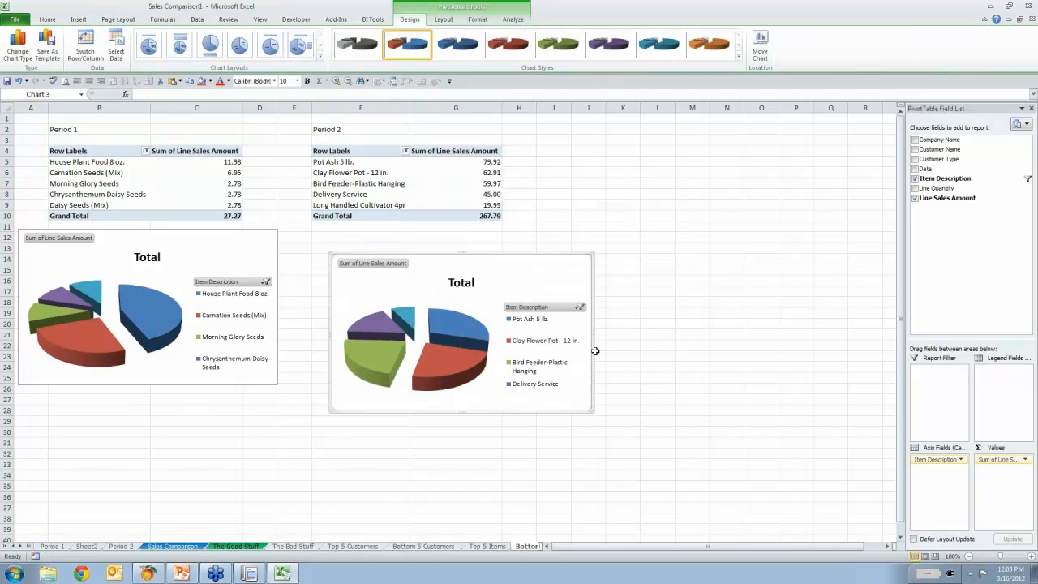
Copy the Period 2 pie chart to cell I16 of The Bad Stuff sheet and hide all its field buttons.
right_click(556, 270)
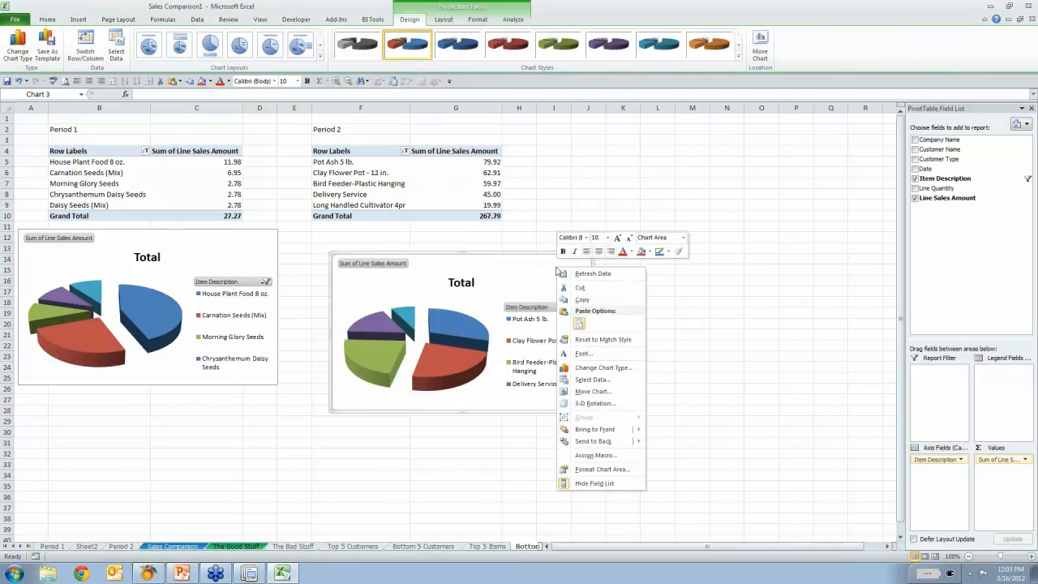
click(582, 299)
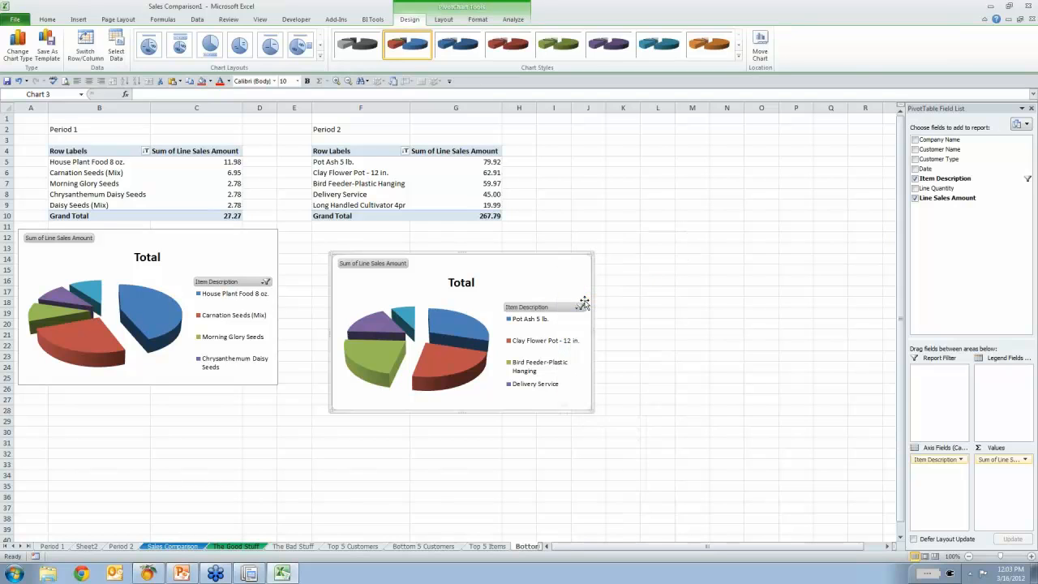
click(315, 551)
click(286, 272)
right_click(286, 272)
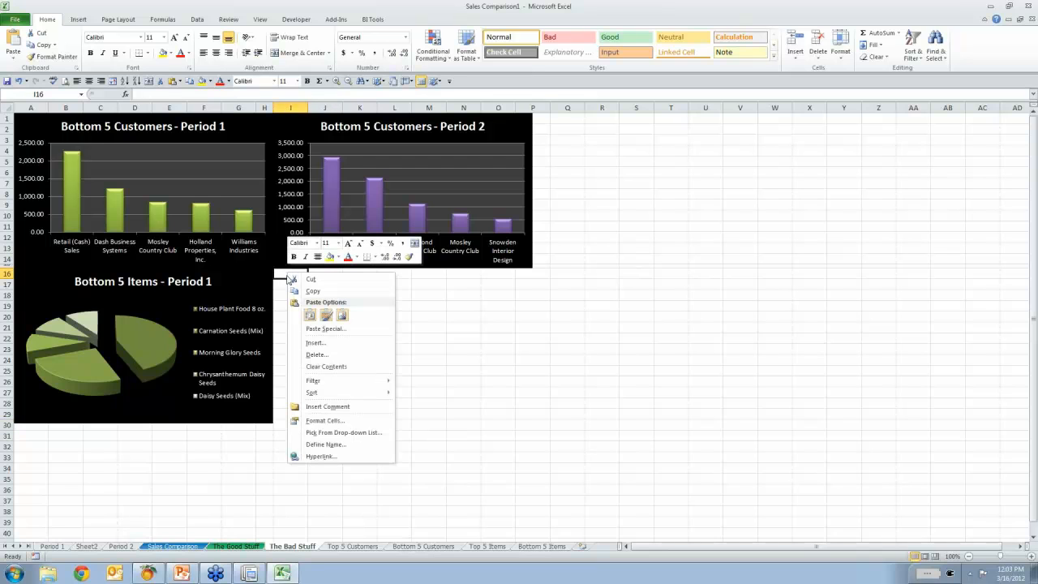
click(311, 318)
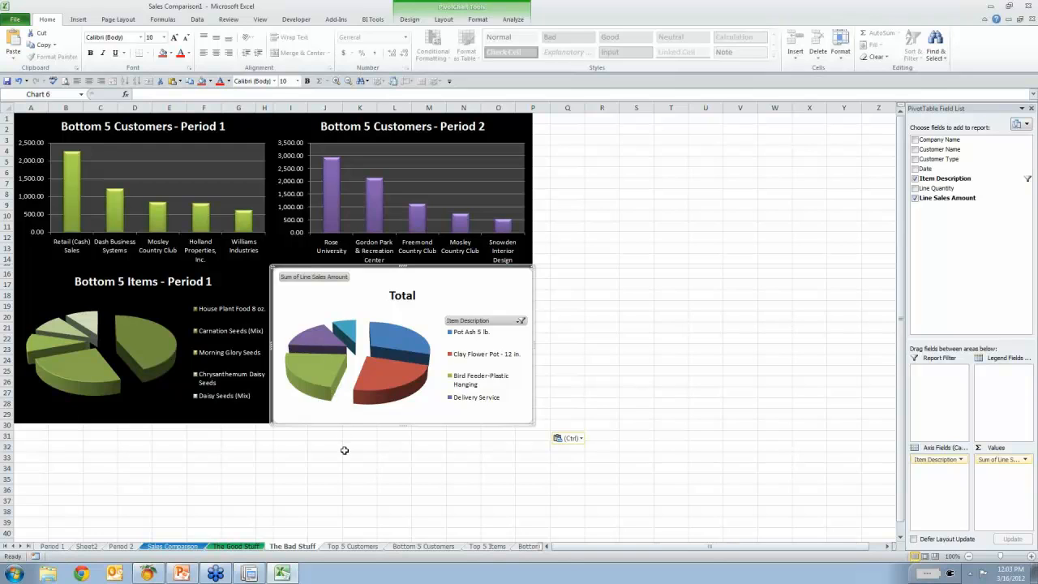
right_click(457, 322)
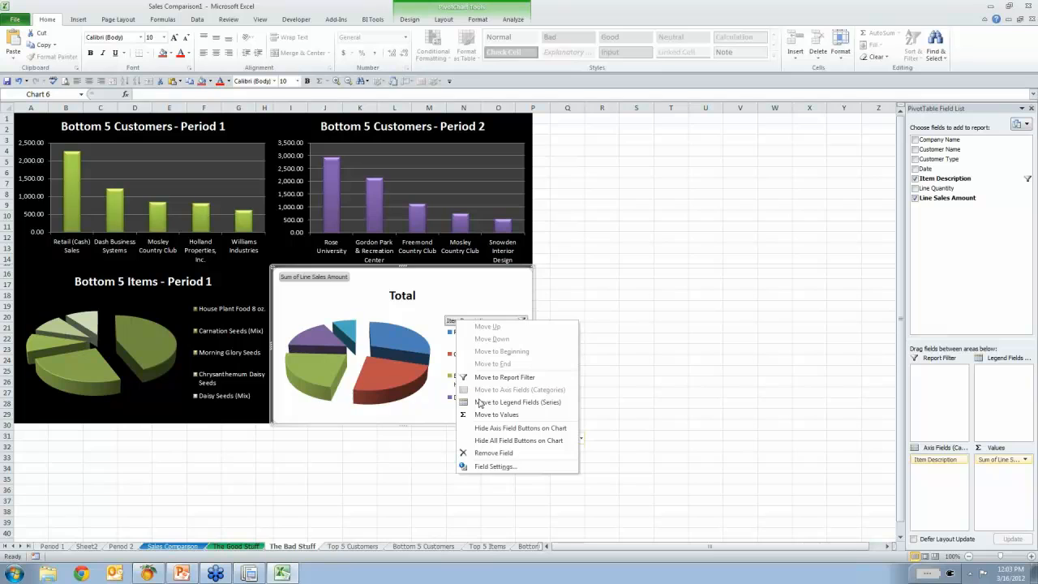
click(489, 442)
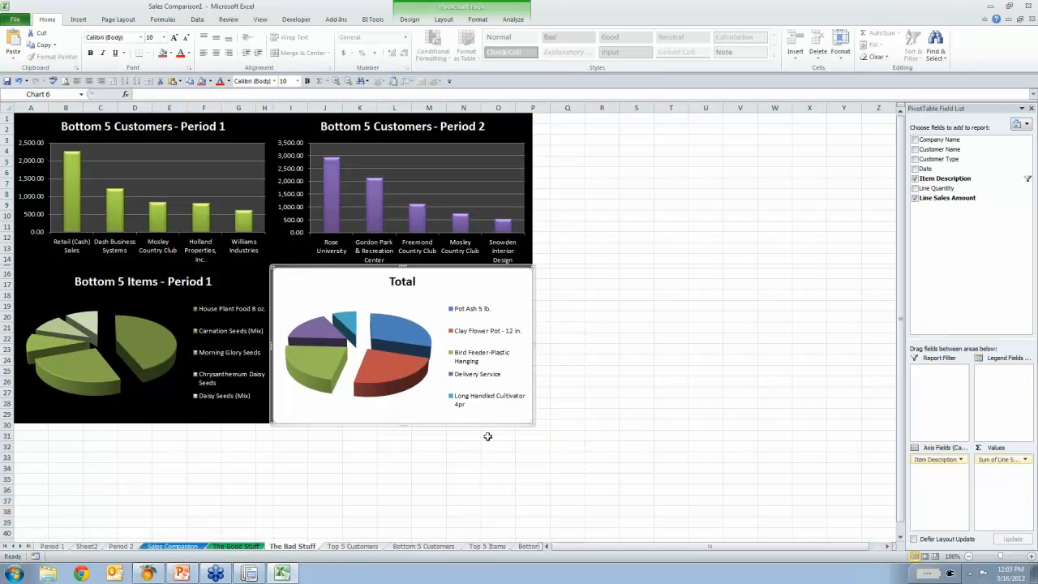
Change the title of the pasted pie chart to "Bottom 5 Items - Period 2".
right_click(405, 285)
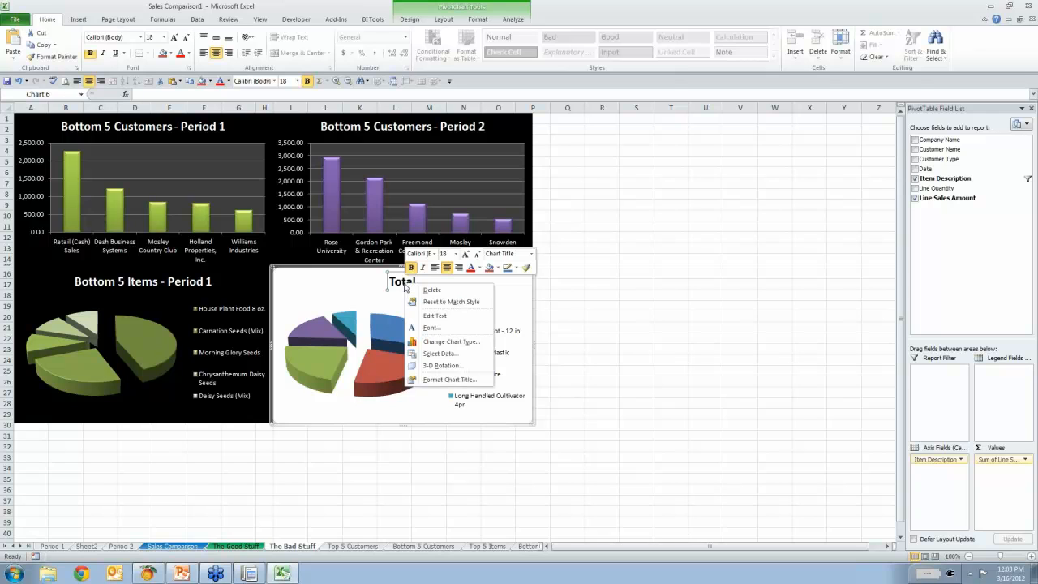
click(432, 315)
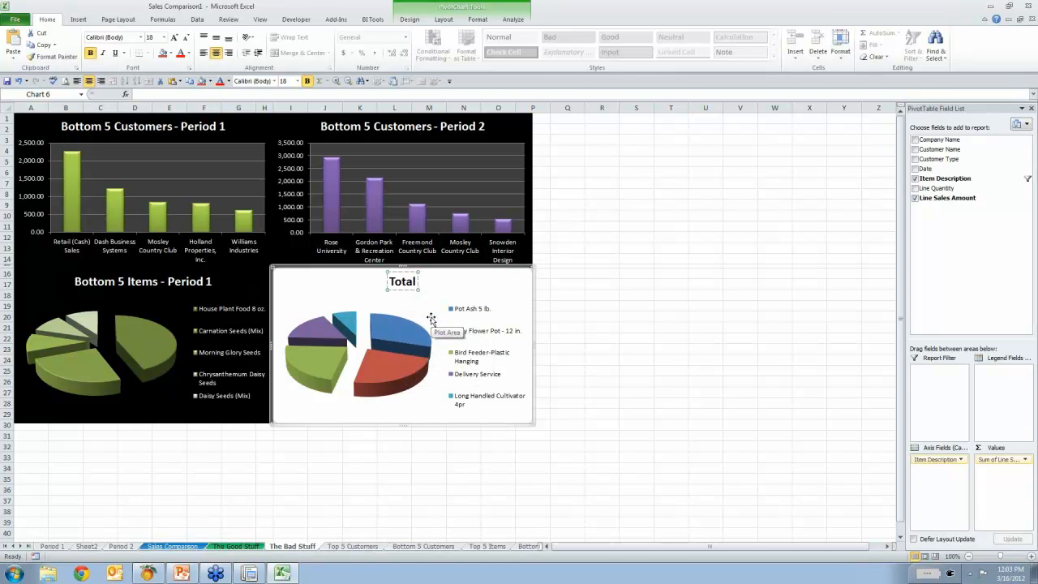
text(Bottom 5)
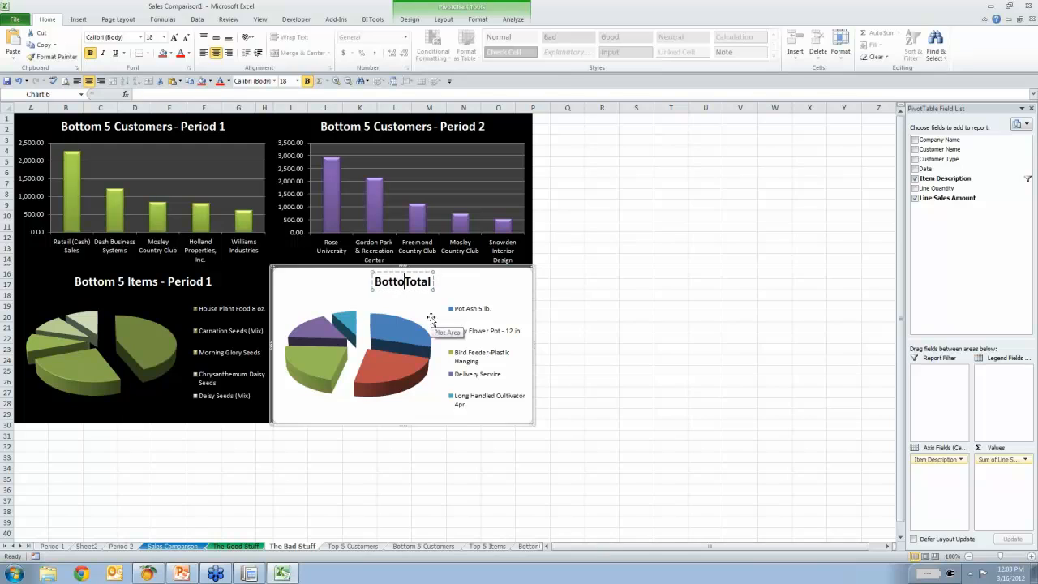
text( Items )
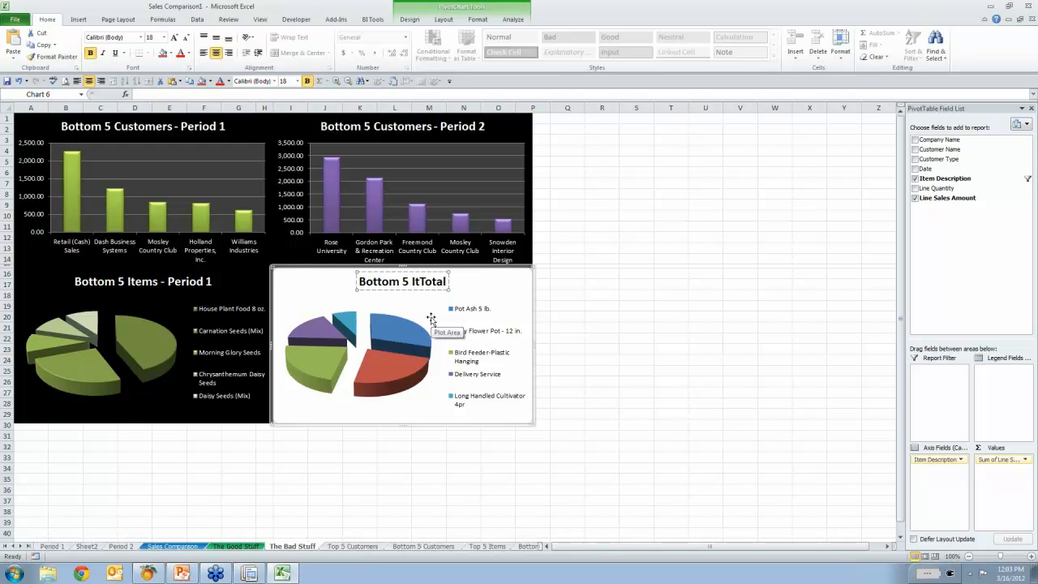
text(- Period)
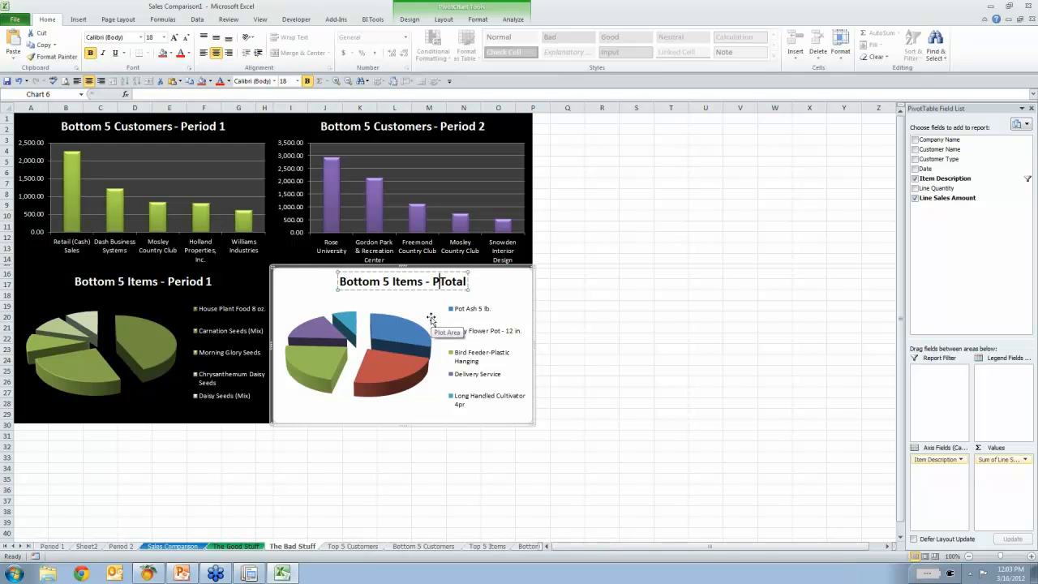
text( 2)
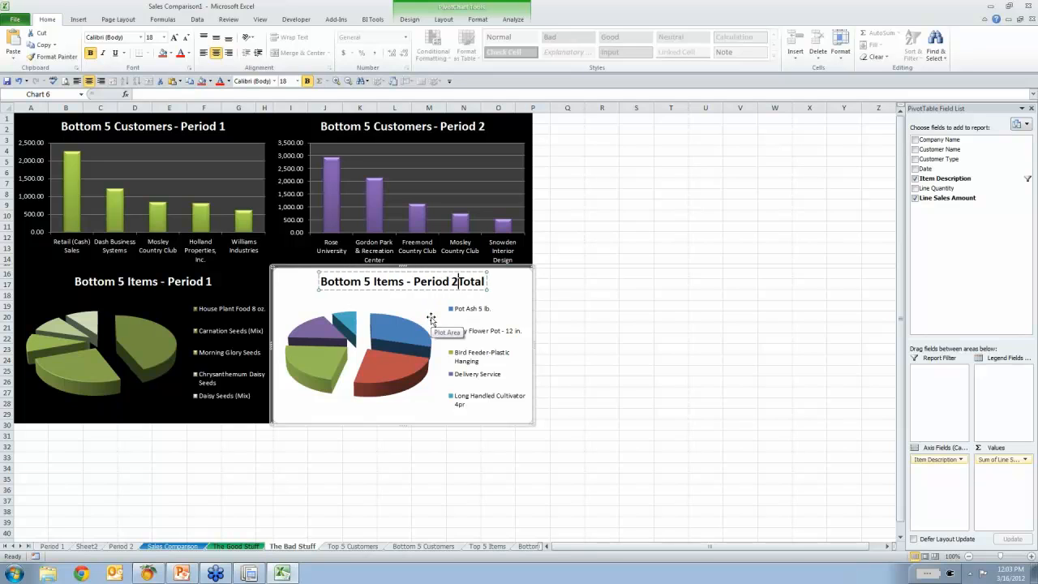
key(Delete)
key(Delete)
key(Delete)
key(Delete)
key(Delete)
Apply the purple black-background chart style, Style 46, to the Bottom 5 Items - Period 2 pie chart.
click(501, 283)
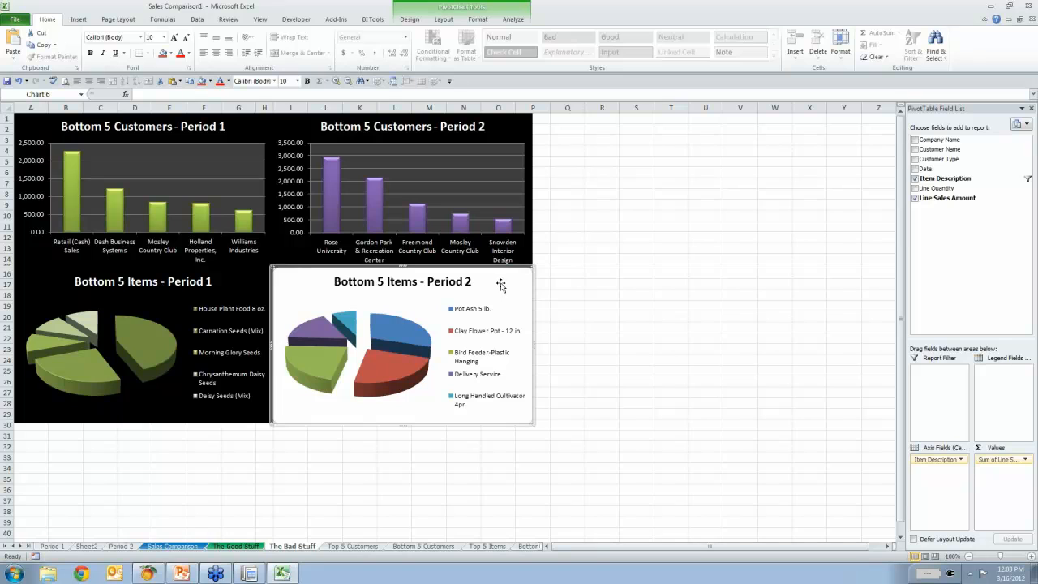
click(409, 18)
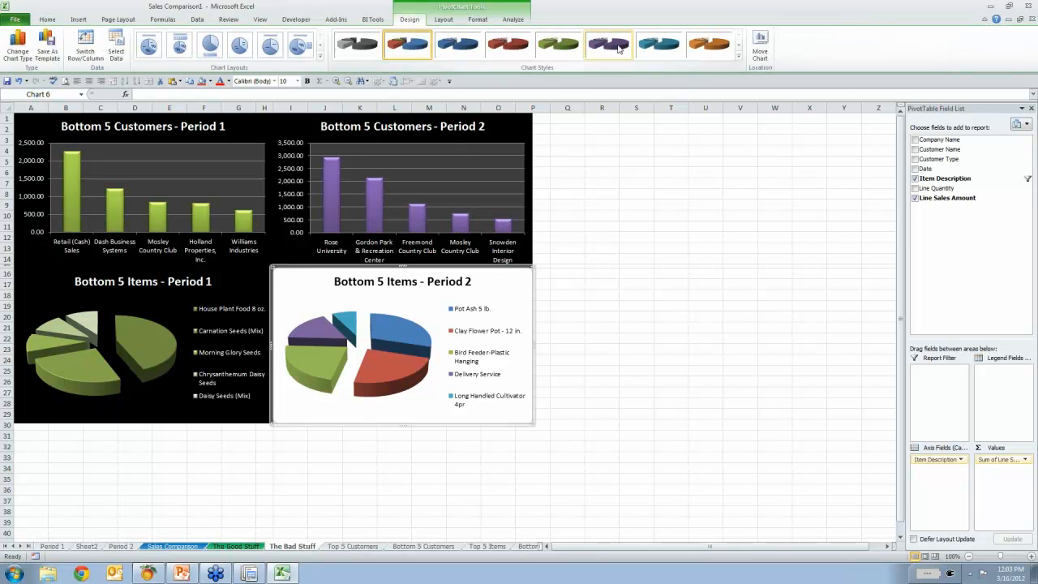
click(739, 56)
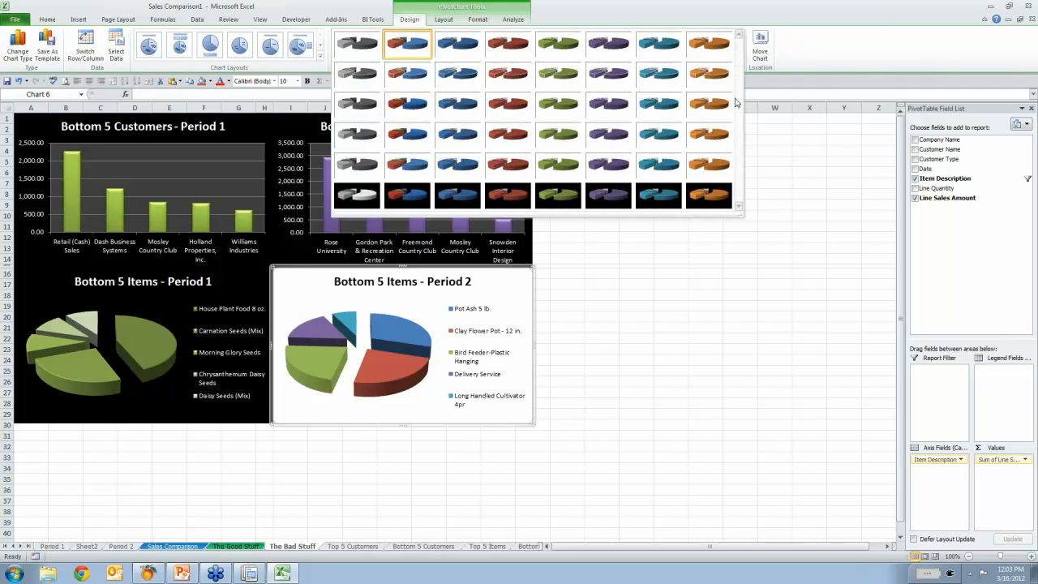
click(603, 199)
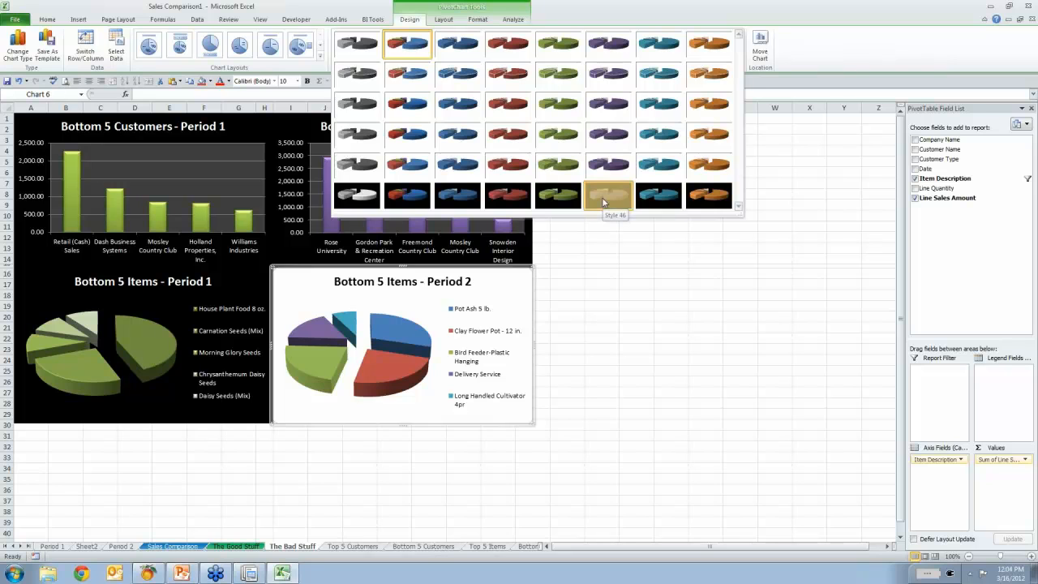
click(597, 348)
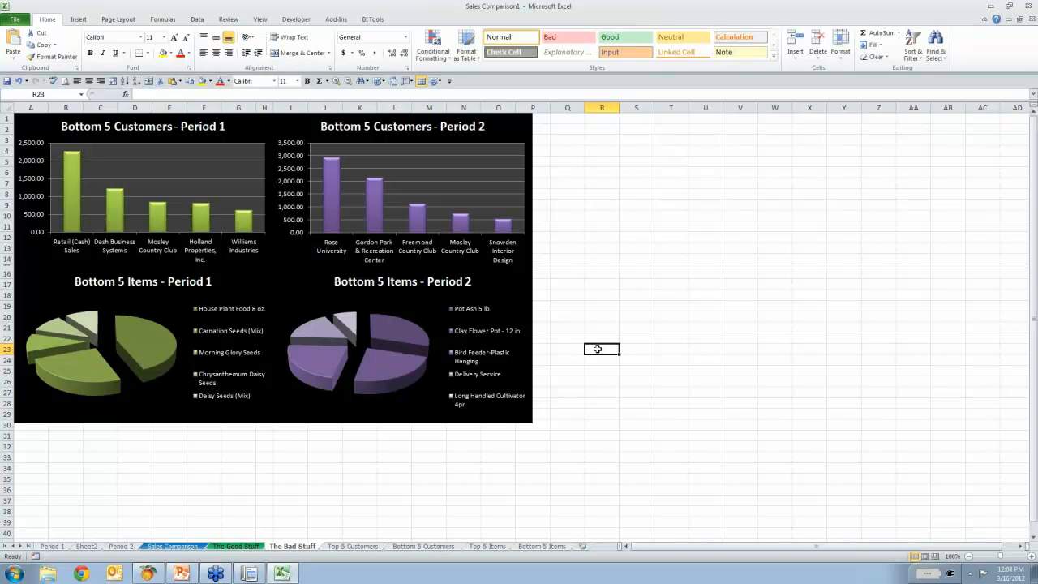
Copy the period label and date block A30:P33 from The Good Stuff sheet.
click(236, 548)
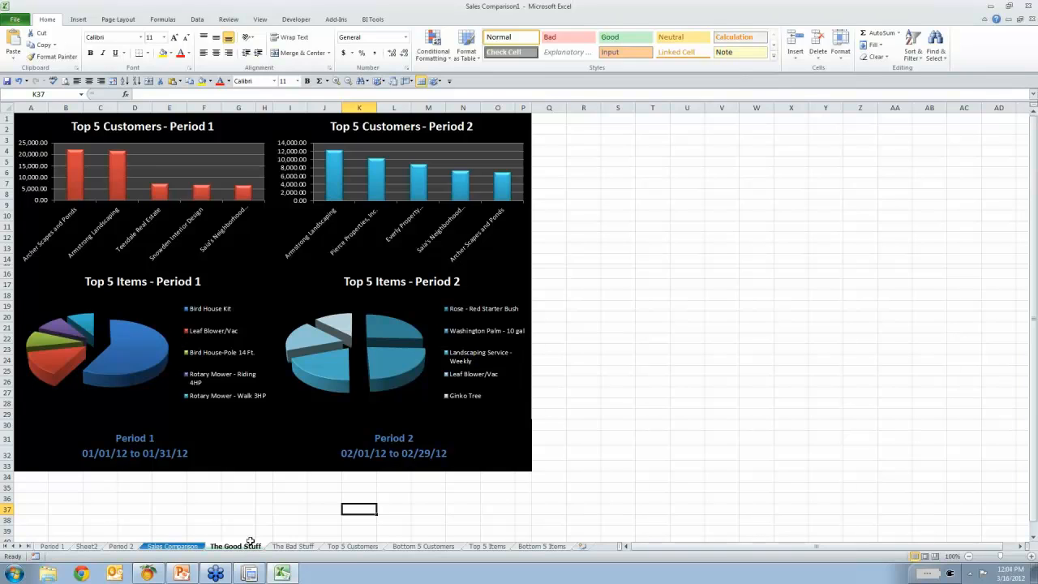
click(24, 425)
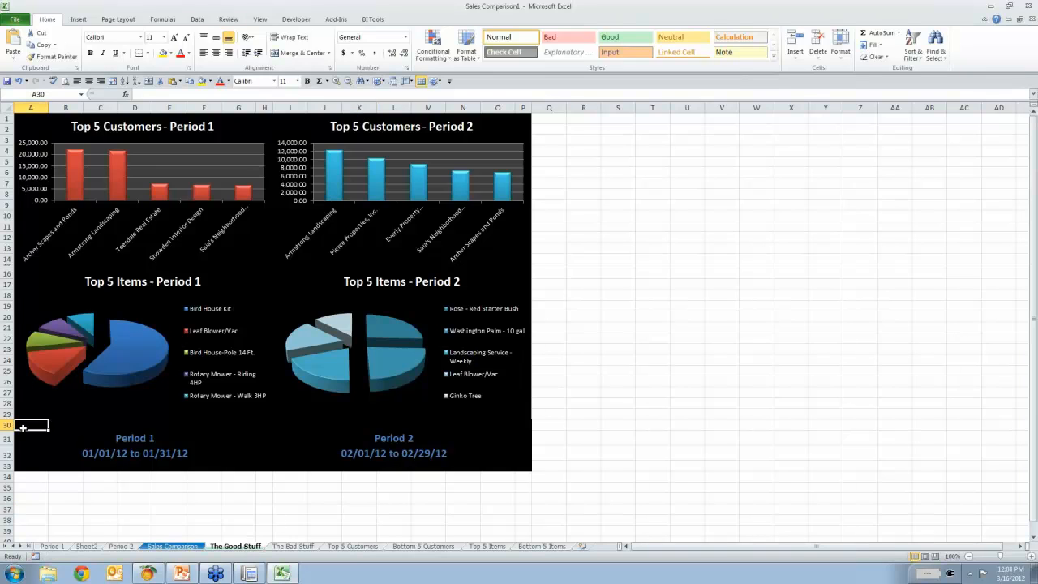
shift+click(523, 466)
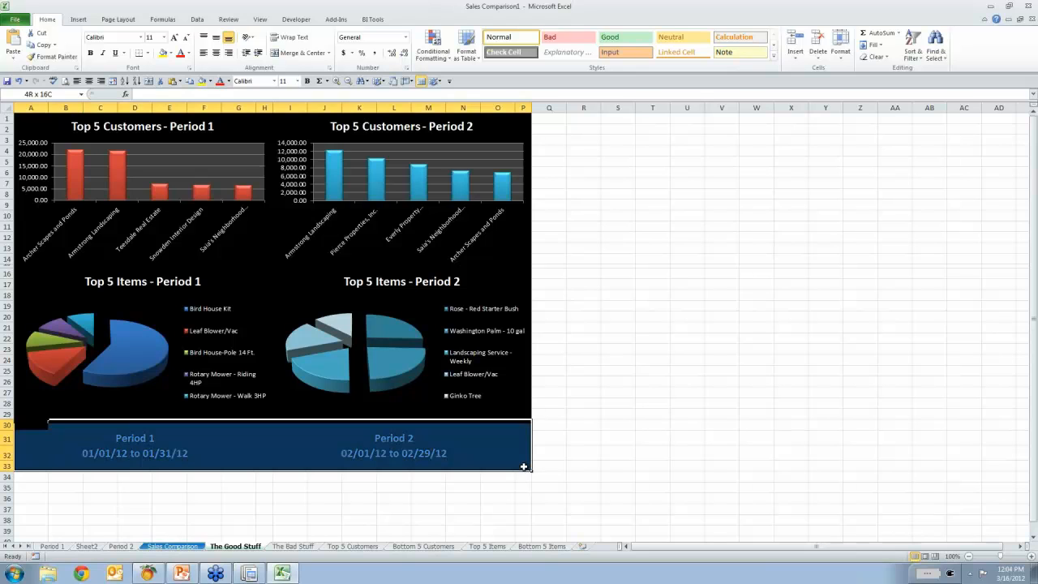
right_click(490, 455)
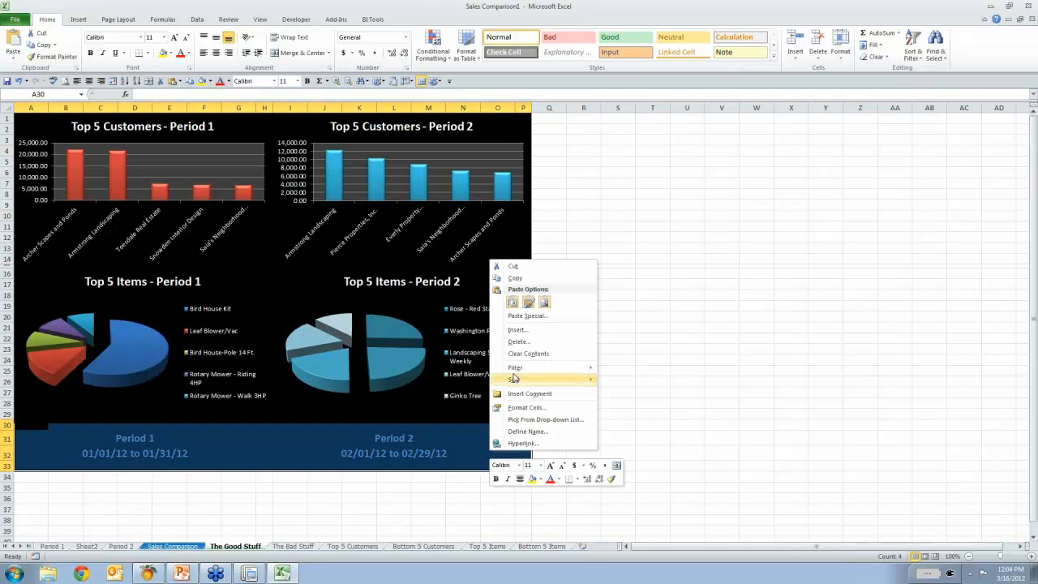
click(514, 278)
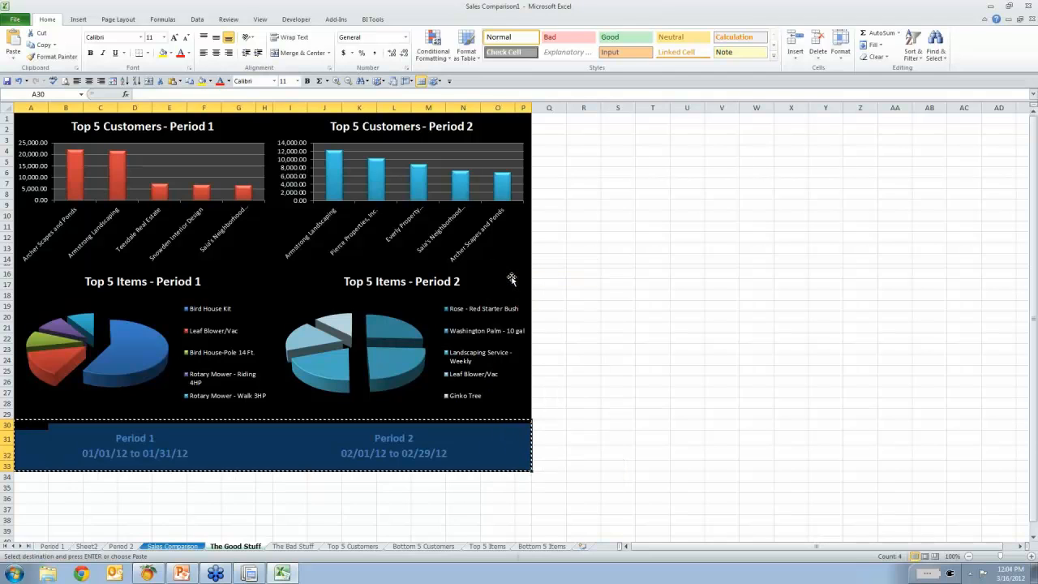
Paste the copied period label block at cell A30 of The Bad Stuff sheet and narrow column P to the charts' edge.
click(293, 546)
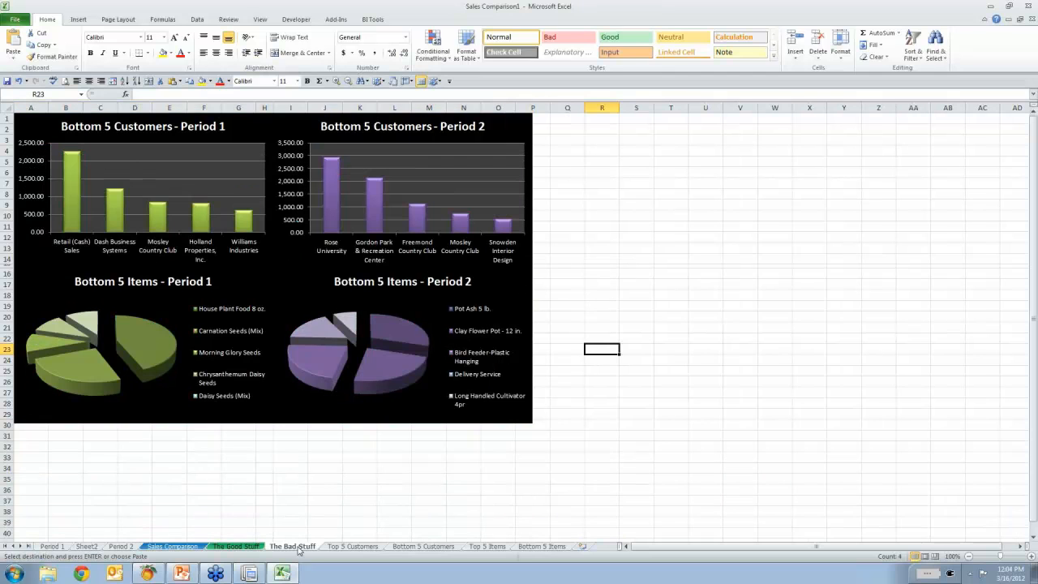
click(26, 425)
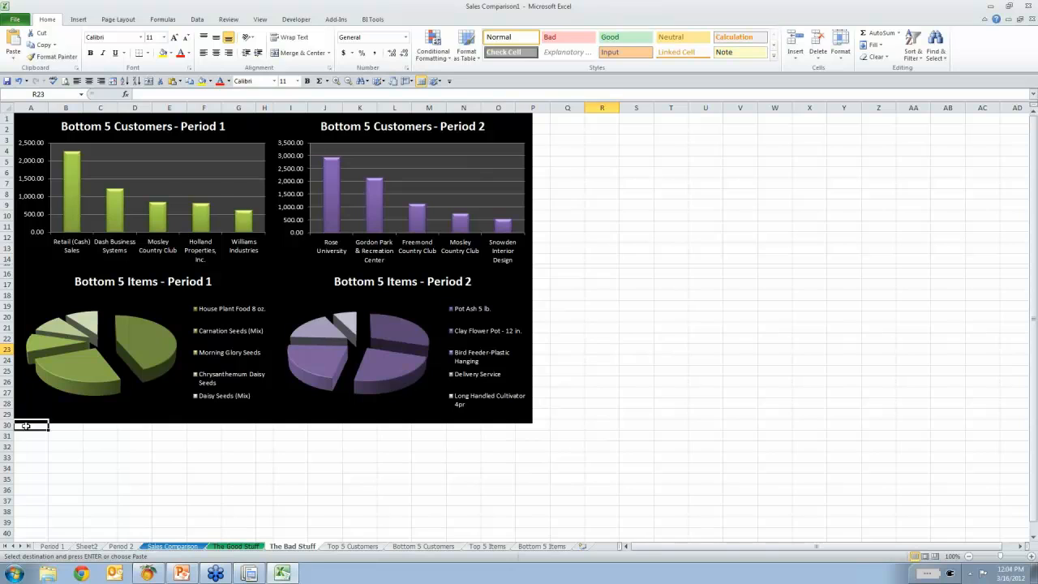
right_click(27, 427)
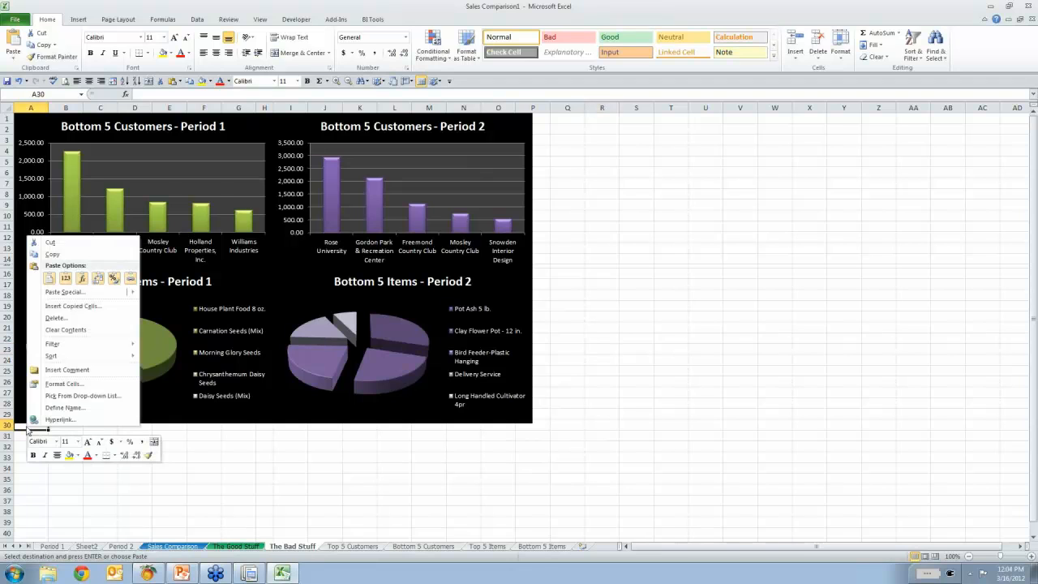
click(50, 278)
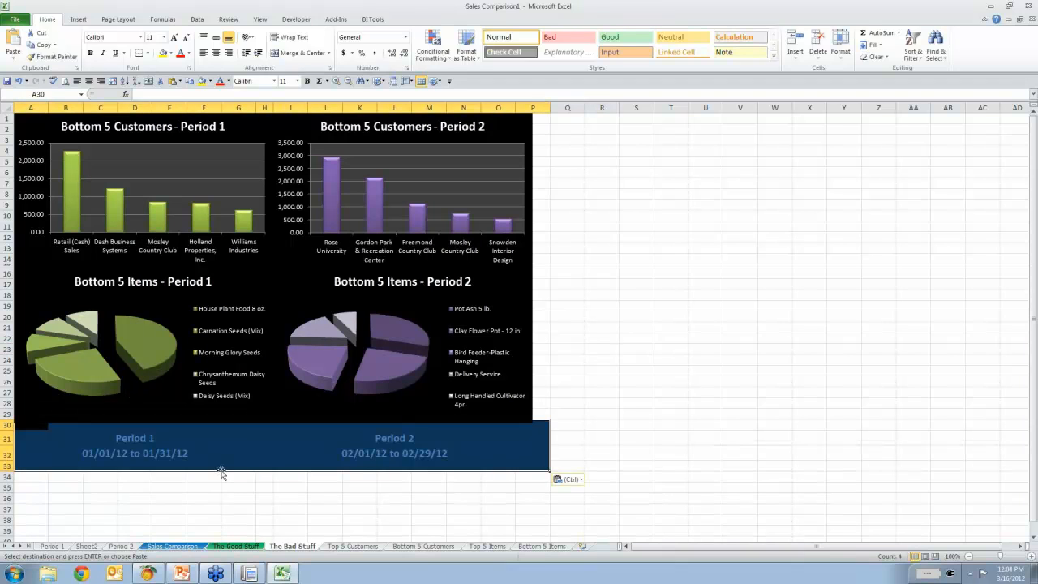
click(300, 510)
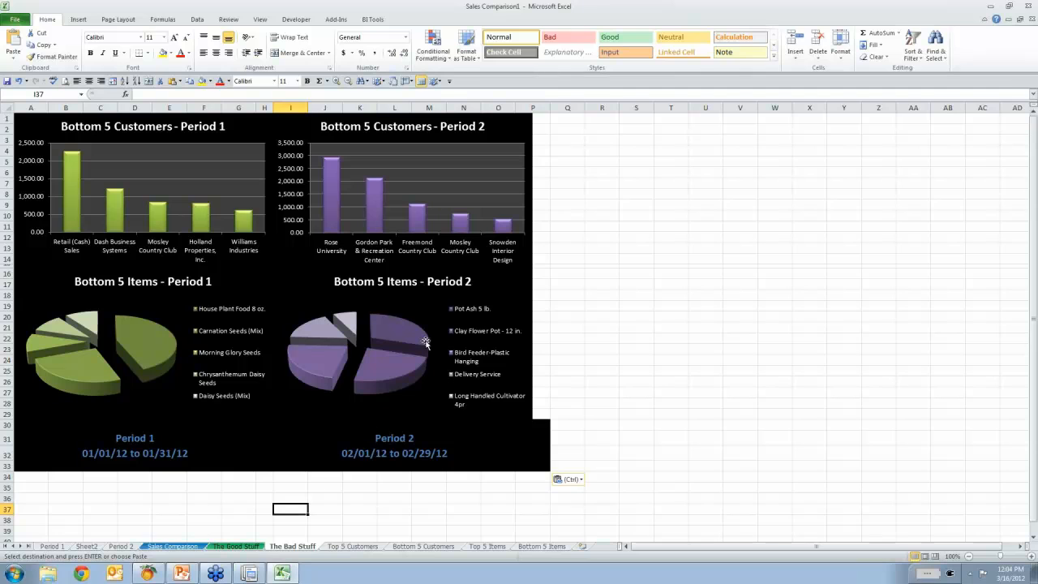
drag(549, 108, 533, 108)
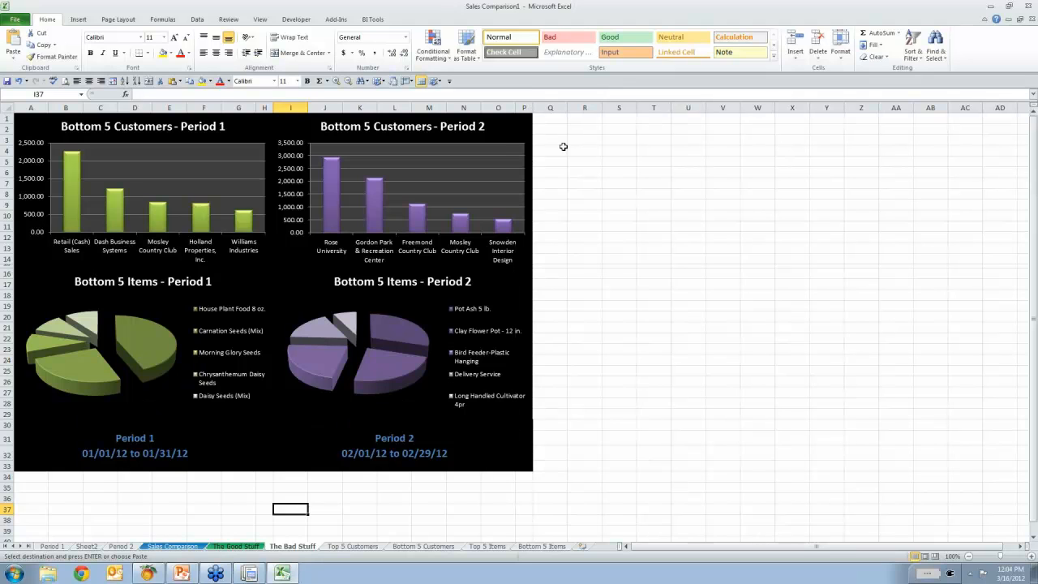
click(658, 339)
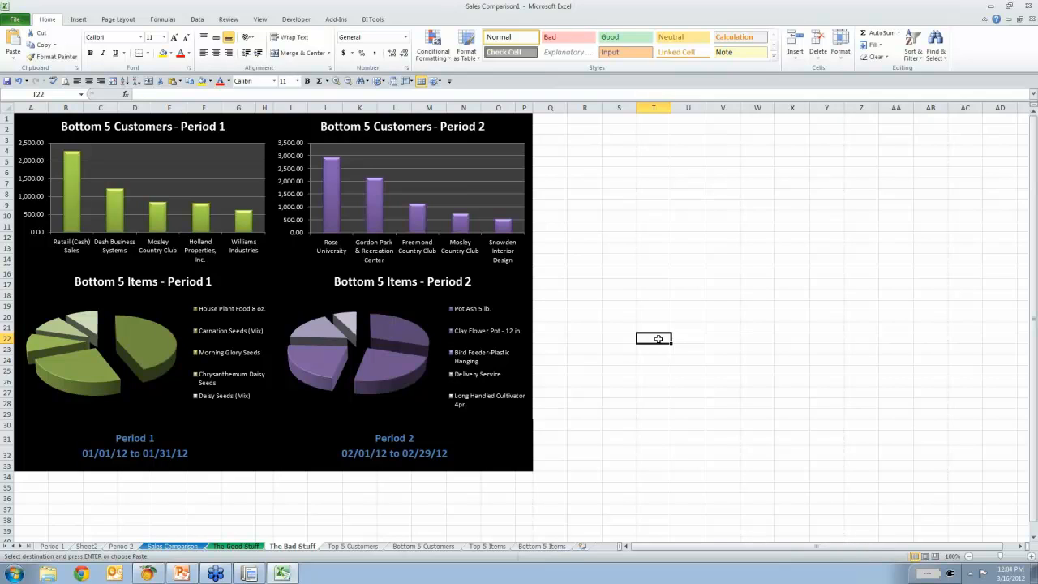
Color The Bad Stuff sheet tab red.
right_click(295, 548)
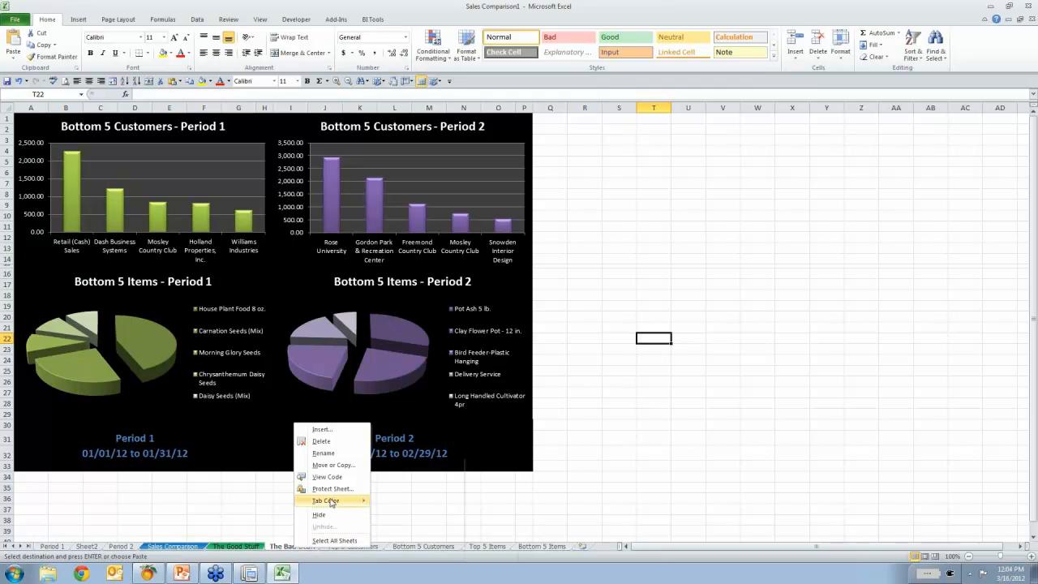
mouse_move(328, 500)
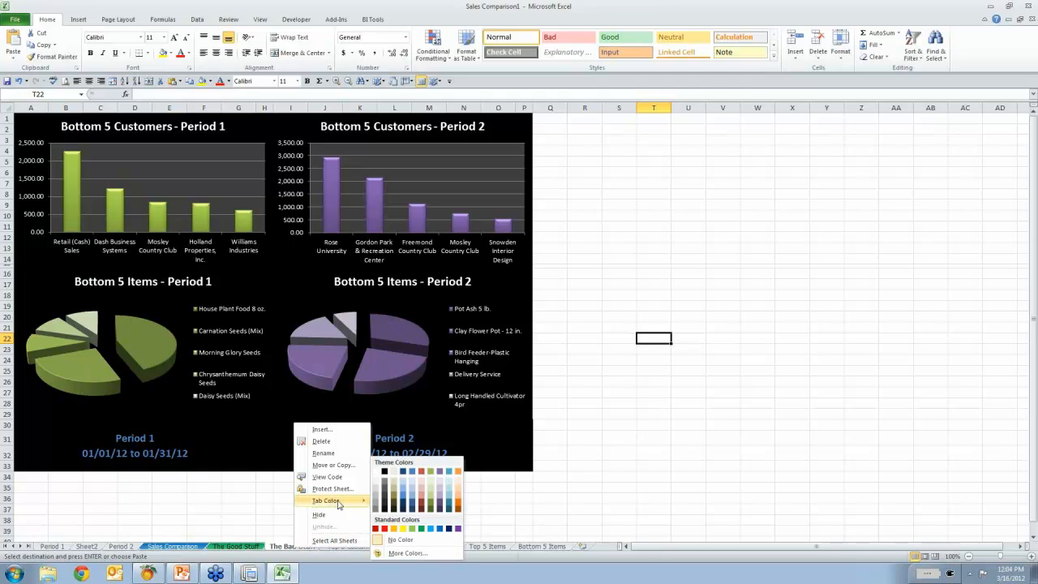
click(378, 538)
click(371, 520)
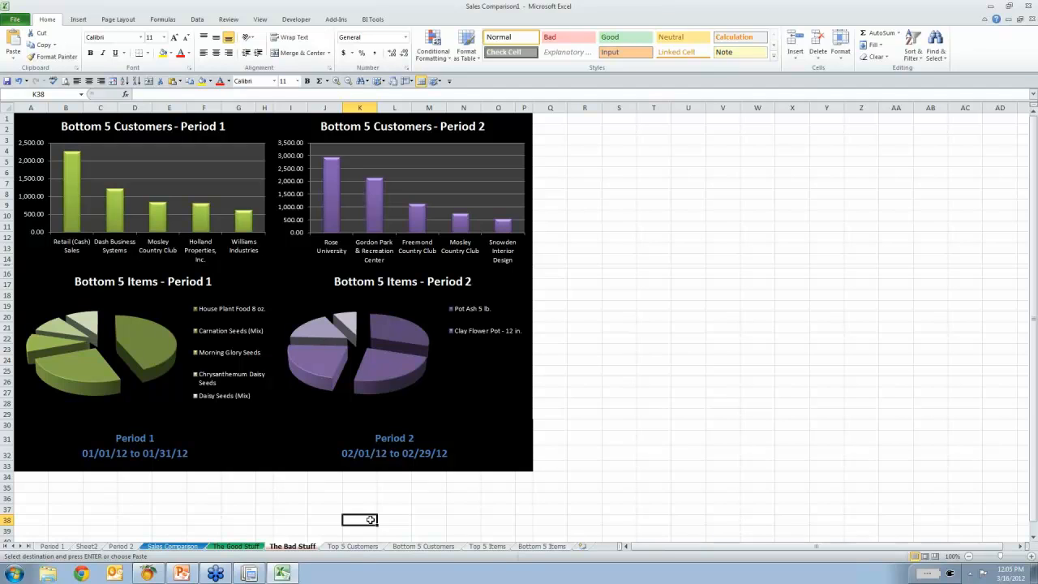
click(78, 19)
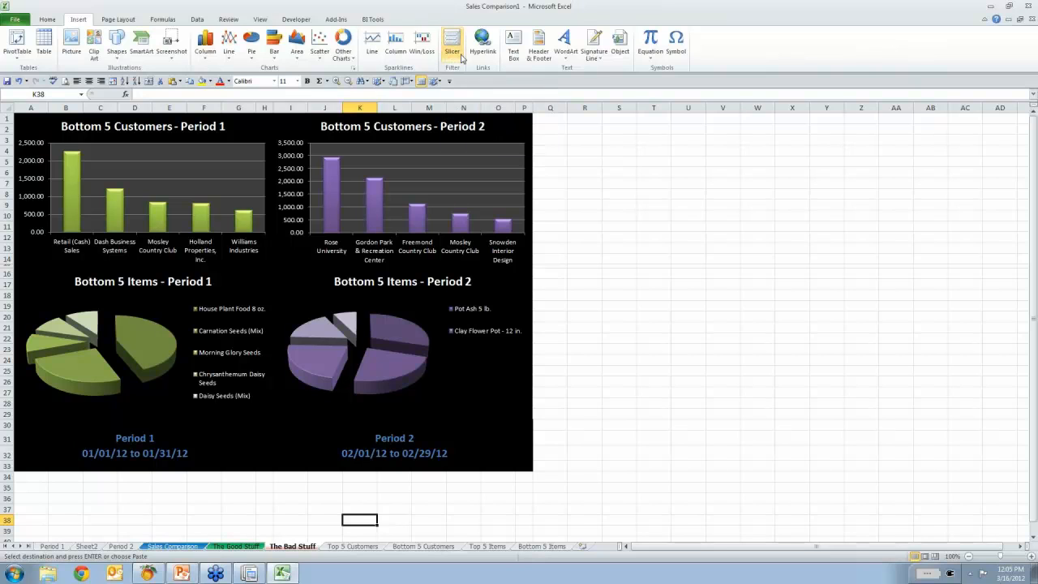
click(656, 319)
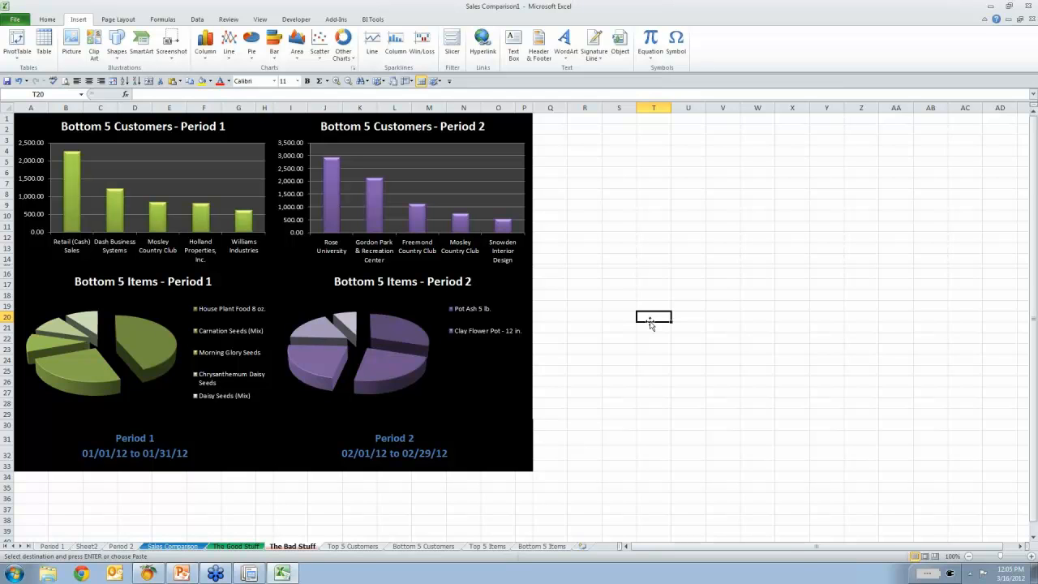
Hide the source data sheets Period 1, Sheet2 and Period 2.
right_click(53, 548)
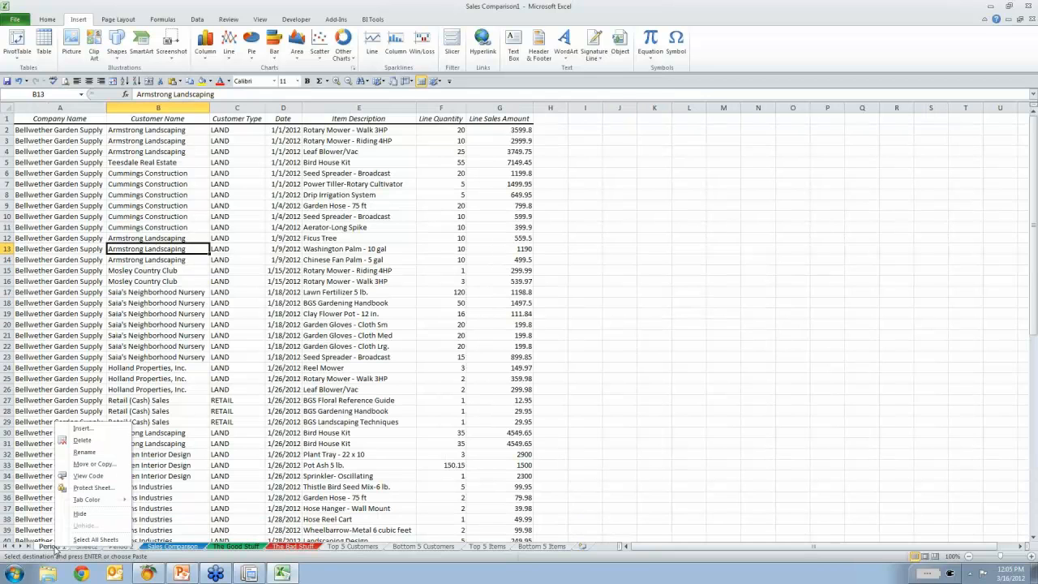
click(85, 514)
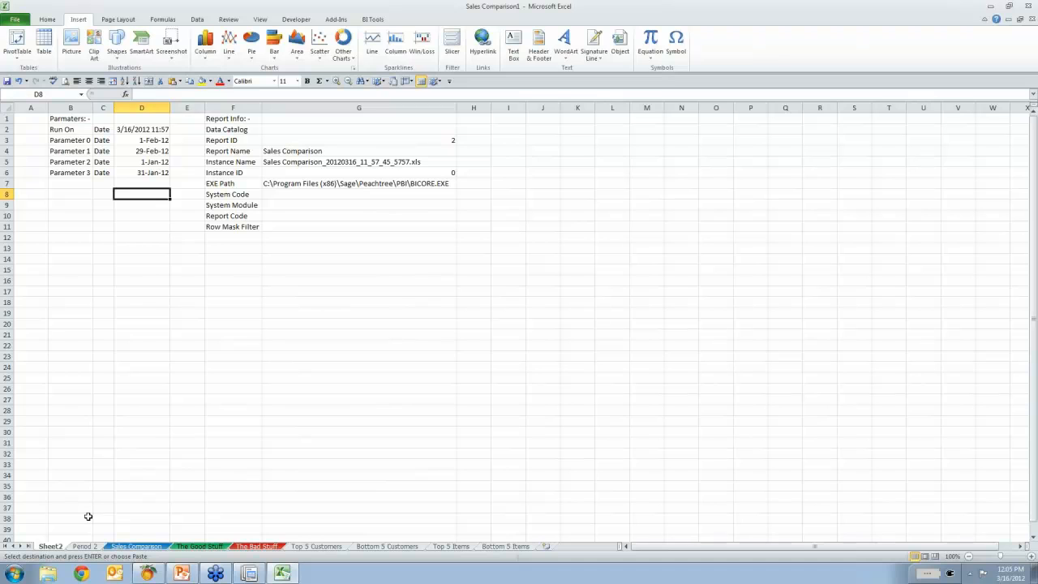
right_click(57, 548)
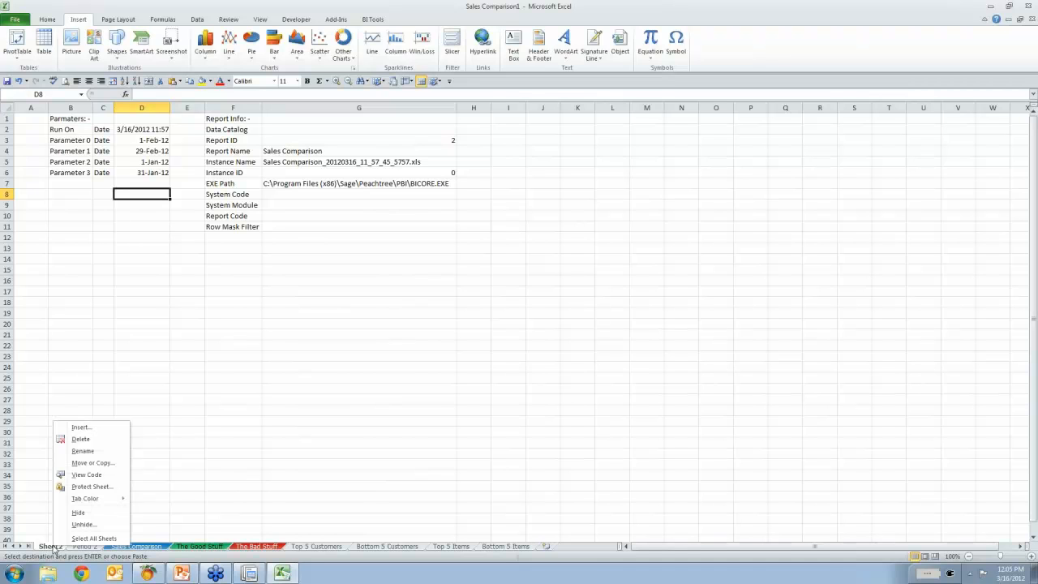
click(78, 515)
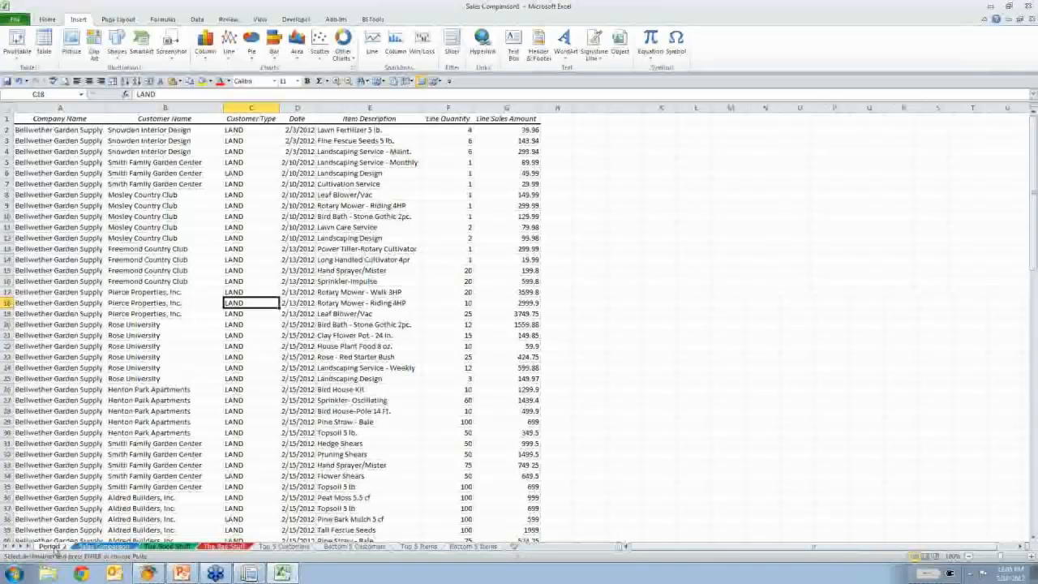
right_click(55, 548)
click(85, 515)
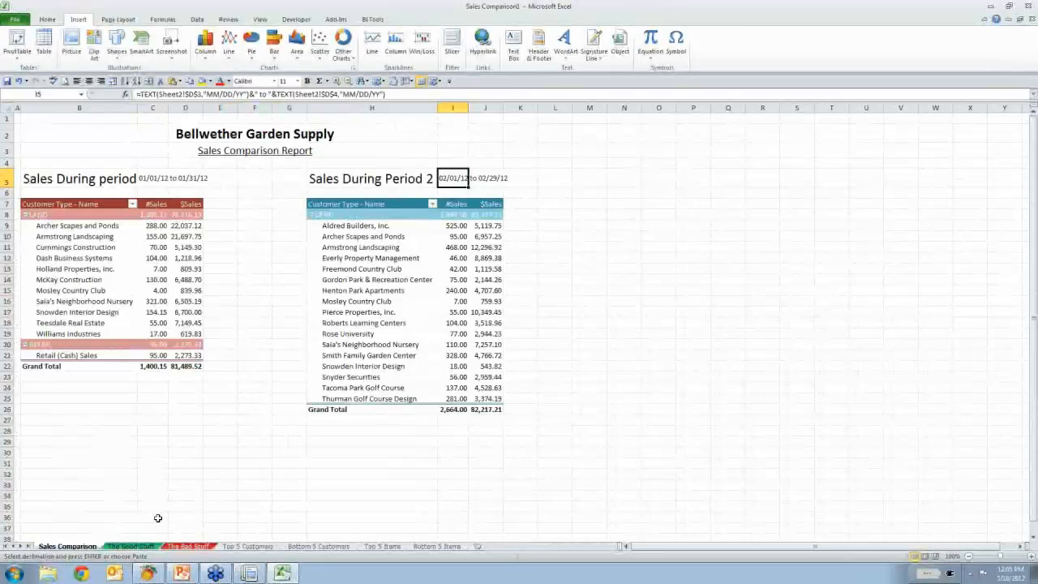
Hide the pivot sheets Top 5 Customers, Bottom 5 Customers, Top 5 Items and Bottom 5 Items.
right_click(251, 548)
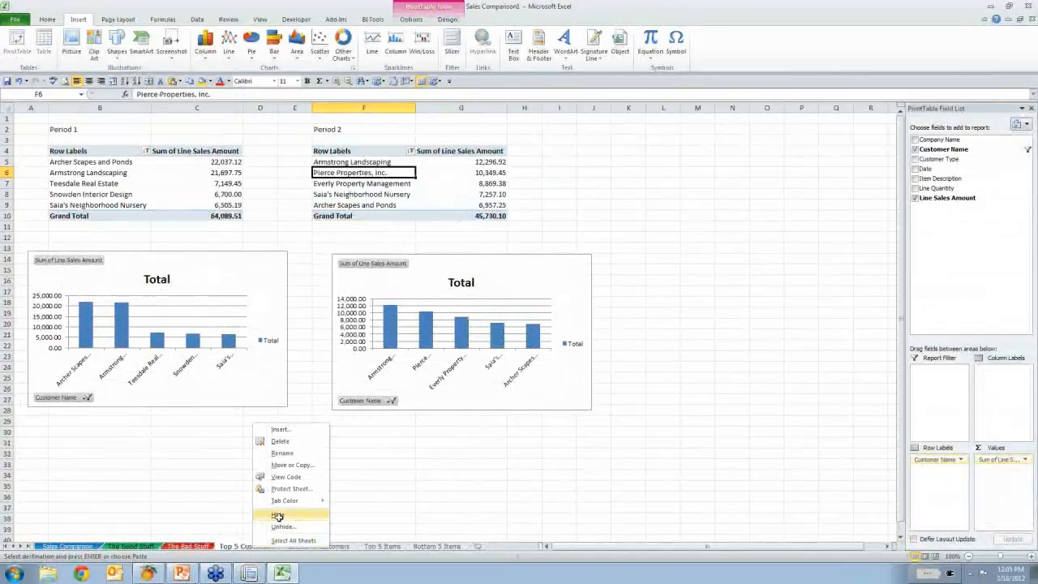
click(278, 517)
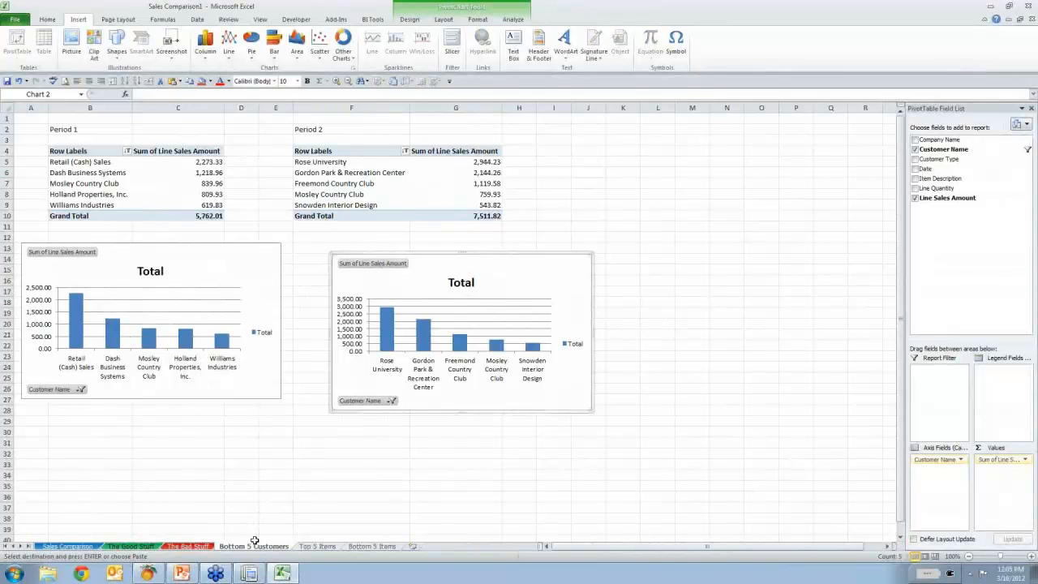
right_click(254, 547)
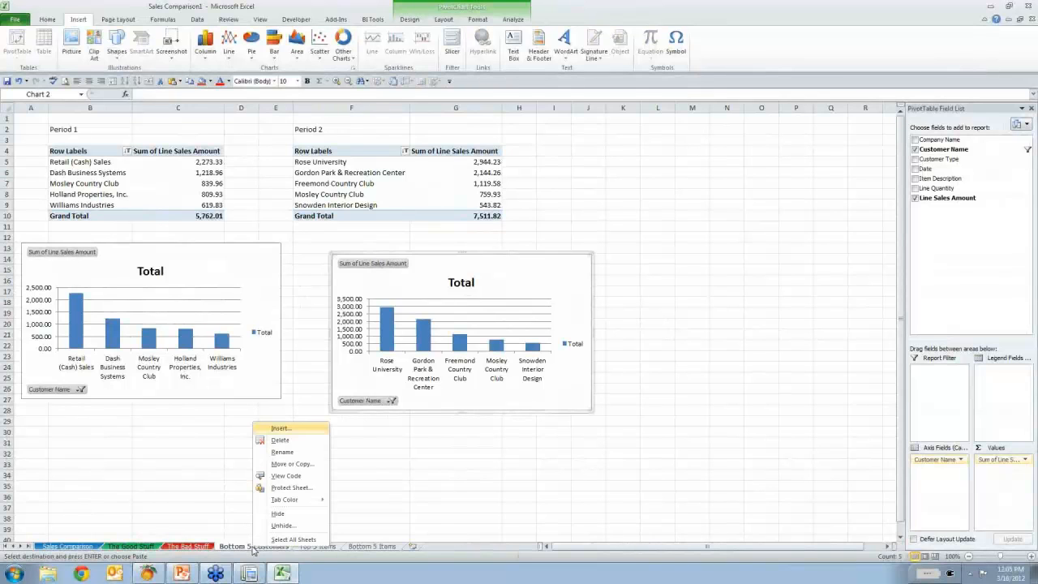
click(277, 515)
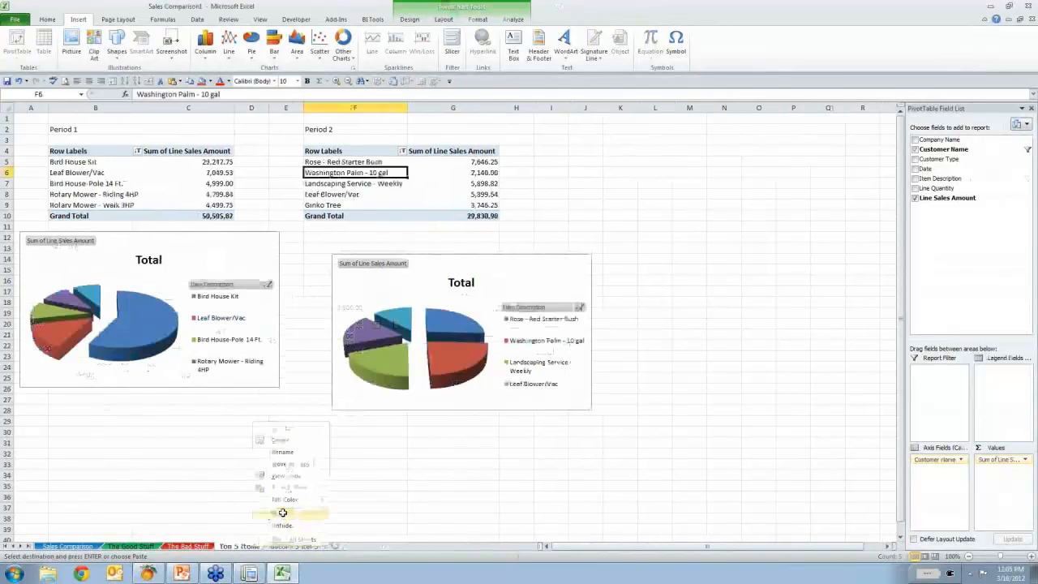
right_click(238, 548)
click(264, 516)
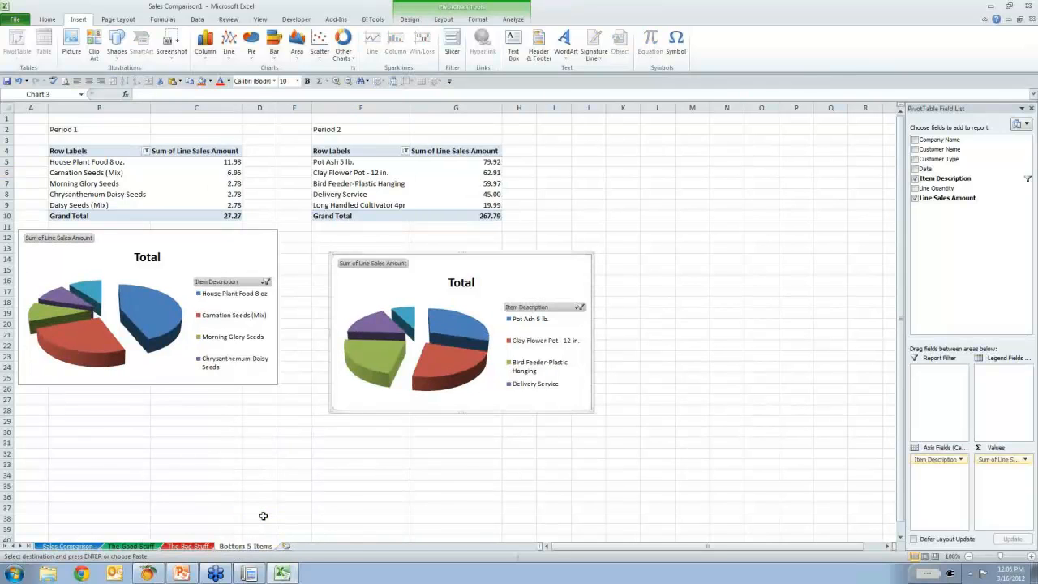
right_click(247, 548)
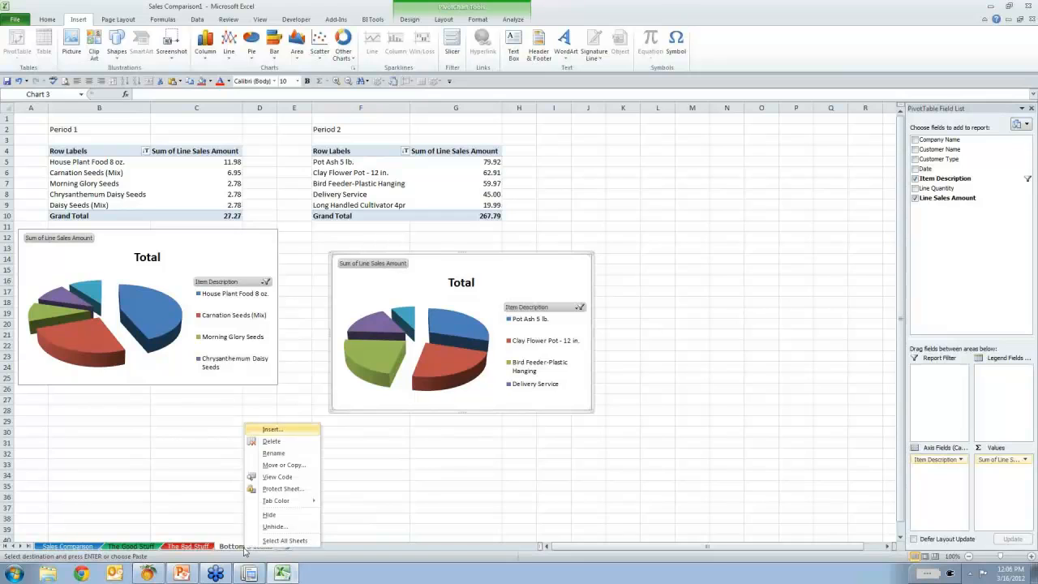
click(270, 516)
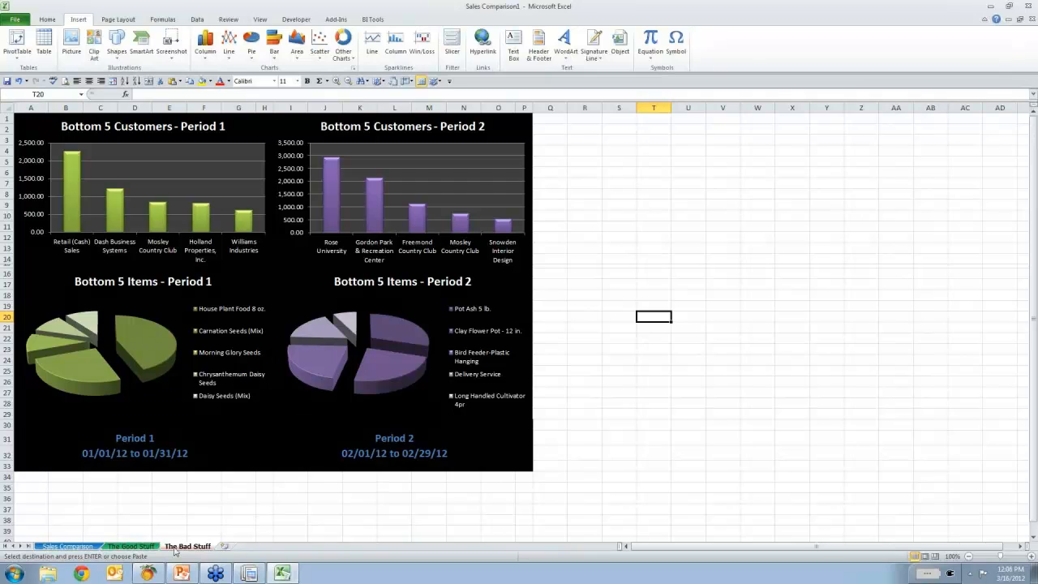
Clear the copy selection around the period label block on The Good Stuff sheet.
click(136, 547)
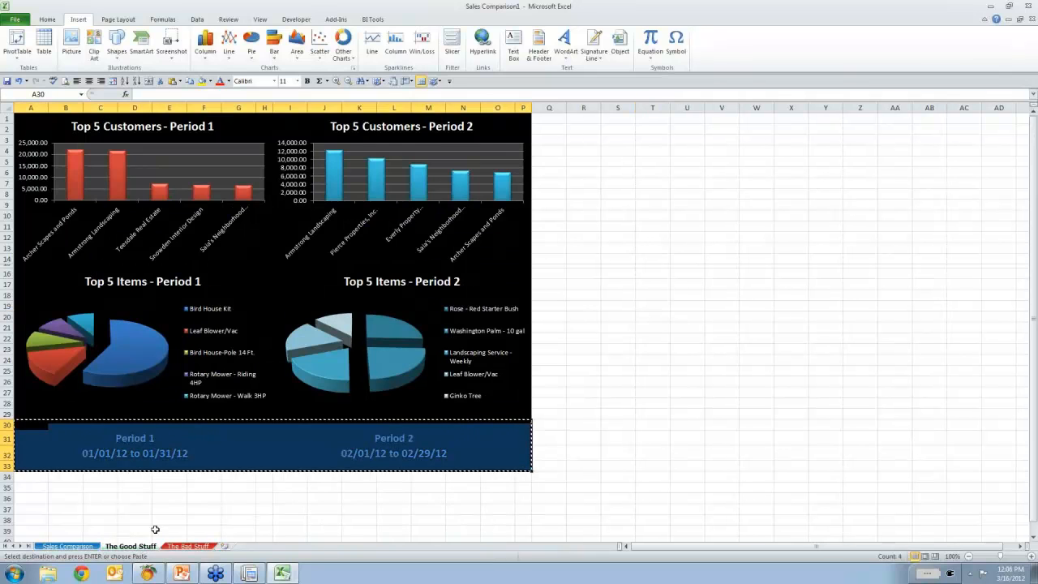
click(186, 519)
key(Escape)
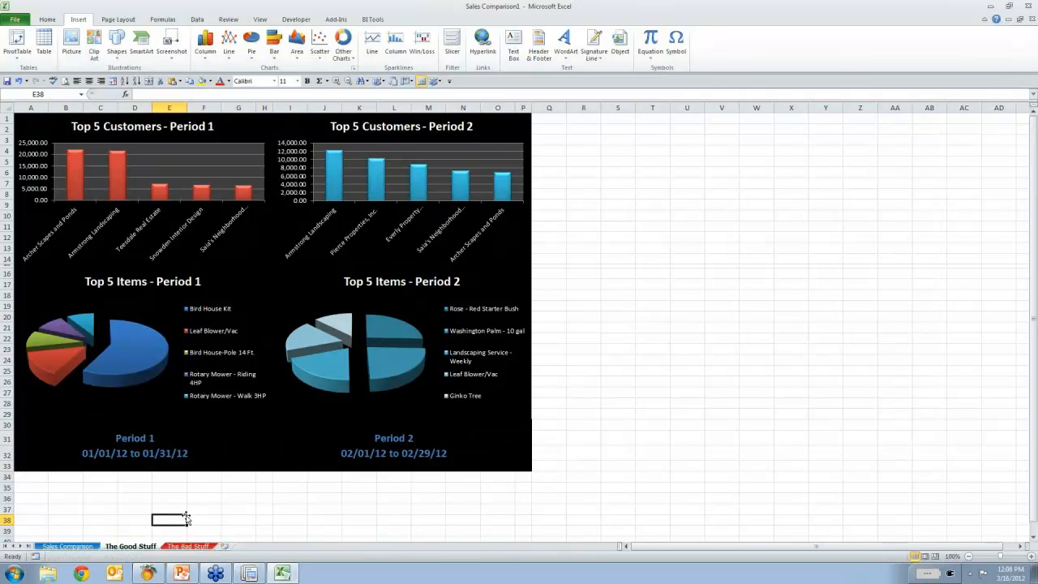
Turn off the formula bar, and hide the headings and gridlines on the Sales Comparison sheet.
click(91, 547)
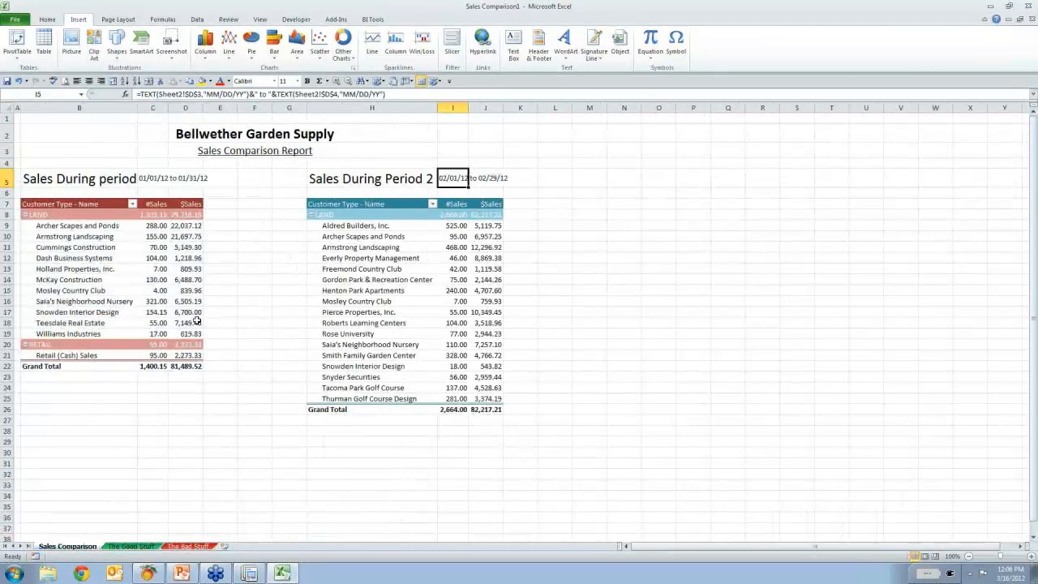
click(258, 22)
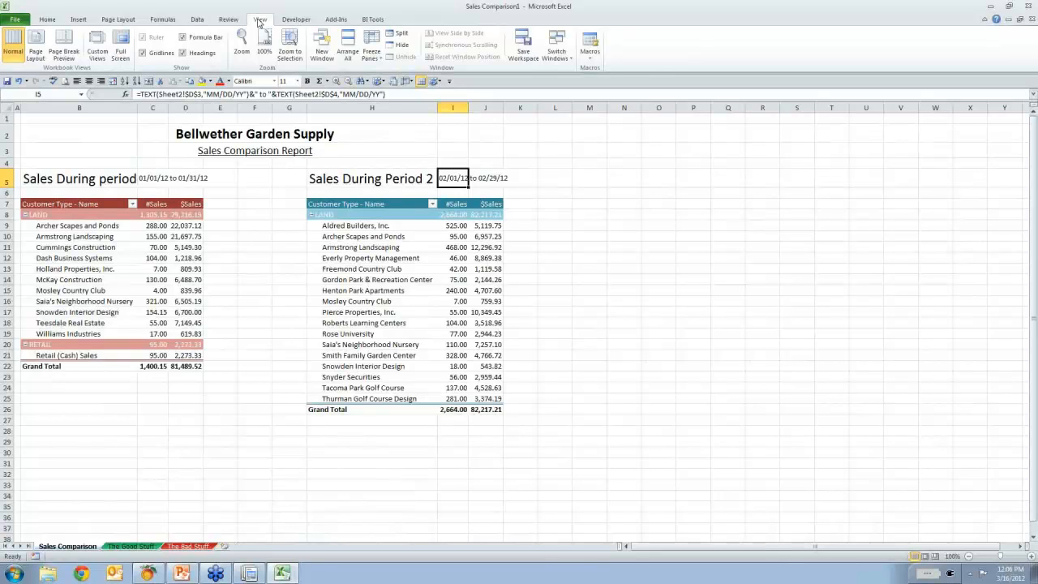
click(183, 37)
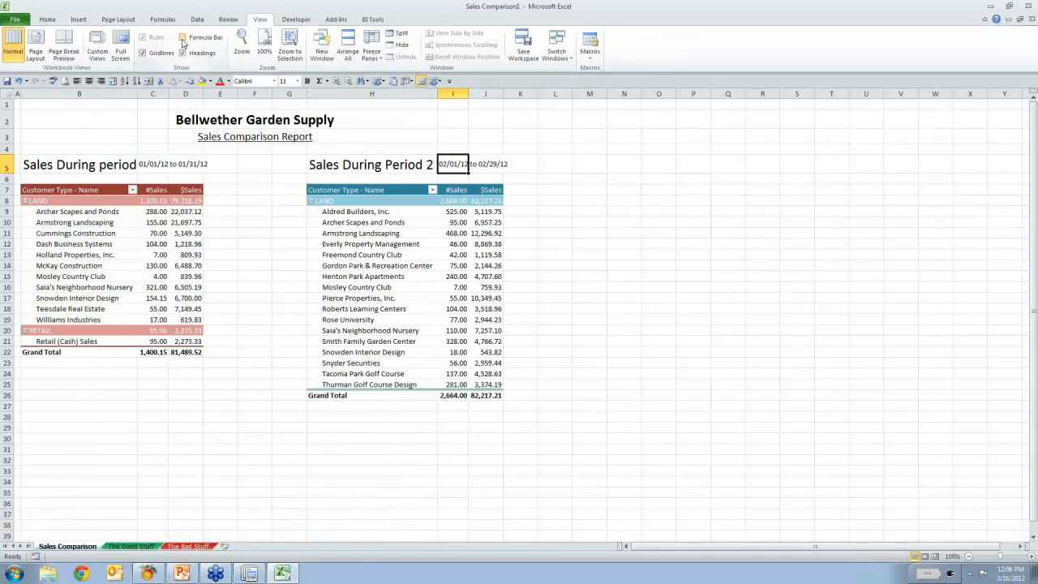
click(183, 55)
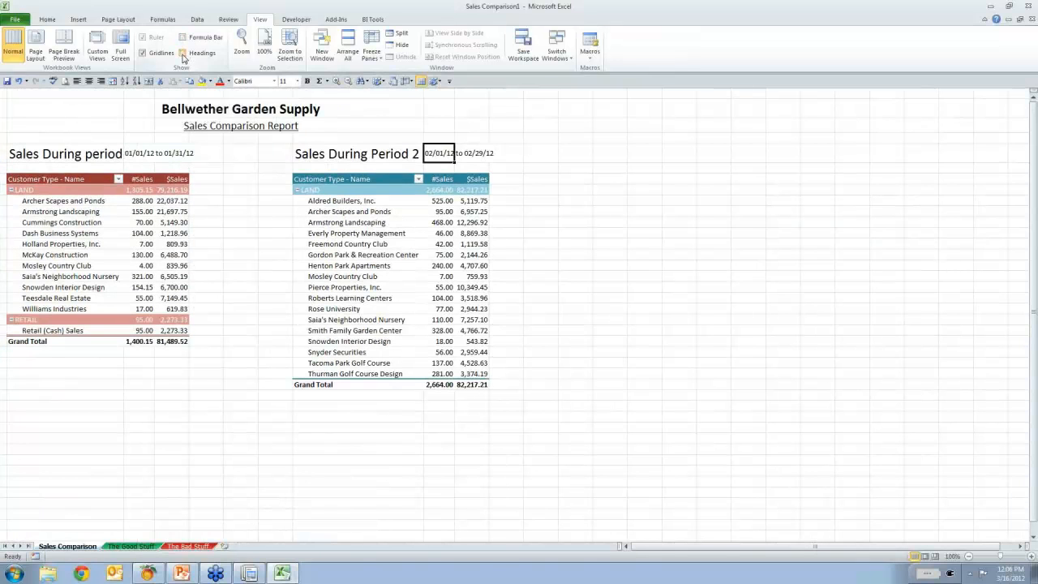
click(143, 53)
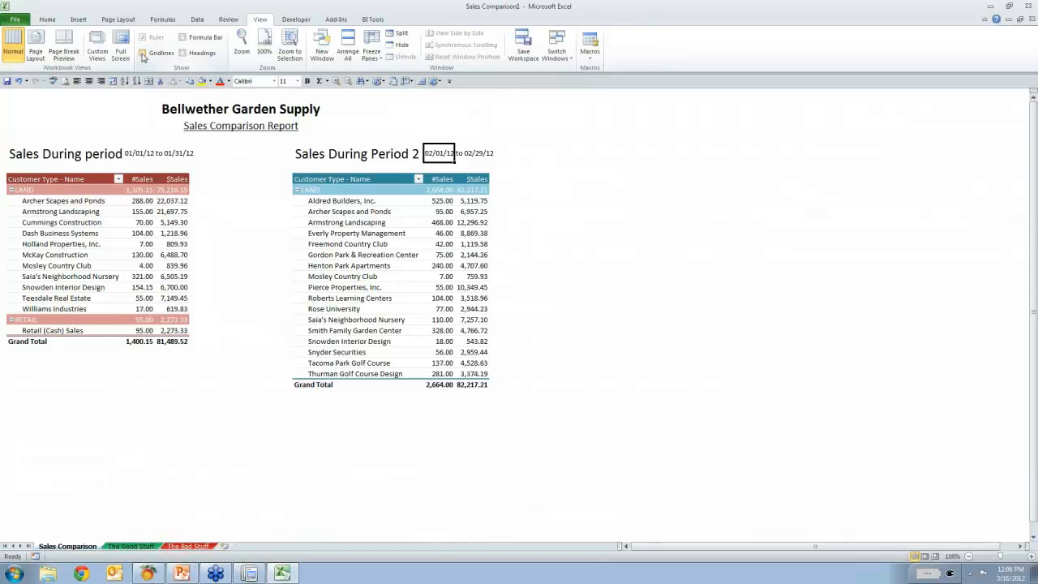
Hide the row and column headings and the gridlines on The Good Stuff sheet.
click(138, 545)
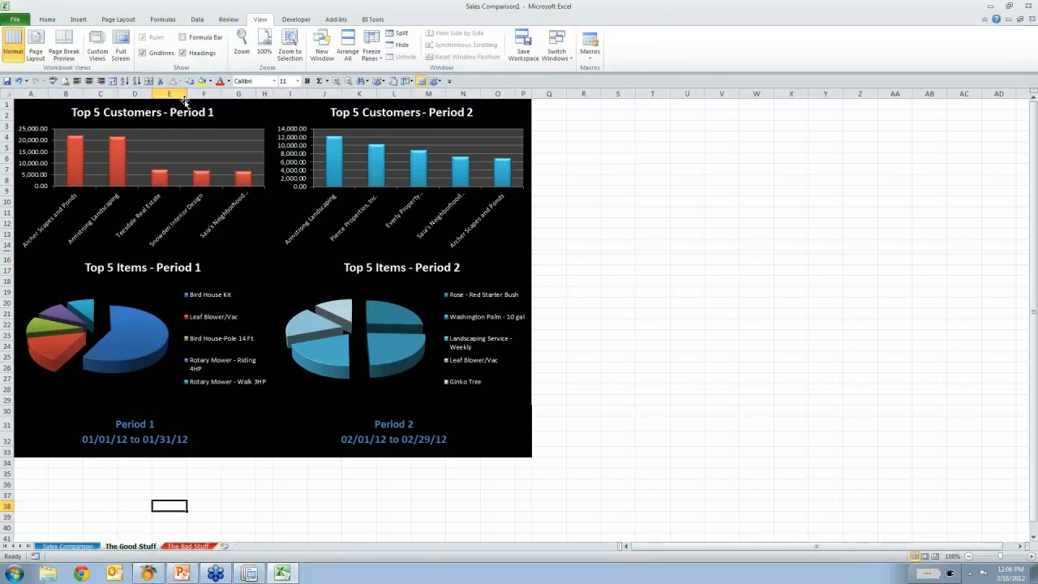
click(183, 53)
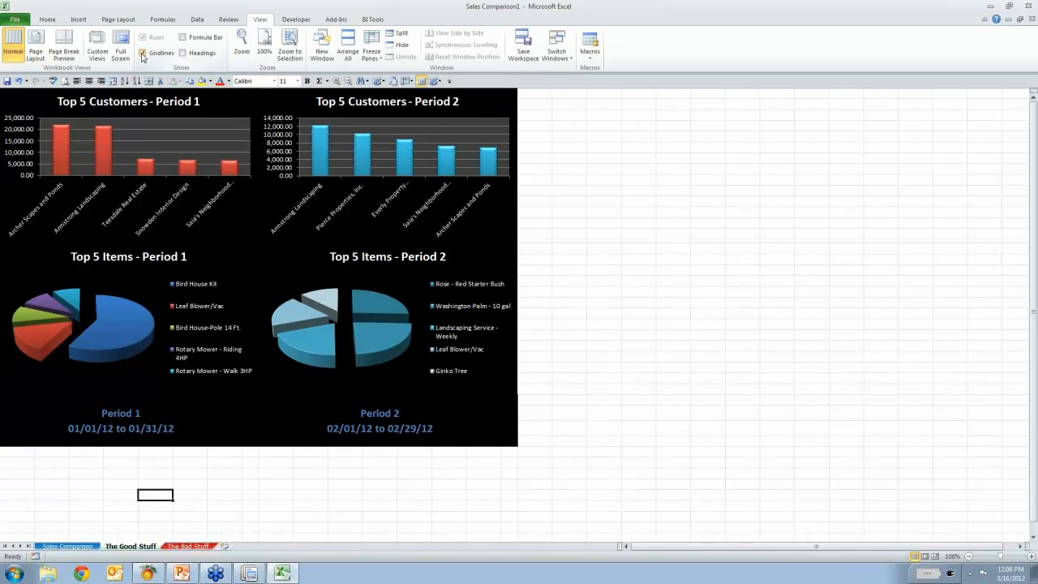
click(142, 54)
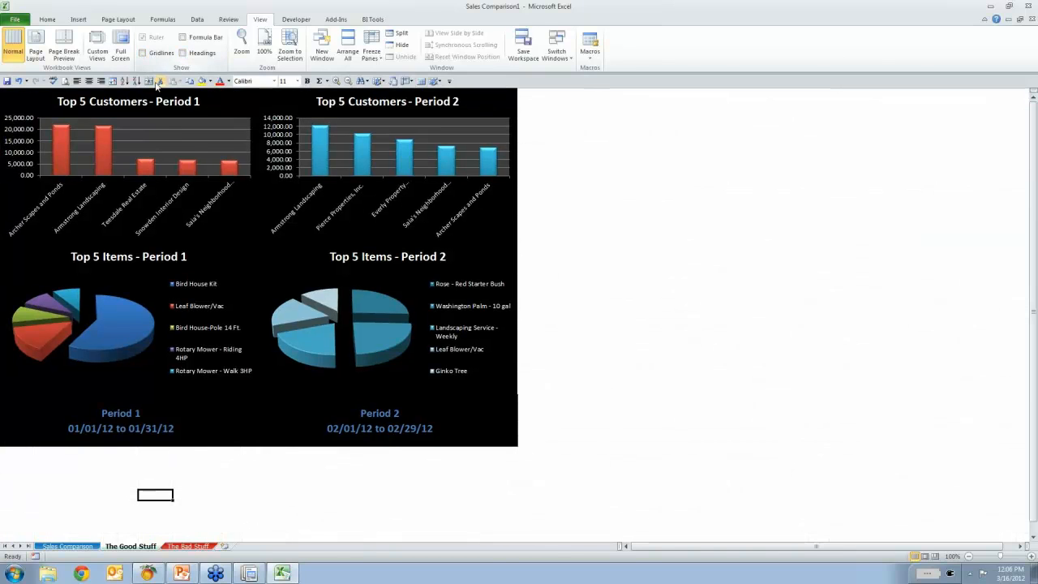
Hide the headings and gridlines on The Bad Stuff sheet, and review the three visible sheets.
click(190, 547)
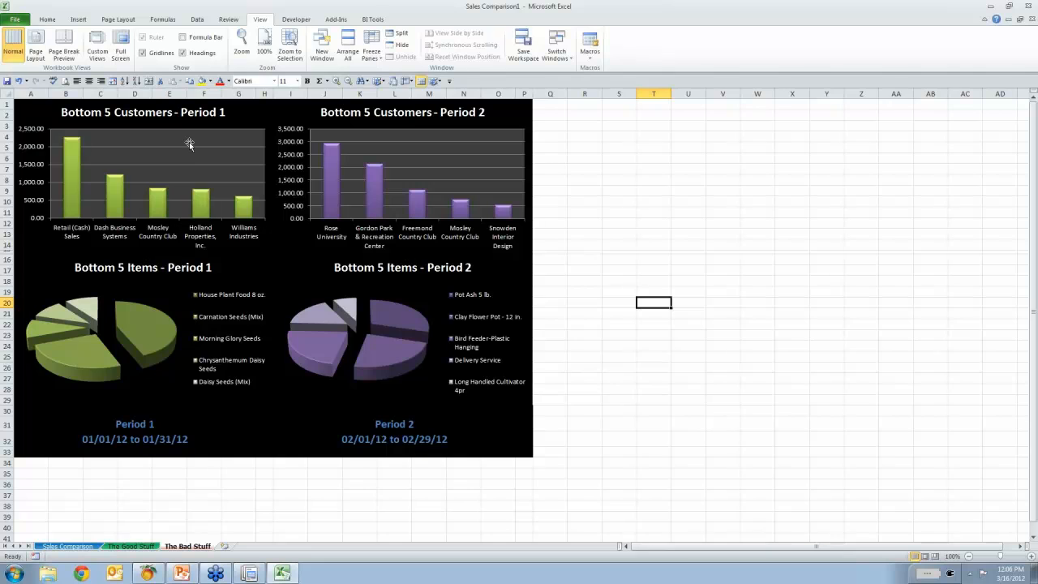
click(183, 53)
click(143, 54)
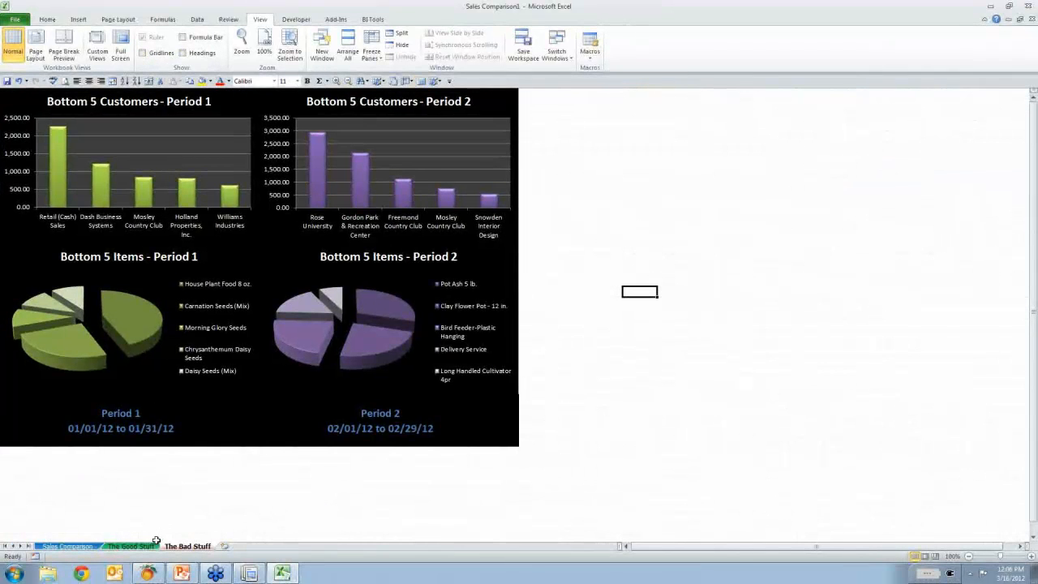
click(130, 547)
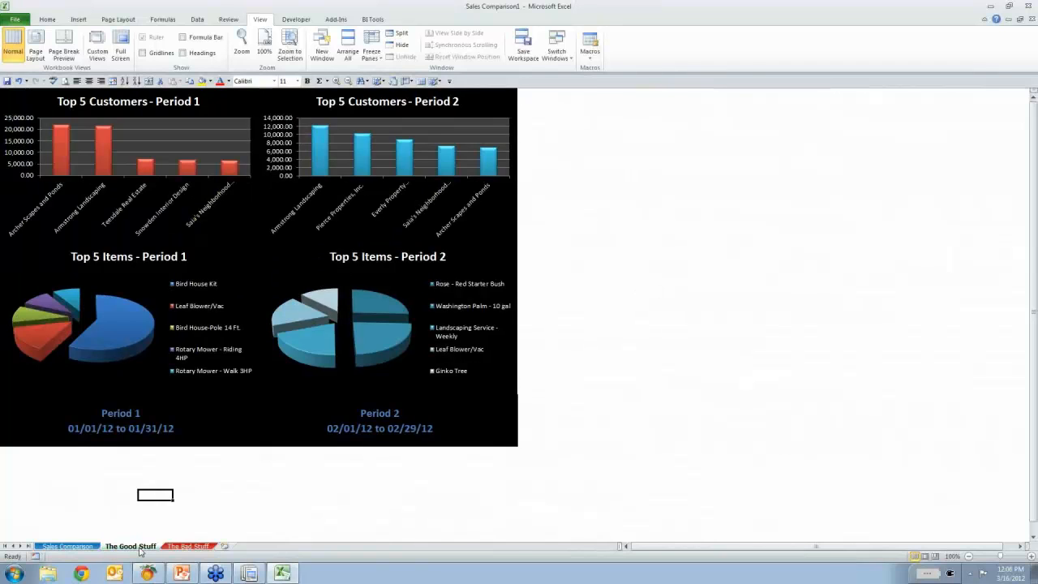
click(84, 547)
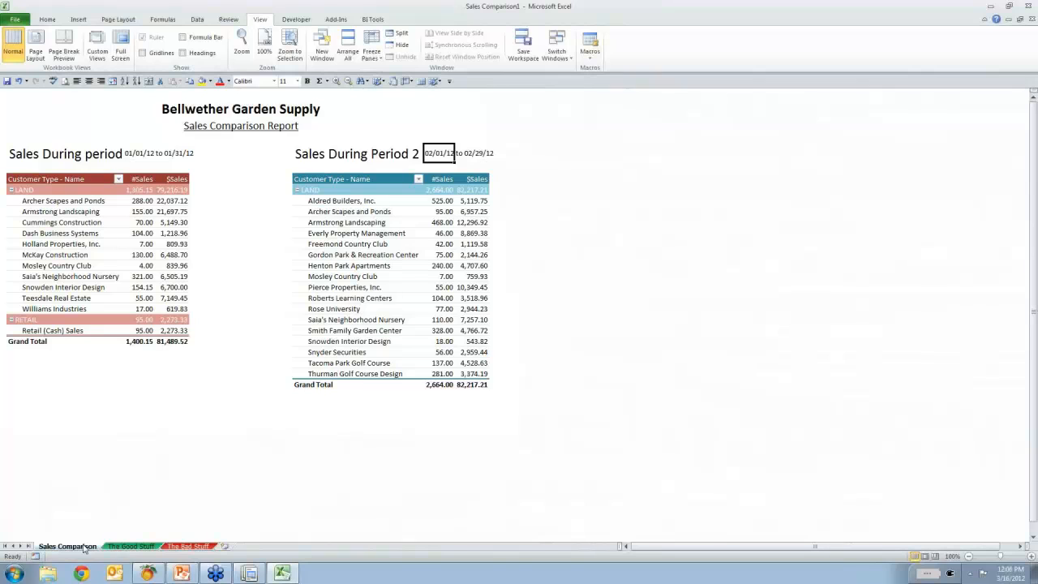
click(133, 548)
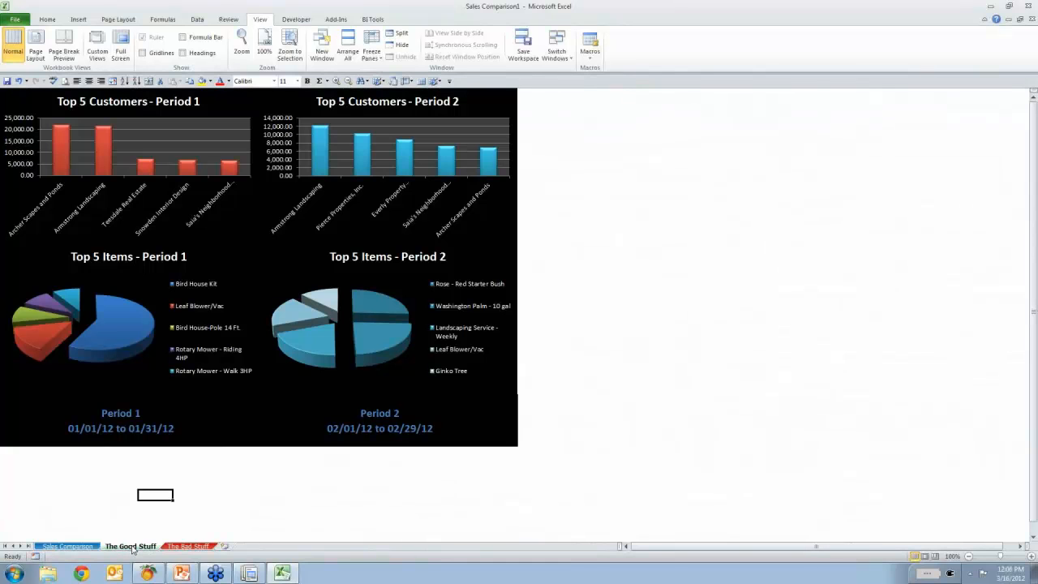
click(189, 548)
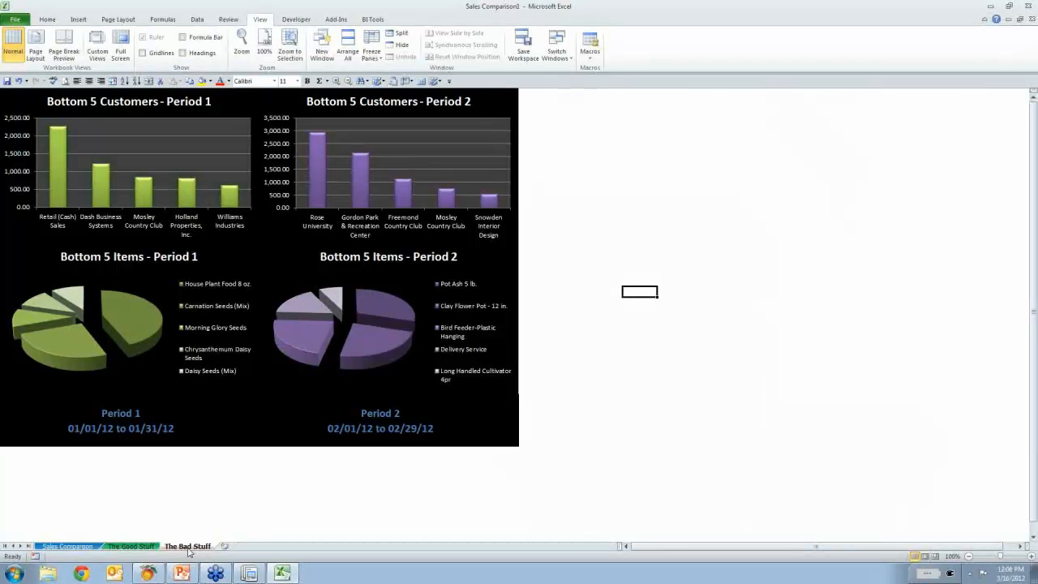
In the Peachtree Report Manager, create and link a template for the Sales Comparison report from workbook Sales Comparison1, keeping the proposed template name.
click(250, 574)
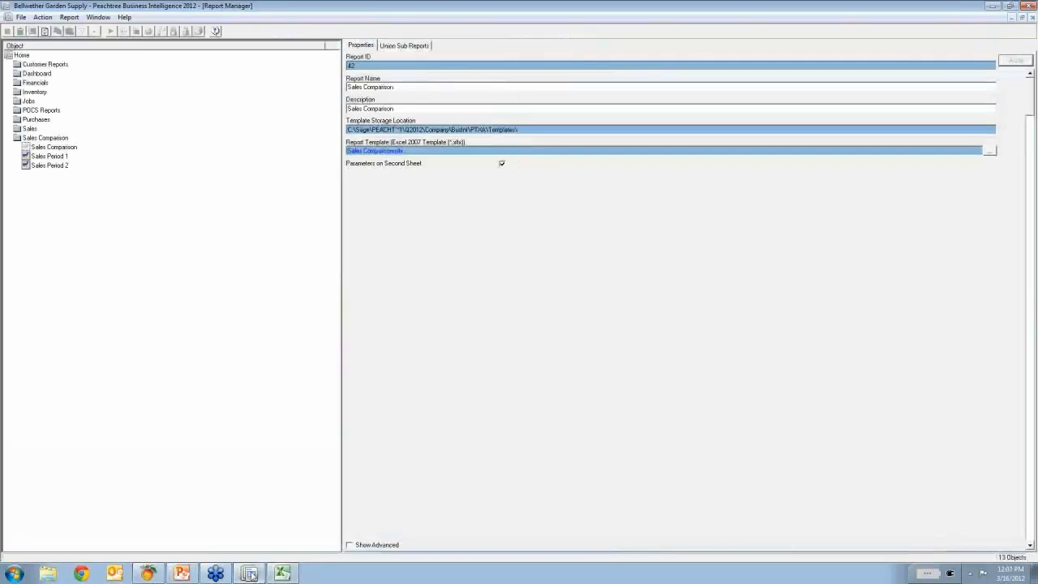
right_click(60, 149)
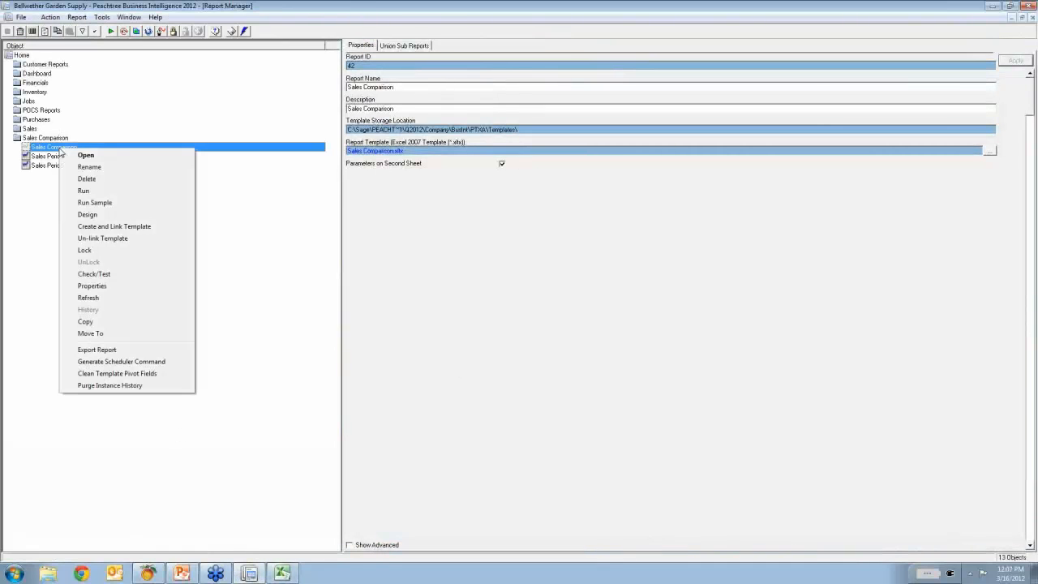
click(100, 231)
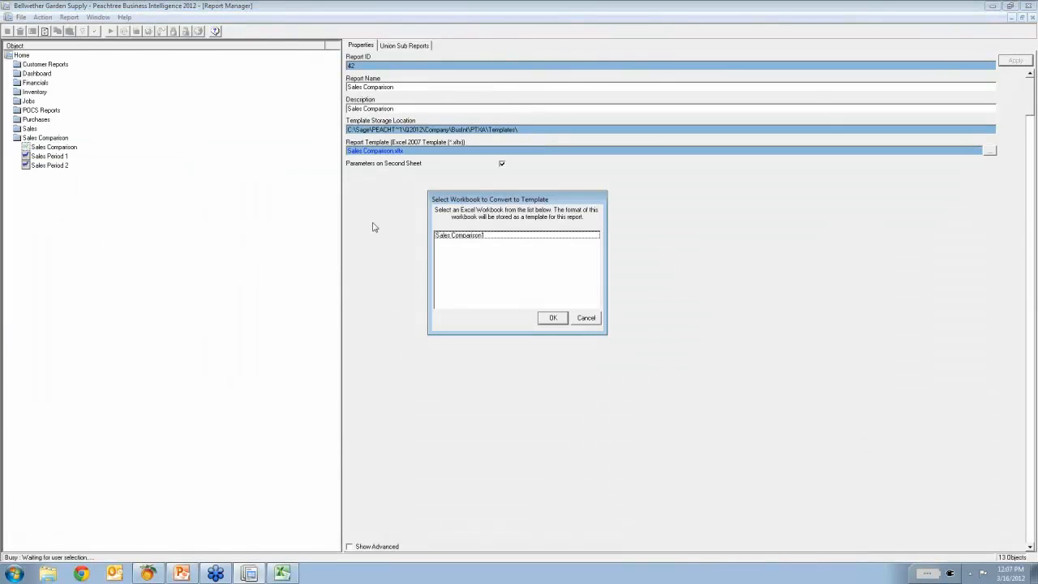
click(456, 237)
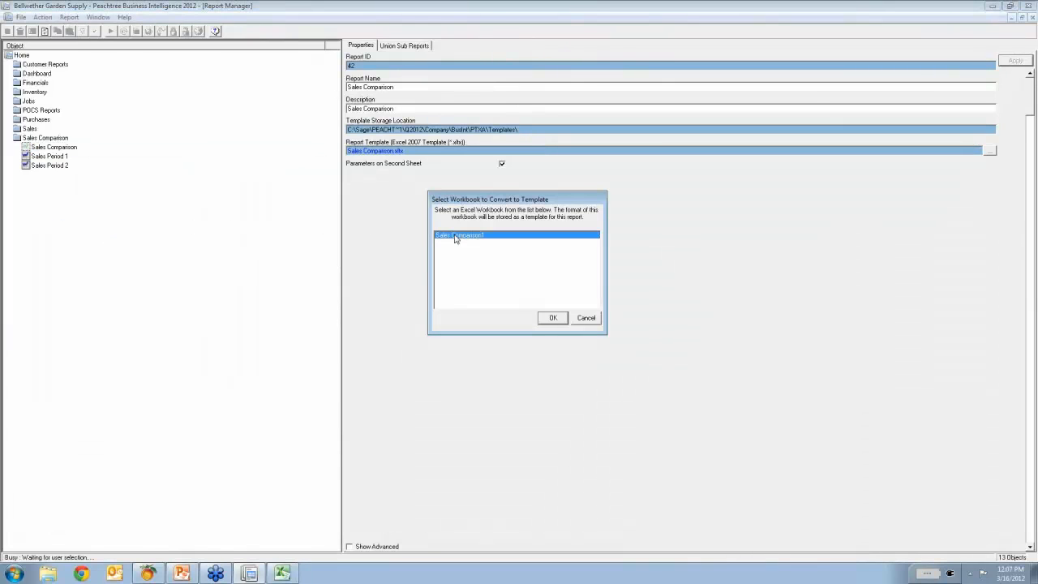
click(553, 318)
click(561, 328)
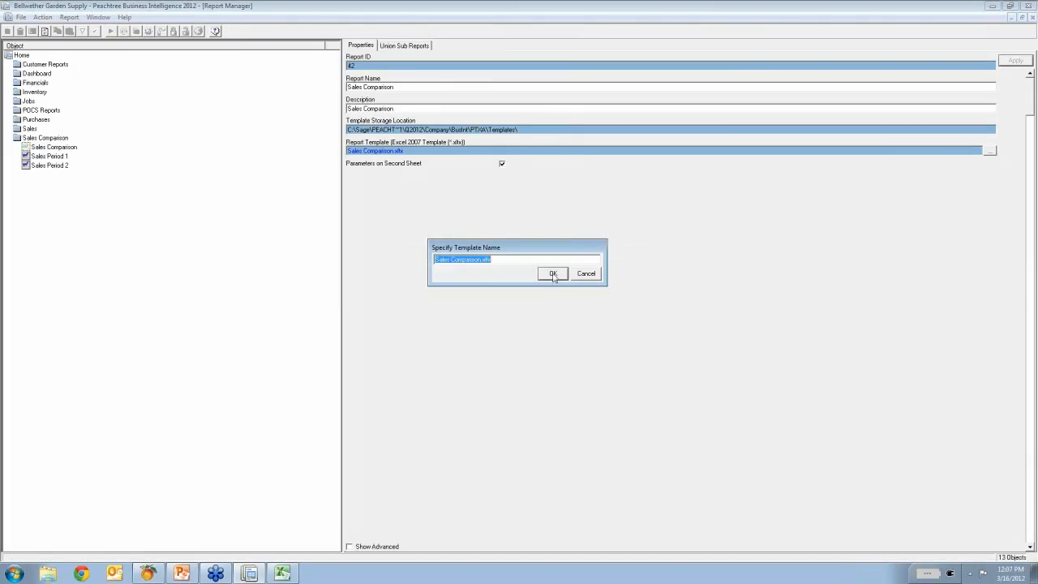
click(553, 273)
click(567, 327)
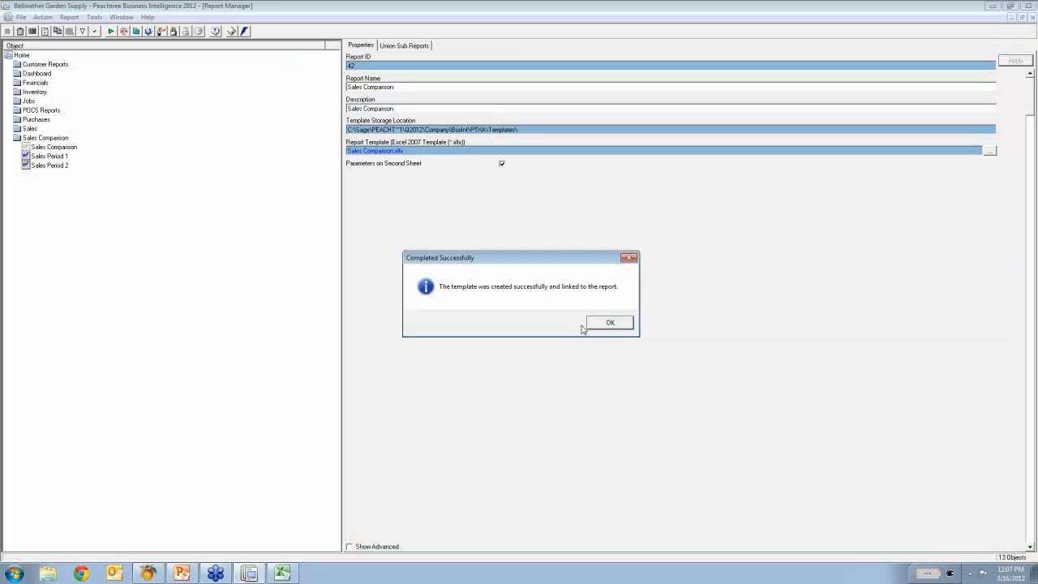
click(610, 324)
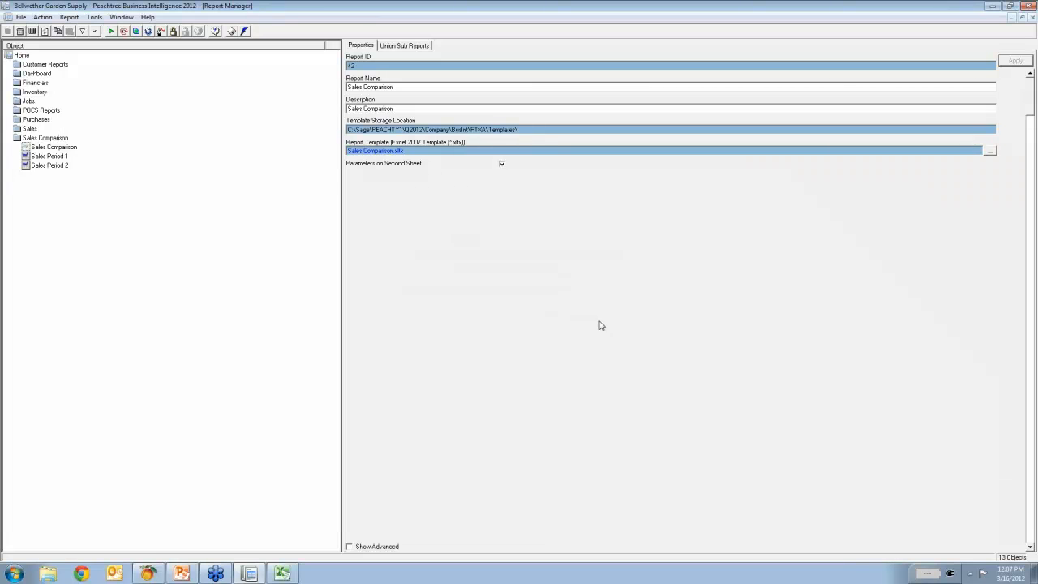
Clear the default date of the Greater Than Or Equal To date parameter in the Sales Period 1 report.
click(44, 157)
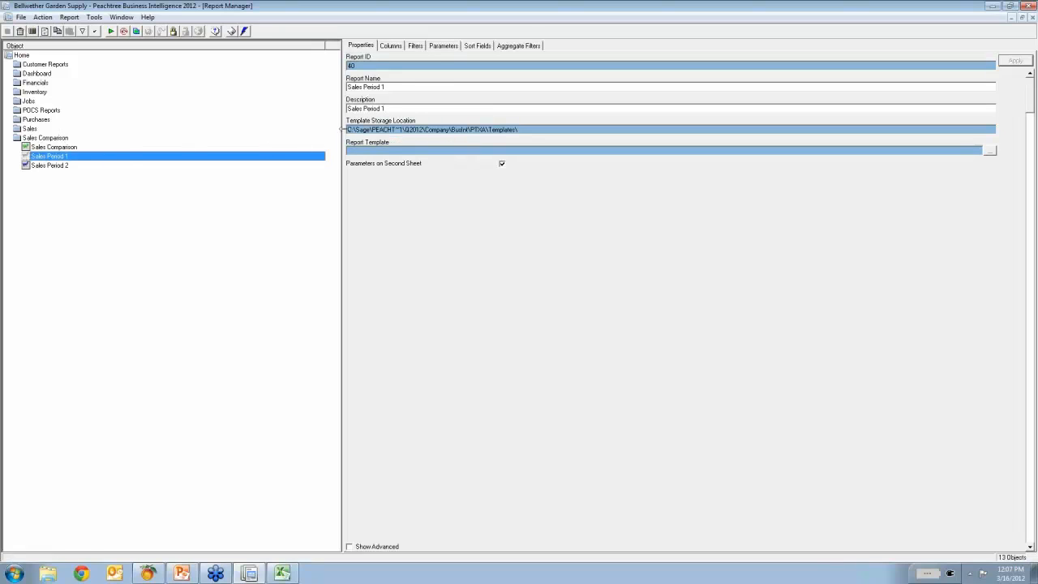
click(444, 47)
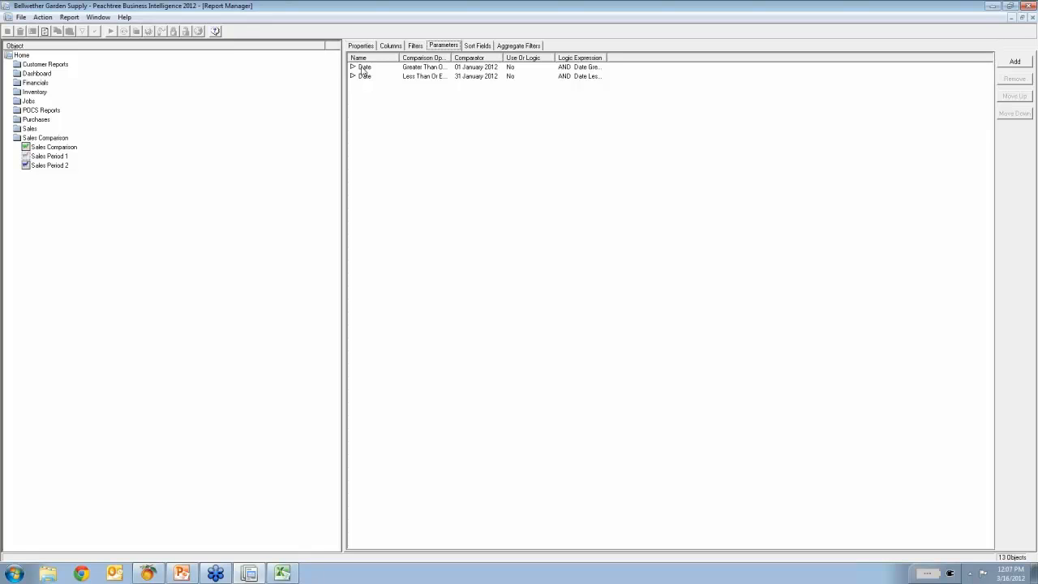
right_click(361, 68)
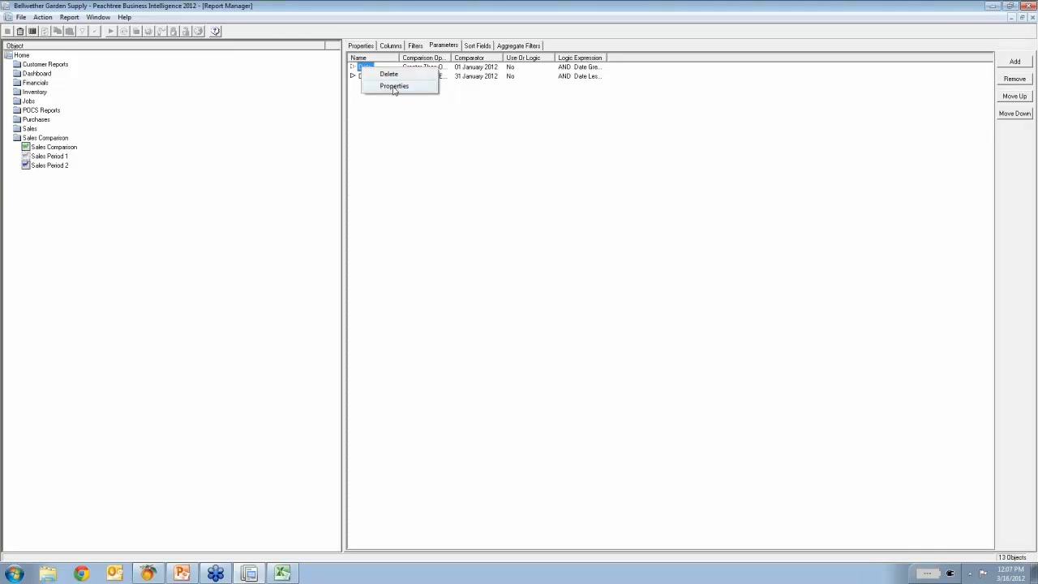
click(394, 87)
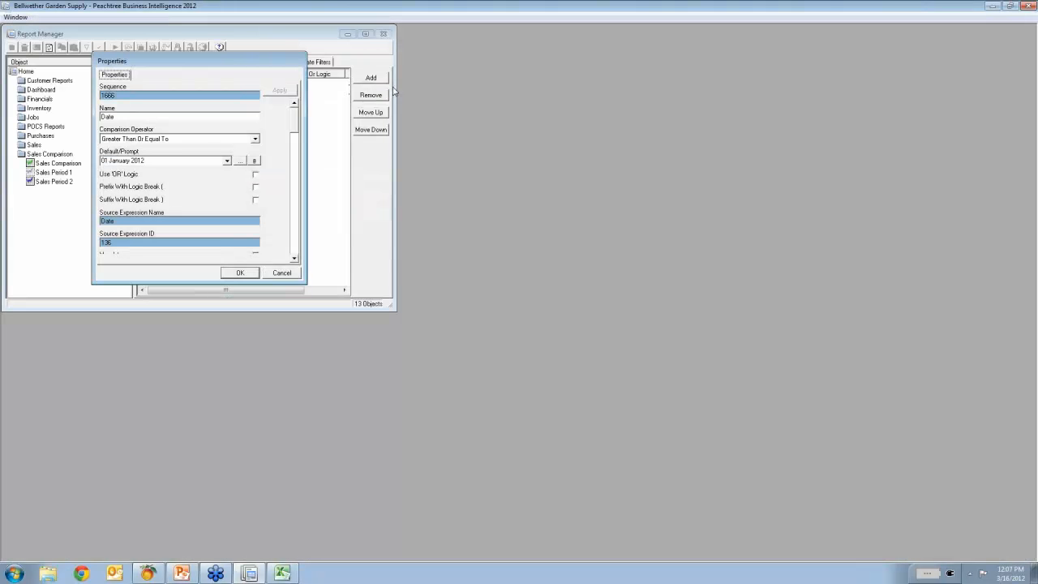
click(178, 162)
click(240, 273)
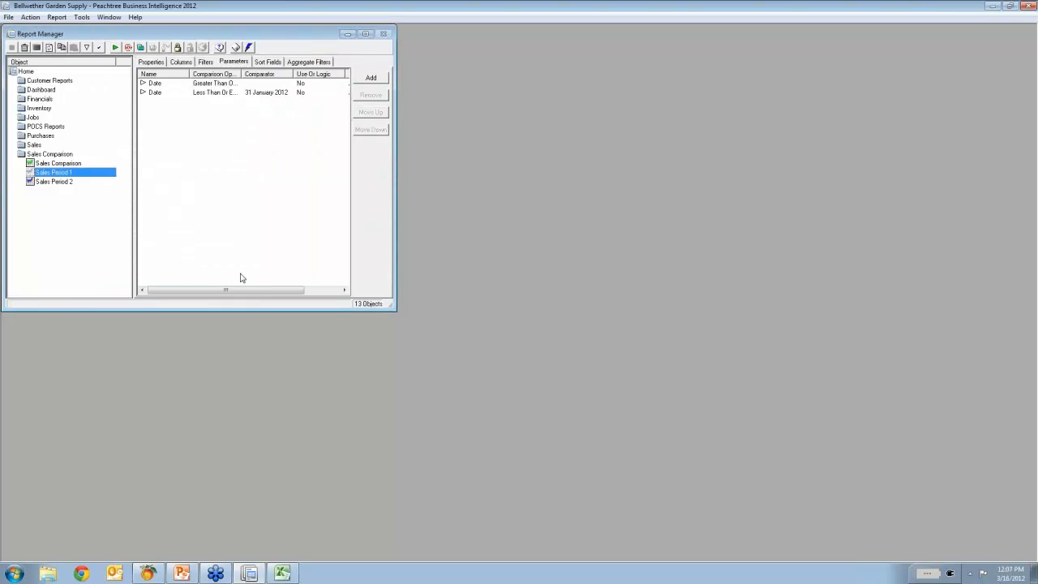
Clear the default date of Sales Period 1's Less Than Or Equal To date parameter.
right_click(154, 96)
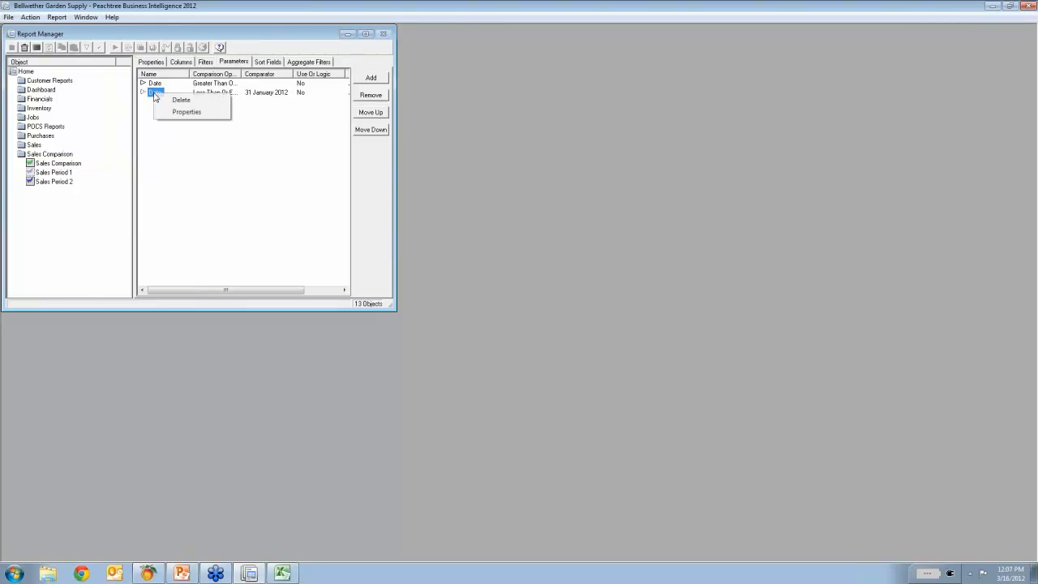
click(186, 112)
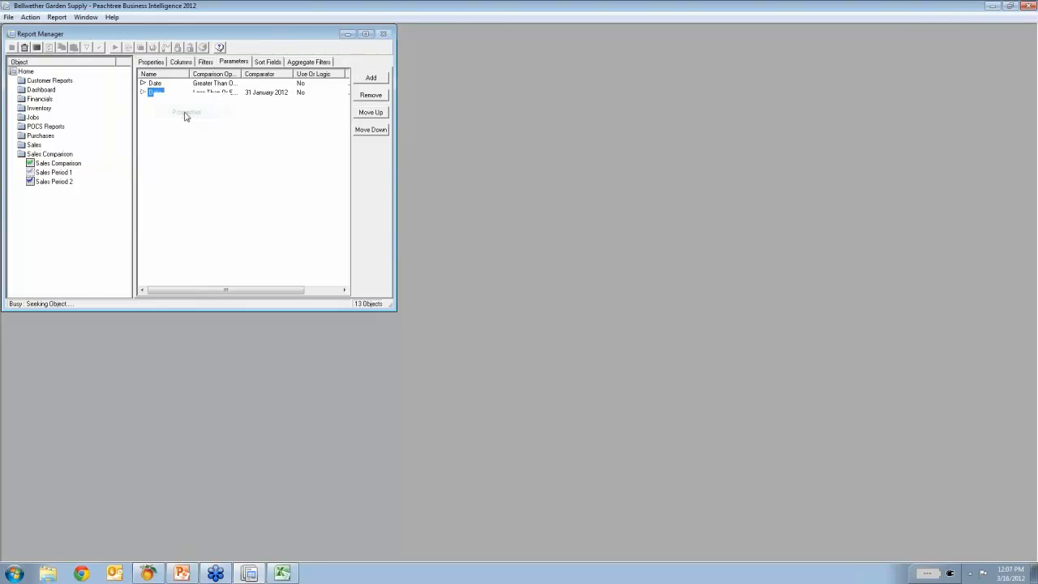
click(165, 166)
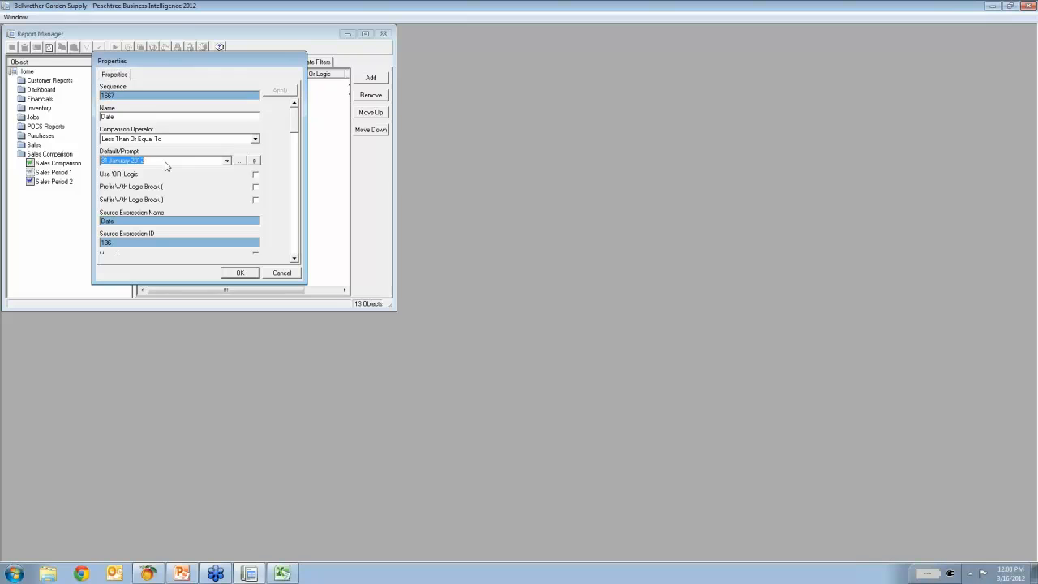
key(BackSpace)
click(240, 273)
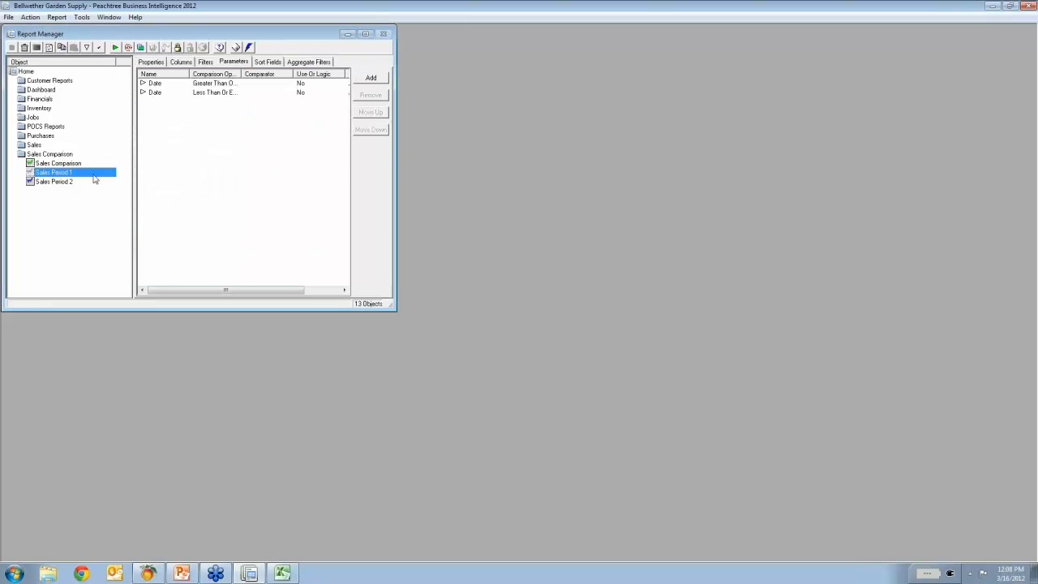
Clear the default date of the Greater Than Or Equal To date parameter in the Sales Period 2 report.
click(55, 184)
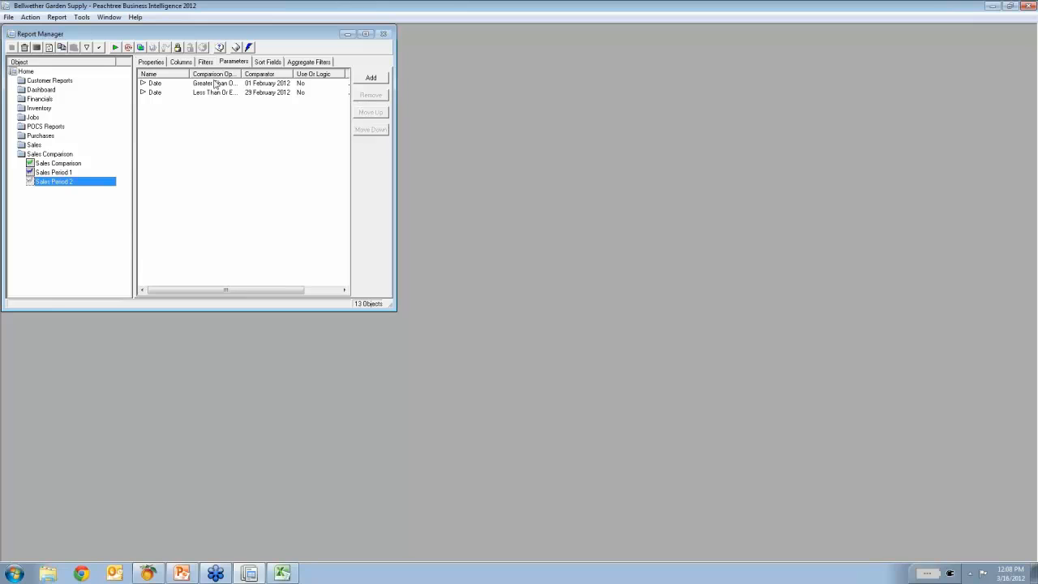
right_click(154, 84)
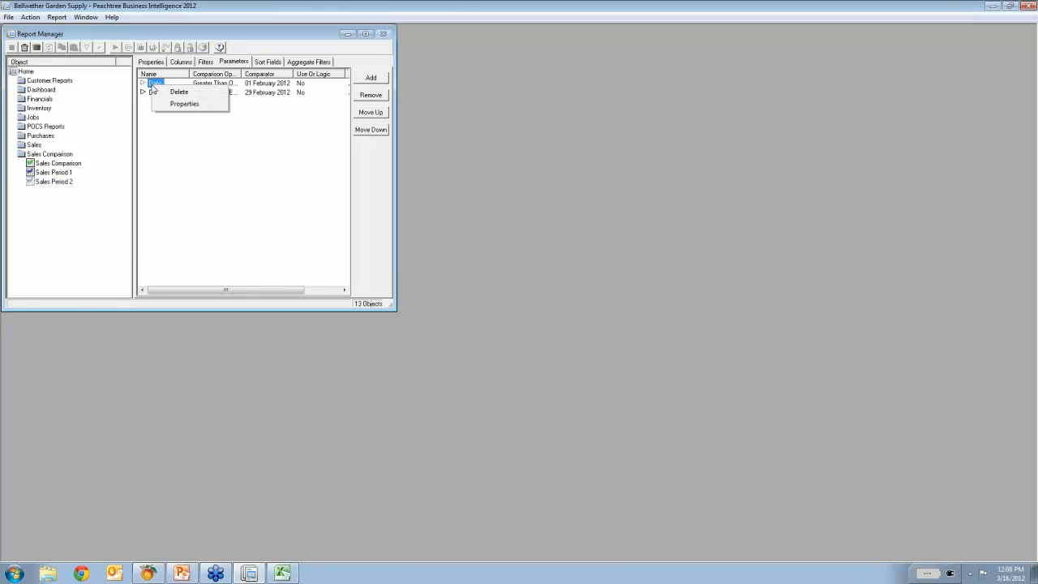
click(184, 106)
click(170, 163)
key(Delete)
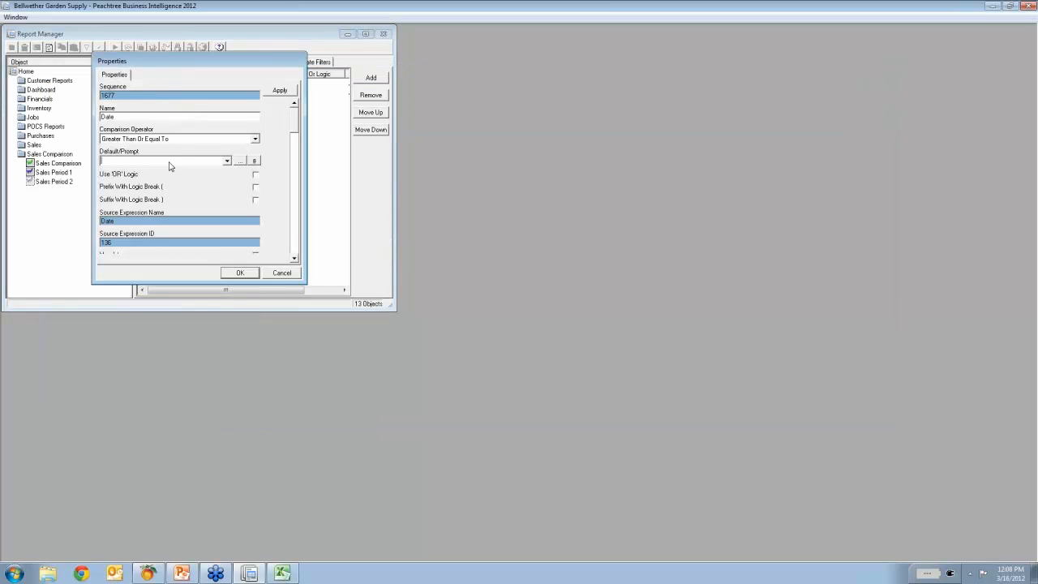
click(236, 274)
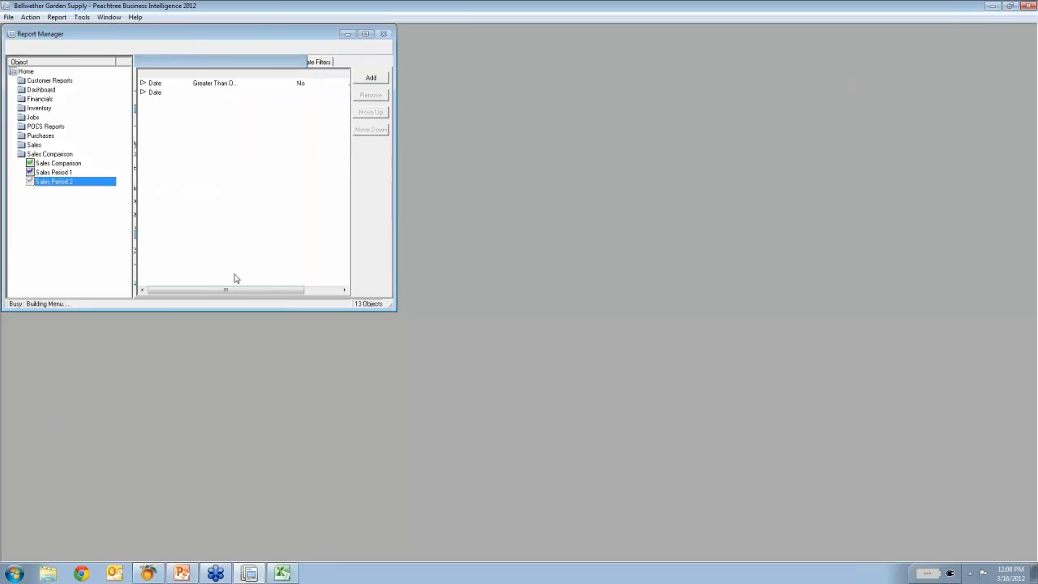
Clear the default date of Sales Period 2's Less Than Or Equal To date parameter.
right_click(157, 96)
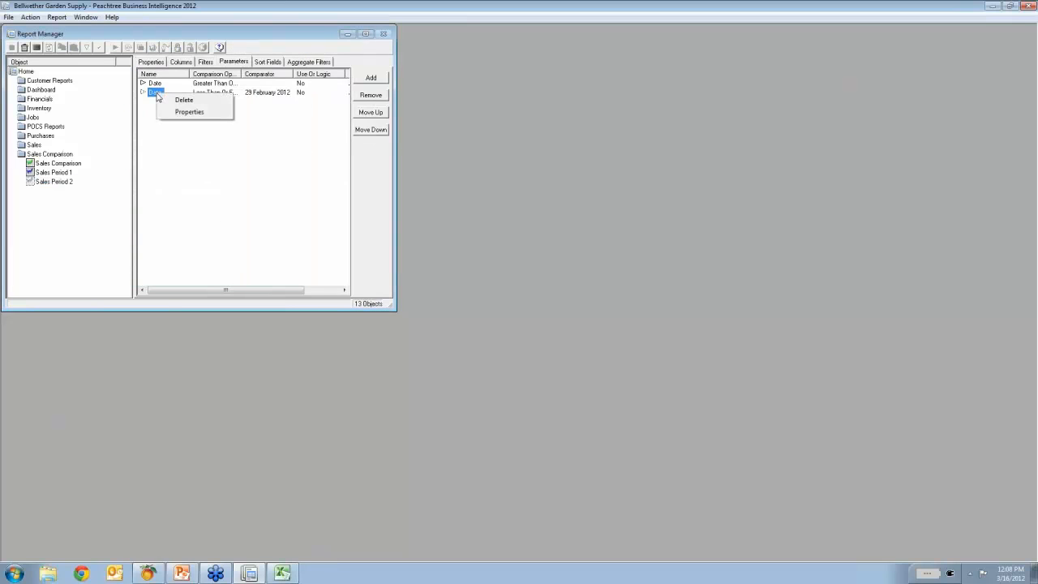
click(190, 114)
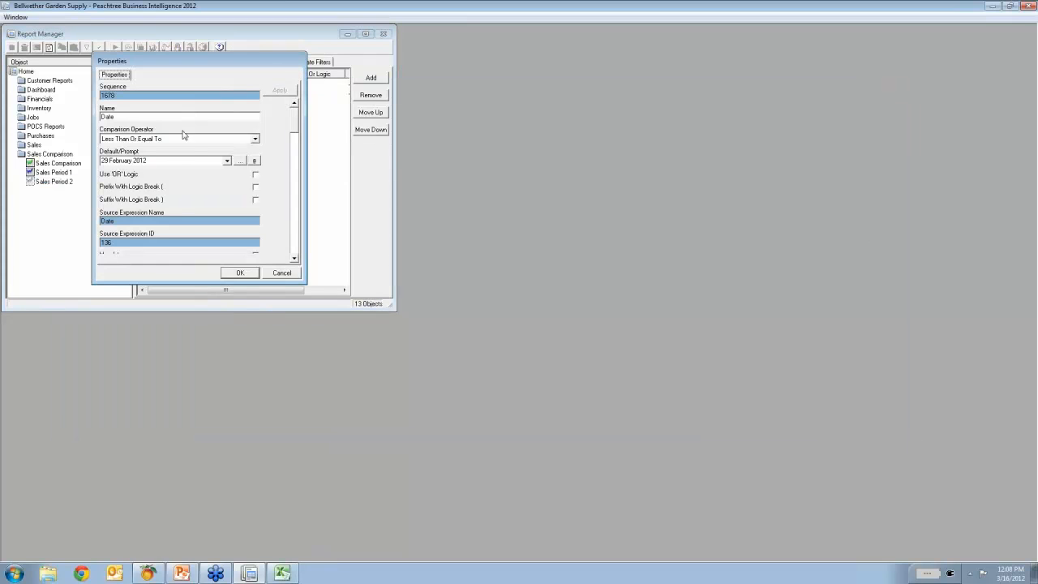
click(168, 163)
key(Delete)
click(234, 272)
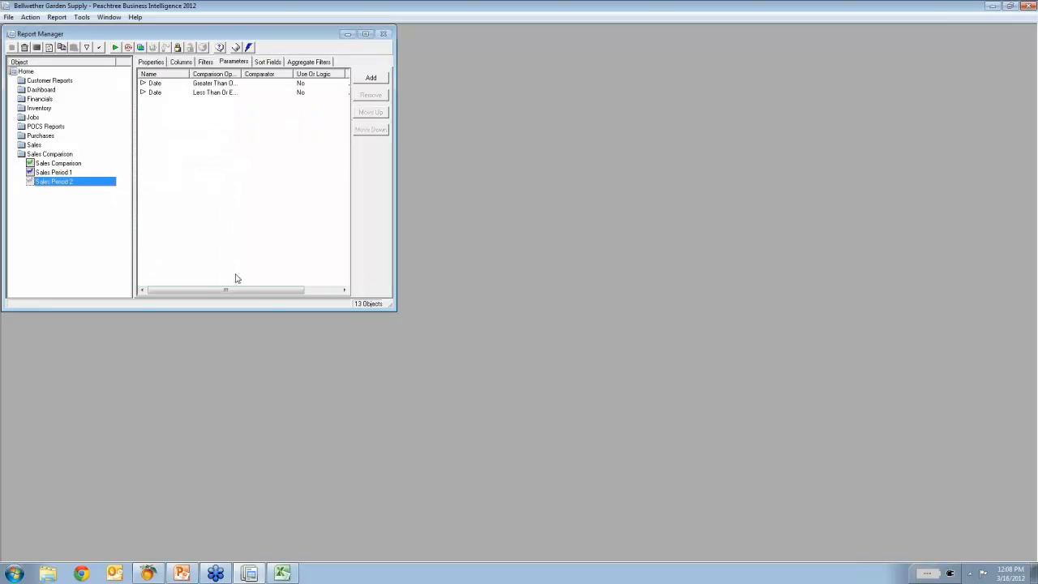
Maximize the Report Manager and set the Sales Period 1 report as hidden in its advanced properties.
click(366, 34)
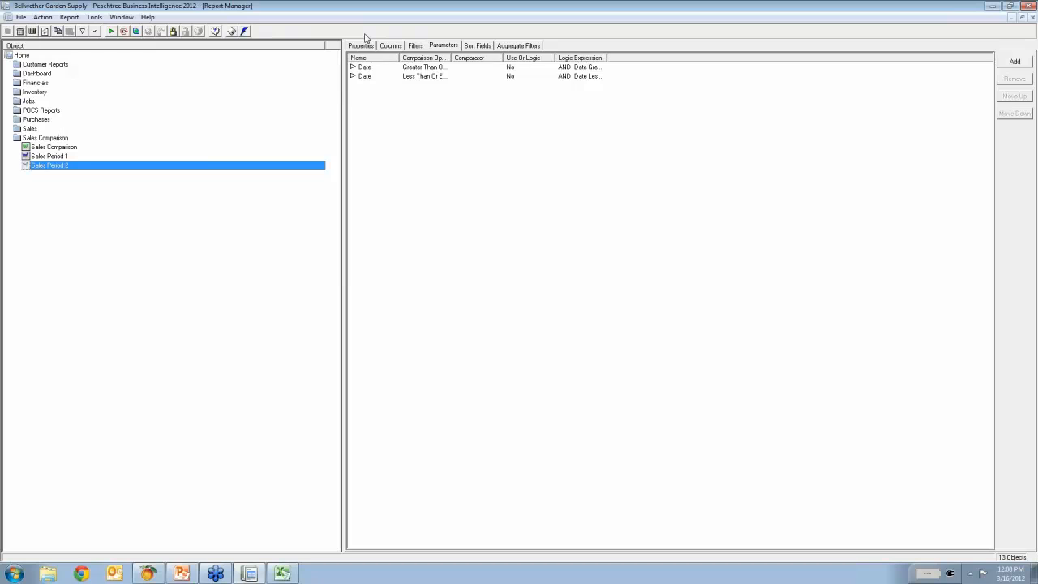
click(53, 157)
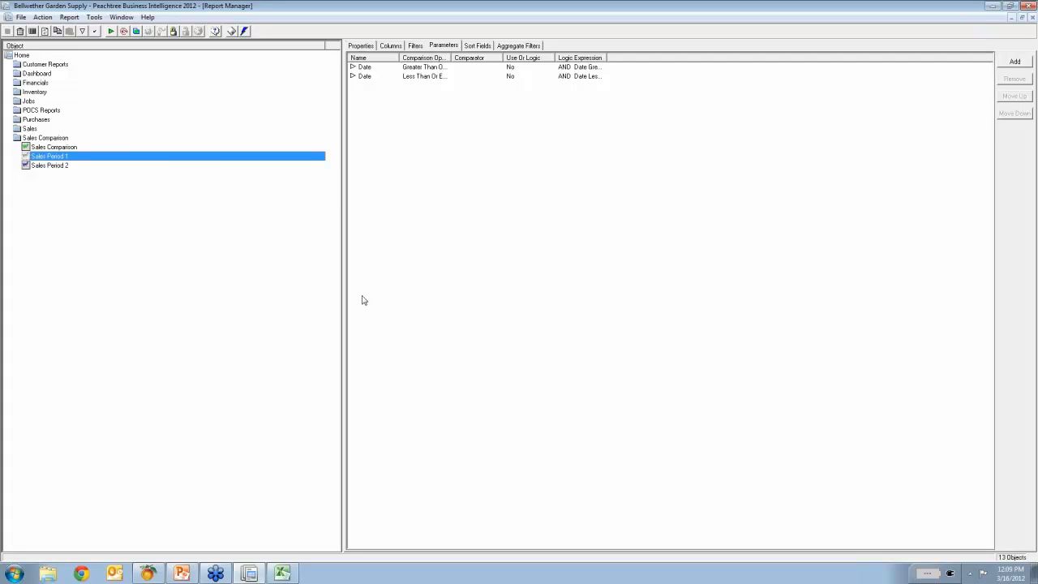
click(356, 49)
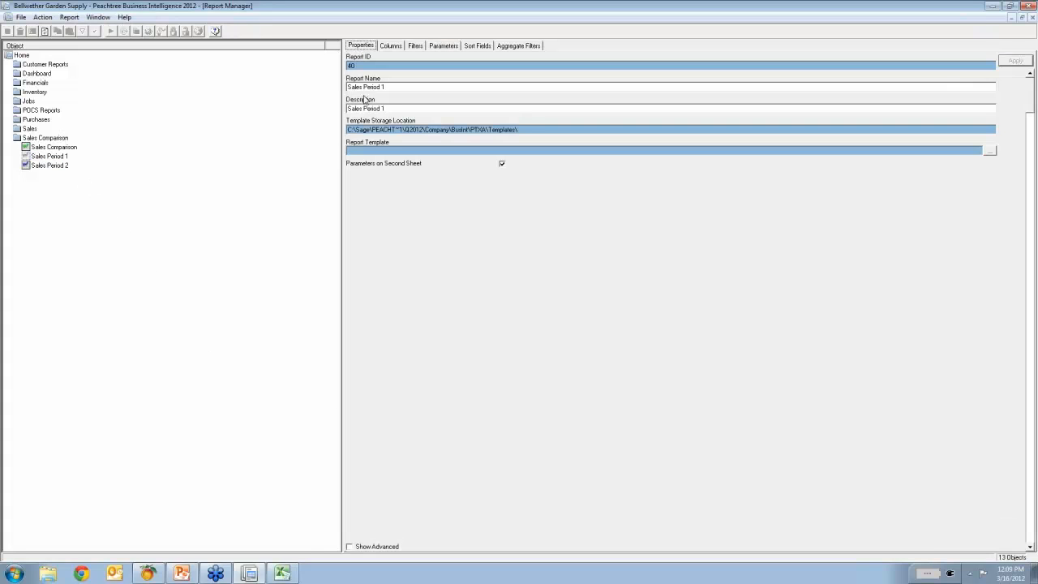
click(350, 547)
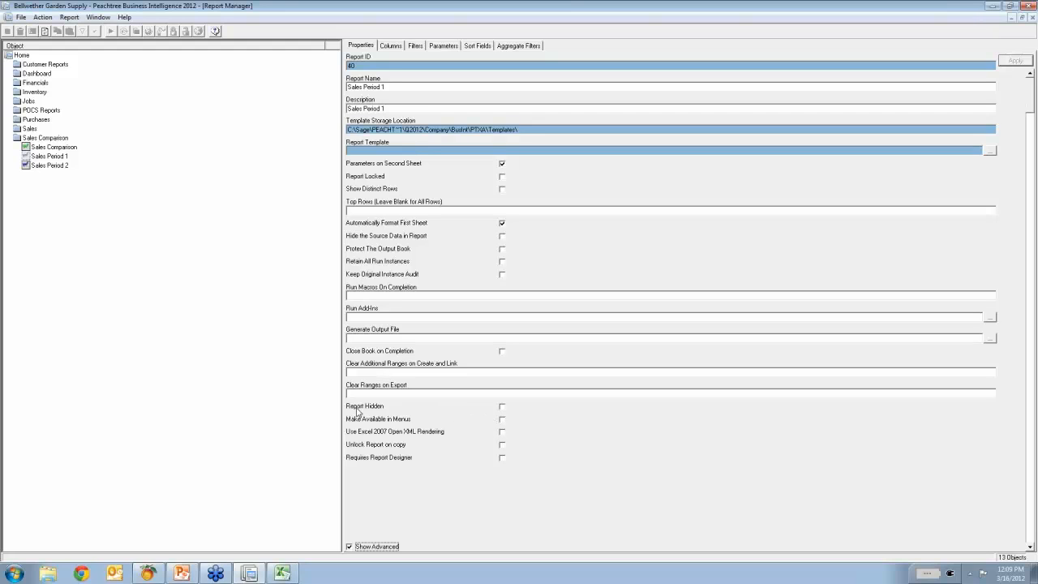
click(502, 408)
click(1016, 61)
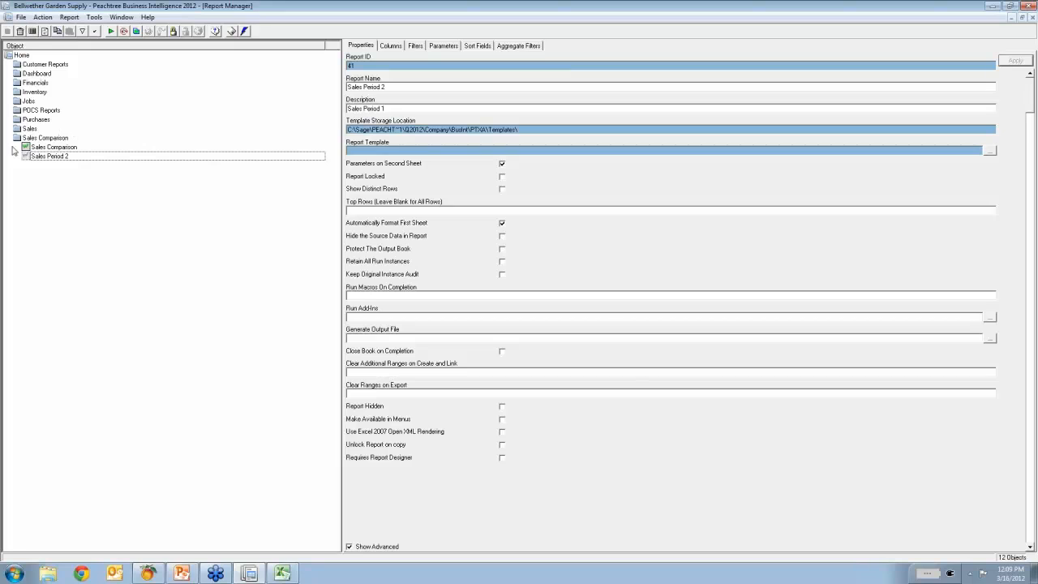
Set the Sales Period 2 report as hidden and apply the change.
click(42, 157)
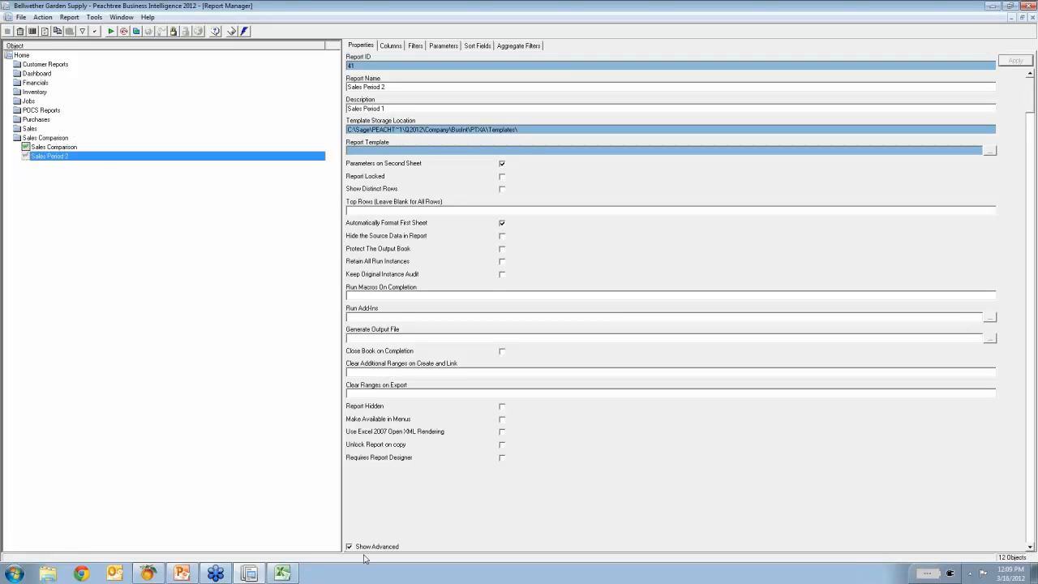
click(502, 405)
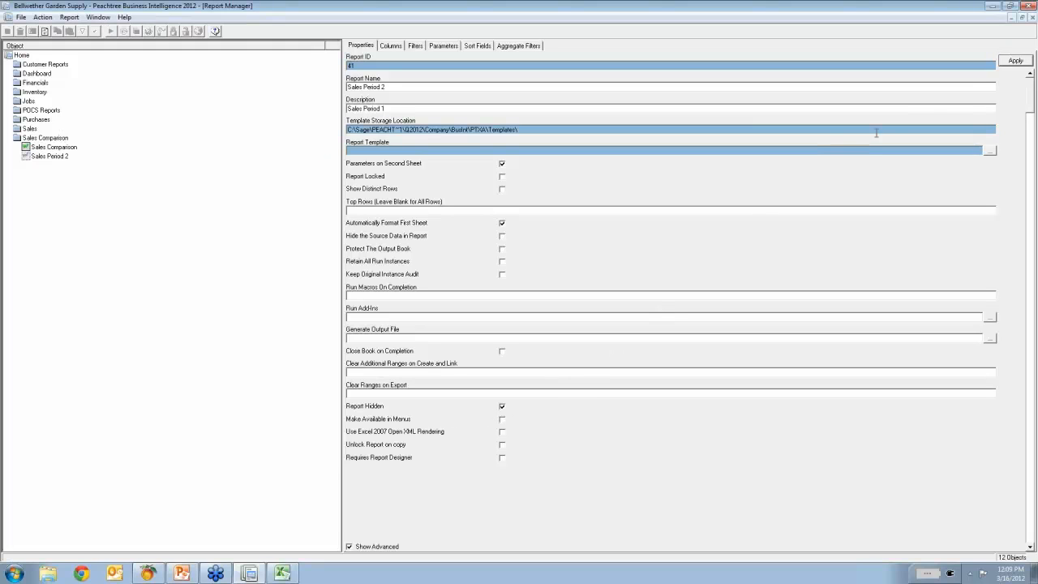
click(1011, 62)
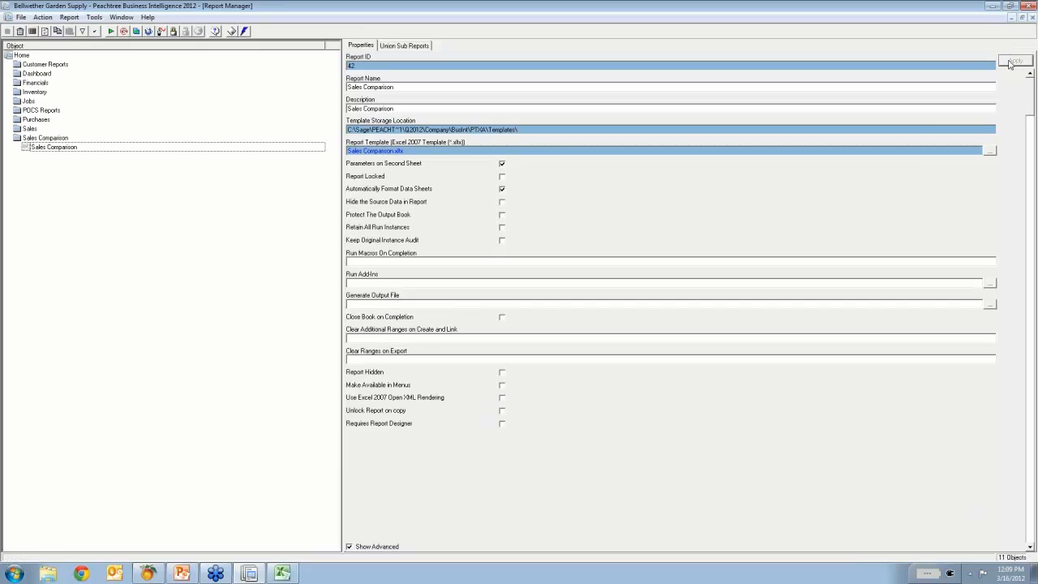
Make the Sales Comparison report available in menus and apply the change.
click(36, 147)
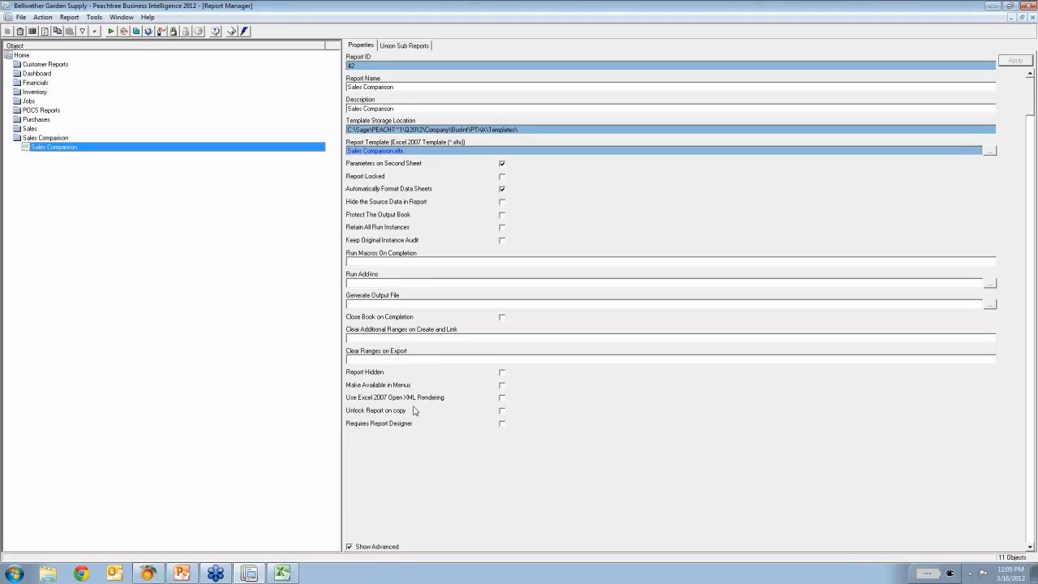
click(502, 387)
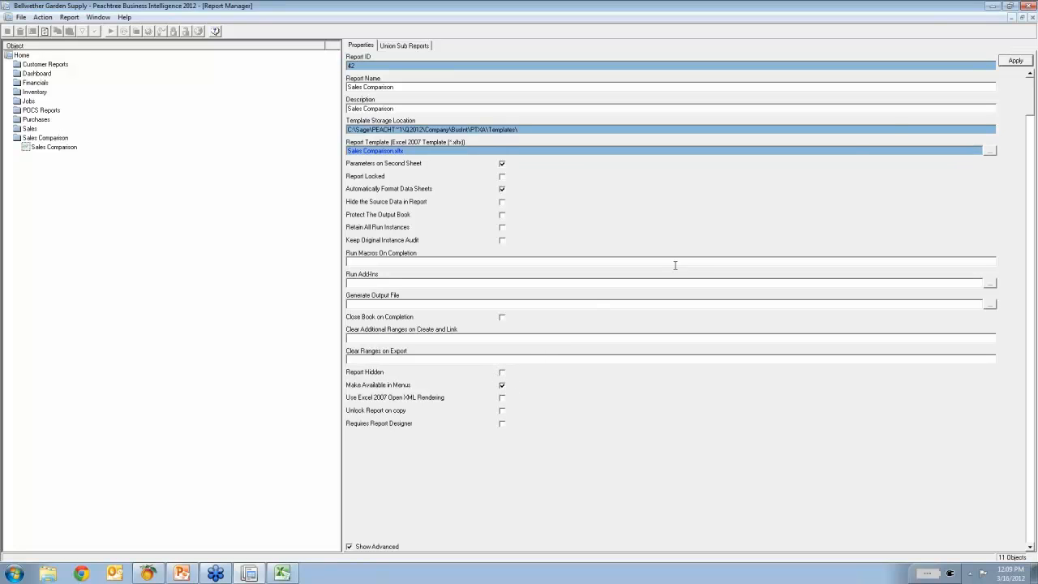
click(1014, 62)
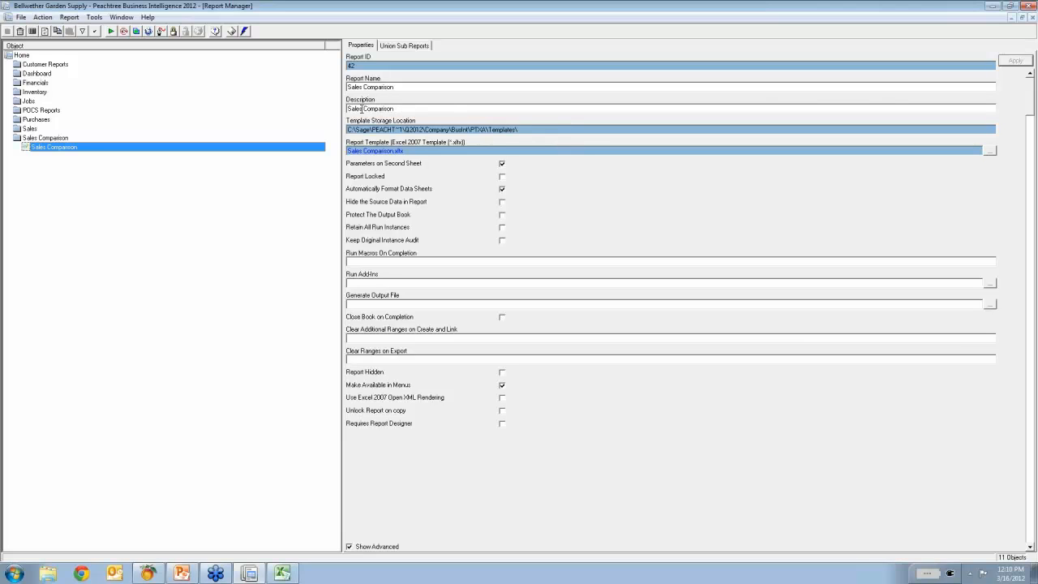
Replace the Sales Comparison report's description with a sentence crediting the team that created this very cool report, and apply it.
click(407, 109)
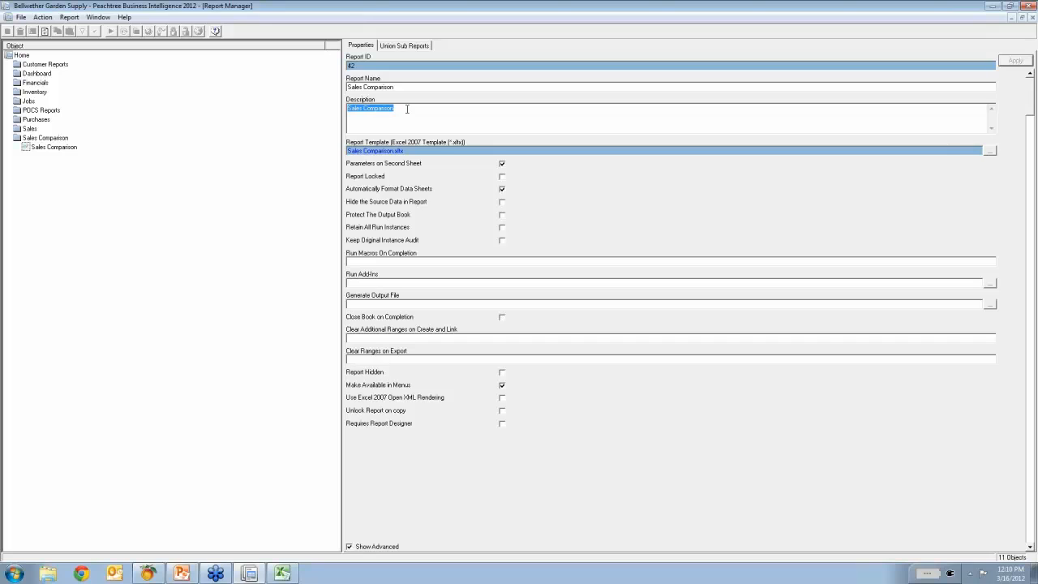
text(T)
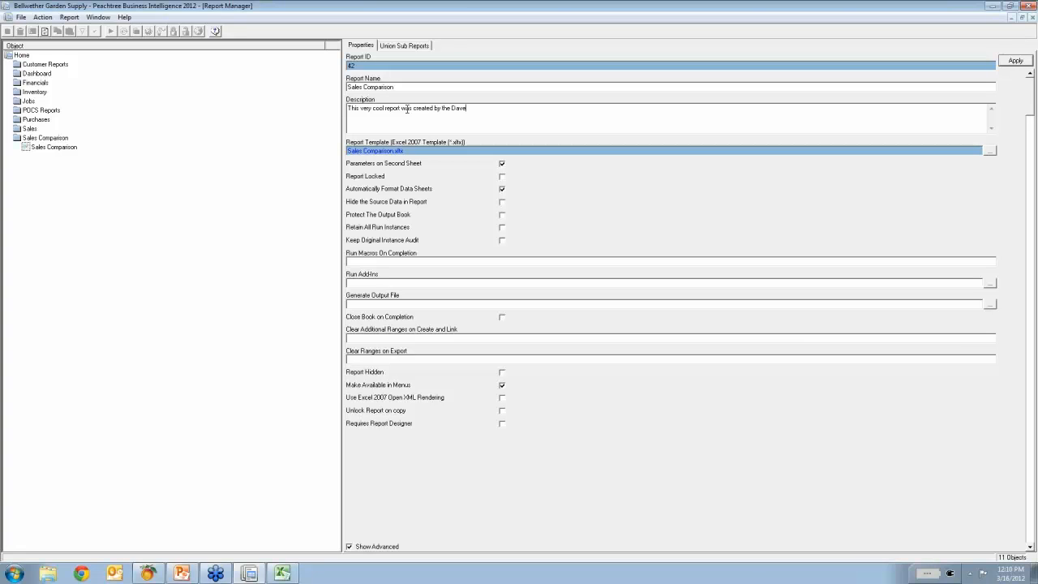
text(rlene team!)
click(1025, 62)
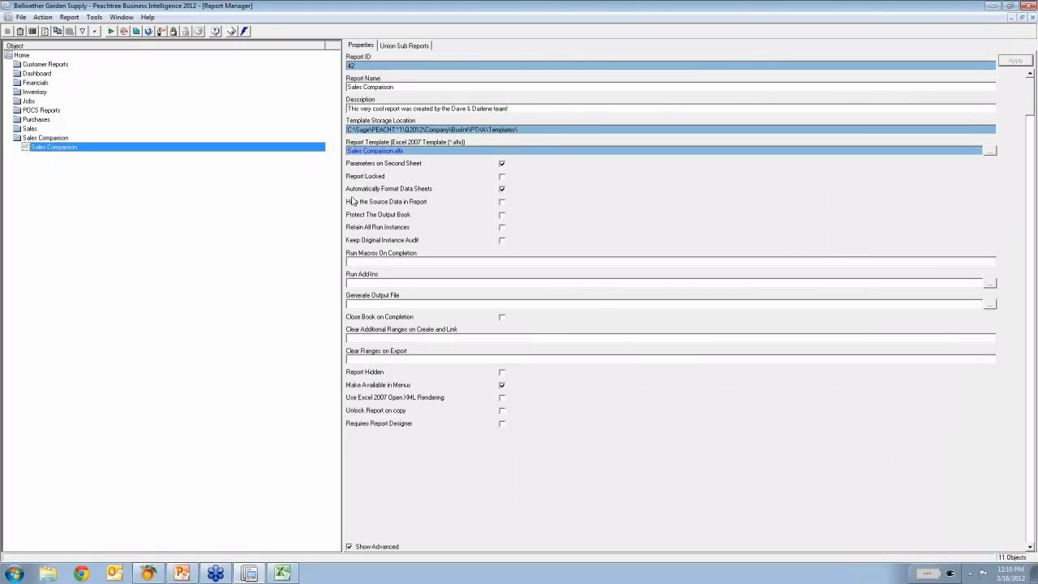
Run the Sales Comparison report and set Sales Period 2's Greater Than Or Equal To date to 01 February 2012.
click(111, 31)
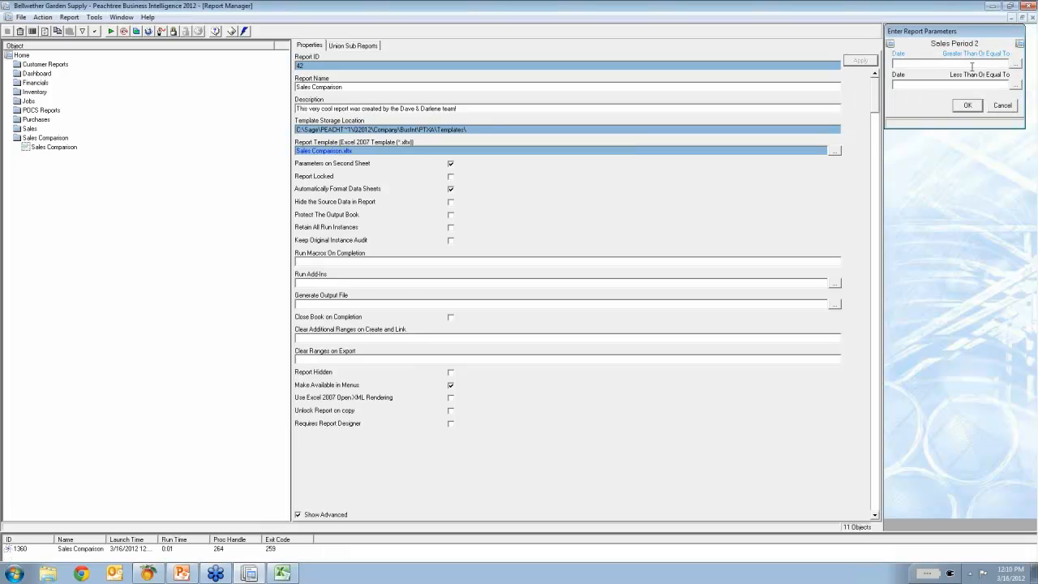
click(1016, 65)
click(1001, 41)
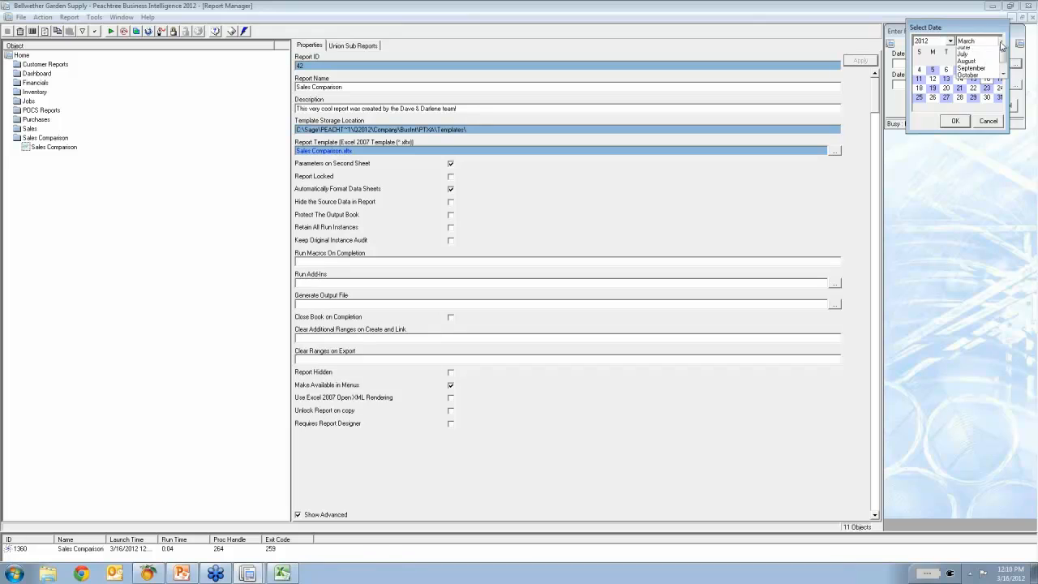
click(989, 54)
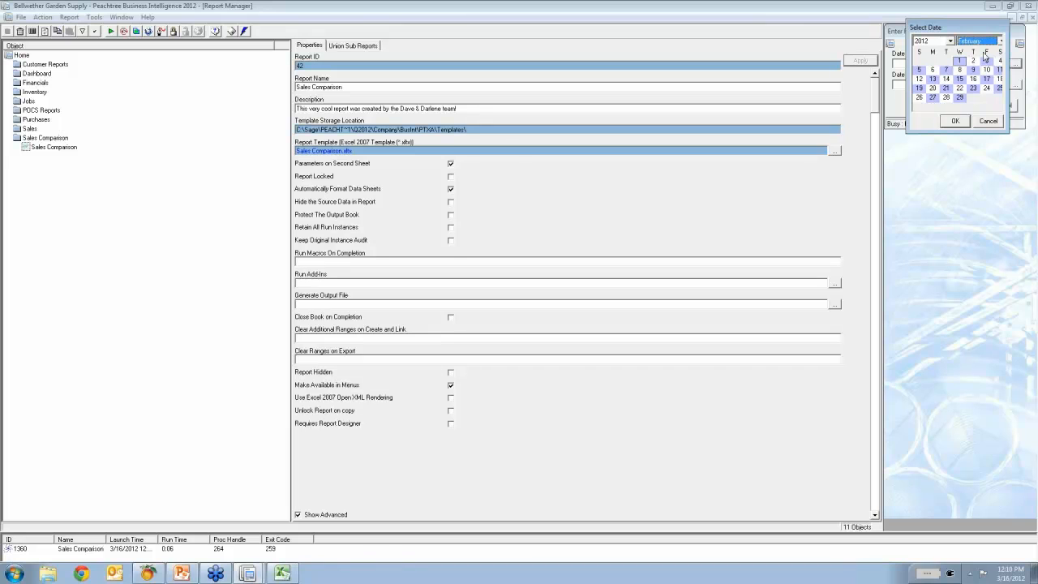
click(954, 124)
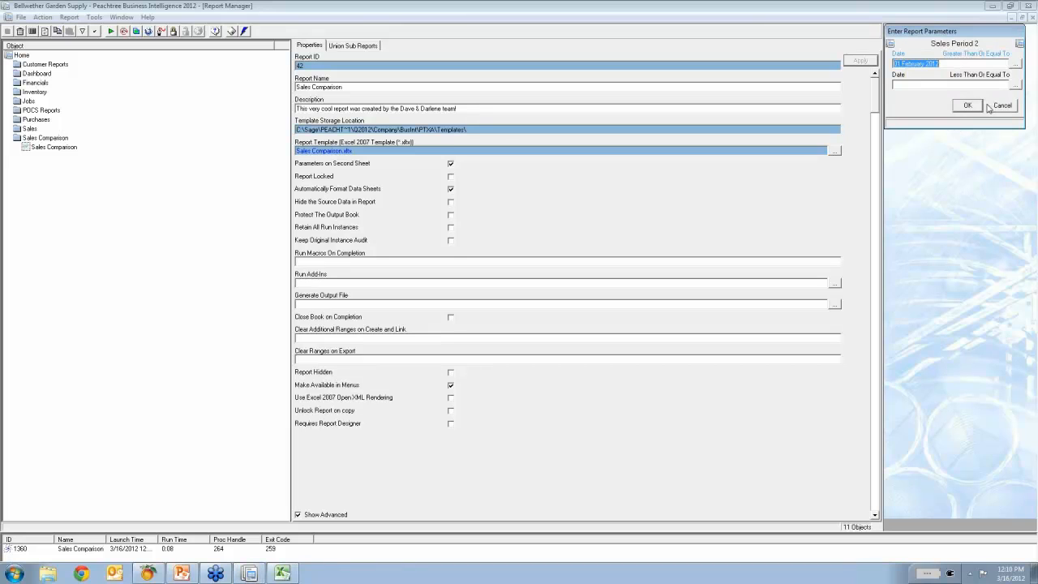
Set Sales Period 2's Less Than Or Equal To date to 29 February 2012 and confirm the period's parameters.
click(1016, 85)
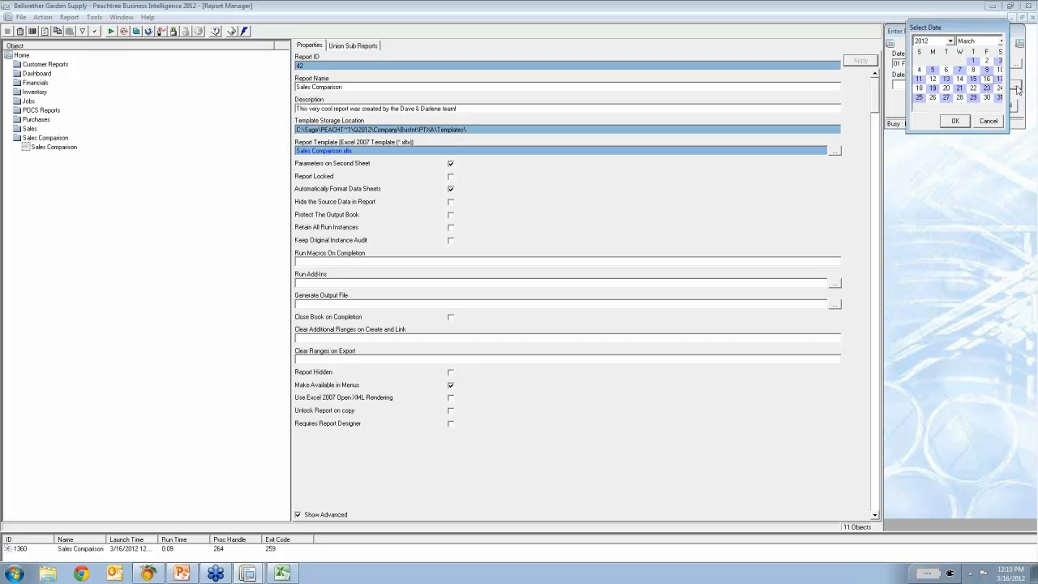
click(1001, 40)
click(1002, 54)
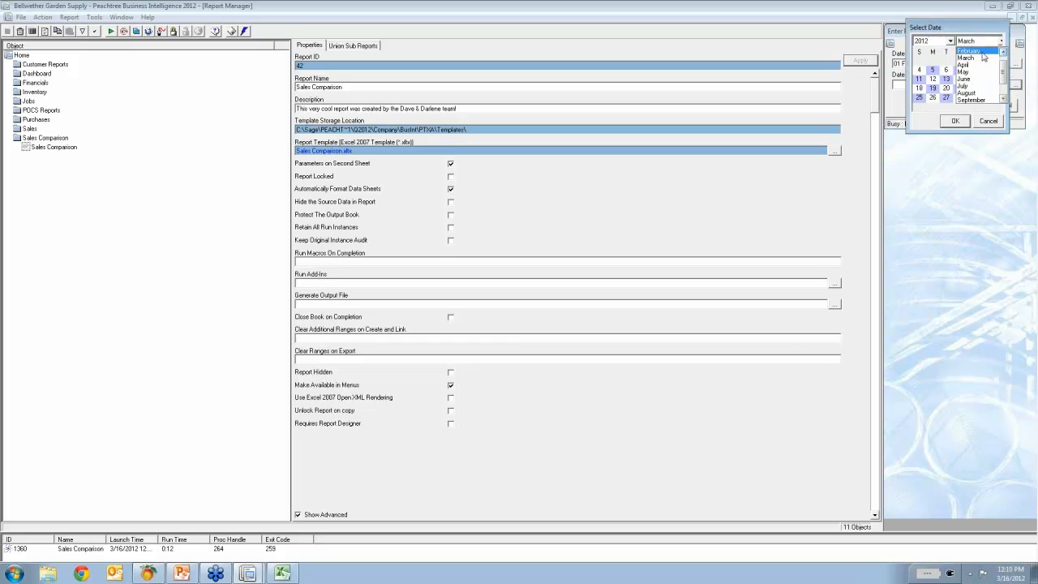
click(981, 53)
click(960, 97)
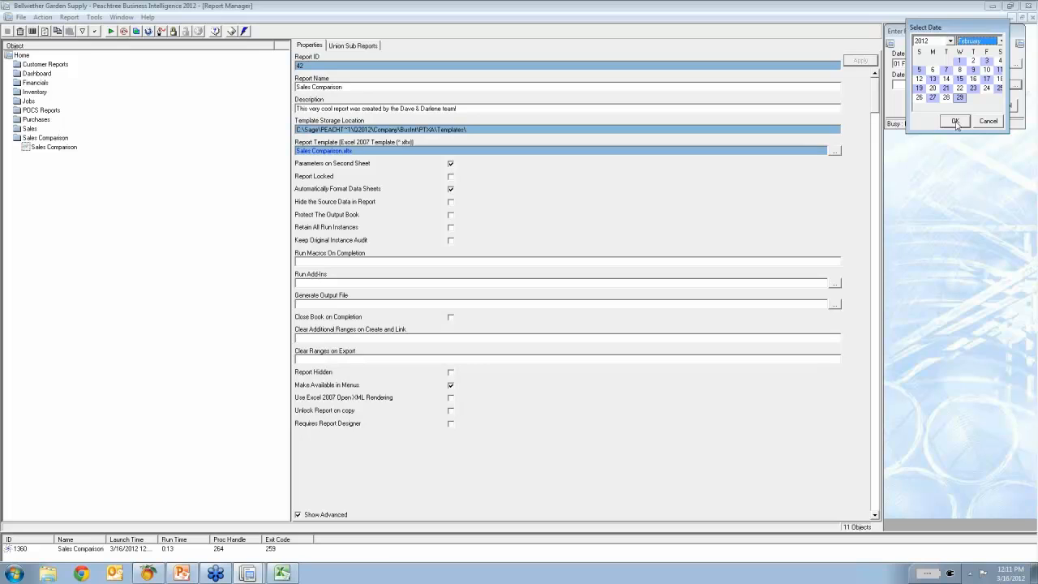
click(955, 121)
click(969, 109)
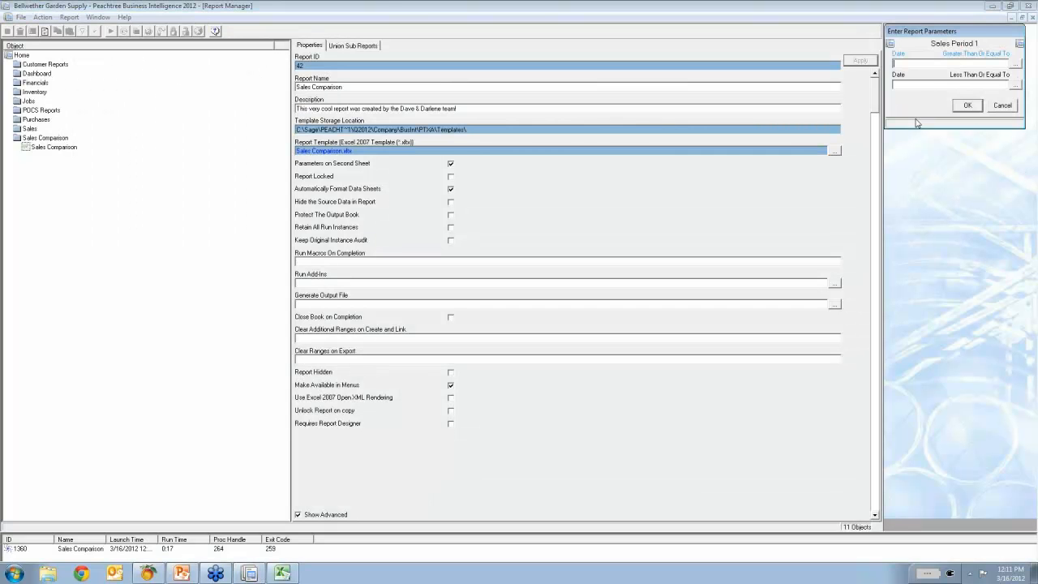
Set the Greater Than Or Equal To date for Sales Period 1 to 01 January 2012.
click(1014, 64)
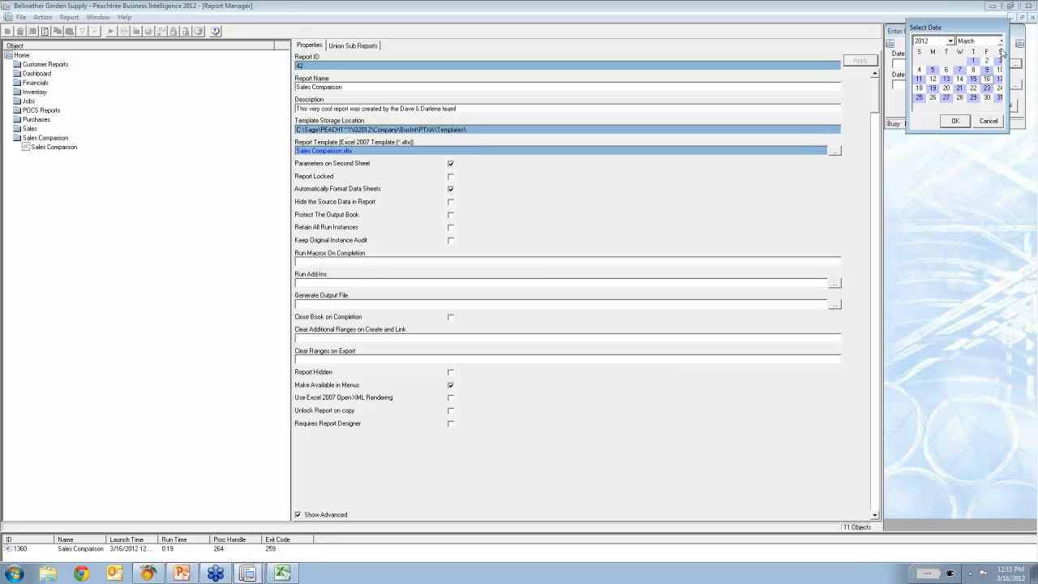
click(1002, 41)
click(1004, 54)
click(982, 52)
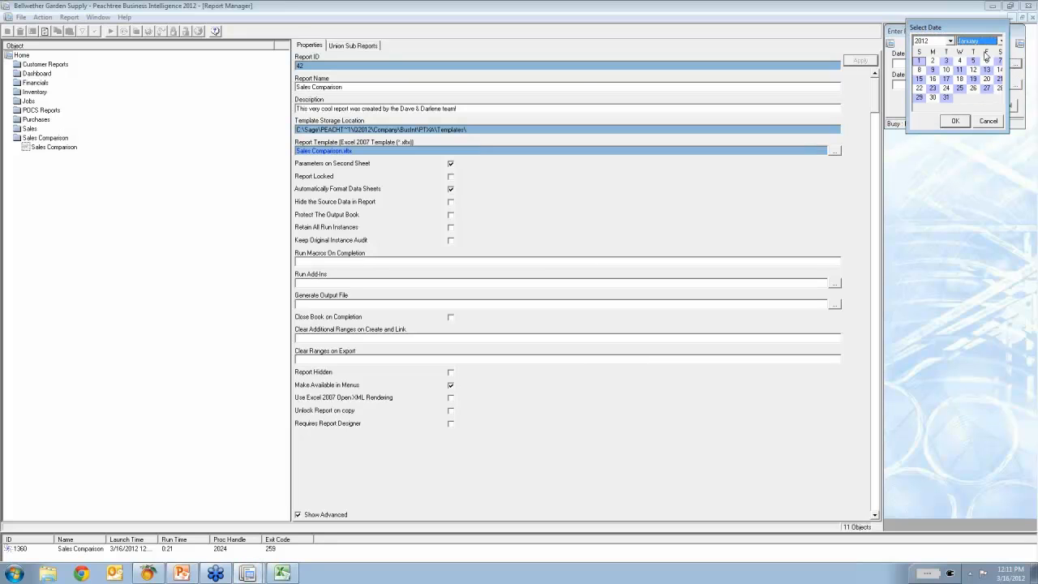
click(955, 120)
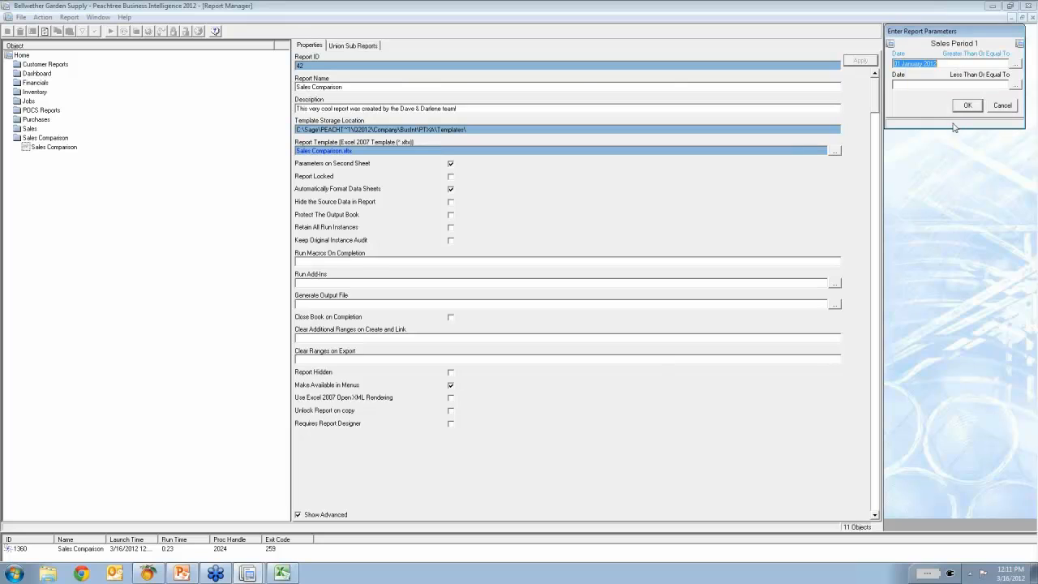
Set Sales Period 1's Less Than Or Equal To date to 31 January 2012 and generate the report workbook.
click(1015, 85)
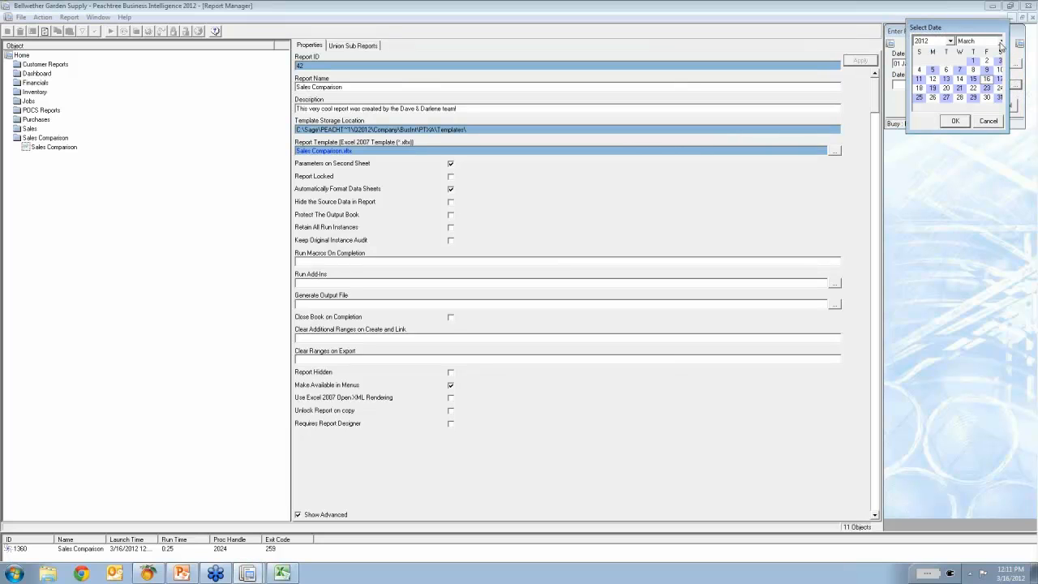
click(1002, 41)
click(1003, 52)
click(980, 52)
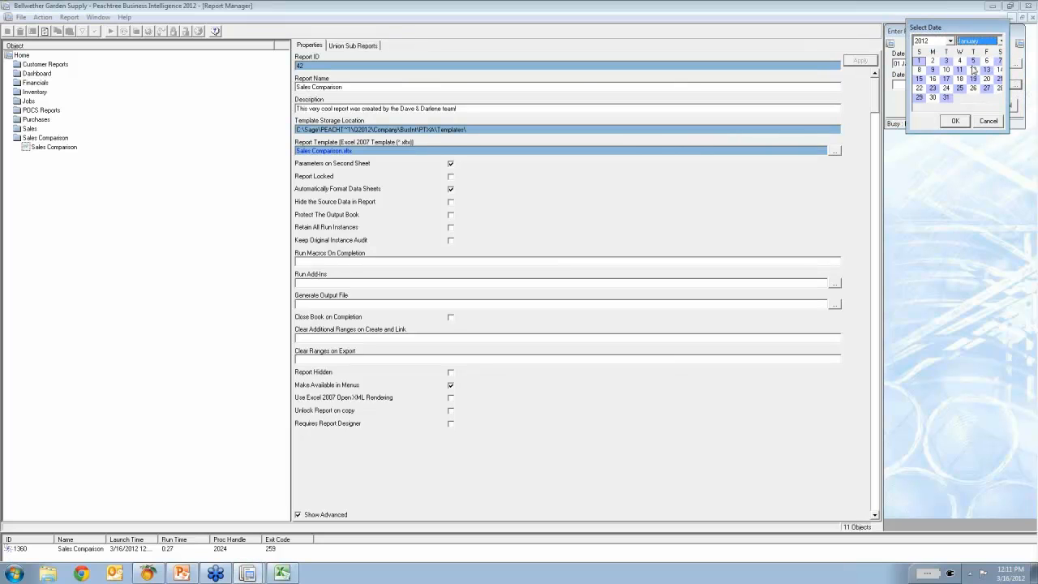
click(954, 120)
click(967, 106)
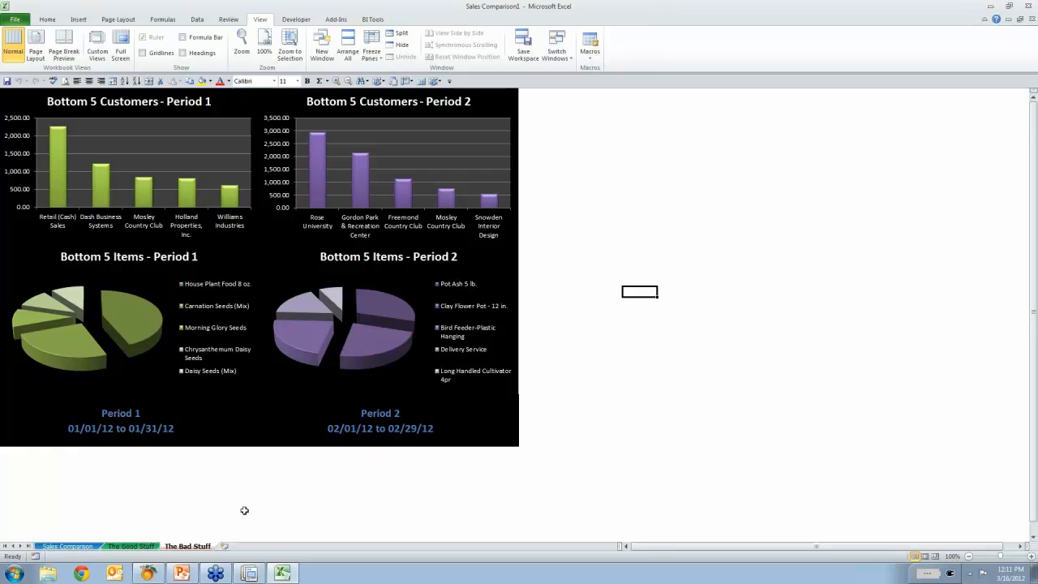
With the Sales Comparison sheet active, relink the Sales Comparison1 workbook as the report's template, clearing its second sheet and overwriting Sales Comparison.xltx.
click(132, 545)
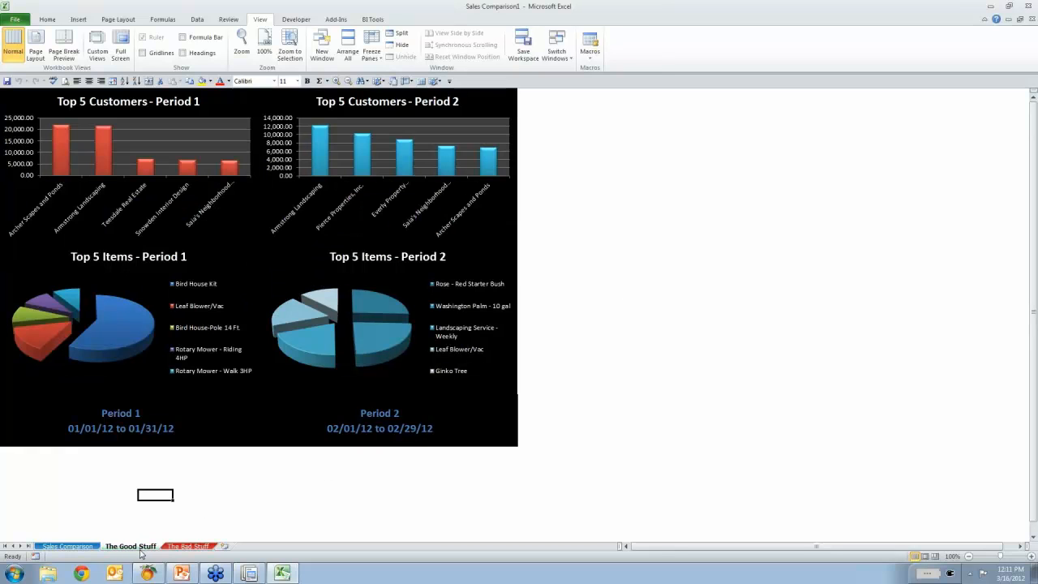
click(76, 550)
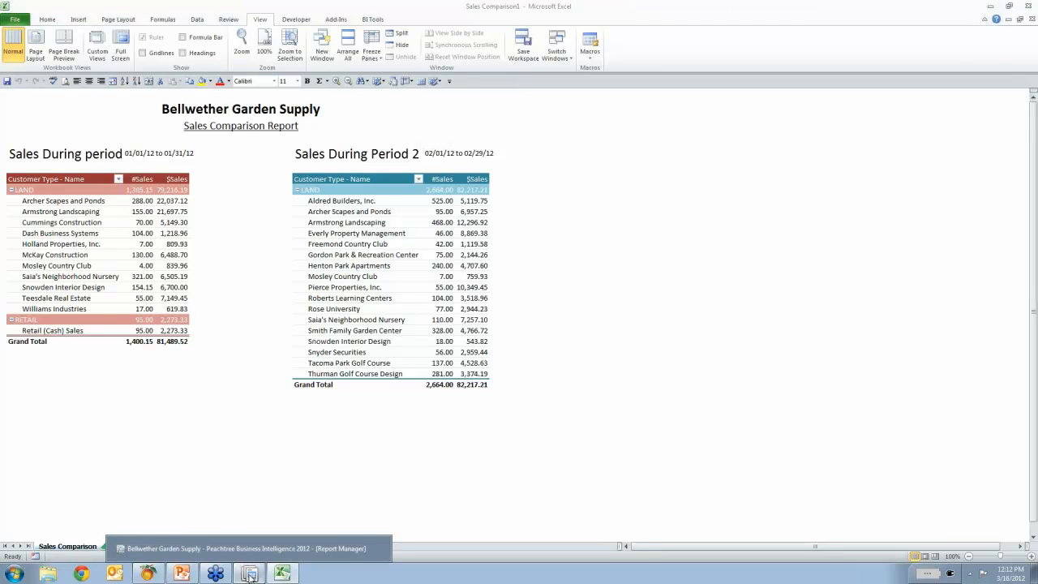
click(250, 575)
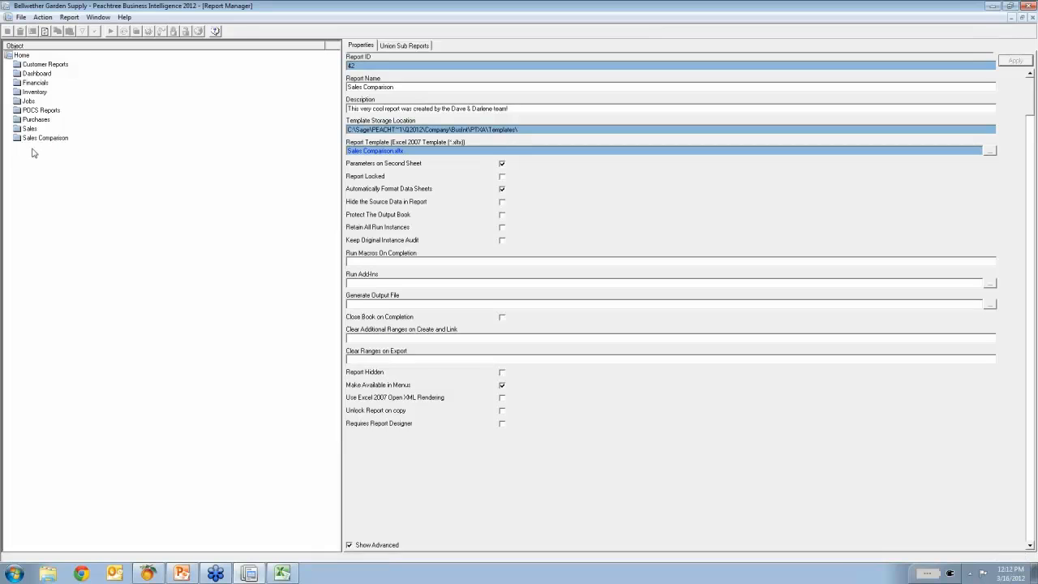
right_click(34, 151)
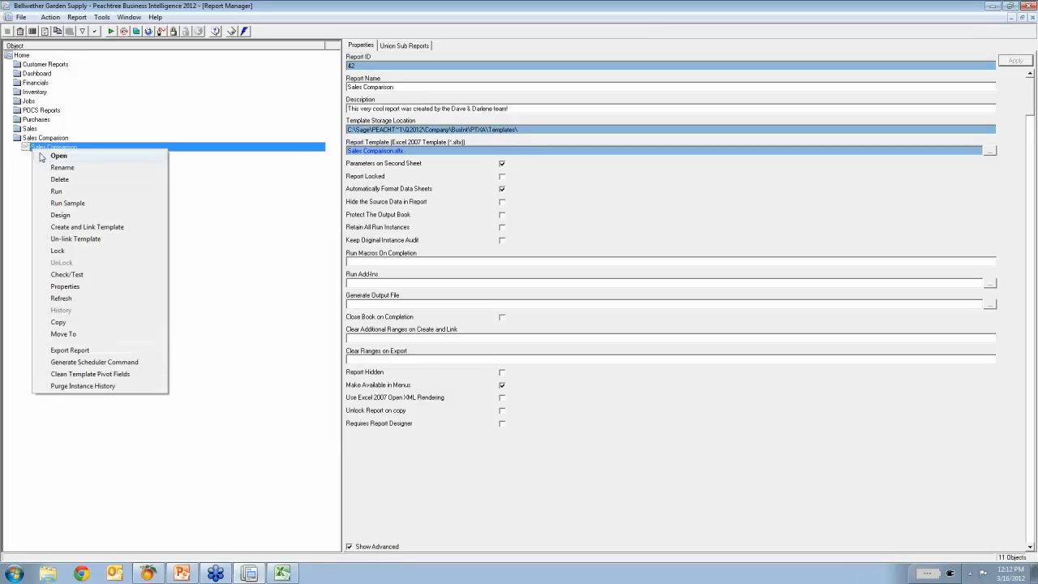
click(72, 232)
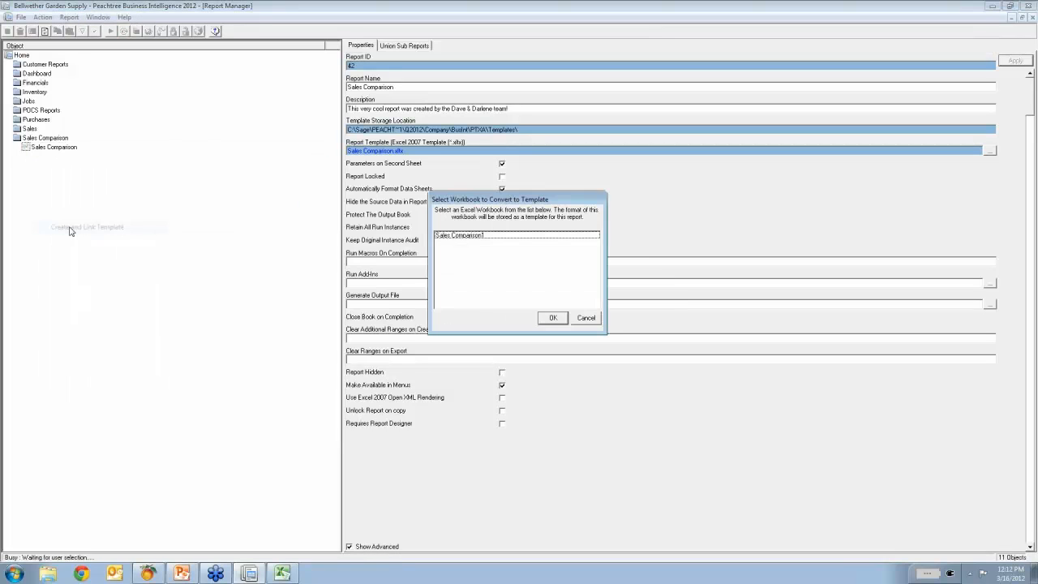
click(463, 236)
click(552, 318)
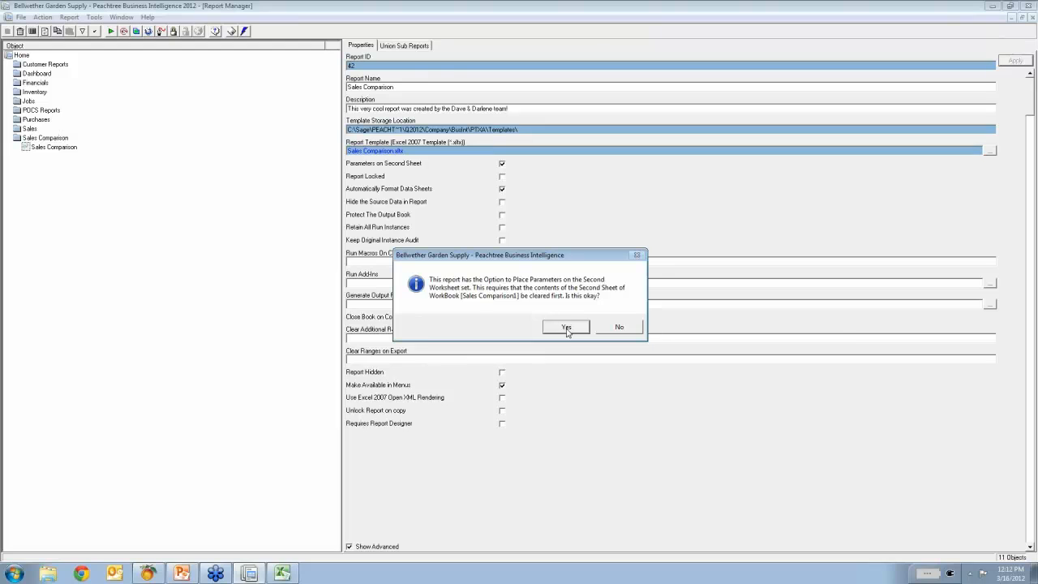
click(567, 329)
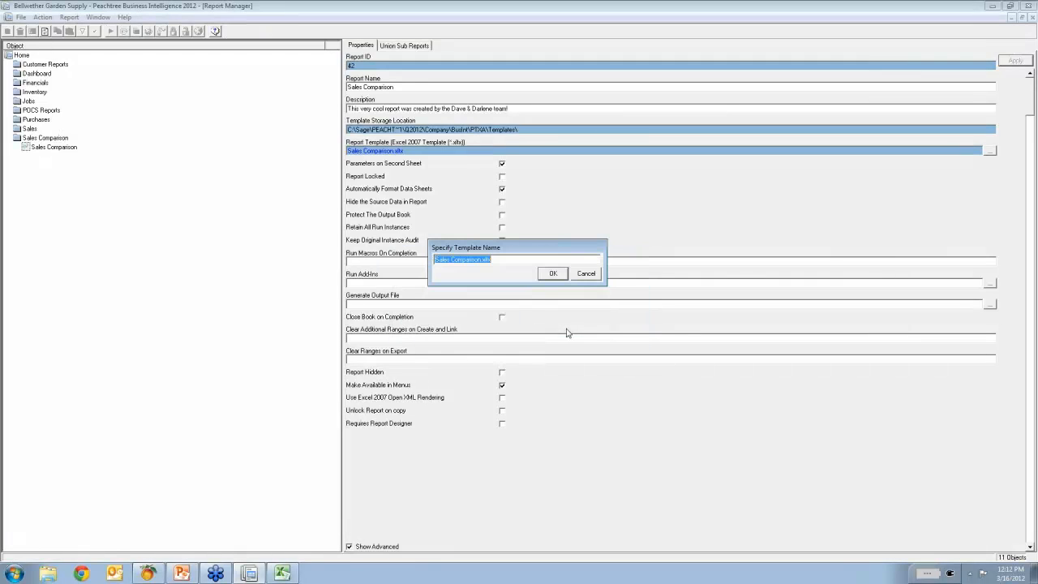
click(552, 275)
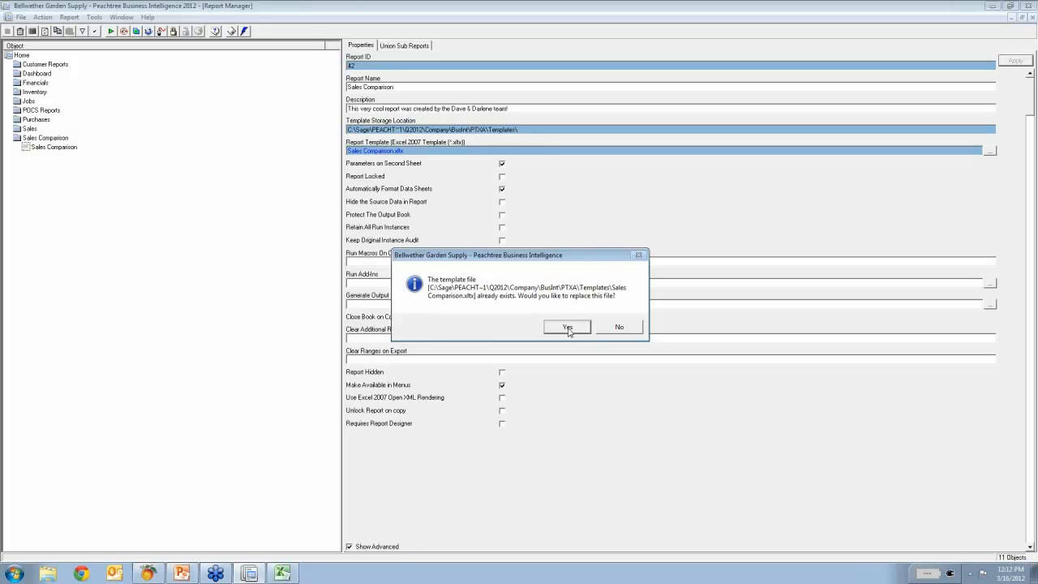
click(568, 328)
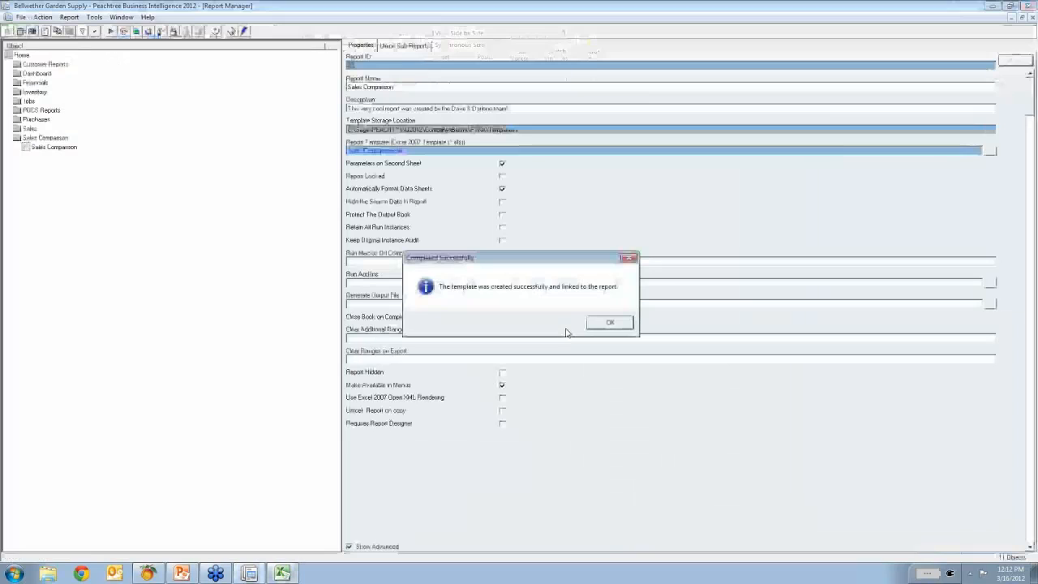
click(608, 324)
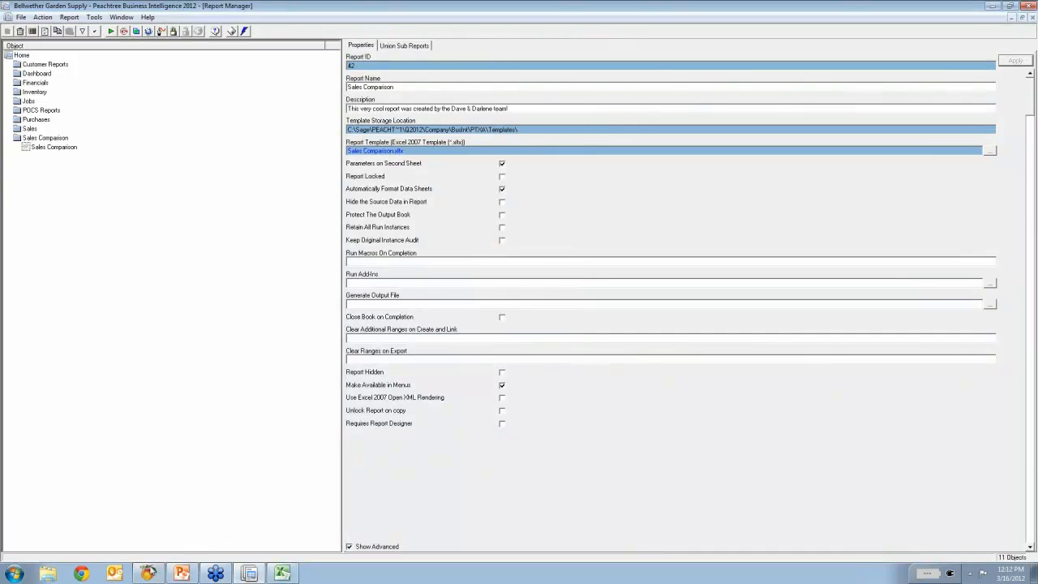
Switch to Peachtree Accounting and run the Sales Comparison report from its Business Intelligence reports.
click(146, 575)
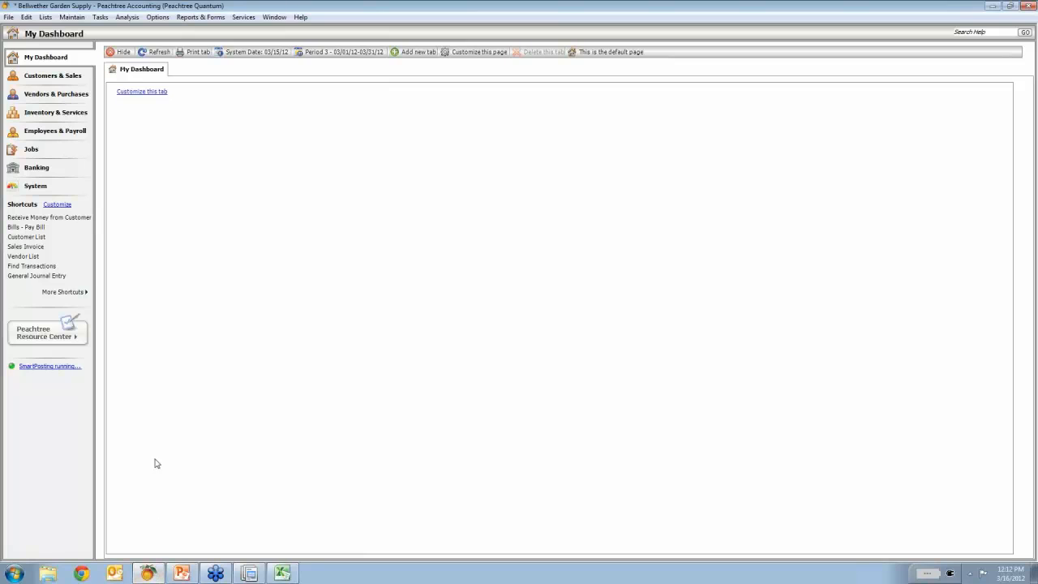
click(195, 17)
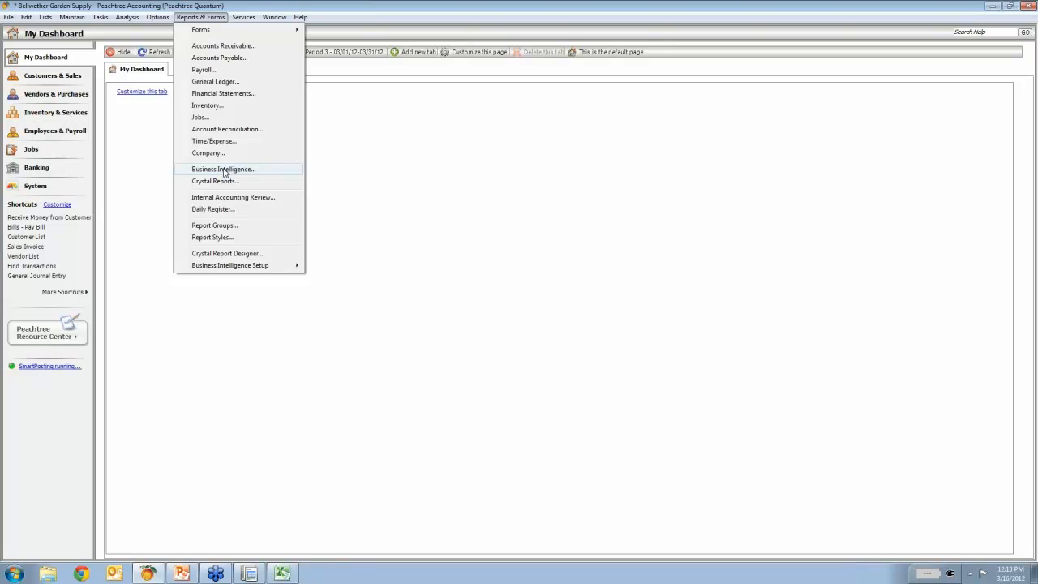
click(224, 171)
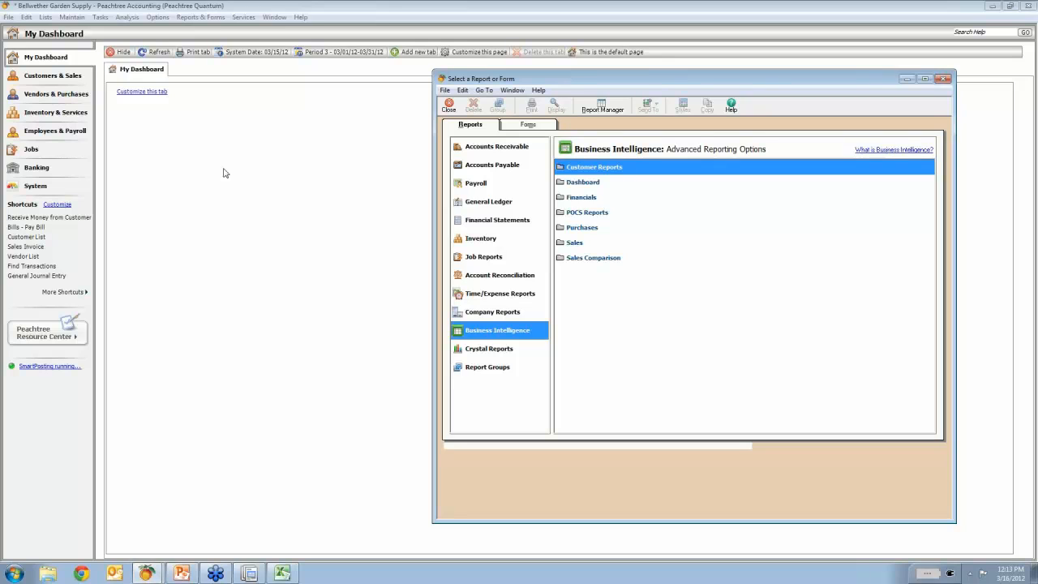
click(583, 261)
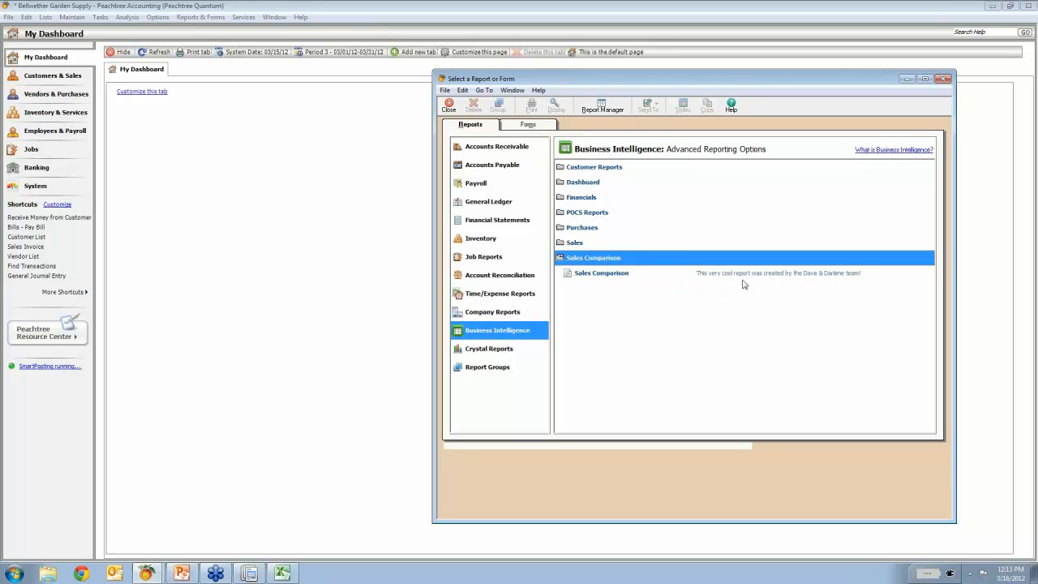
click(608, 275)
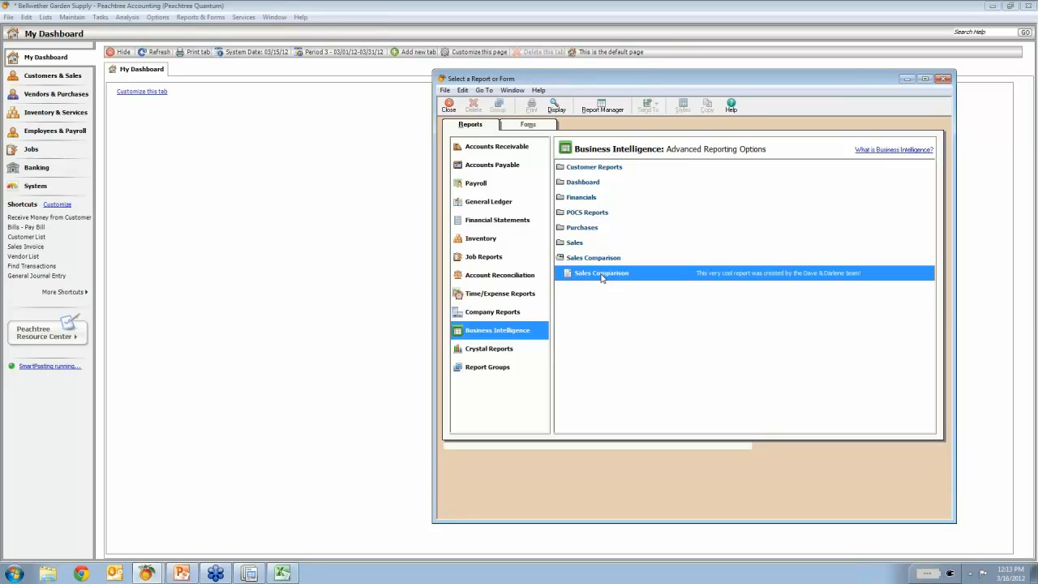
double_click(603, 276)
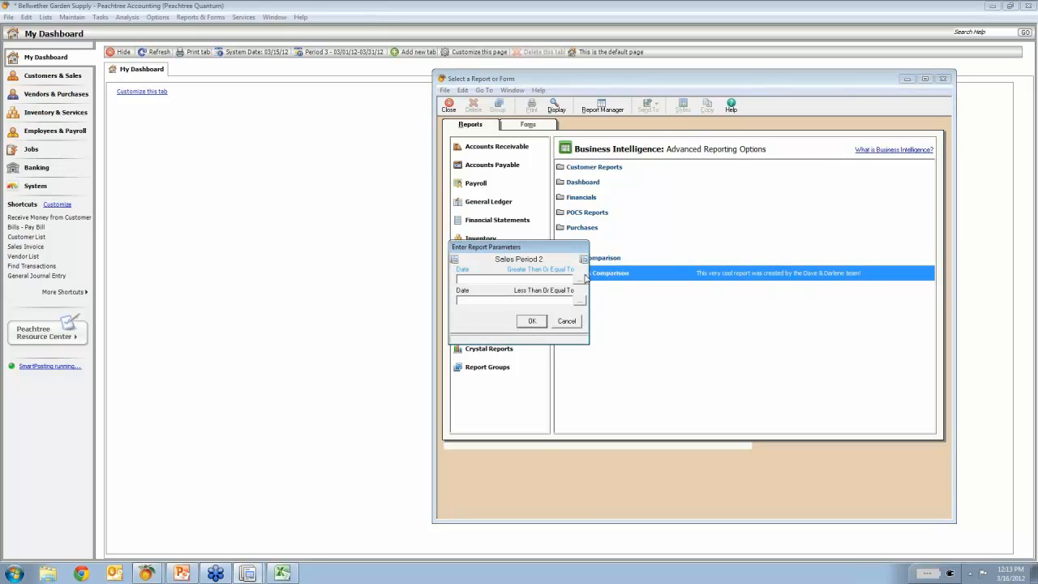
Set the Greater Than Or Equal To date for Sales Period 2 to 01 February 2012.
click(579, 280)
click(565, 257)
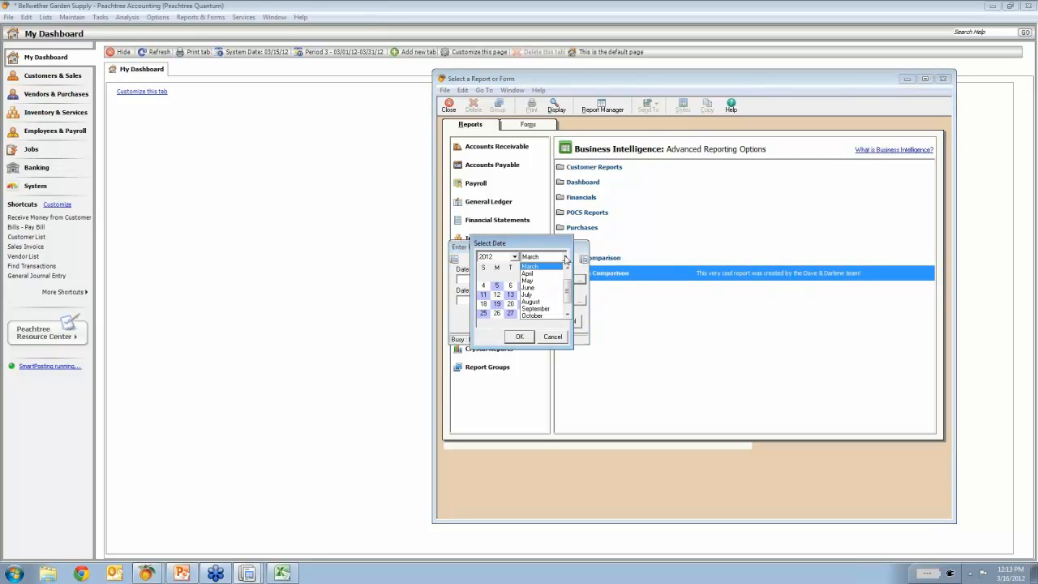
scroll(559, 280, up, 2)
click(535, 266)
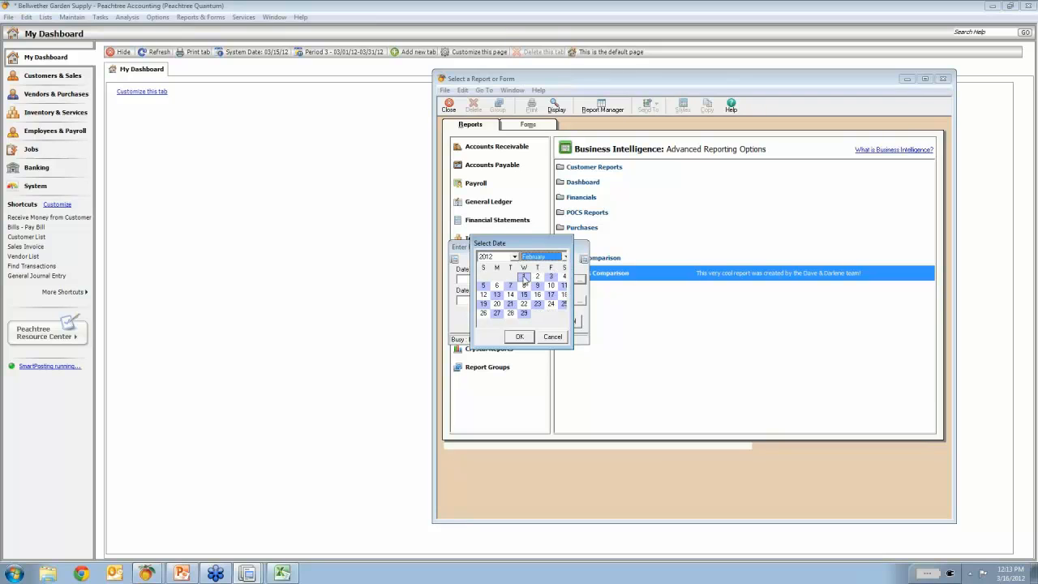
click(520, 336)
Set the Less Than Or Equal To date for Sales Period 2 to 29 February 2012 and accept its parameters.
click(579, 302)
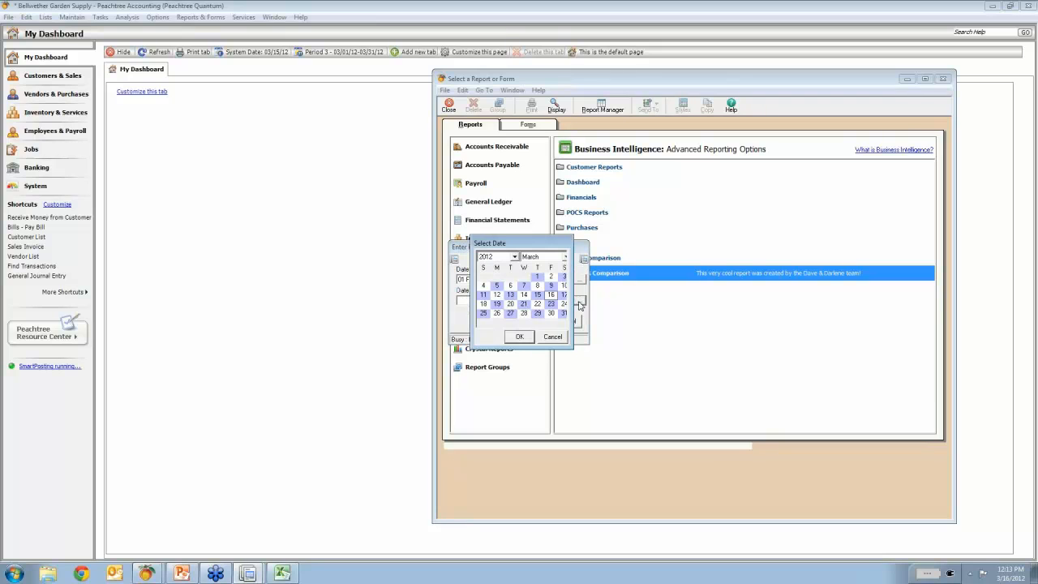
click(565, 257)
scroll(549, 278, up, 1)
click(549, 277)
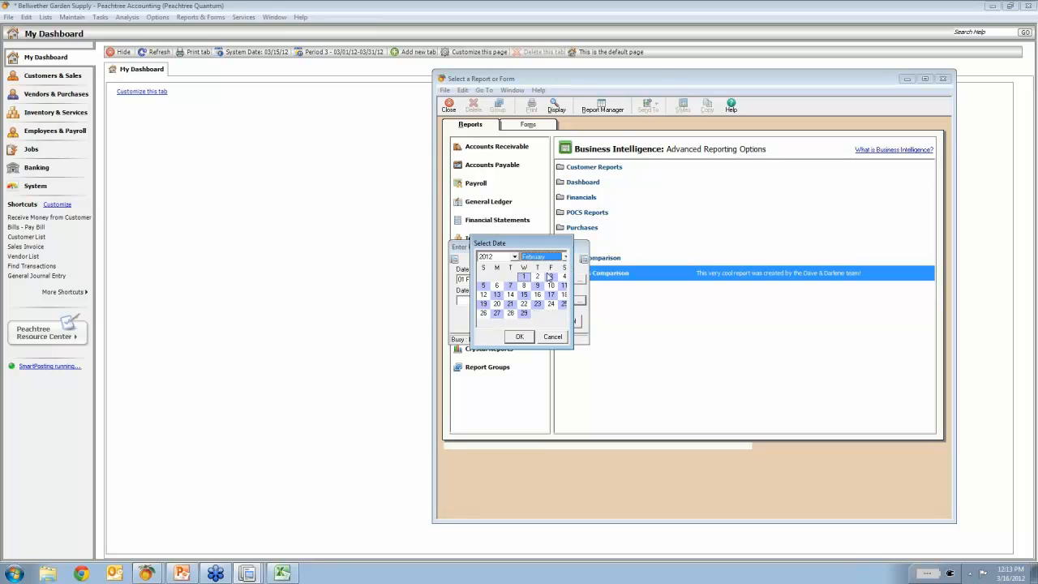
click(524, 313)
click(519, 335)
click(530, 324)
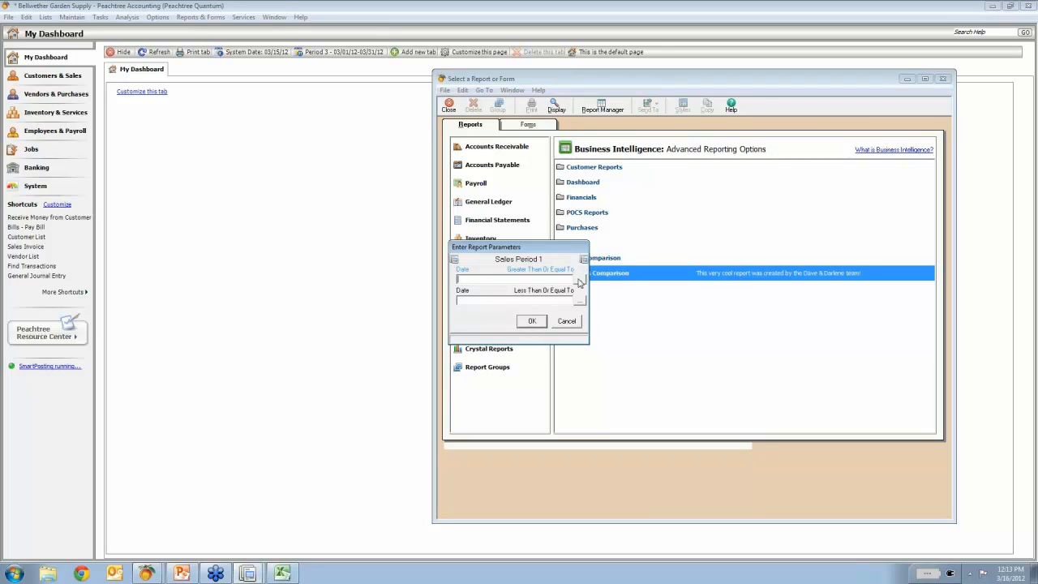
Set Sales Period 1's Greater Than Or Equal To date to 01 January 2012.
click(580, 280)
click(566, 257)
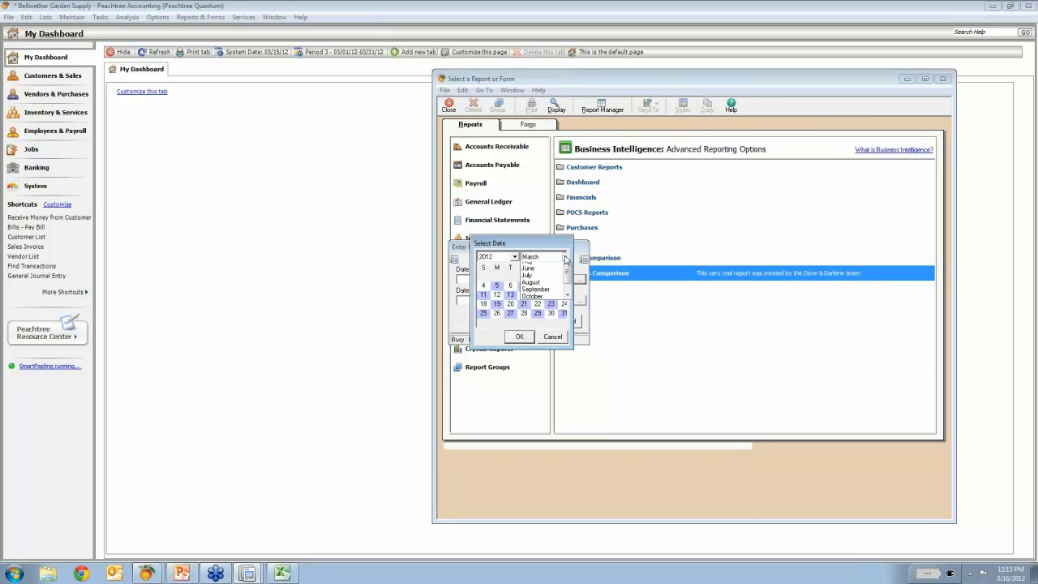
click(567, 266)
click(567, 267)
click(548, 266)
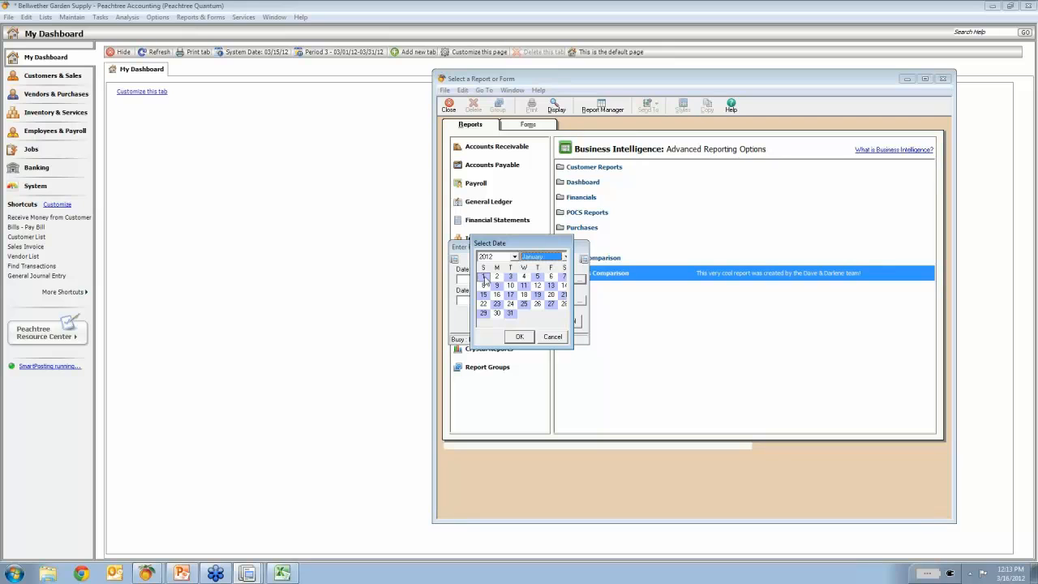
click(519, 336)
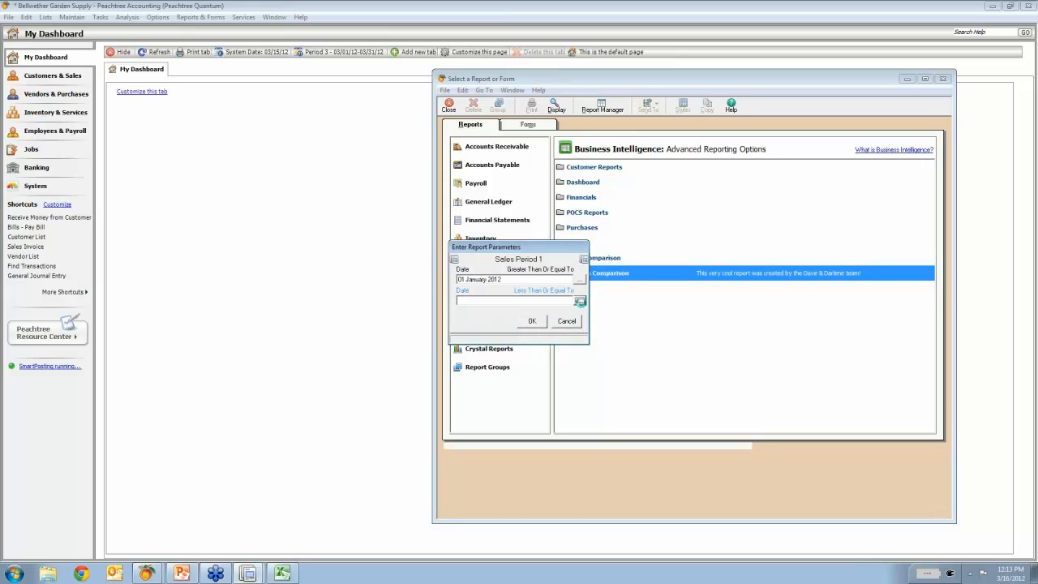
Set Sales Period 1's Less Than Or Equal To date to 31 January 2012 and generate the Sales Comparison workbook.
click(580, 301)
click(565, 257)
click(566, 267)
click(567, 266)
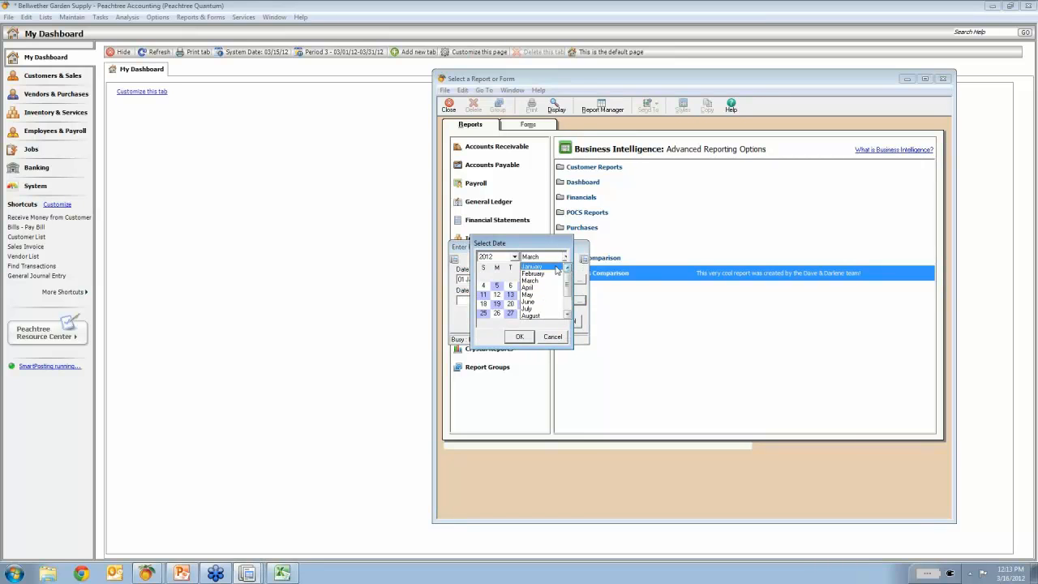
click(556, 267)
click(511, 318)
click(519, 336)
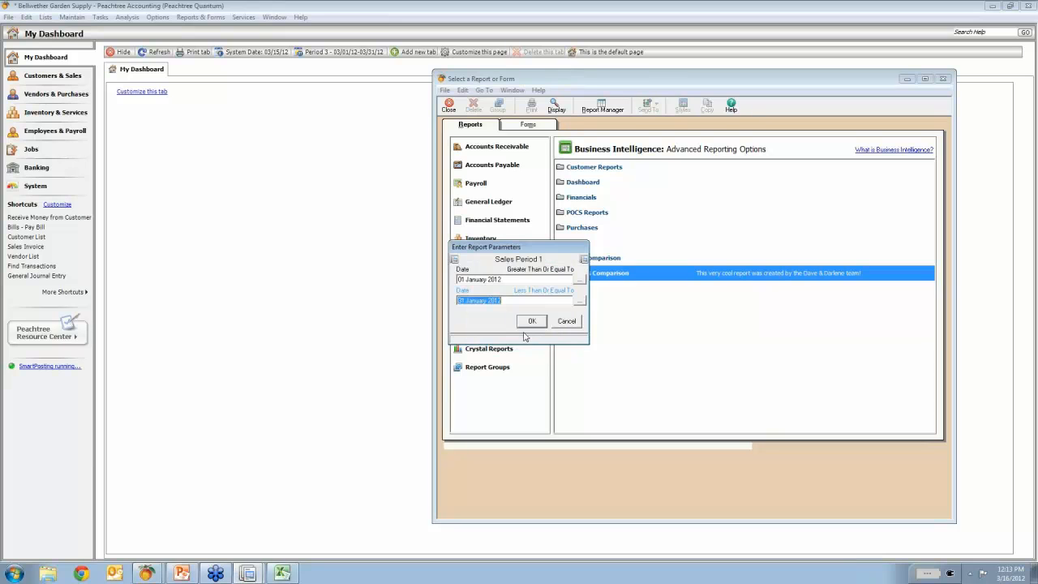
click(532, 321)
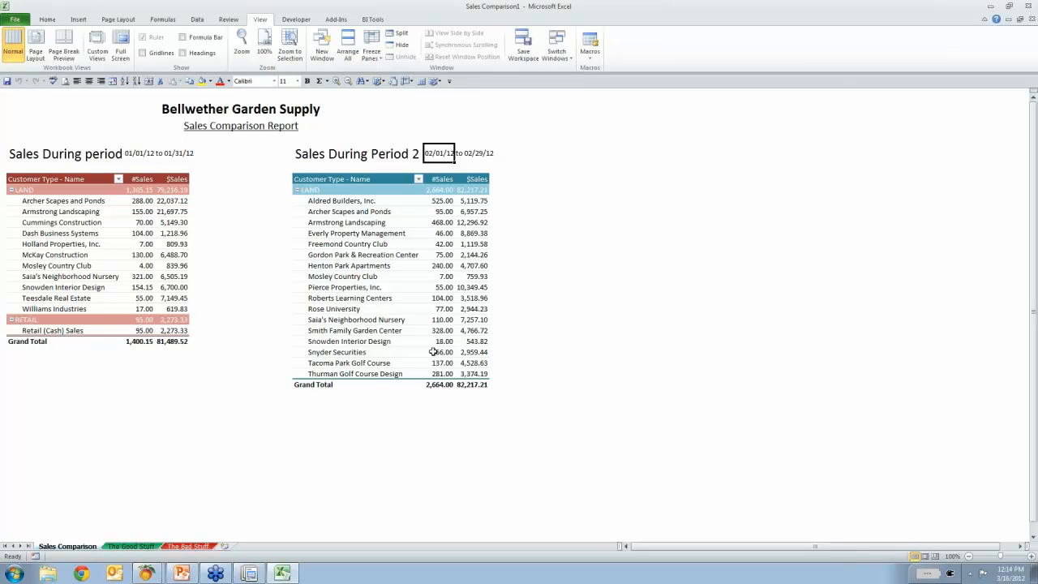
Switch to the PowerPoint slide show and advance through the slides to the Contact Info slide.
click(192, 575)
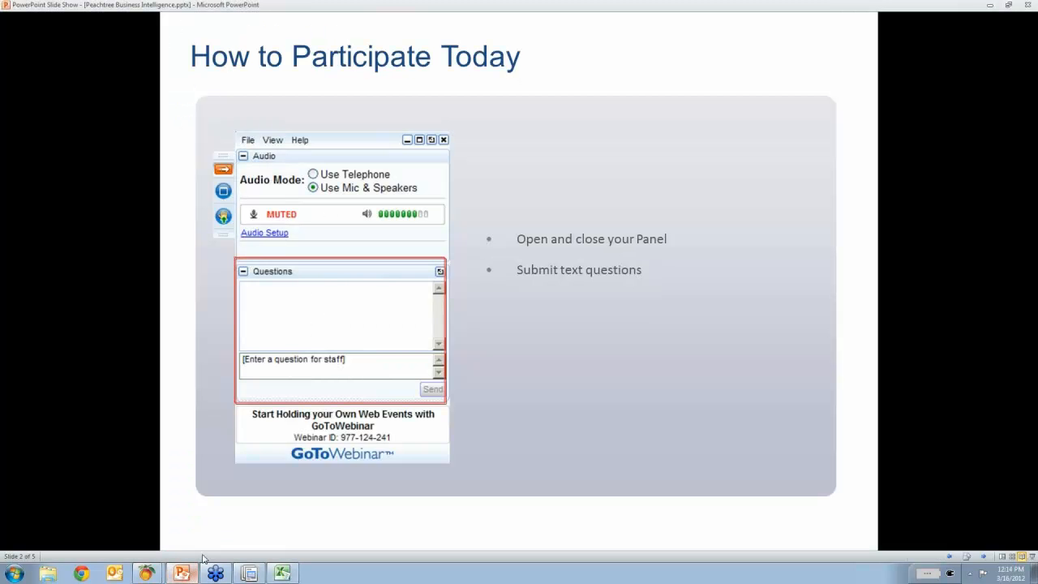
click(313, 475)
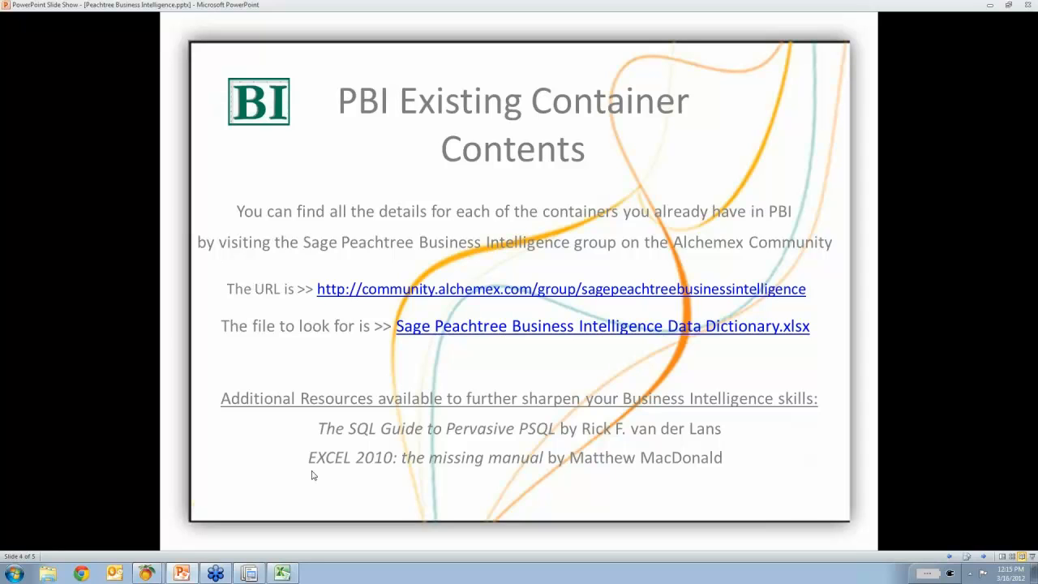
click(314, 475)
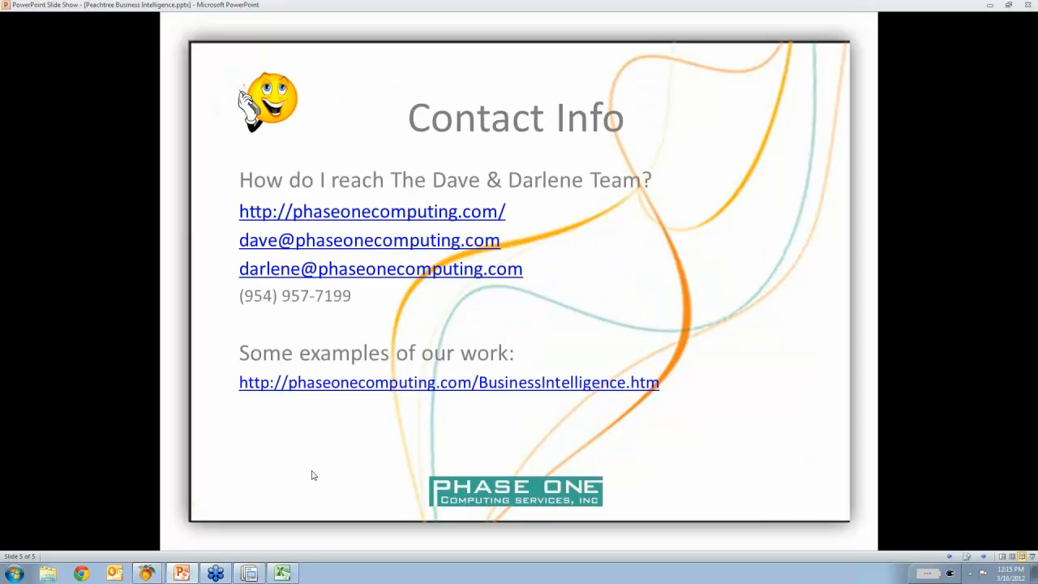
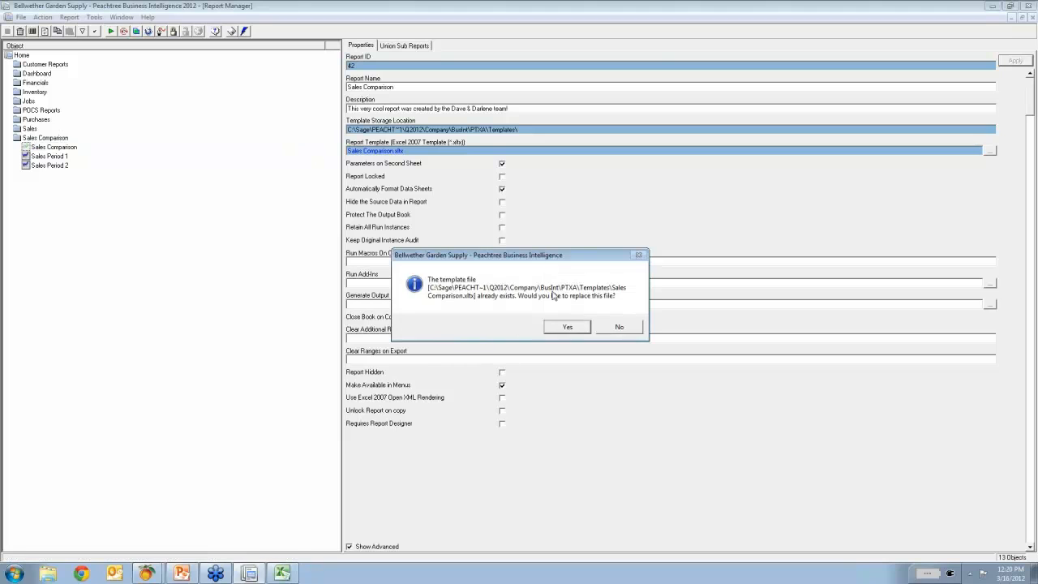
Replace the existing Sales Comparison.xltx template file and finish linking it to the report.
click(566, 327)
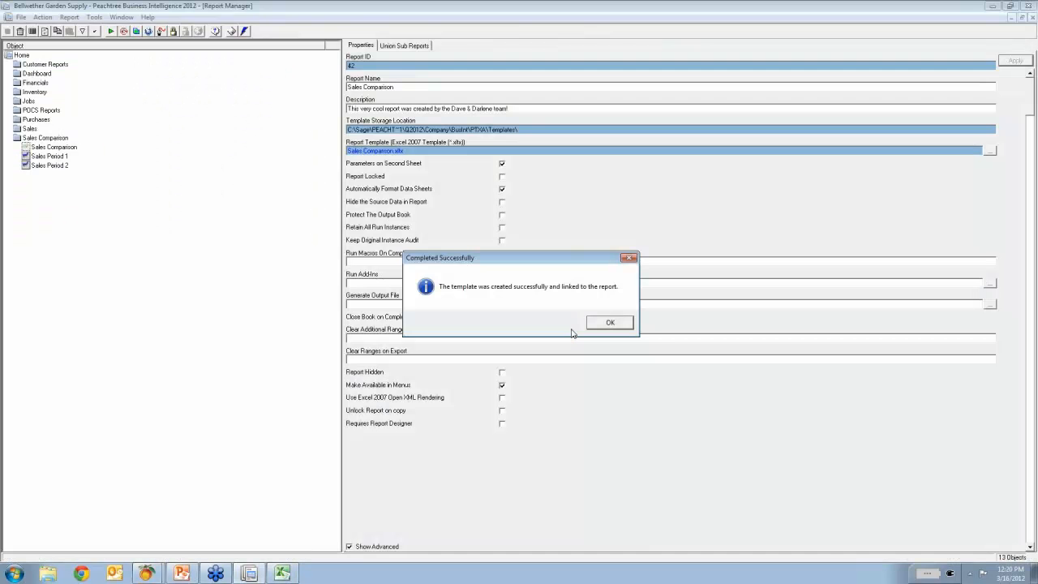
click(608, 324)
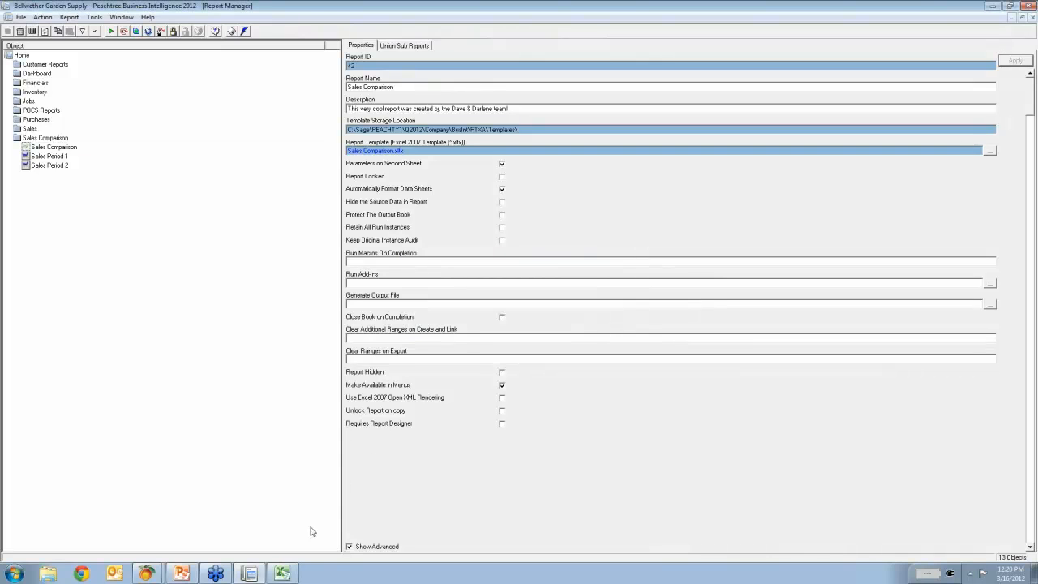
In Report Manager, open the properties of Sales Period 1's Greater Than Or Equal To date parameter and check the calendar option for its default.
click(282, 574)
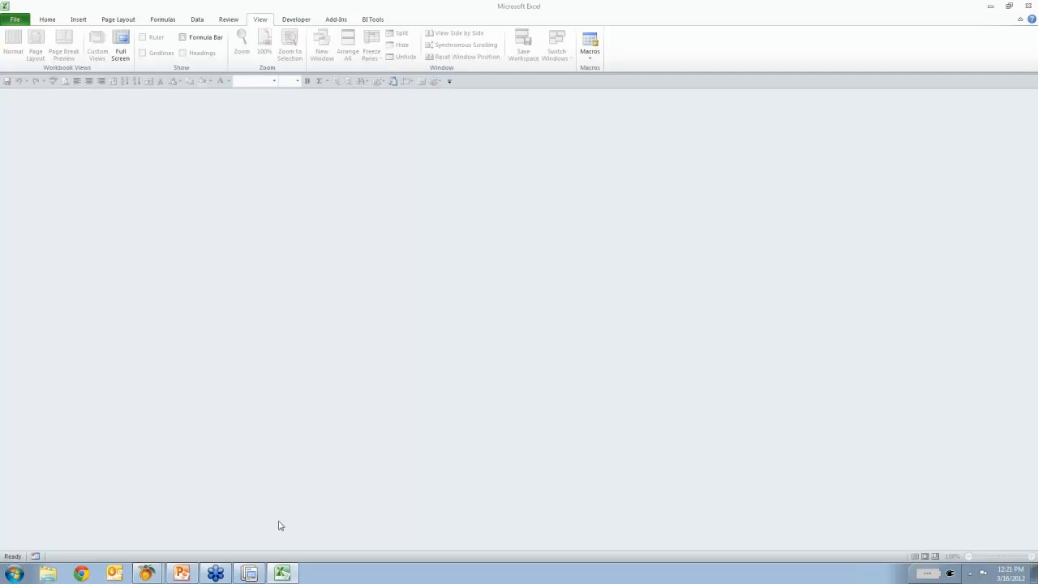
click(251, 574)
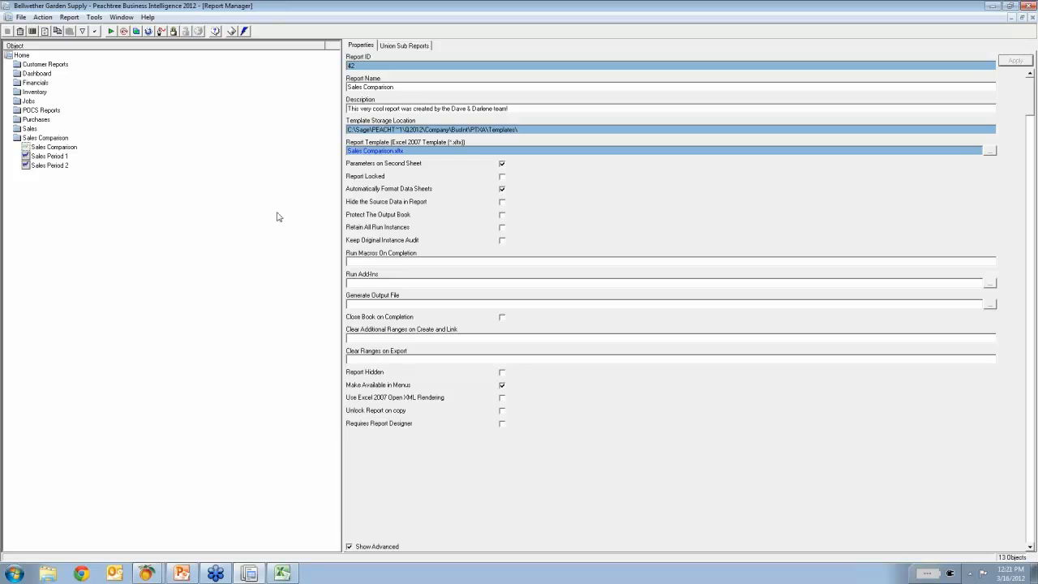
click(47, 156)
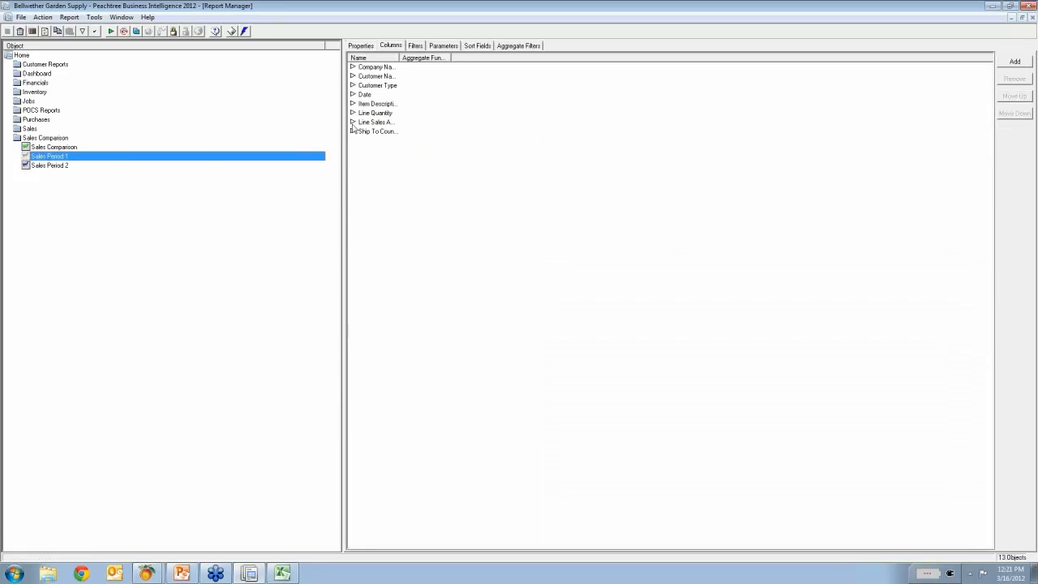
click(444, 47)
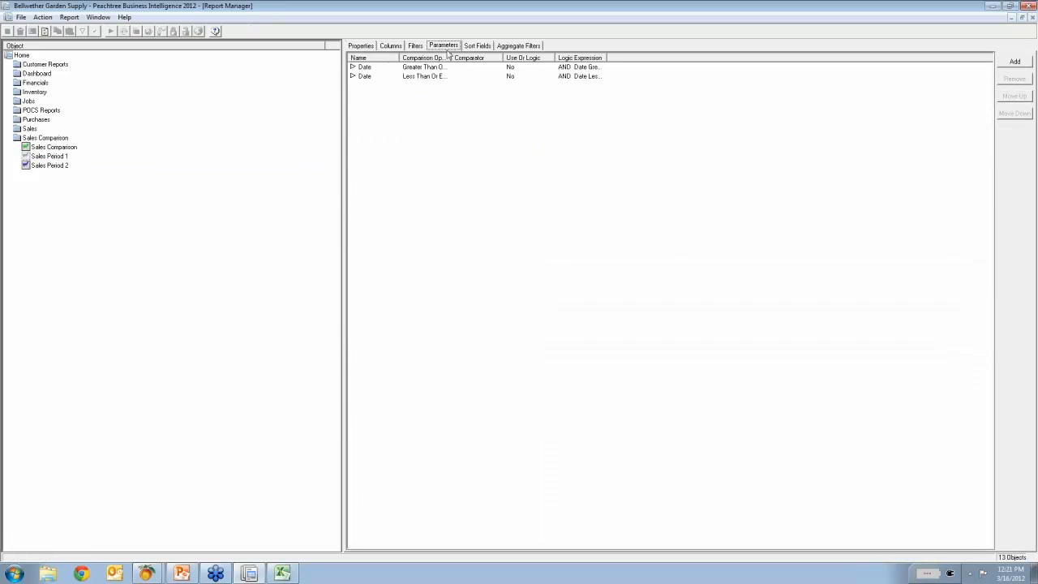
right_click(362, 67)
click(395, 92)
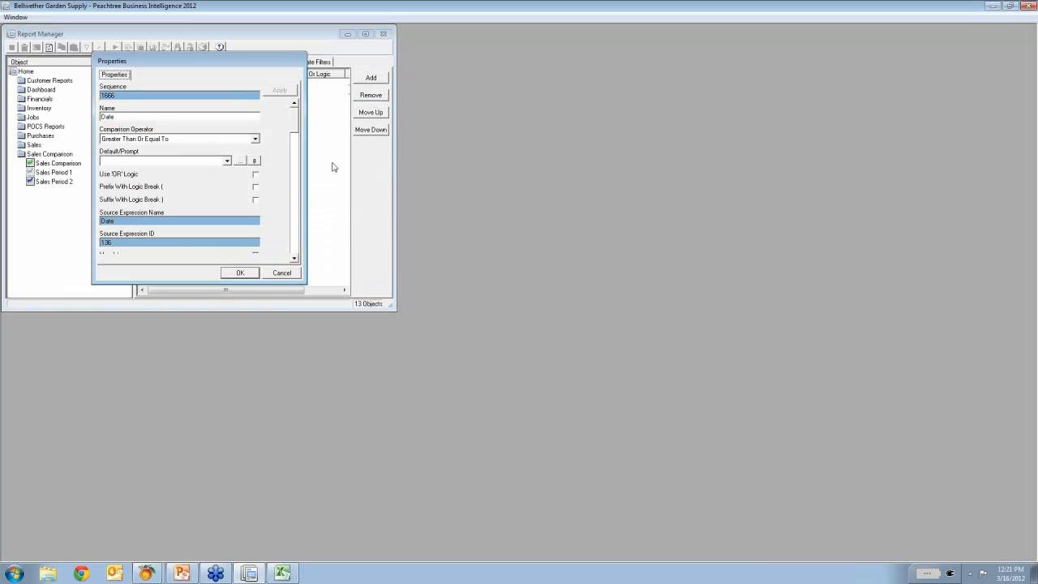
click(240, 162)
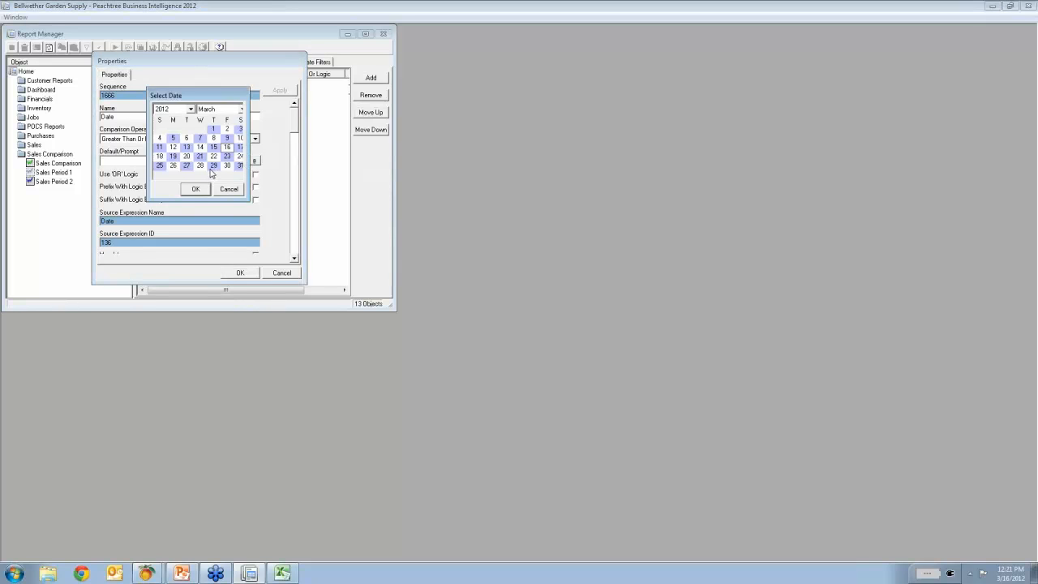
click(229, 189)
Open the system variables available for the parameter's default, enlarge the list and sort it by name to examine the date variables.
click(254, 160)
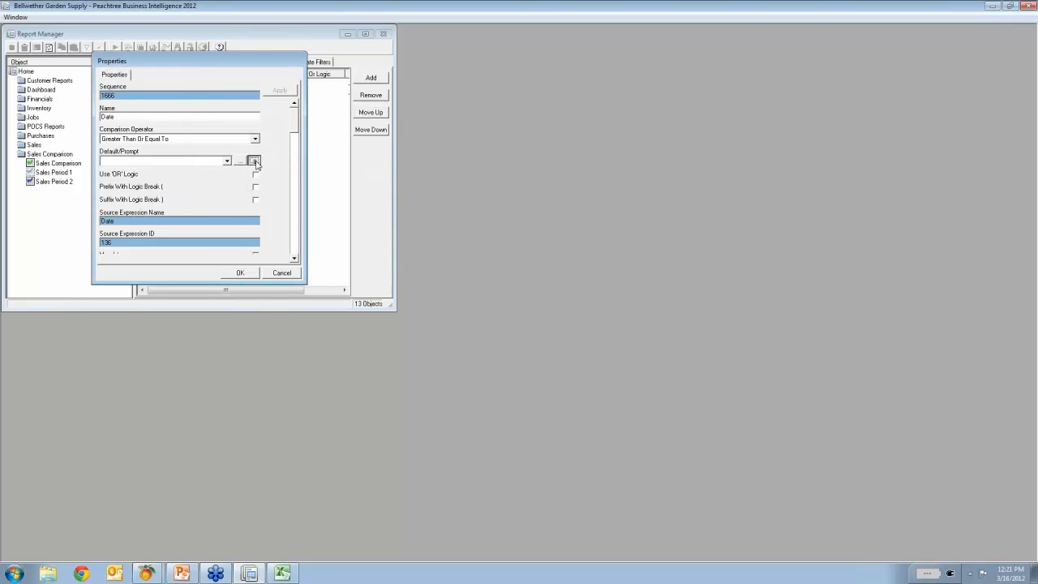
drag(520, 374, 521, 562)
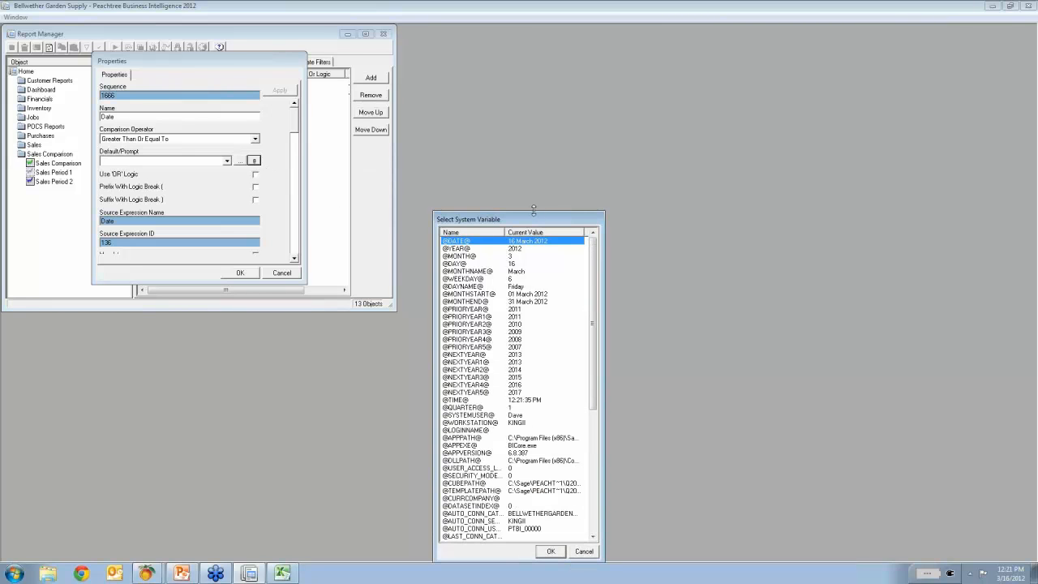
drag(537, 220, 557, 25)
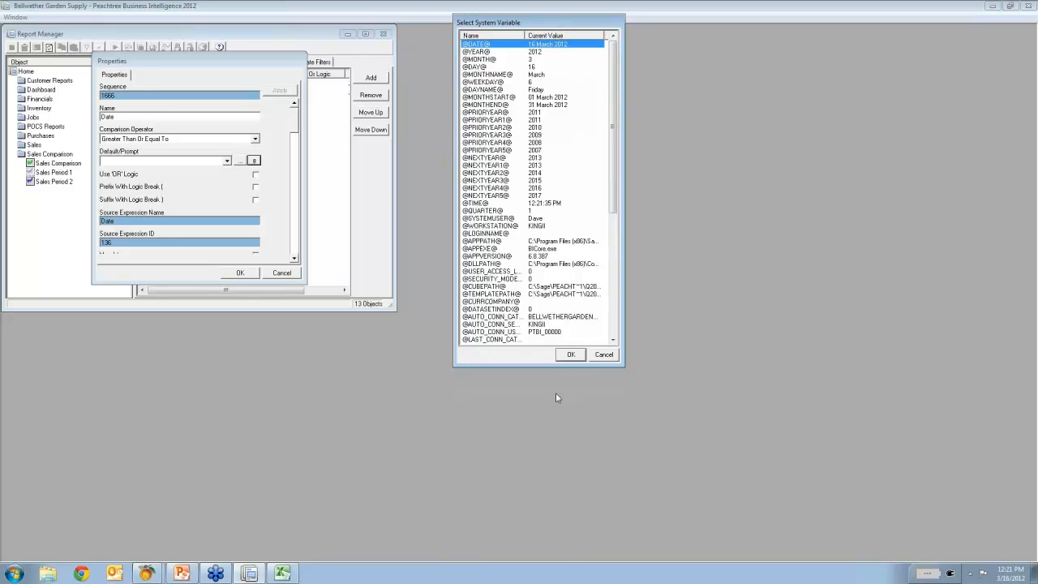
drag(540, 367, 541, 539)
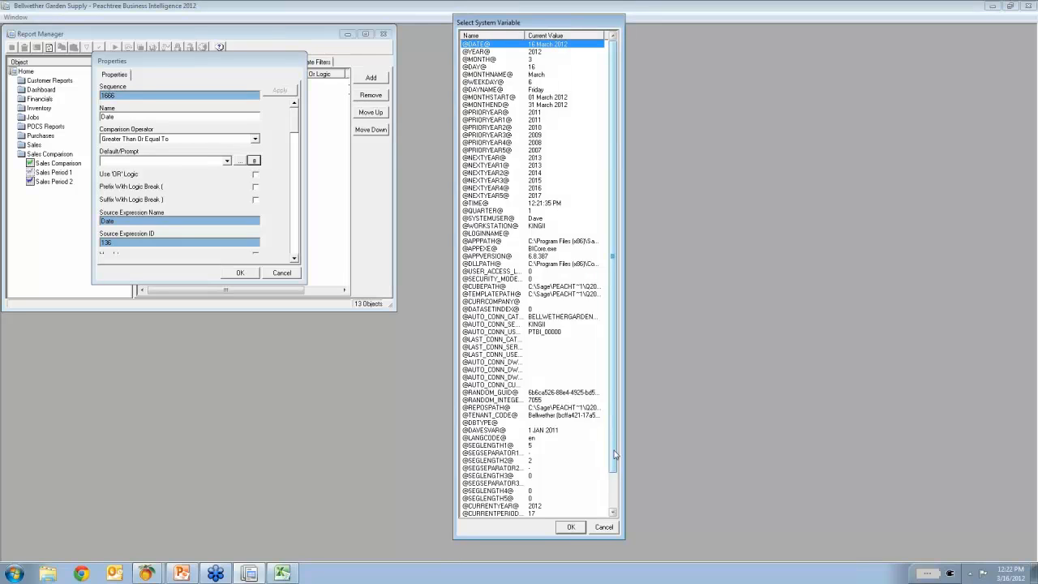
scroll(614, 456, down, 2)
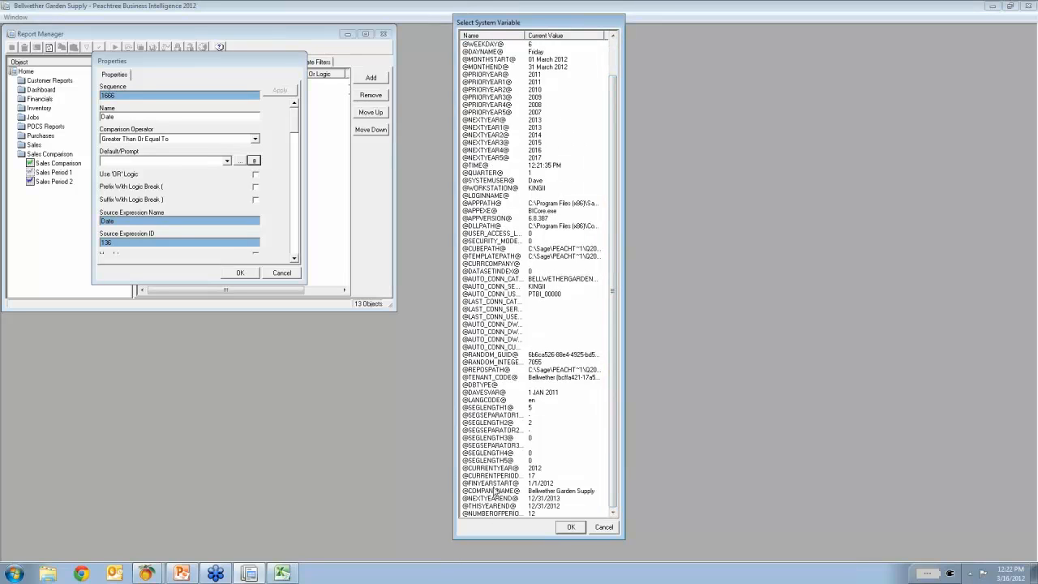
click(493, 38)
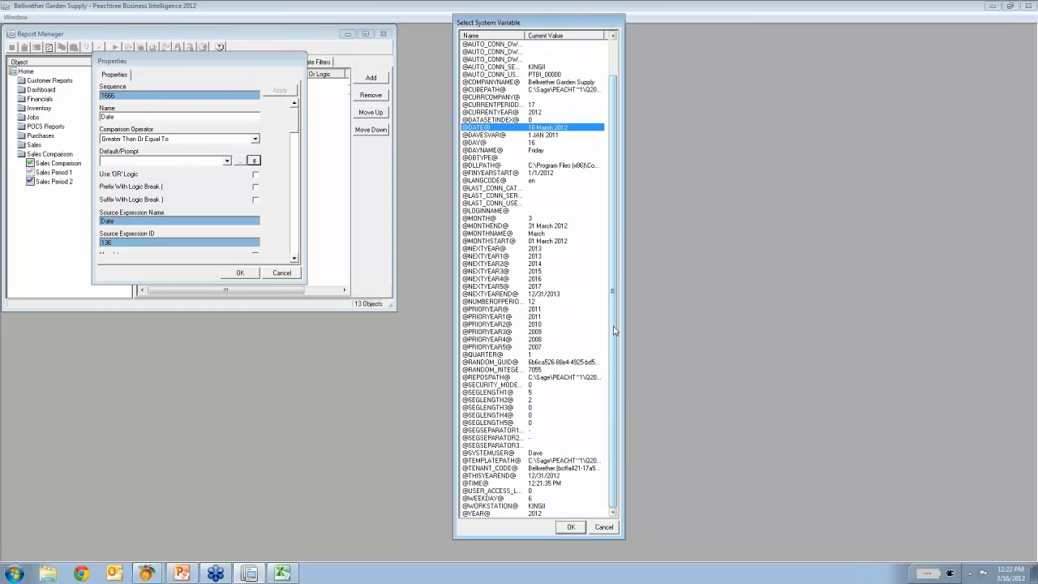
Review the start of the system variables list and leave it and the date parameter's properties without setting a default.
drag(614, 333, 633, 216)
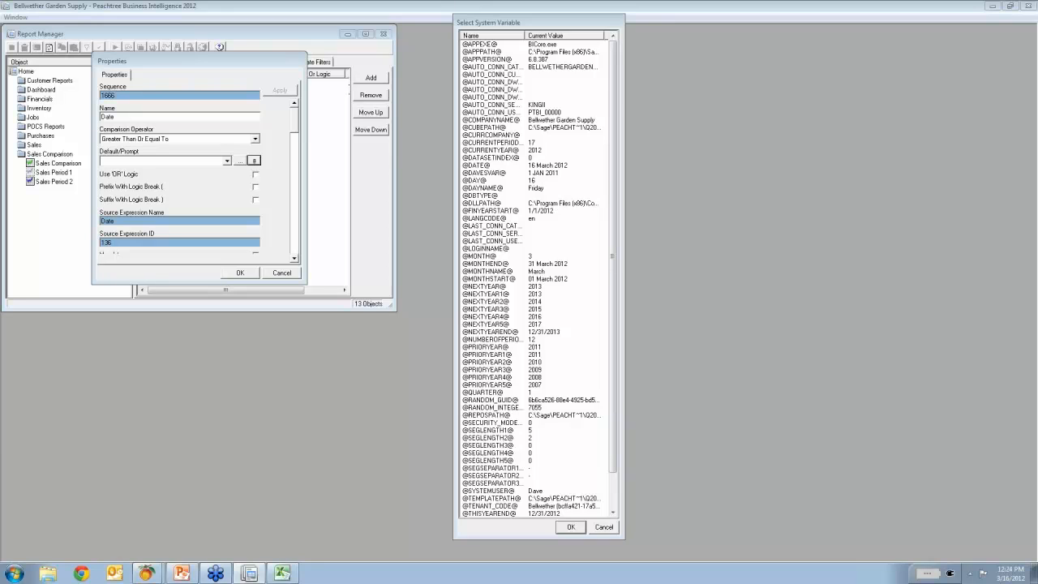
click(614, 531)
click(280, 274)
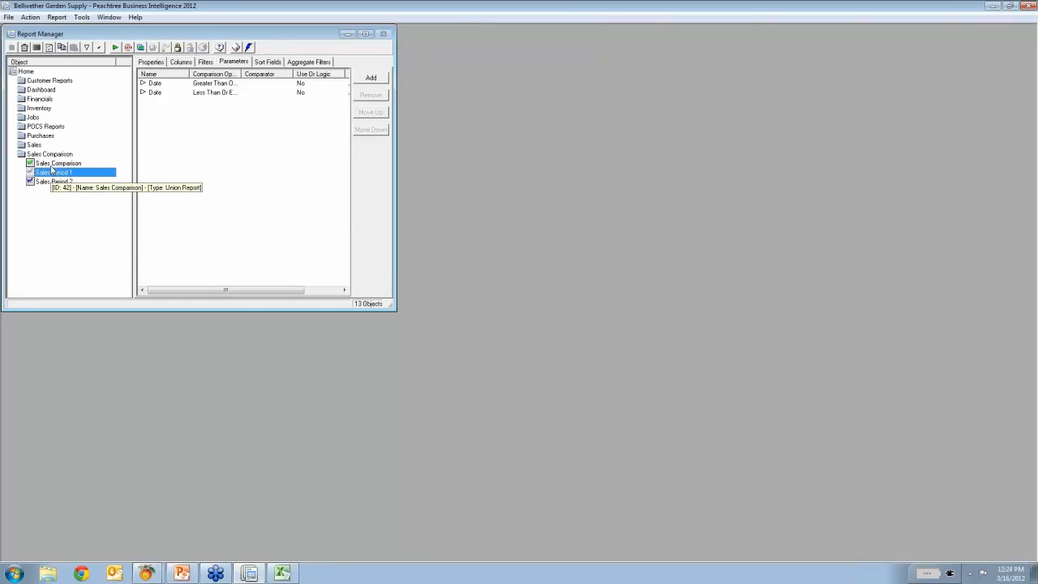
Open the export option for the Sales Comparison report, look through the available save locations and cancel the export.
click(51, 164)
right_click(50, 167)
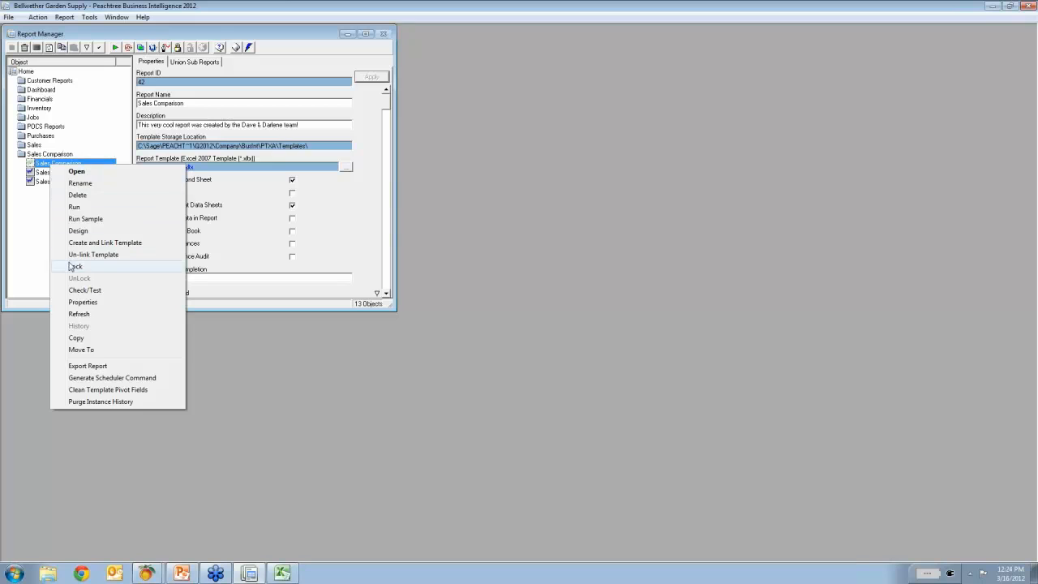
click(87, 366)
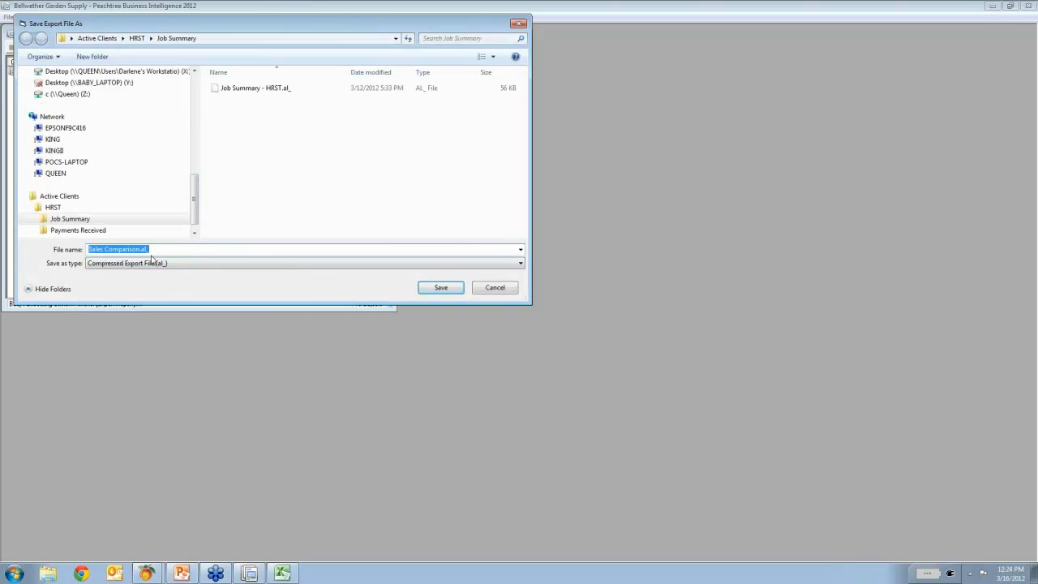
drag(195, 195, 185, 81)
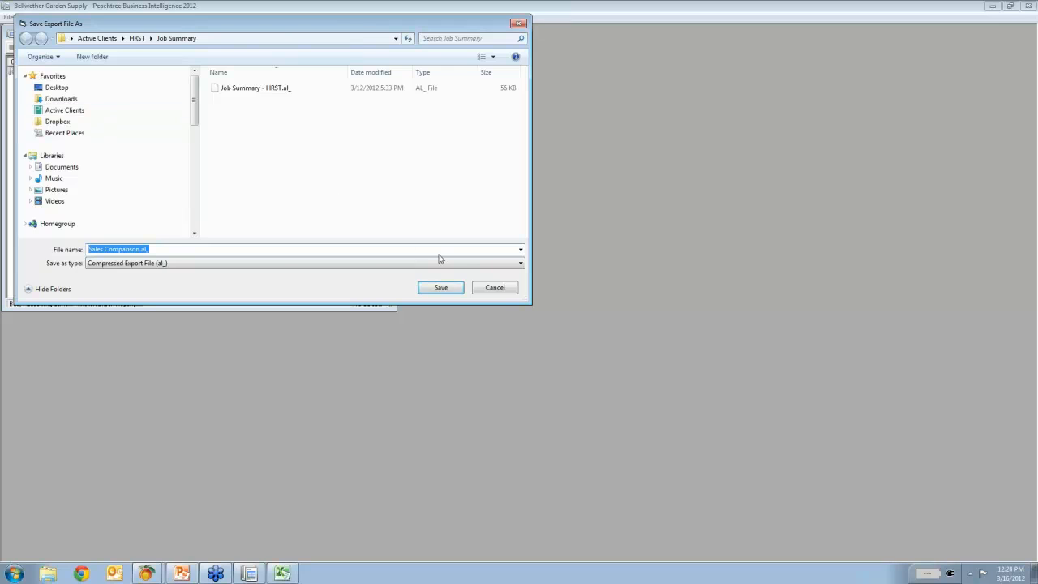
click(495, 288)
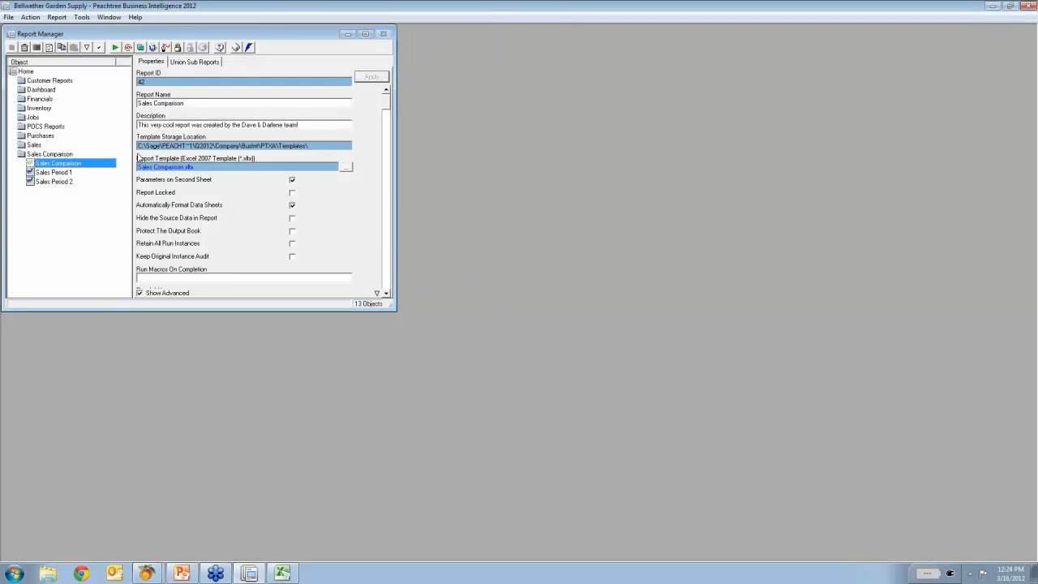
Open the report import for the Sales Comparison folder, view the selectable compressed export files and cancel the import.
right_click(50, 158)
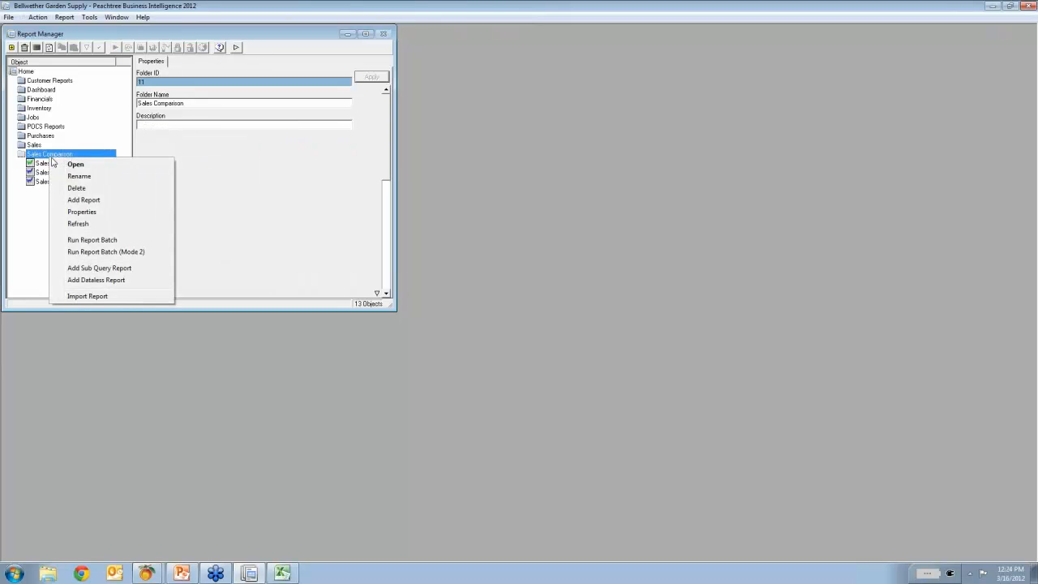
click(88, 296)
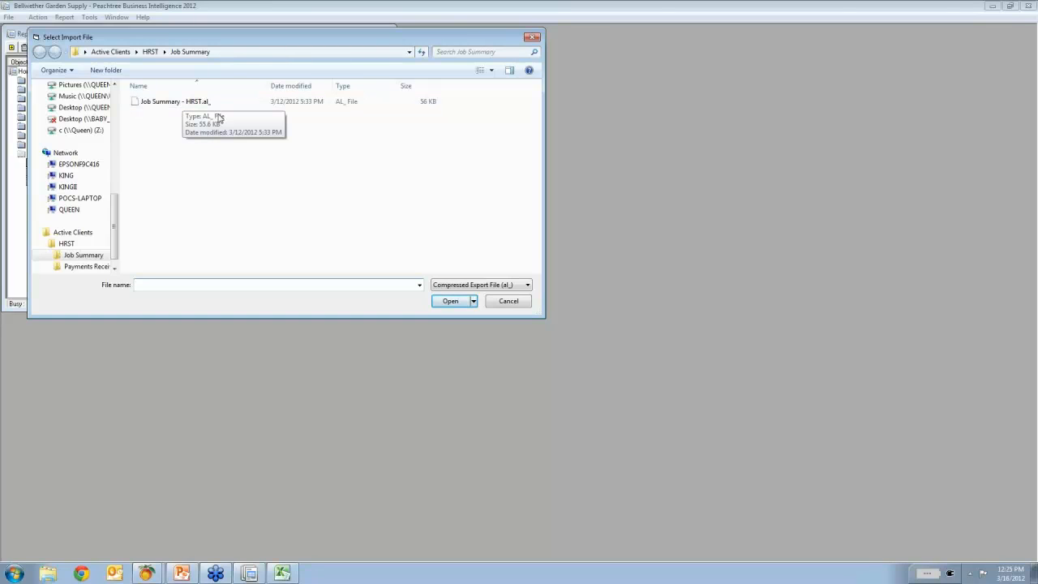
click(508, 301)
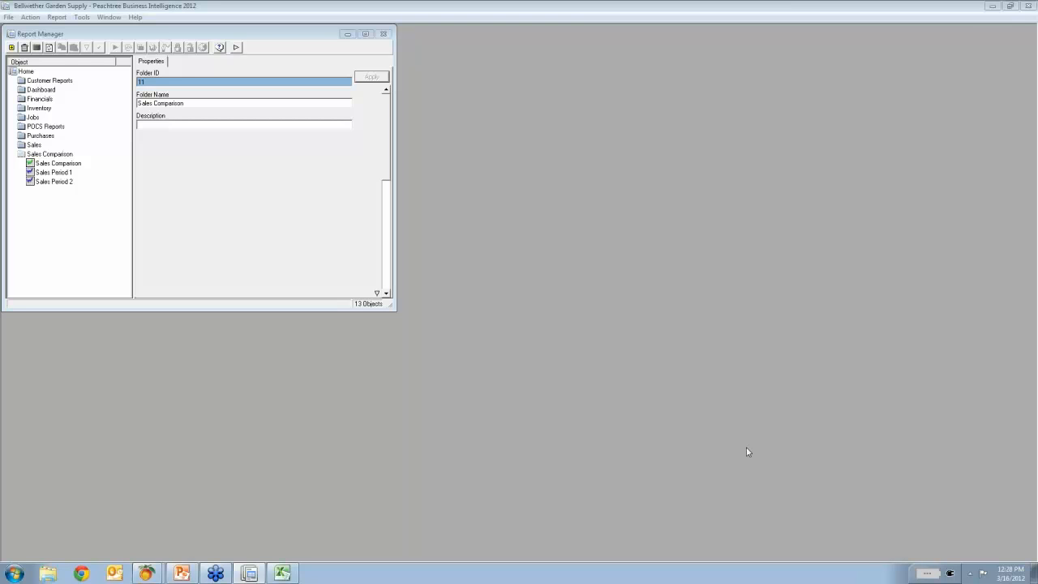
Select the Sales Period 1 report, maximize Report Manager and display the report's filters.
click(56, 172)
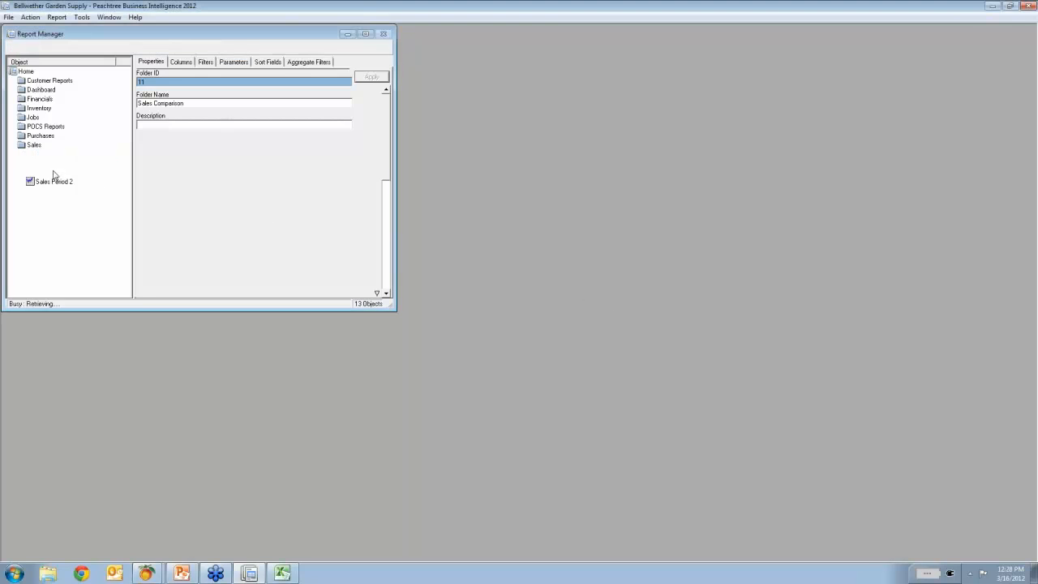
click(364, 33)
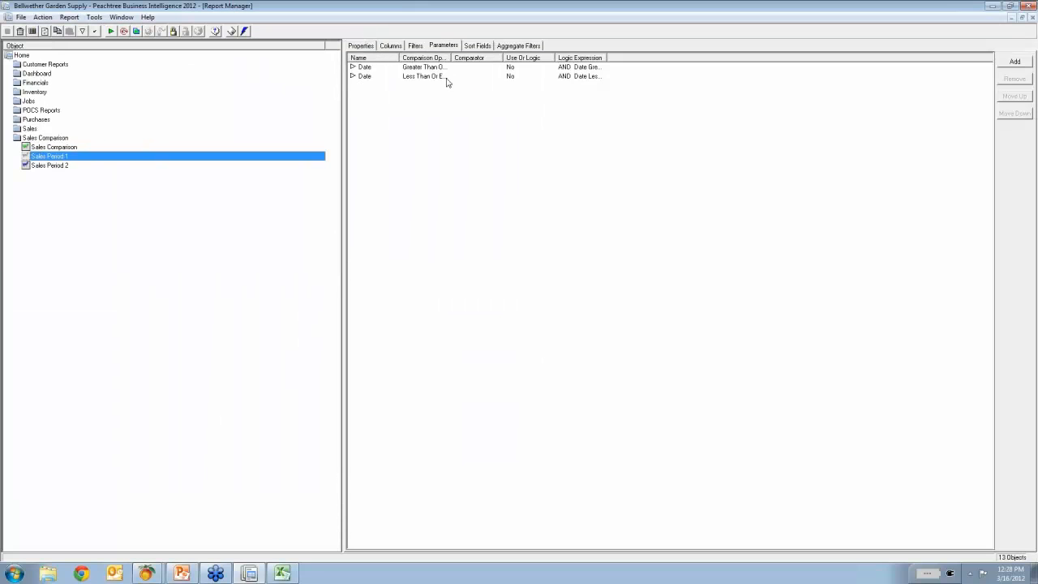
click(415, 46)
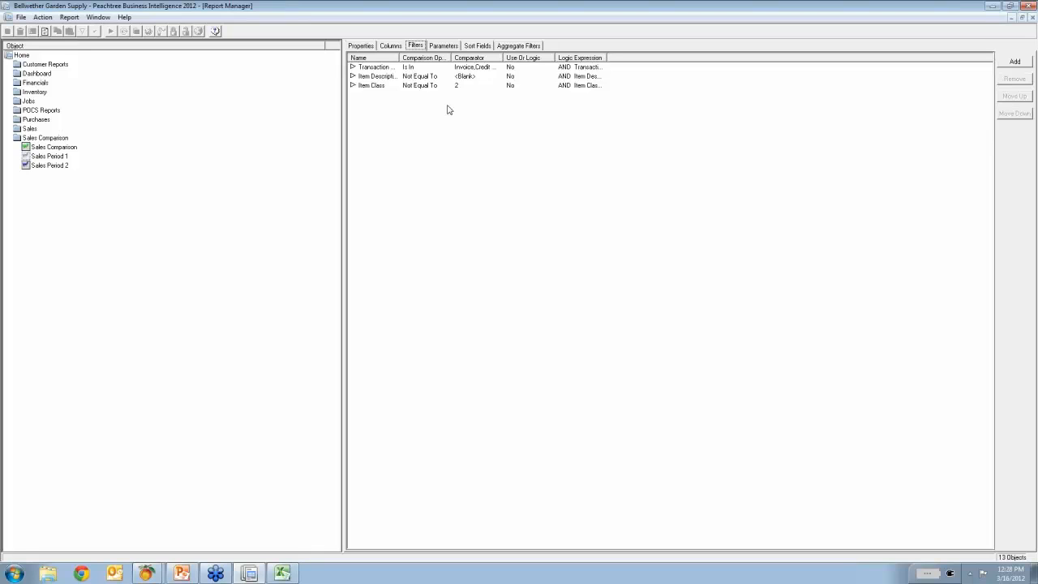
Add a filter to Sales Period 1 that requires Customer Type to be Equal To LAND.
click(1015, 63)
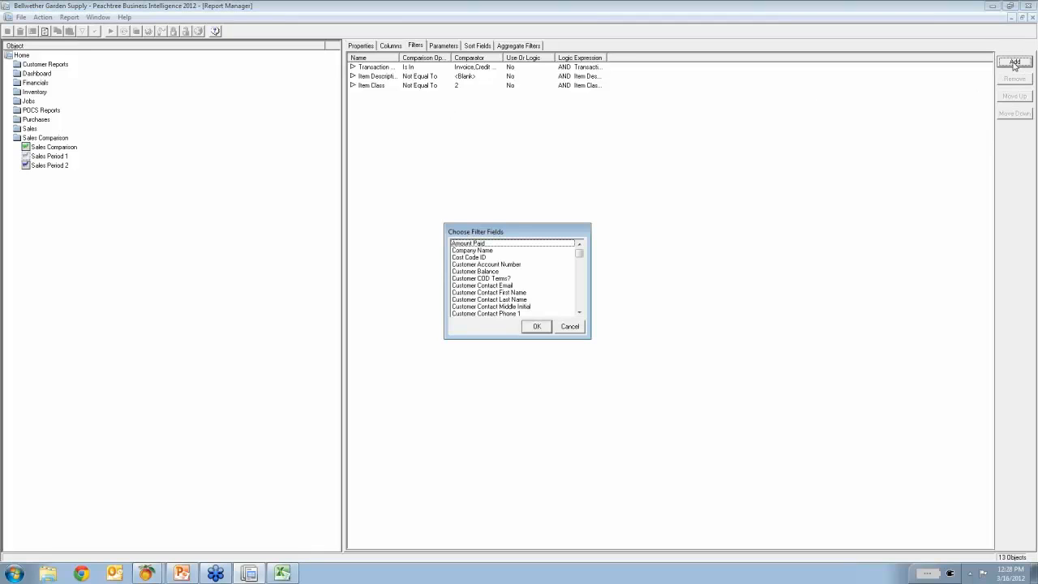
scroll(581, 301, down, 5)
scroll(581, 297, down, 6)
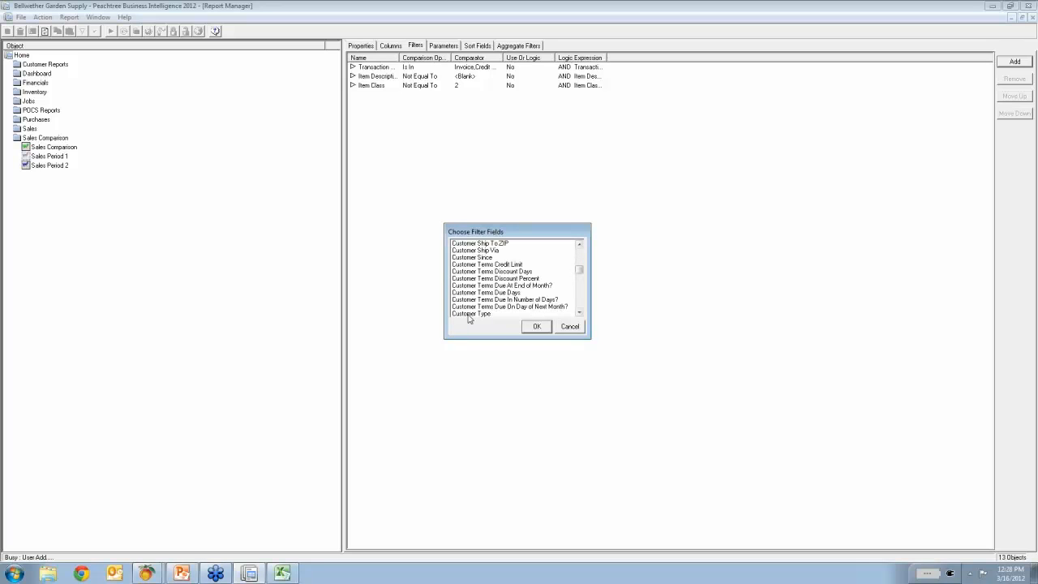
click(493, 314)
click(536, 327)
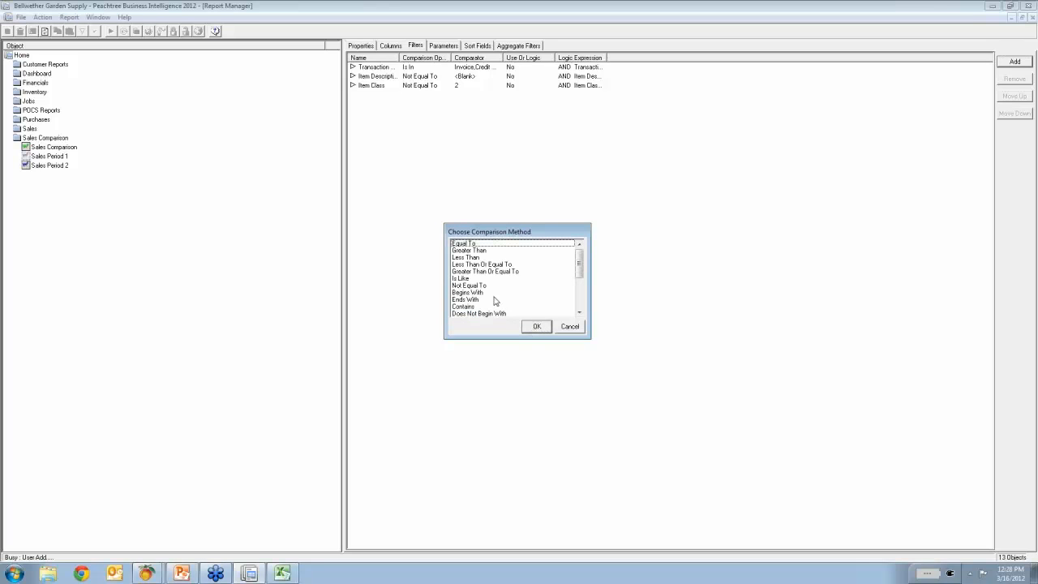
click(470, 244)
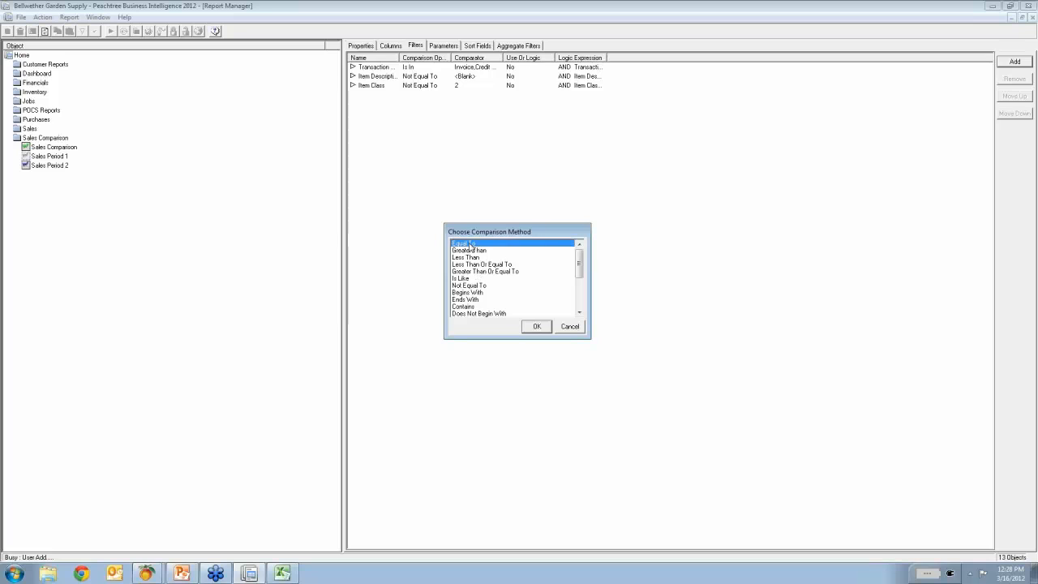
click(537, 328)
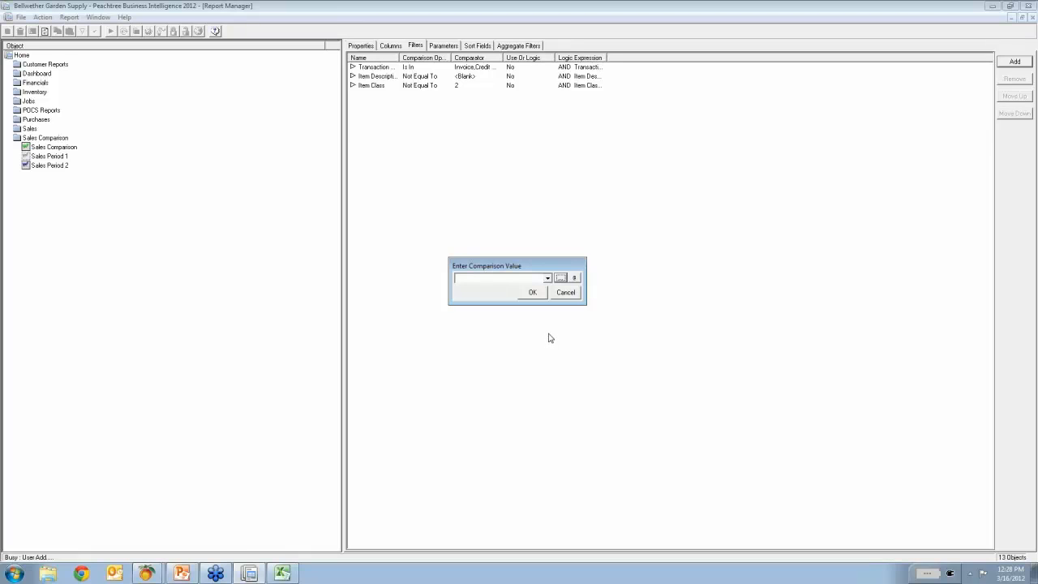
click(562, 280)
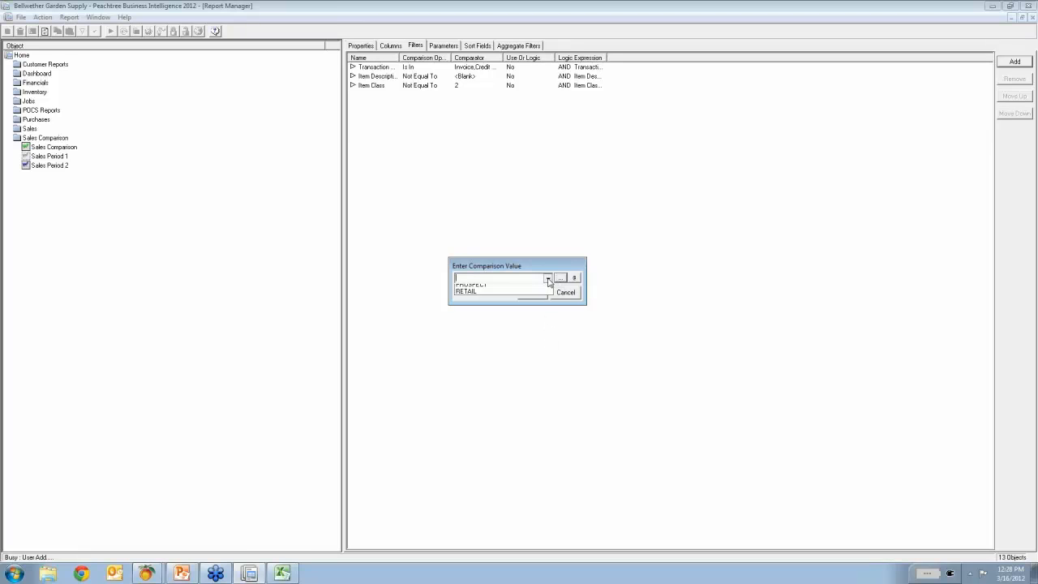
click(493, 297)
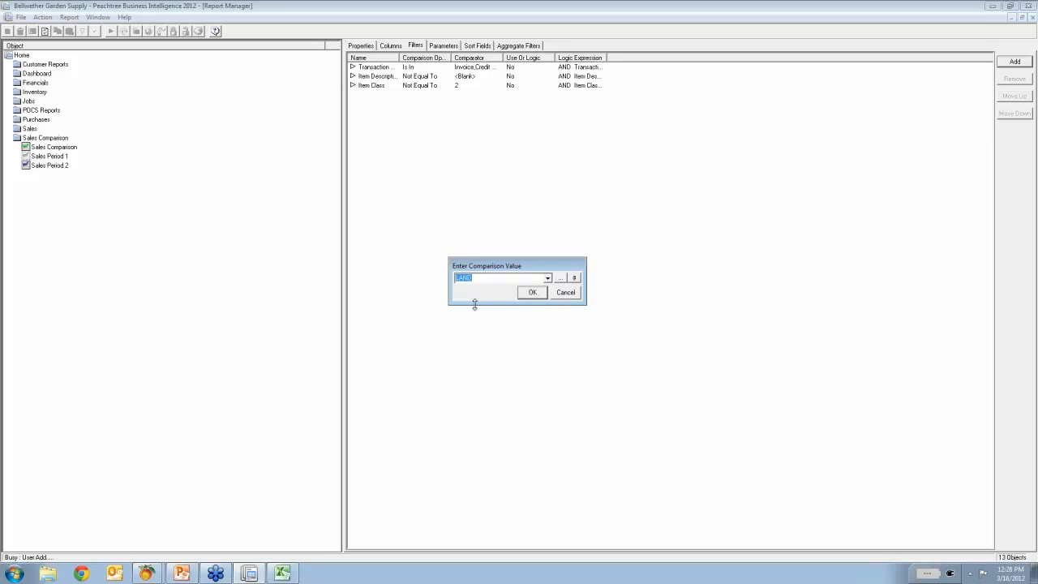
click(535, 295)
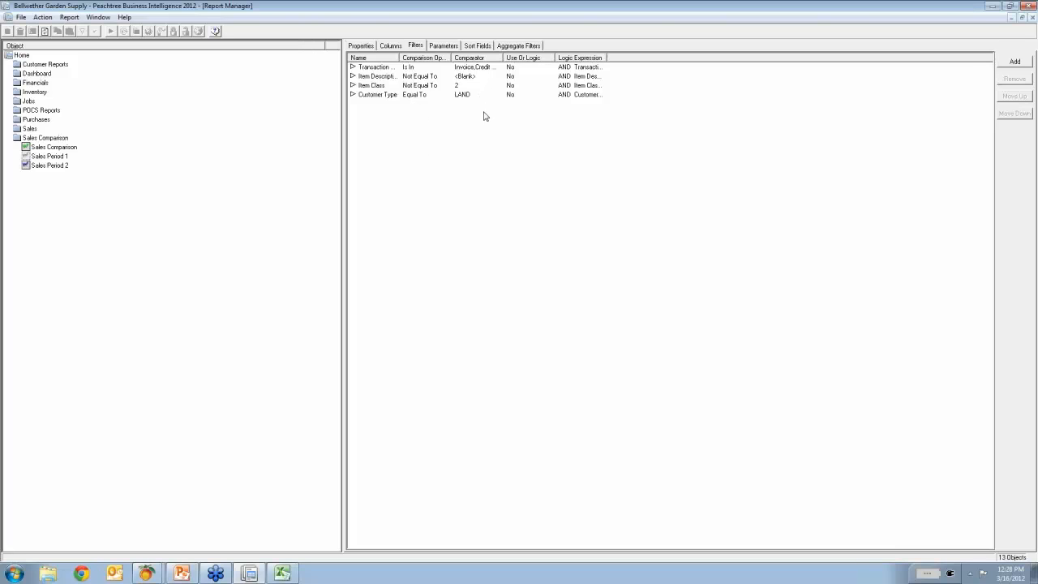
Remove the Customer Type filter from Sales Period 1.
click(373, 94)
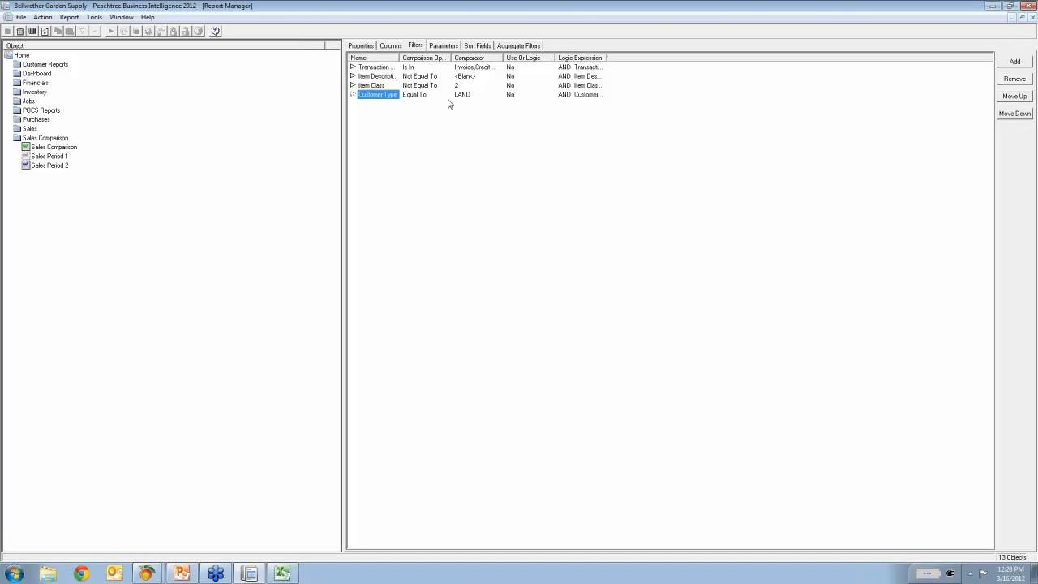
click(1020, 81)
click(553, 323)
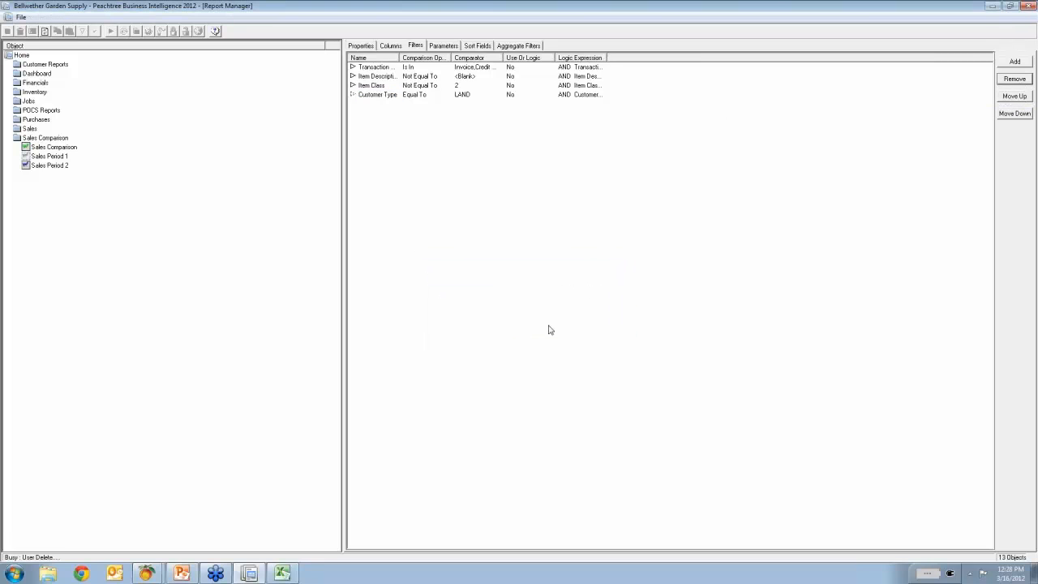
Start adding a Customer Type parameter to Sales Period 1 with the Is In comparison method.
click(446, 47)
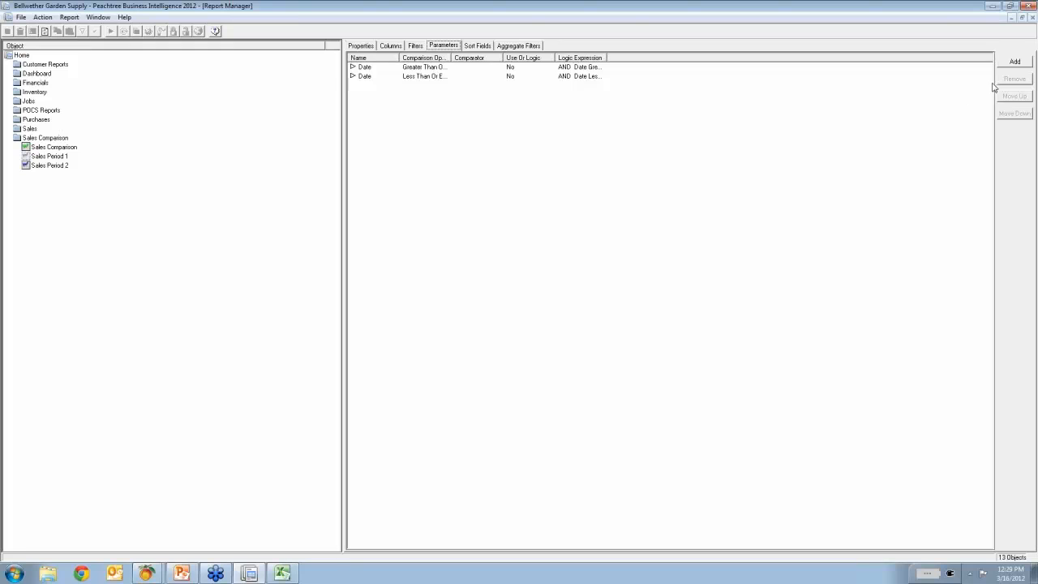
click(1013, 65)
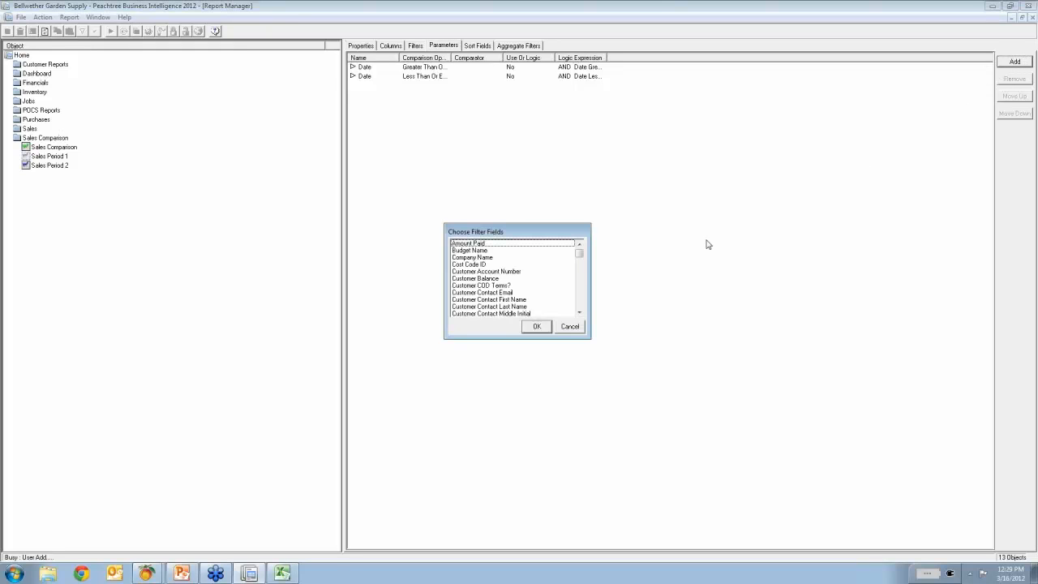
drag(578, 246, 578, 274)
click(484, 266)
click(536, 326)
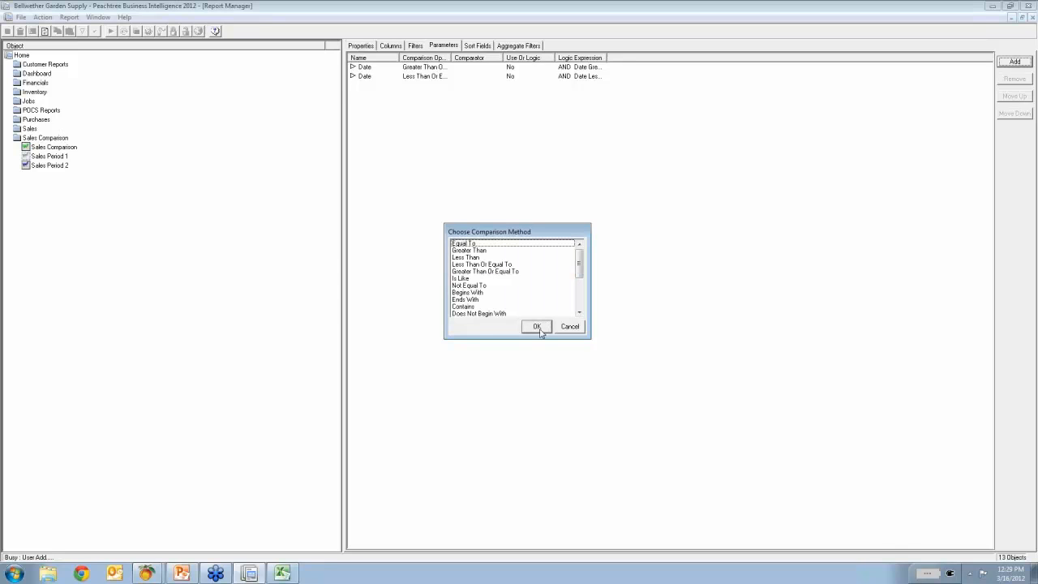
drag(476, 338, 465, 411)
click(460, 357)
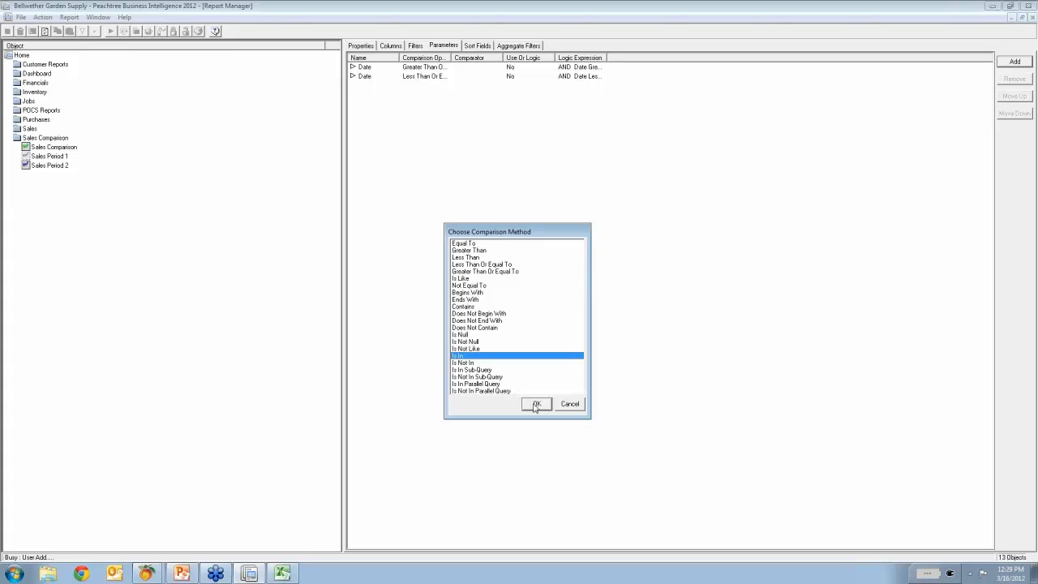
click(536, 404)
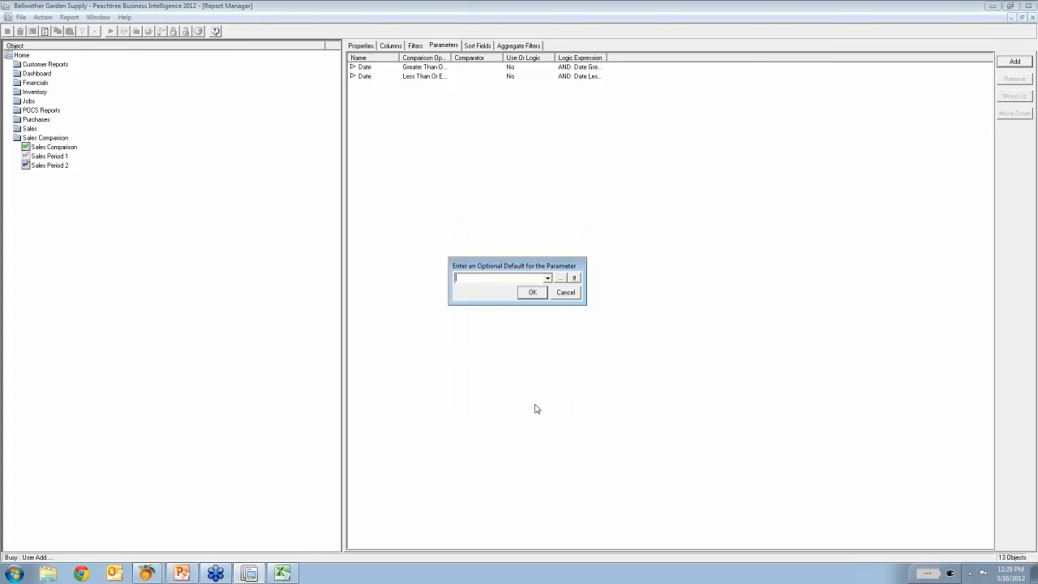
Try selecting LAND, PROSPECT and RETAIL as default values for the Customer Type parameter and cancel adding it.
click(561, 279)
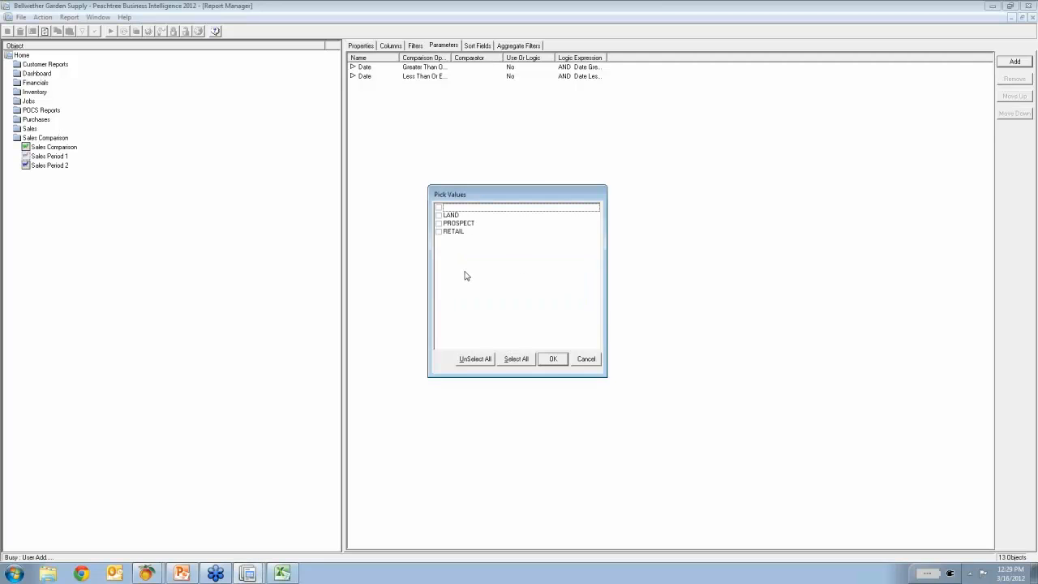
click(439, 232)
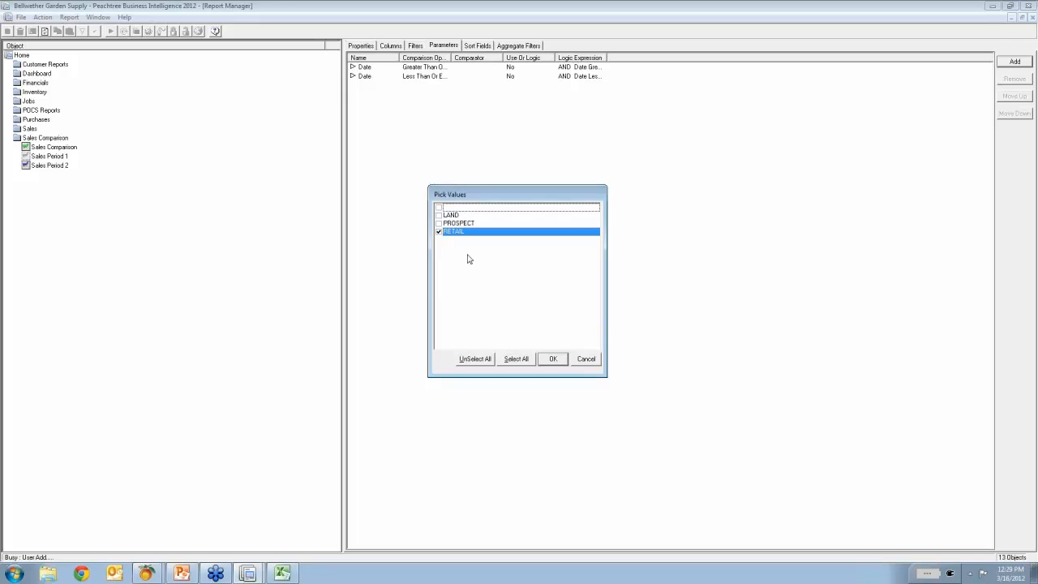
click(438, 233)
click(439, 215)
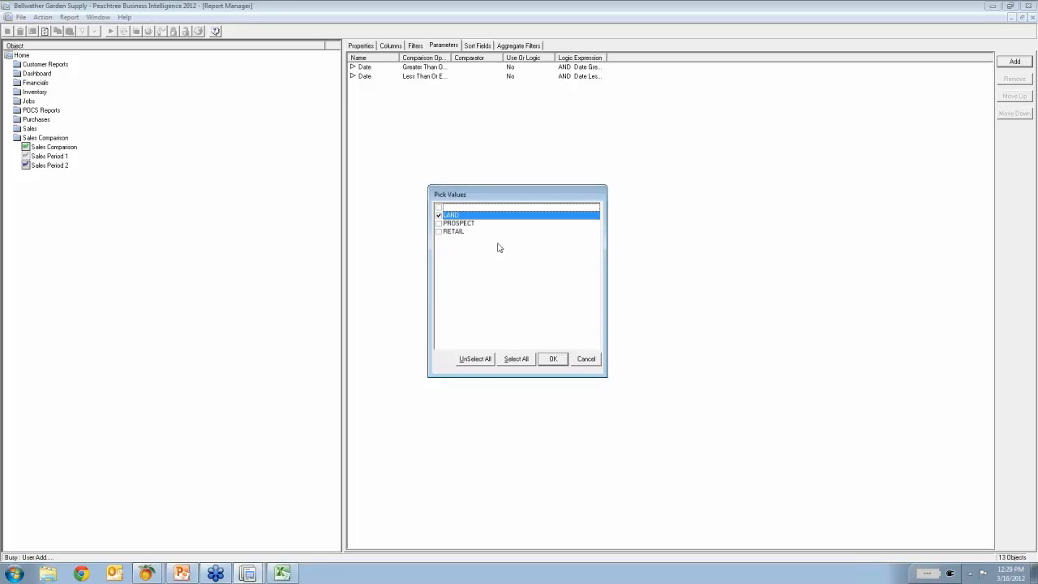
click(439, 223)
click(439, 232)
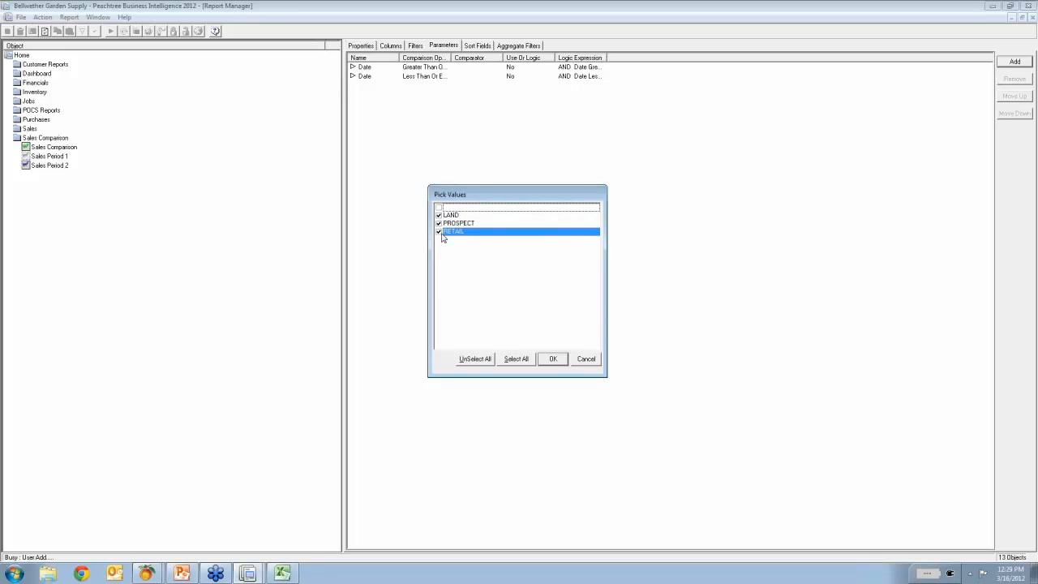
click(589, 361)
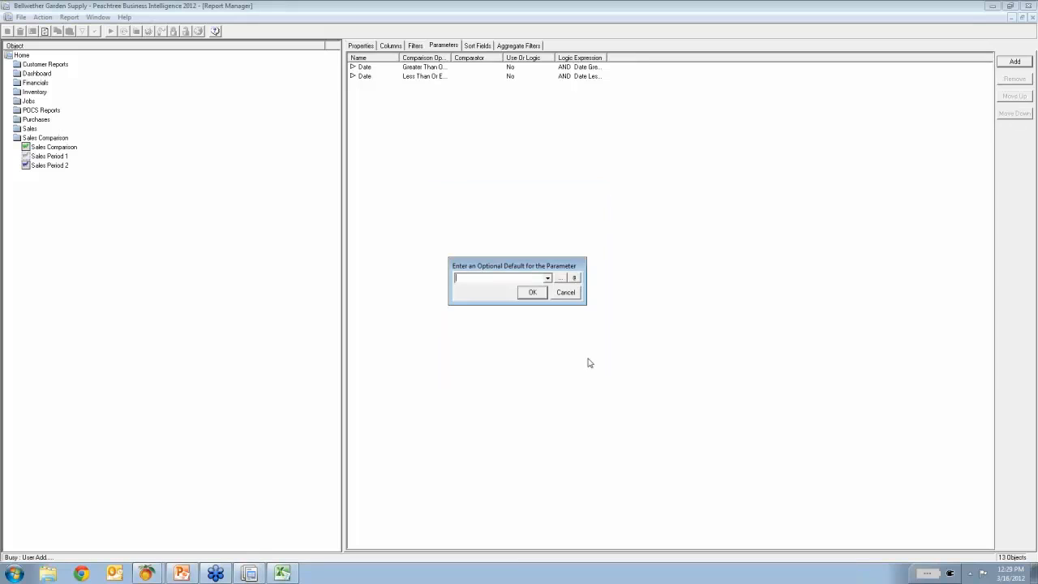
click(568, 294)
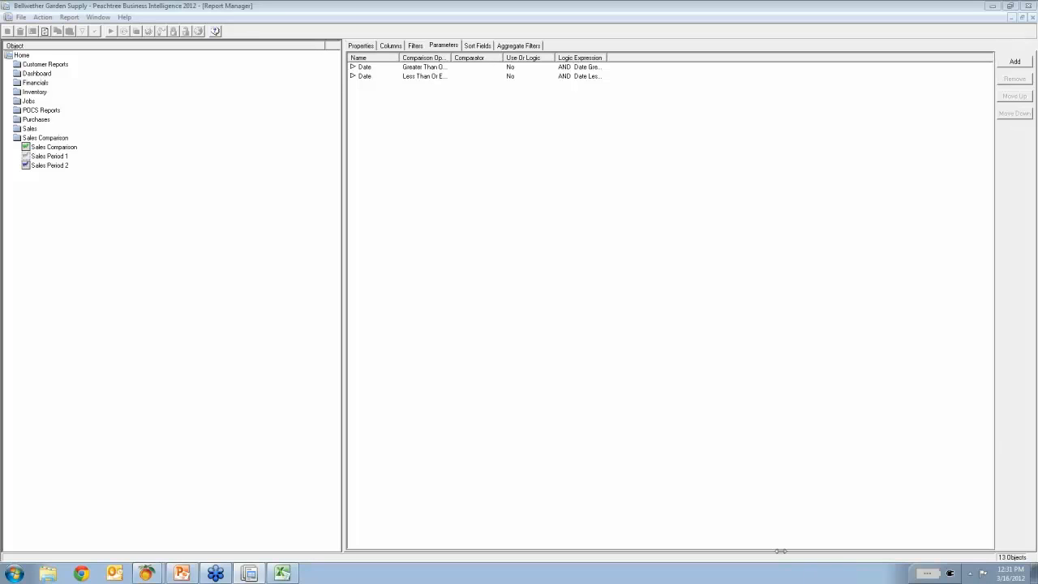
Switch to the PowerPoint slide show and display the Contact Info slide.
click(182, 573)
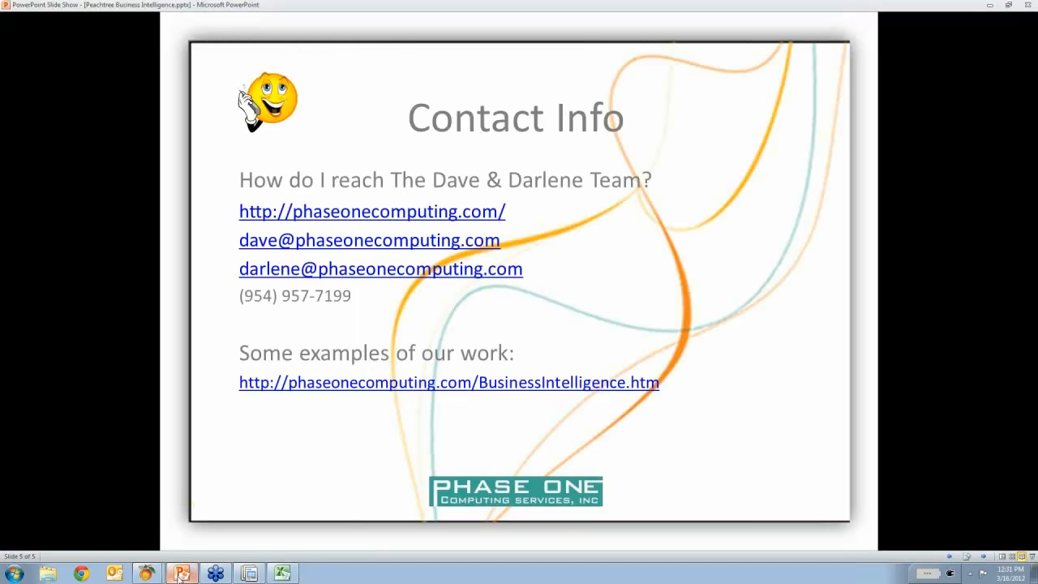